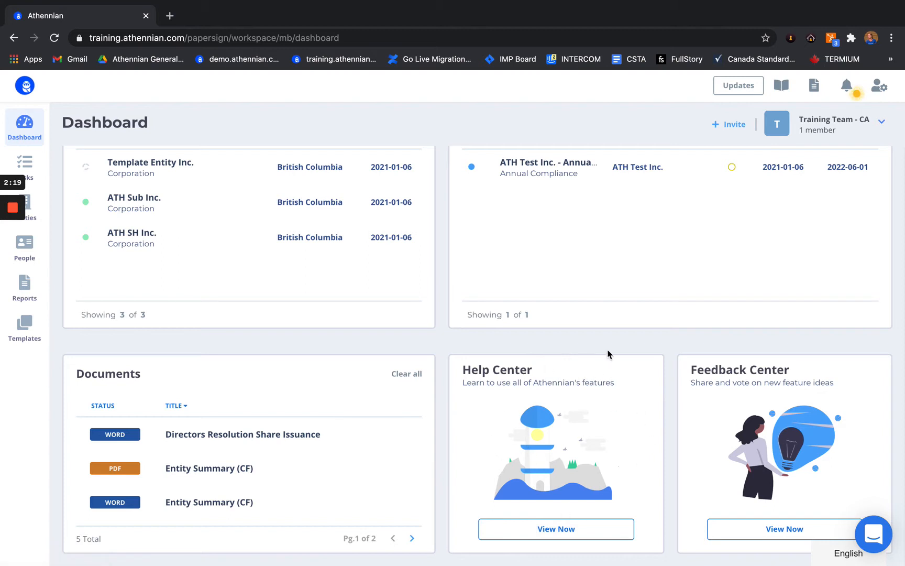
Step: Open the Athennian Help Center in a new tab and browse its article collections
click(564, 536)
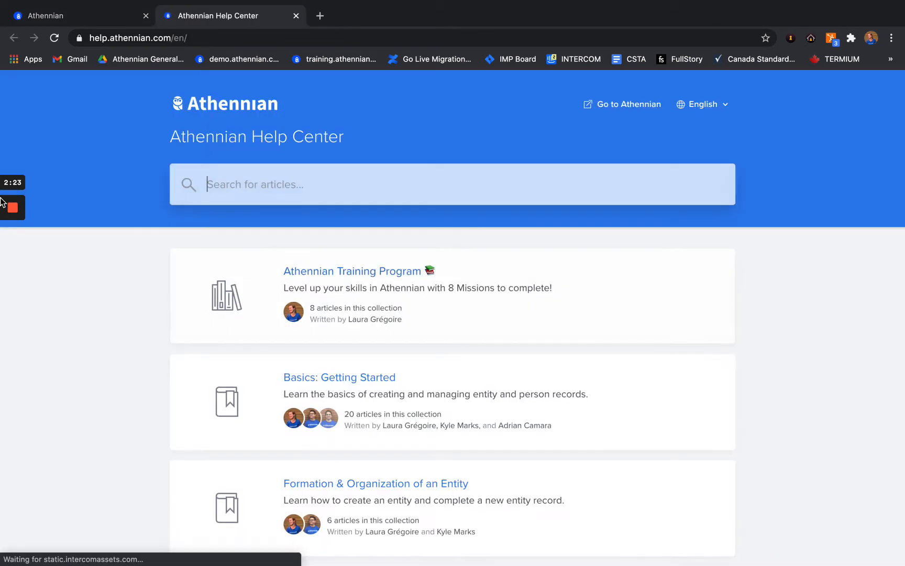
mouse_move(11, 251)
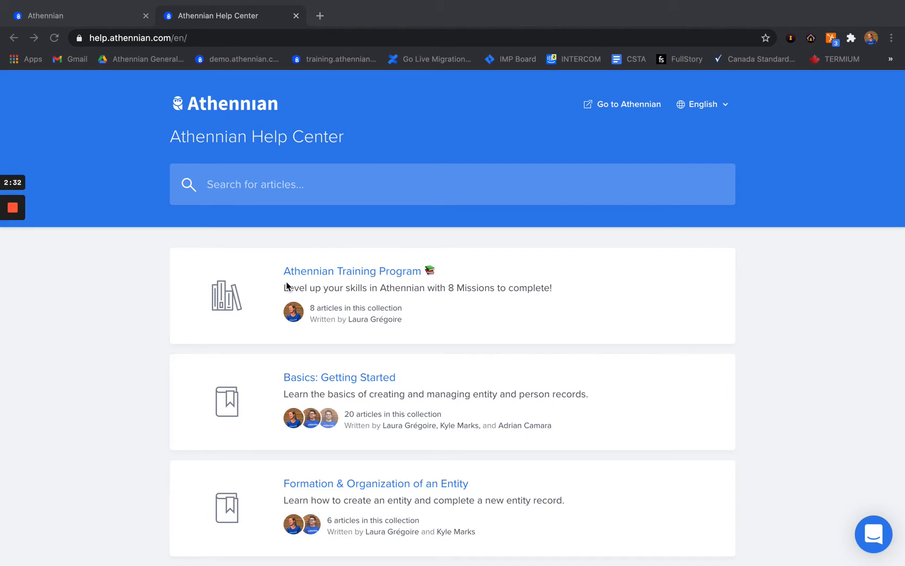
scroll(286, 285, down, 3)
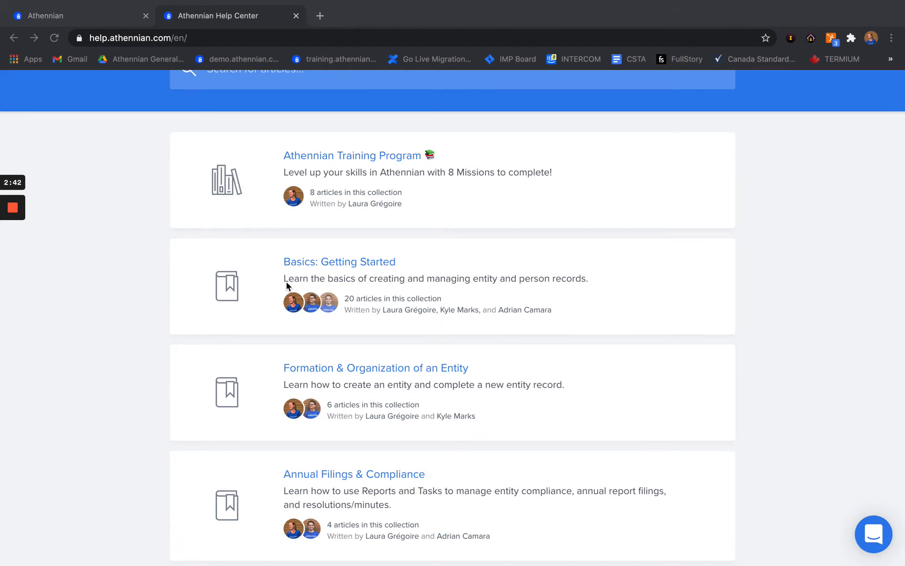
click(94, 16)
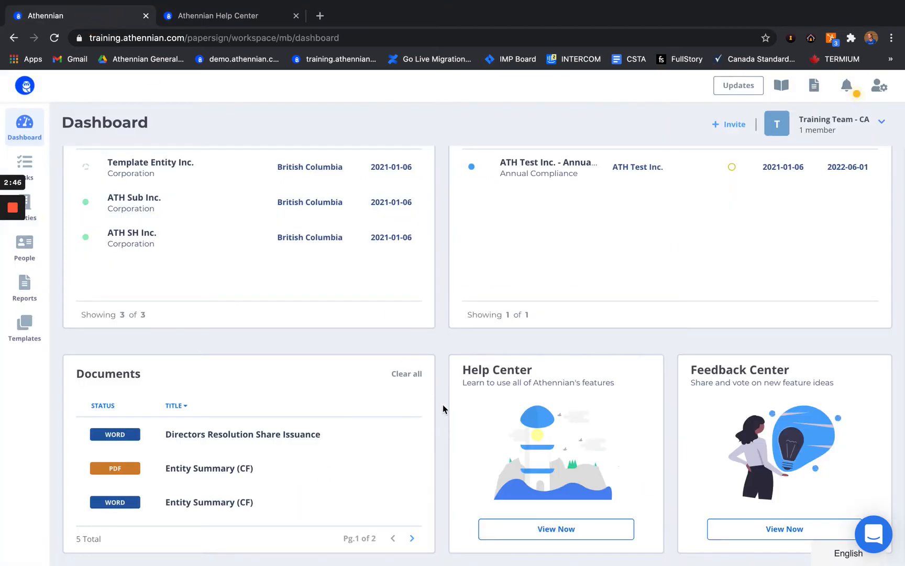
Step: Check the in-app help chat, then open the Feedback Center board in a new tab
click(874, 534)
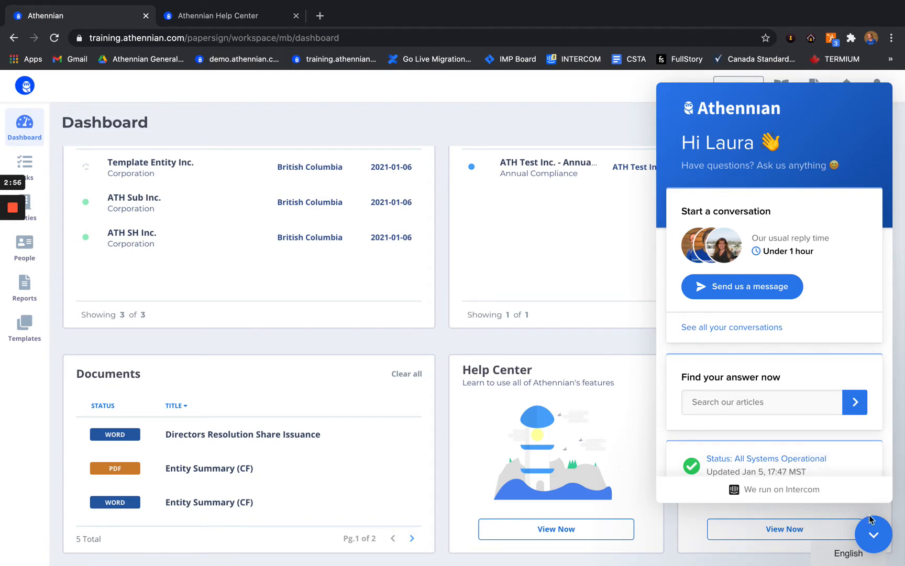
click(871, 542)
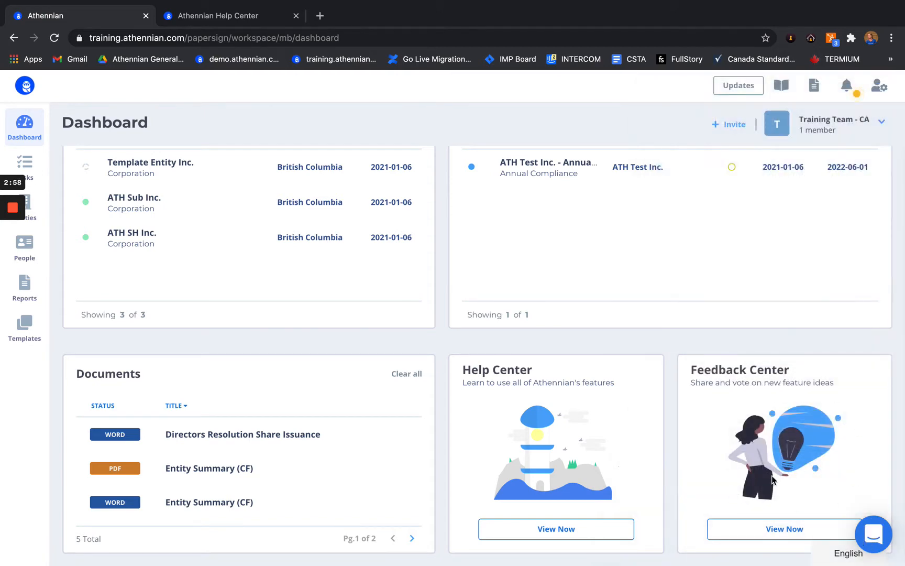
scroll(764, 481, down, 1)
click(764, 531)
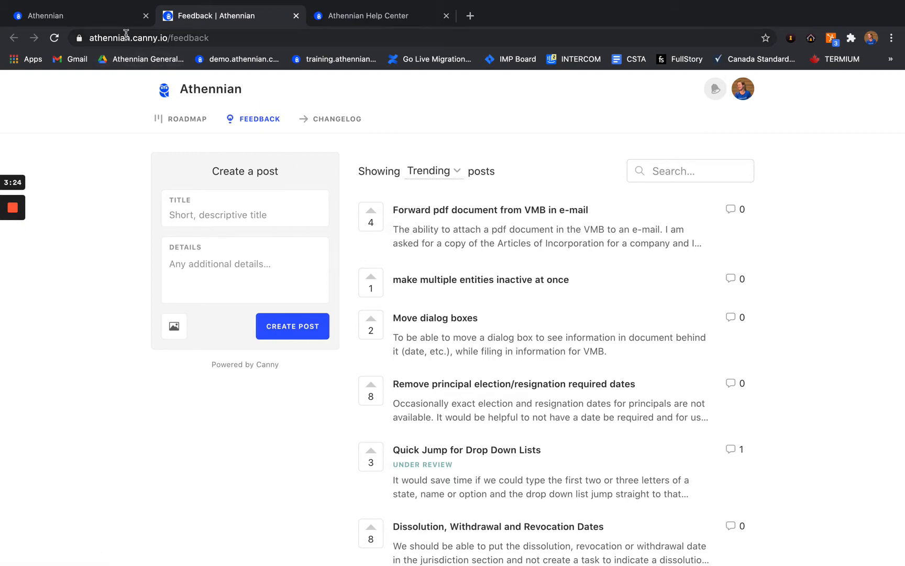
Step: Switch over to the presentation's Segment 1 agenda slide
key(ctrl+Left)
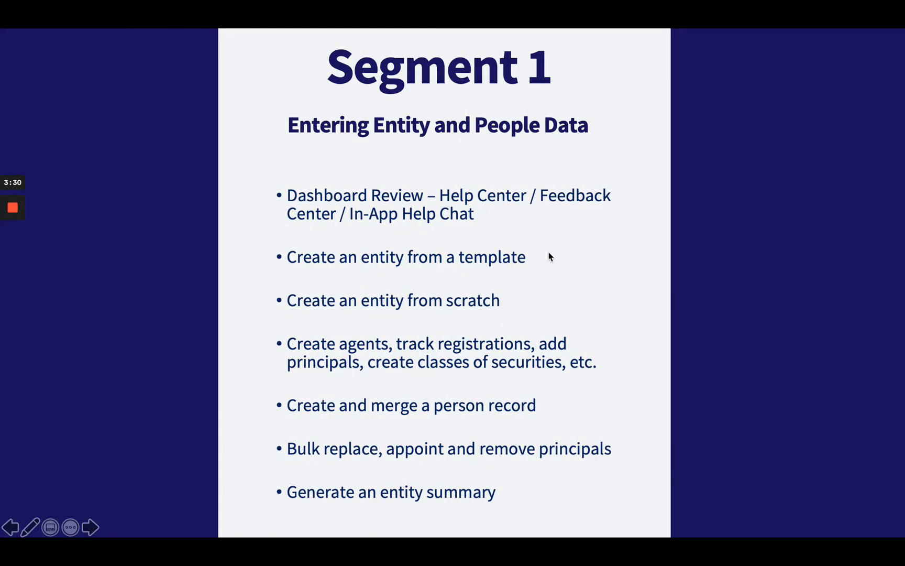
Step: Return to the browser and close the Feedback | Athennian tab
key(ctrl+Right)
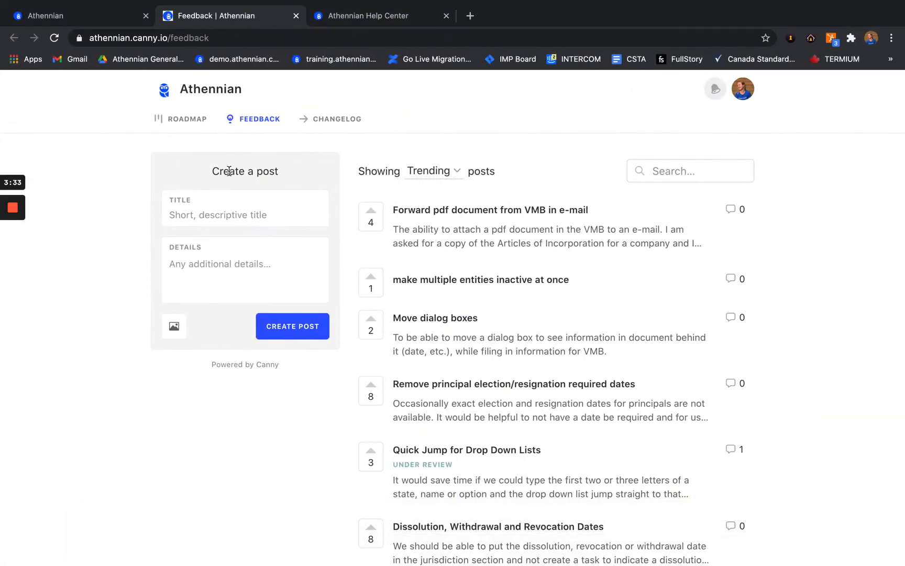
click(296, 16)
Step: Close the Help Center tab, go to Entities, and cancel a new entity from template
click(296, 16)
scroll(206, 226, up, 3)
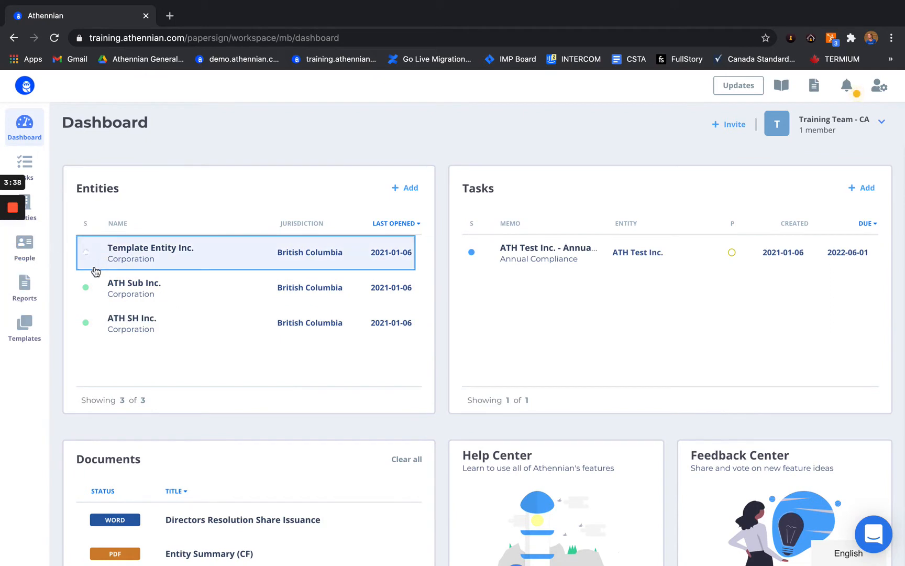
click(36, 219)
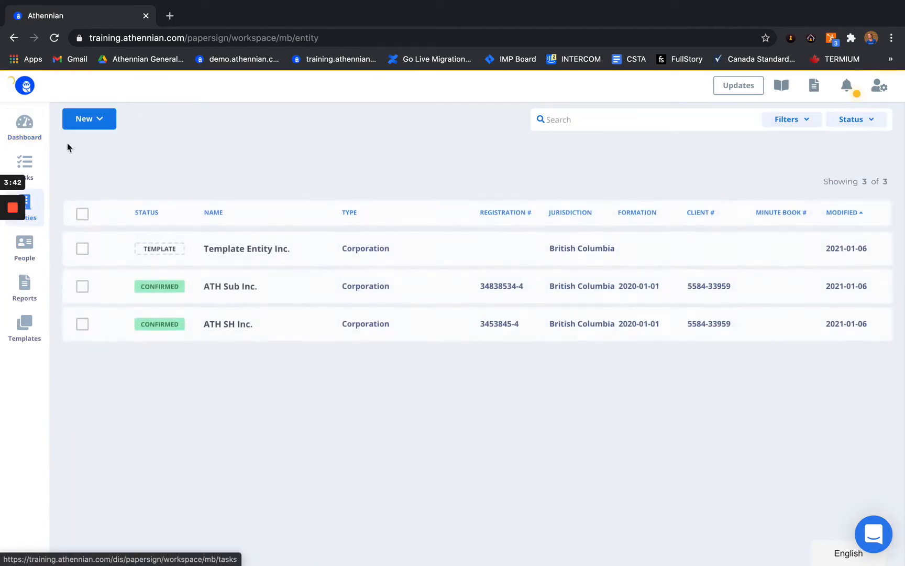
click(87, 116)
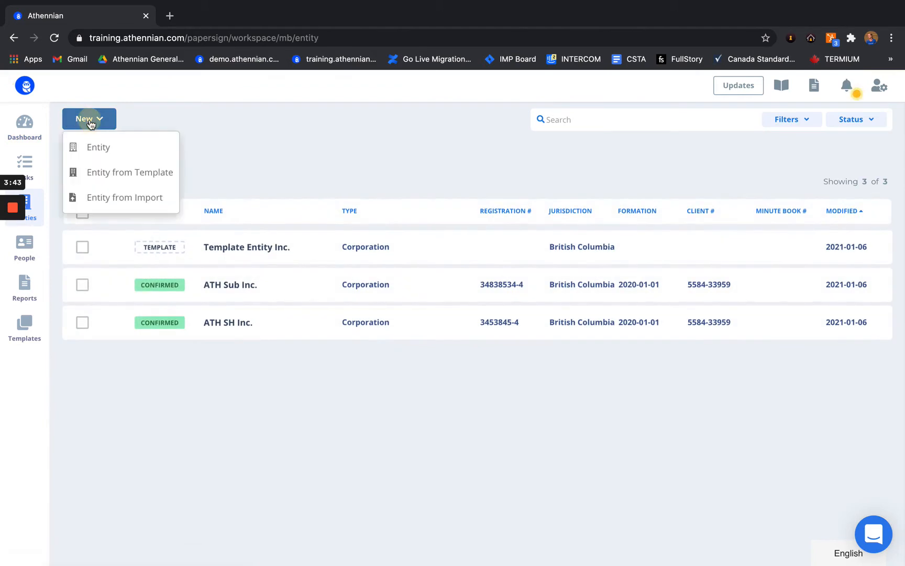
click(140, 177)
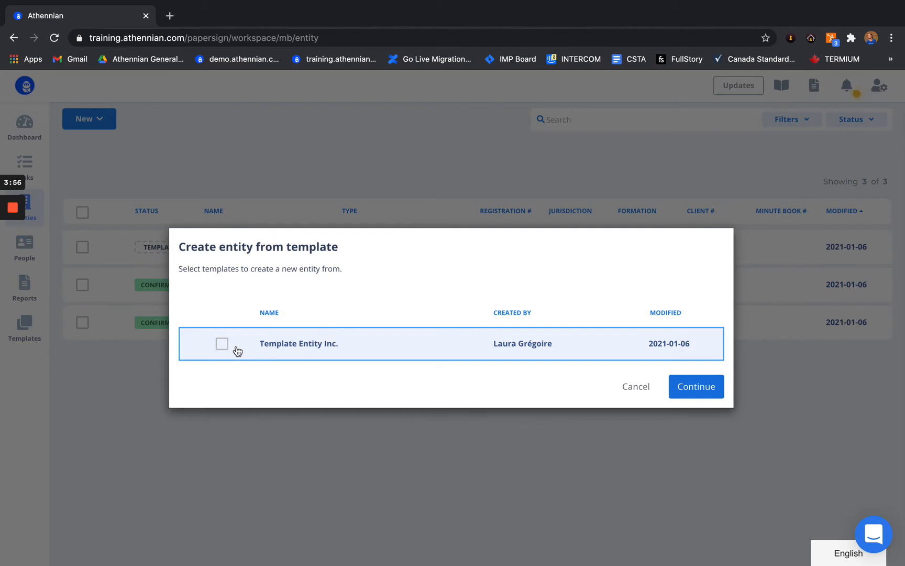
click(627, 387)
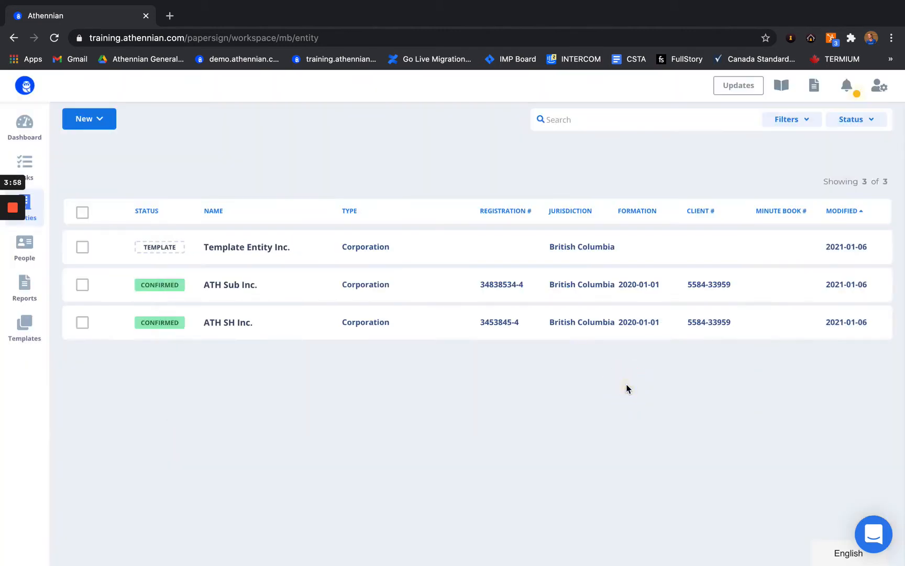
Step: Switch Template Entity Inc.'s status to Outgoing and back to Template, then return to Entities
click(279, 250)
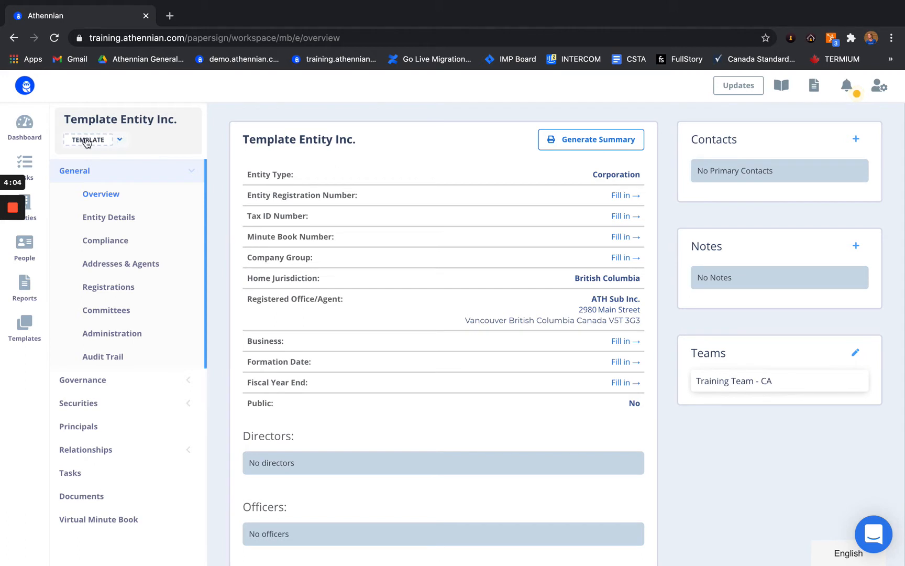
click(121, 142)
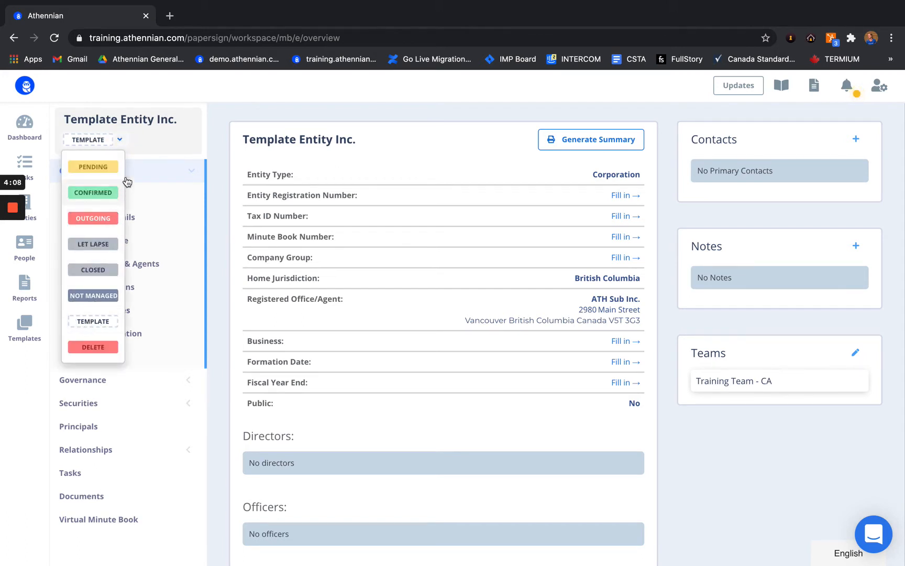
click(103, 219)
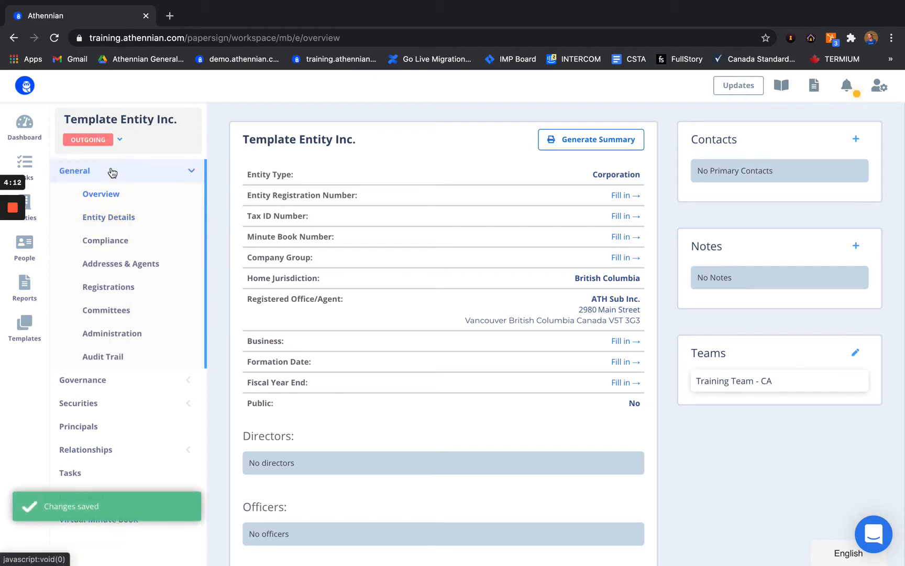
click(111, 142)
click(107, 321)
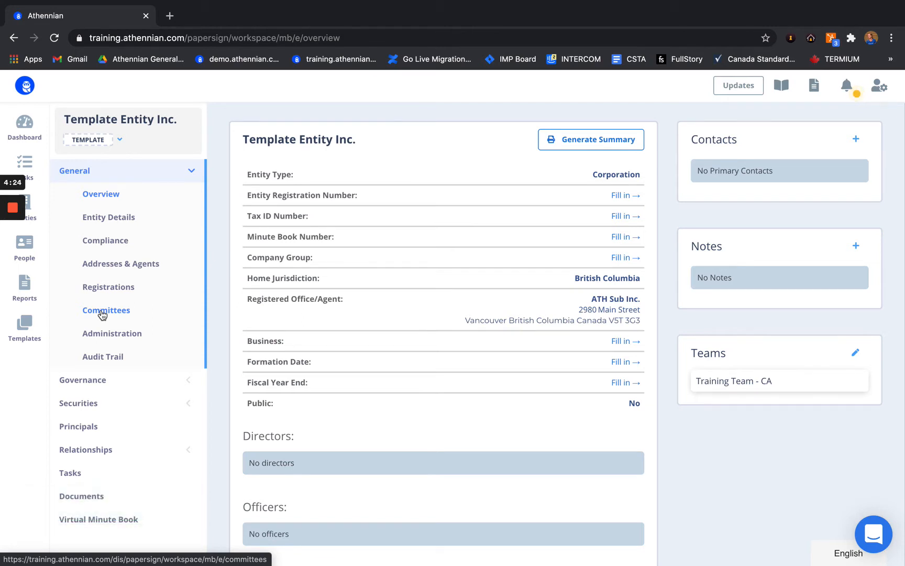
click(40, 225)
click(100, 119)
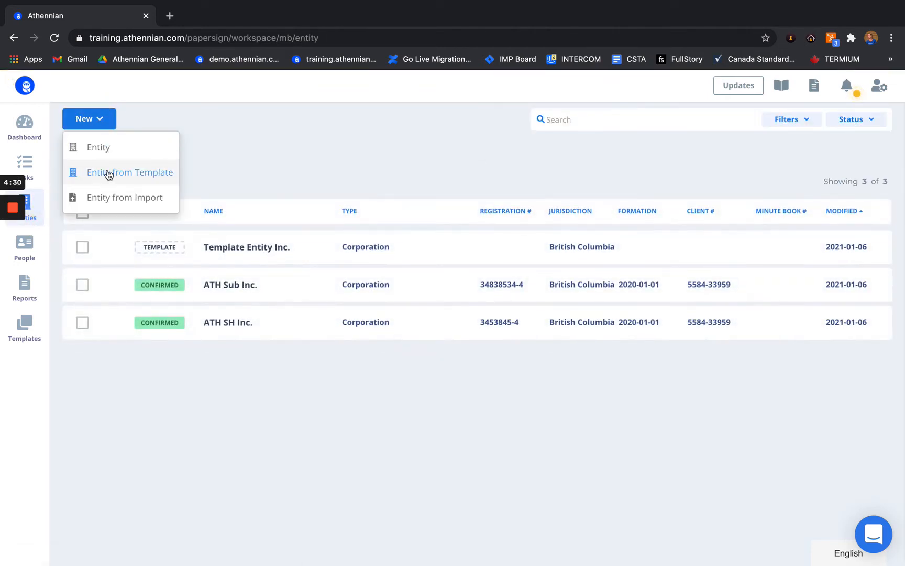
click(131, 172)
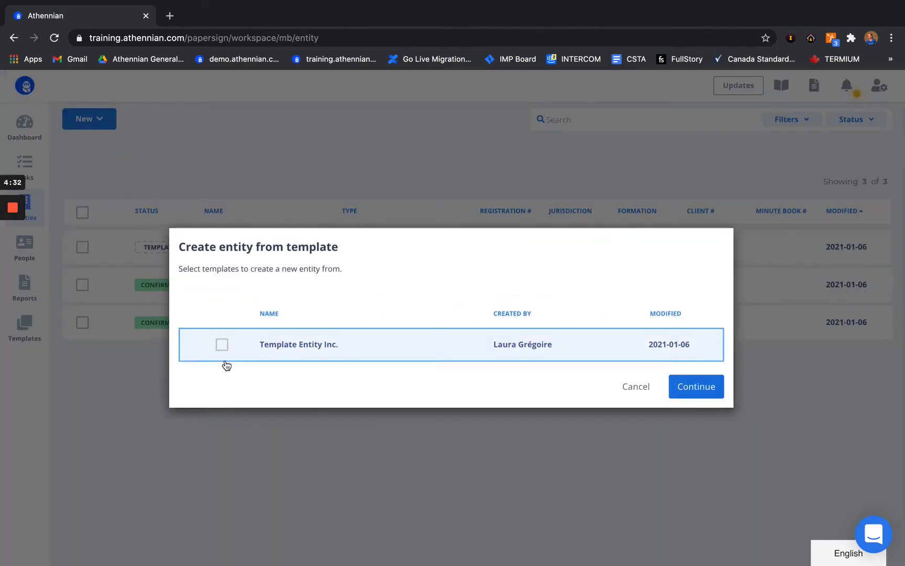
click(223, 346)
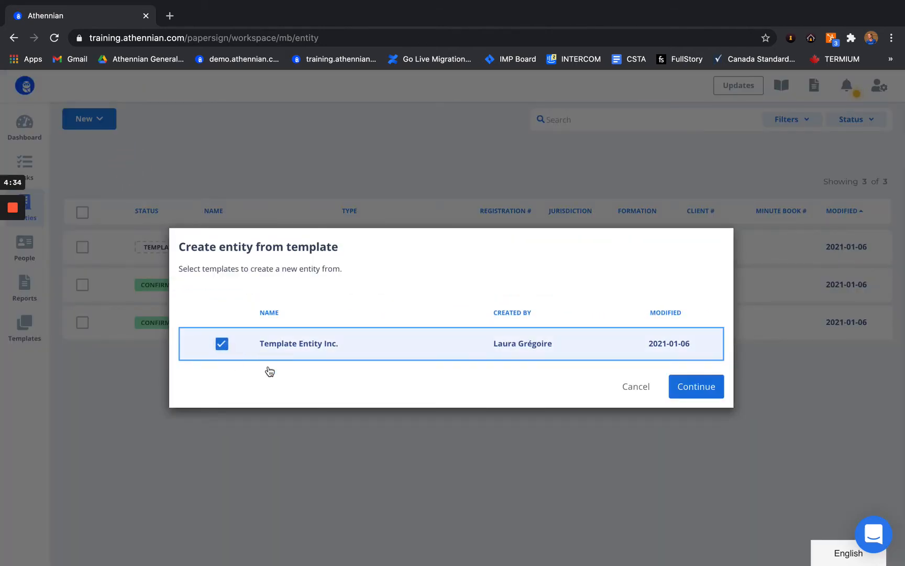
click(701, 386)
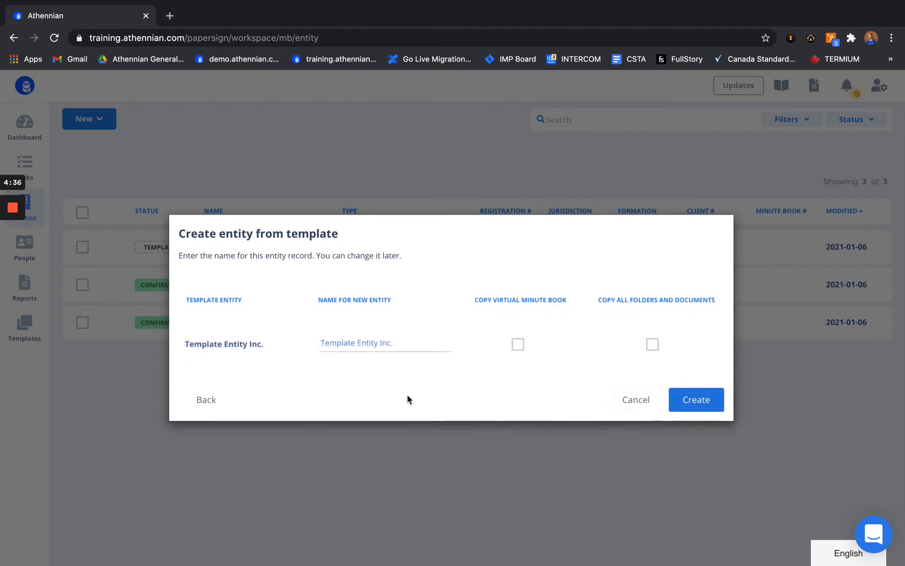
click(246, 343)
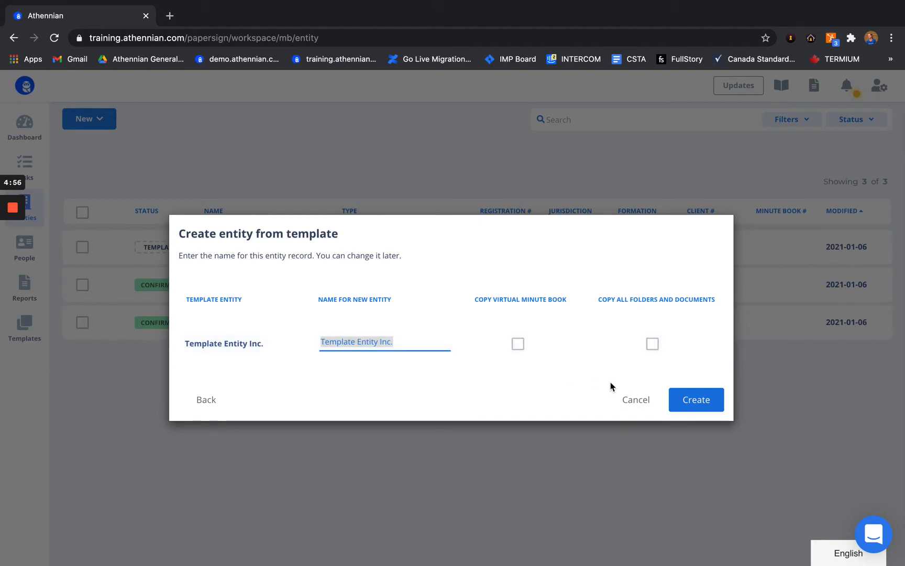
click(631, 401)
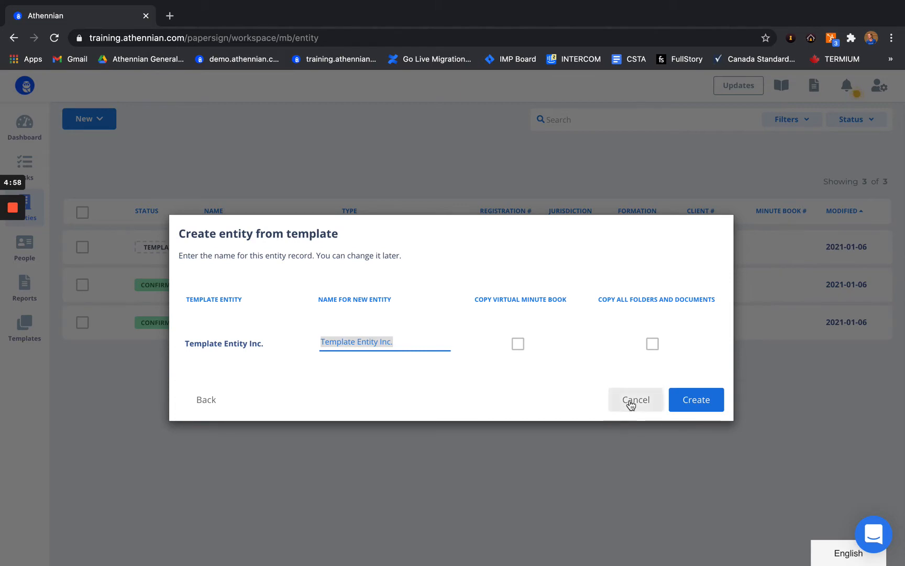
key(ctrl+Left)
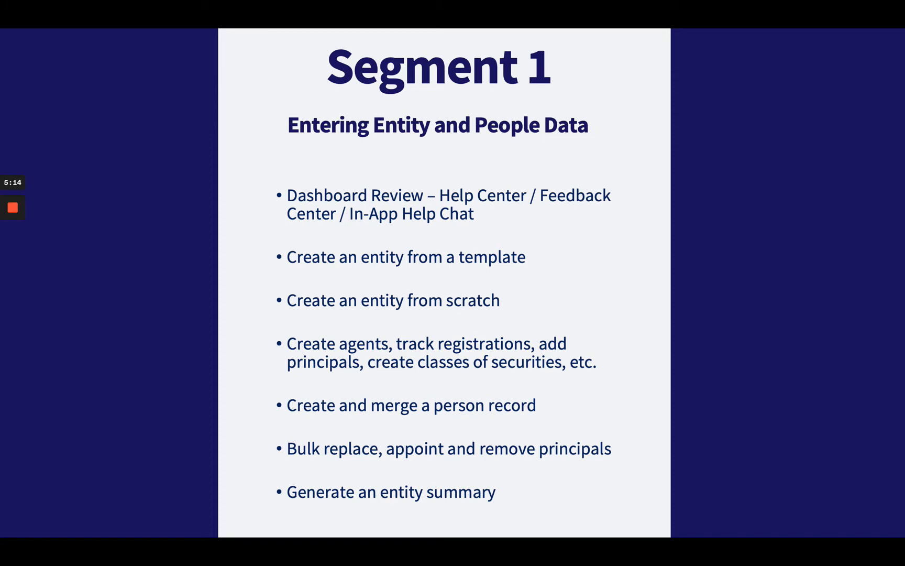
key(ctrl+Right)
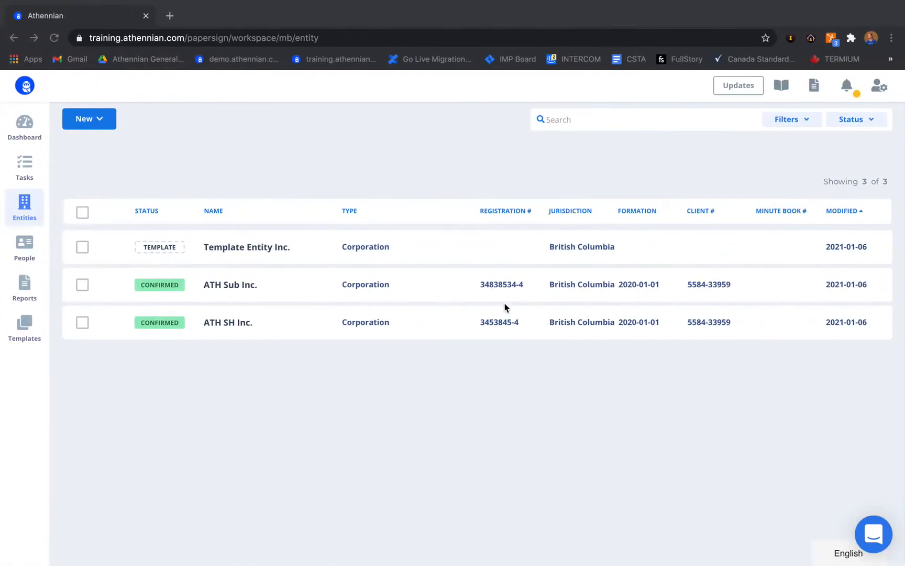
Step: Go back to the dashboard, start adding a new entity, and cancel that form
click(25, 125)
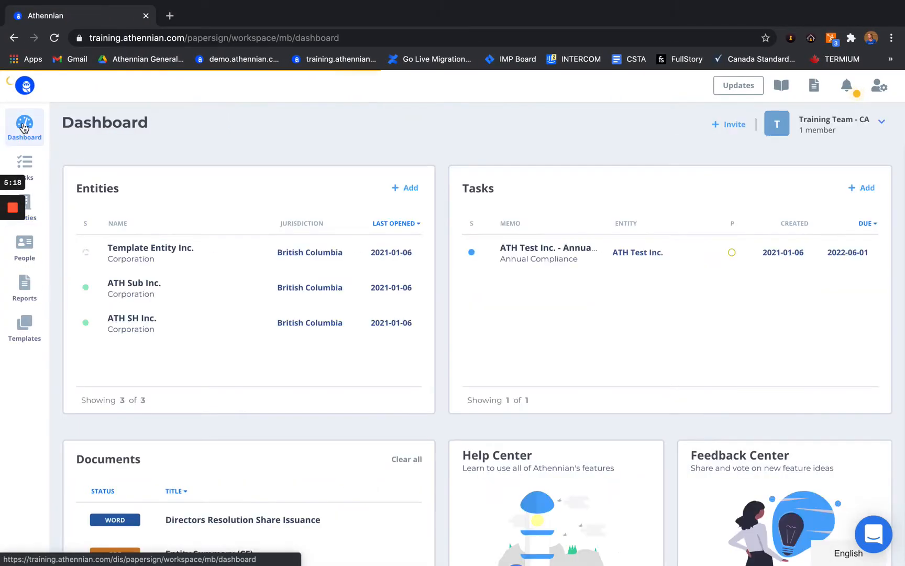
click(167, 253)
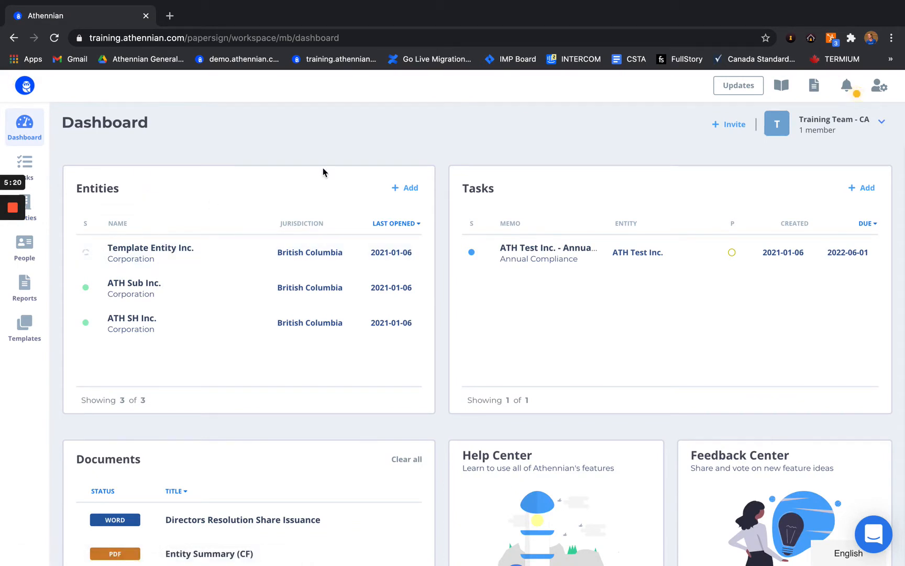
click(408, 187)
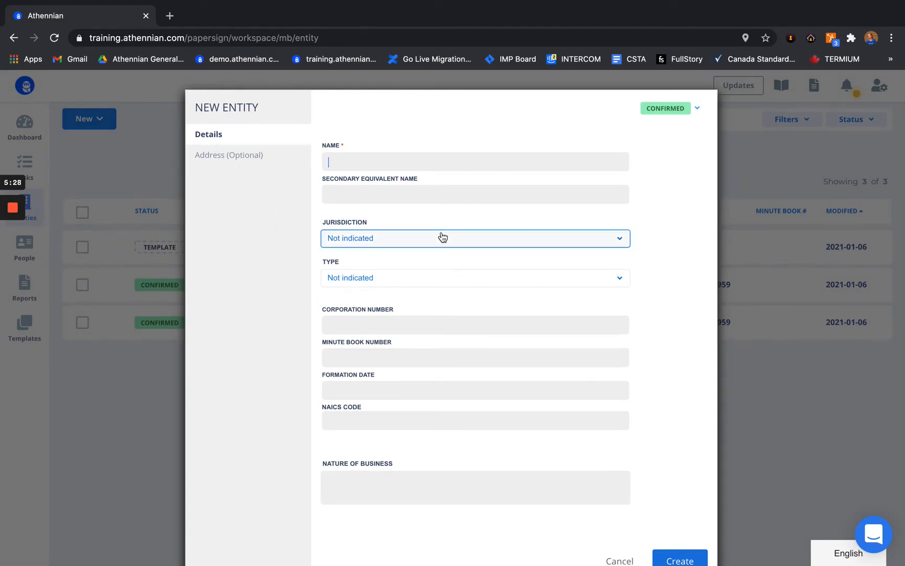
click(620, 560)
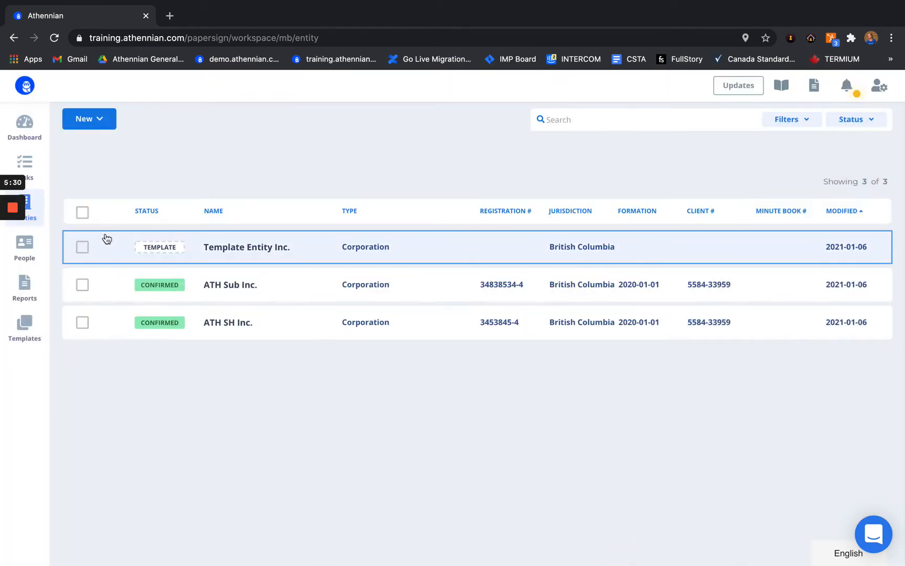
Step: Open a blank New Entity form and place the cursor in its Name field
click(96, 119)
click(94, 150)
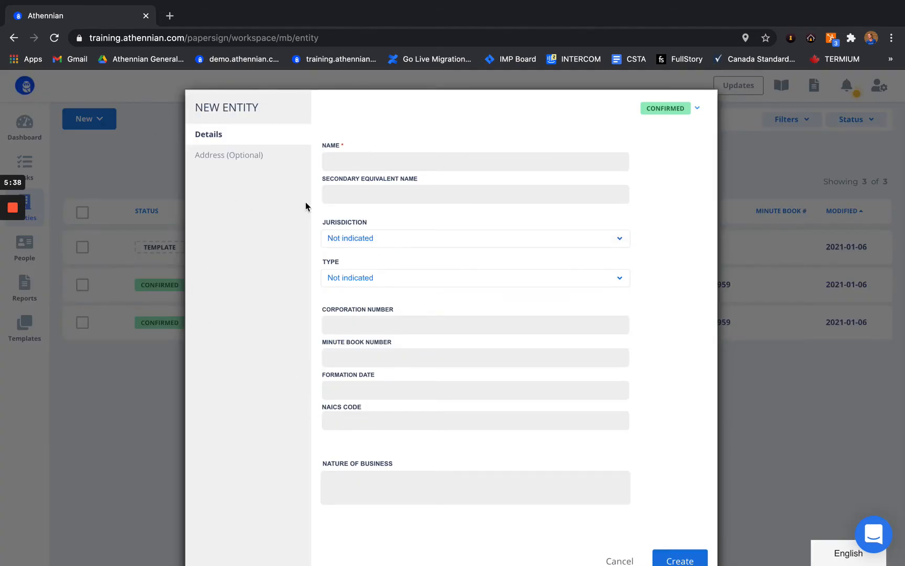
drag(348, 145, 329, 145)
click(337, 160)
click(337, 146)
click(343, 156)
Step: Name the entity ATH Test Inc. and set its jurisdiction to Canada, Quebec
text(ATH Test Inc.)
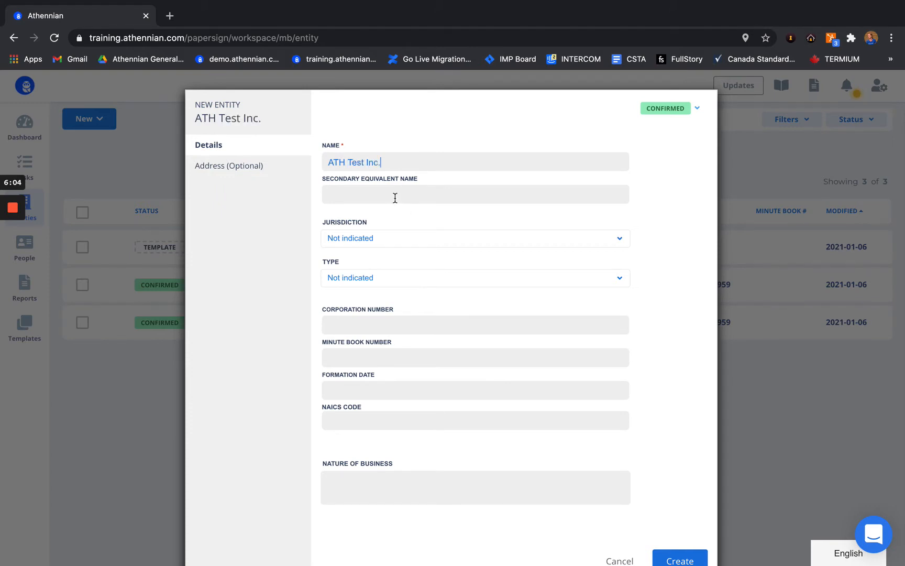
click(395, 197)
click(378, 240)
click(340, 309)
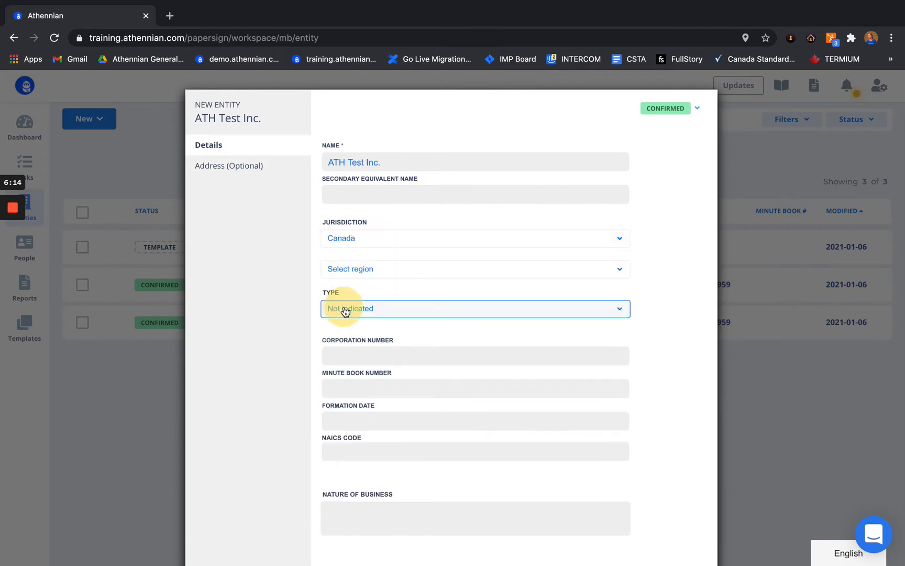
click(372, 275)
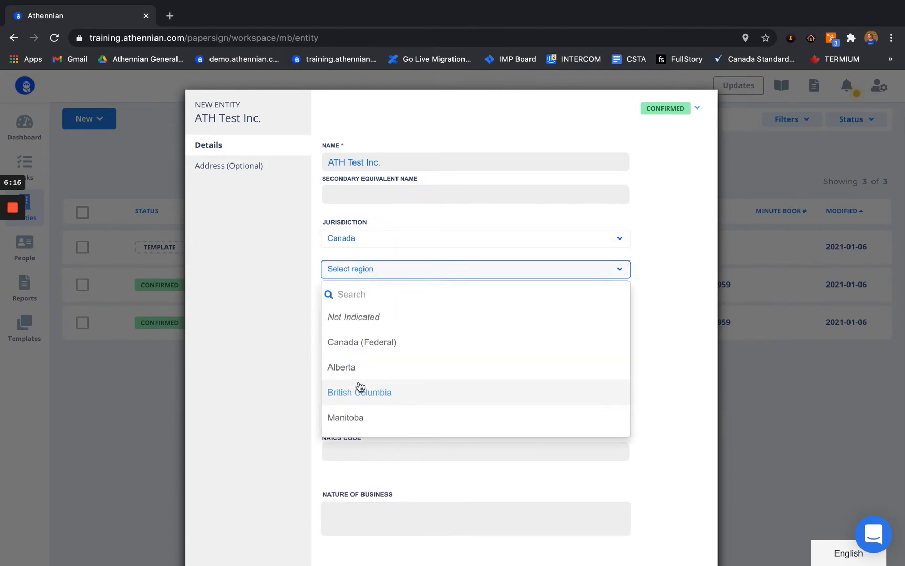
scroll(359, 383, down, 2)
scroll(359, 385, down, 3)
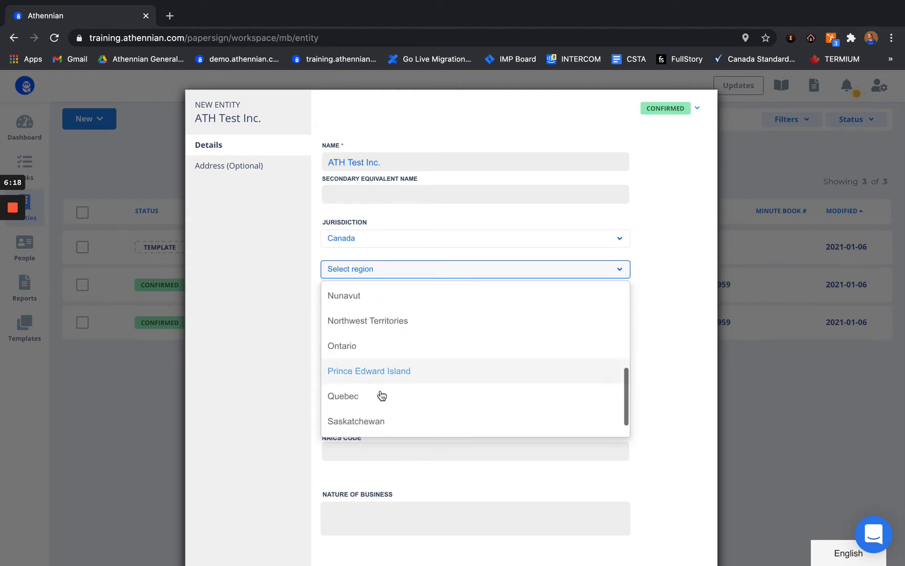
click(359, 399)
scroll(358, 405, down, 1)
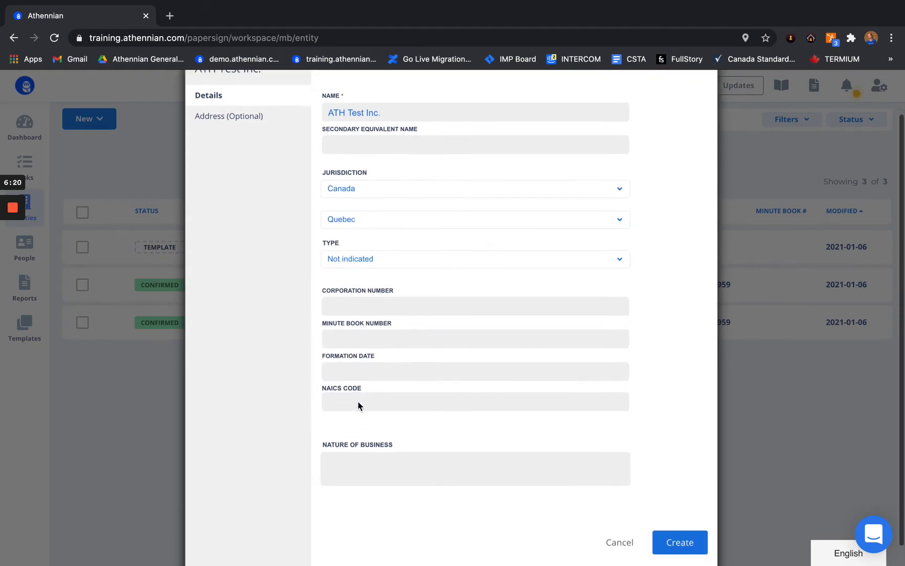
click(365, 190)
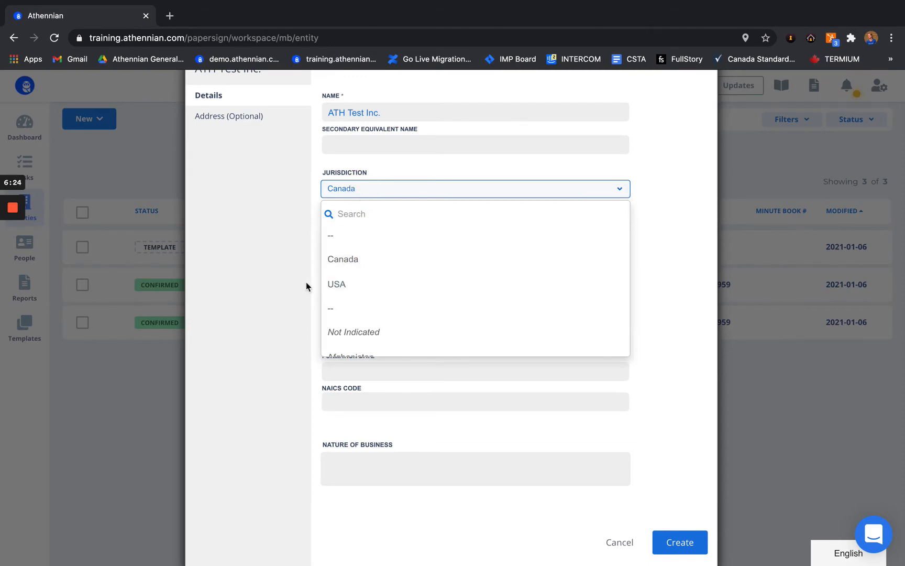
click(271, 326)
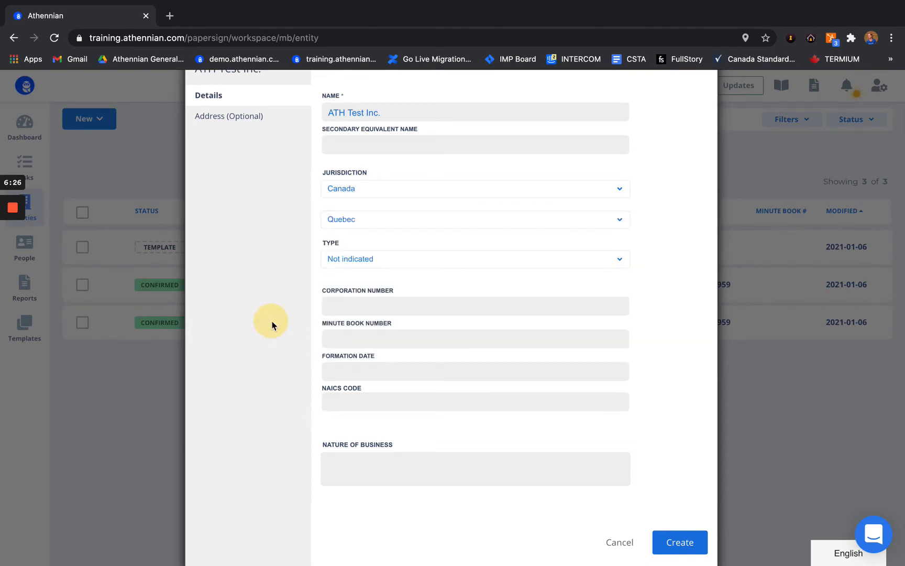
Step: Set the entity type to Corporation and enter its corporation number
click(361, 258)
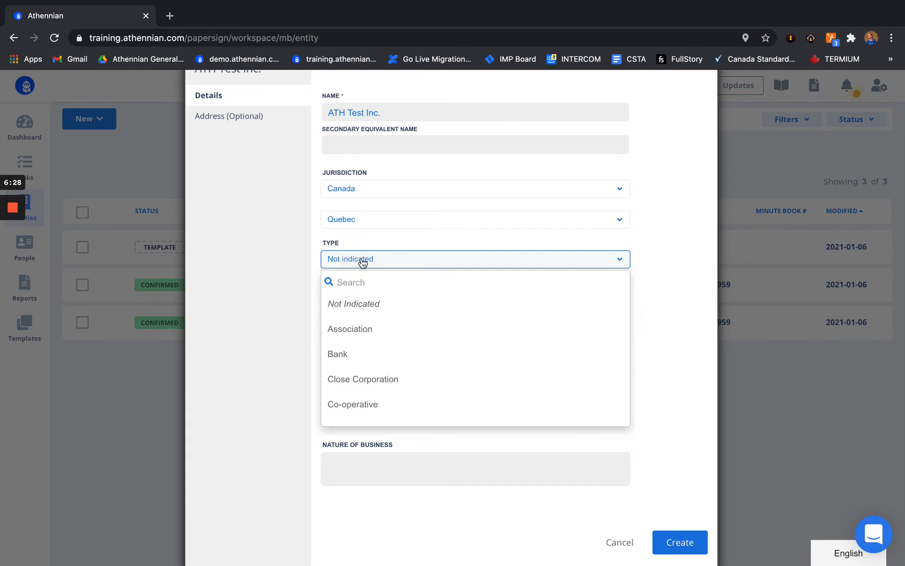
scroll(380, 354, down, 3)
scroll(383, 353, down, 5)
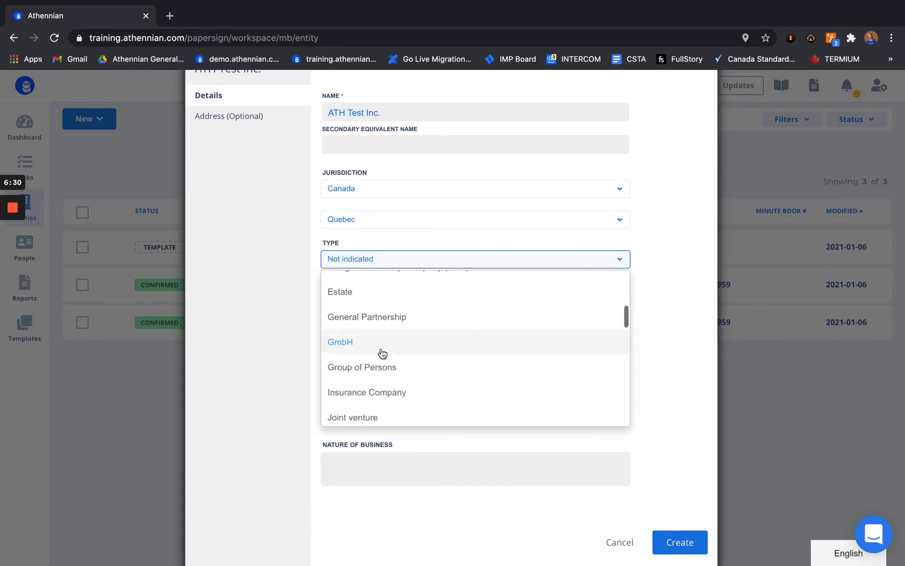
scroll(381, 349, down, 8)
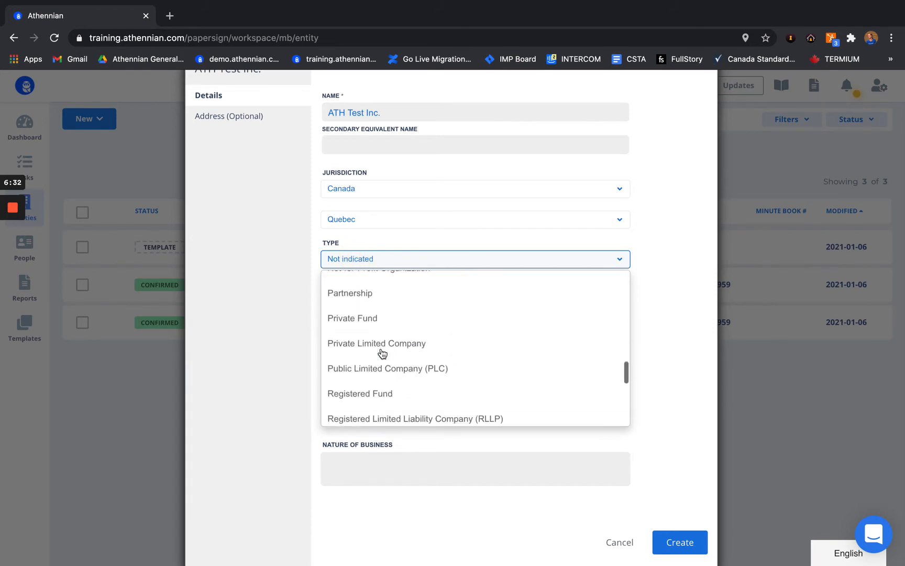
click(271, 384)
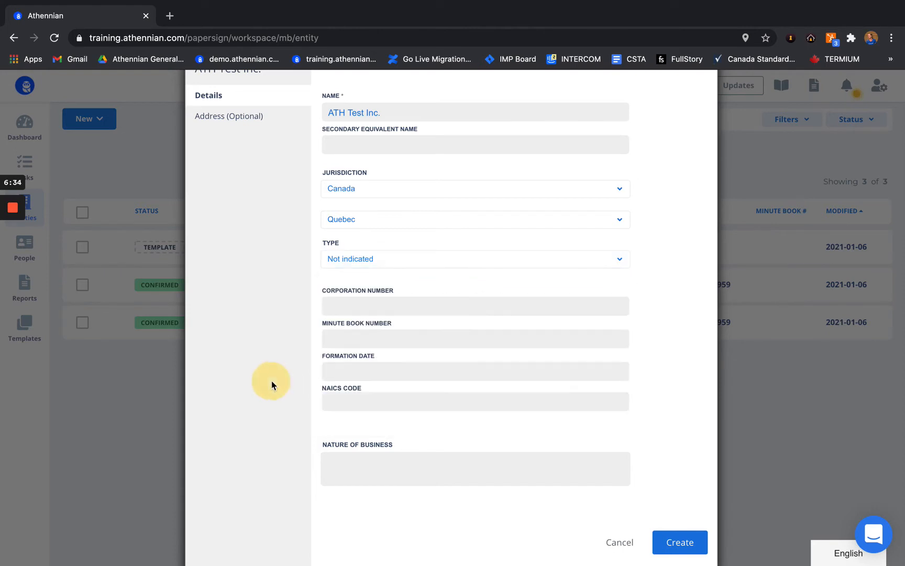
click(365, 257)
scroll(366, 384, up, 5)
scroll(367, 384, up, 8)
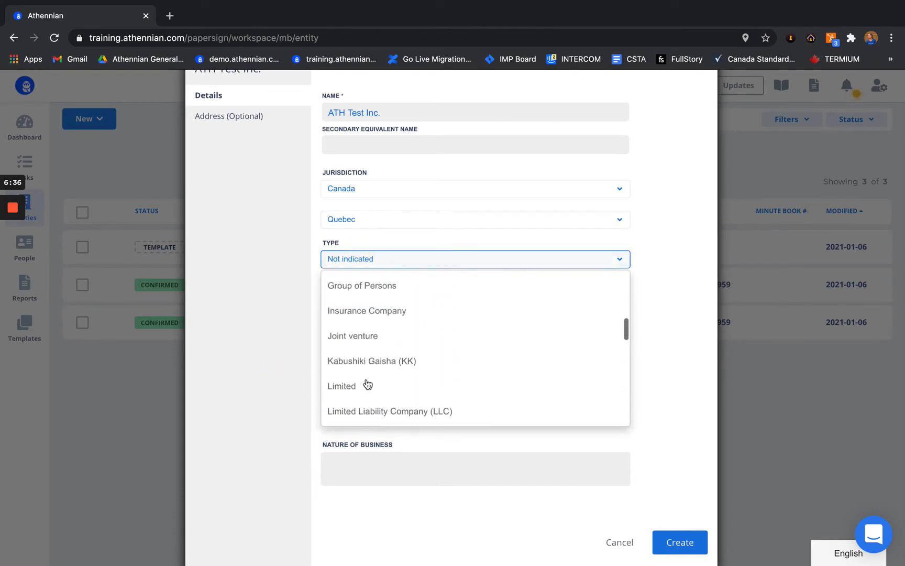
scroll(367, 384, down, 1)
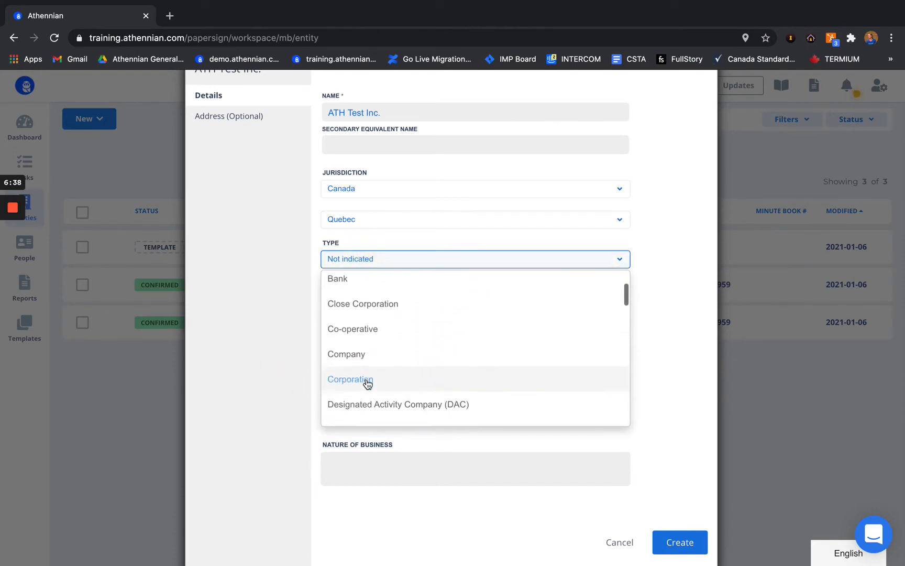
click(364, 379)
click(356, 307)
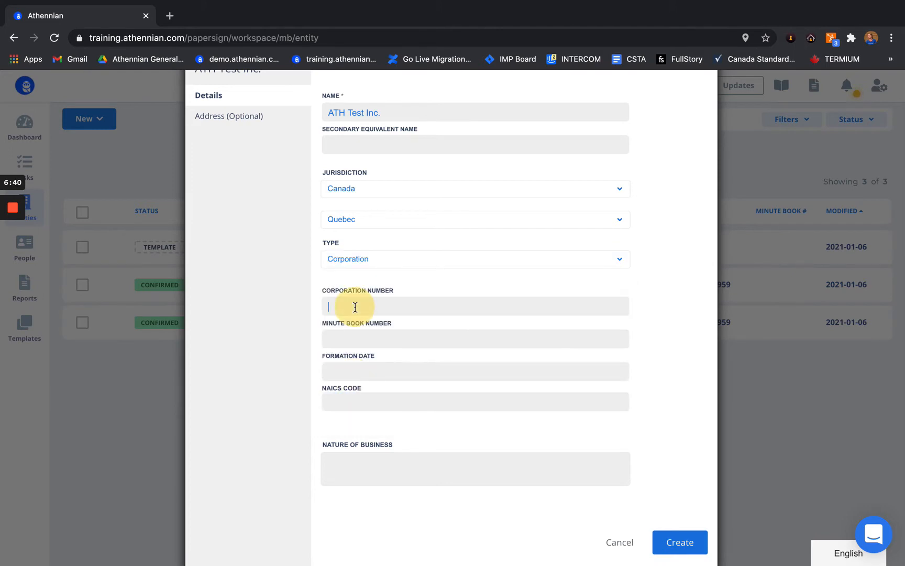
text(5883005840)
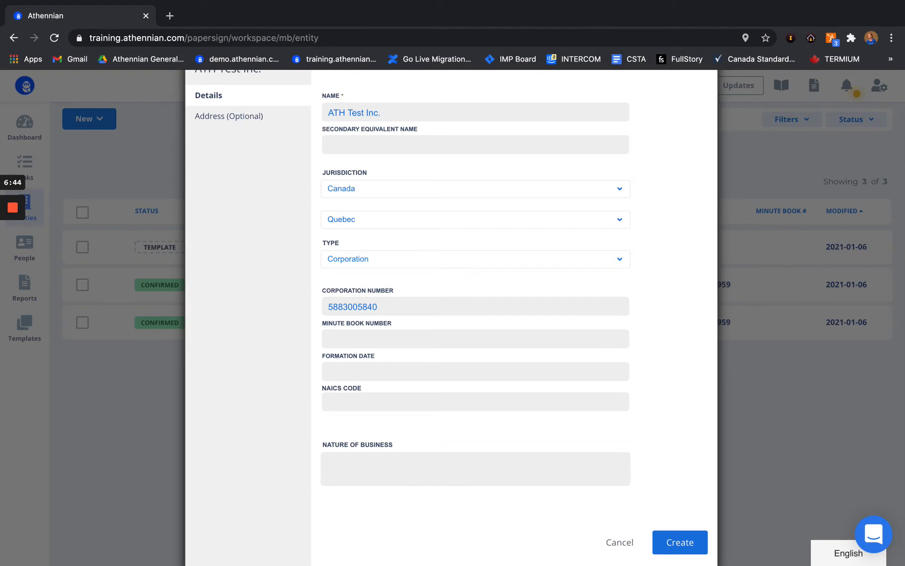
click(363, 335)
Step: Set the formation date to 1 January 2020
click(349, 366)
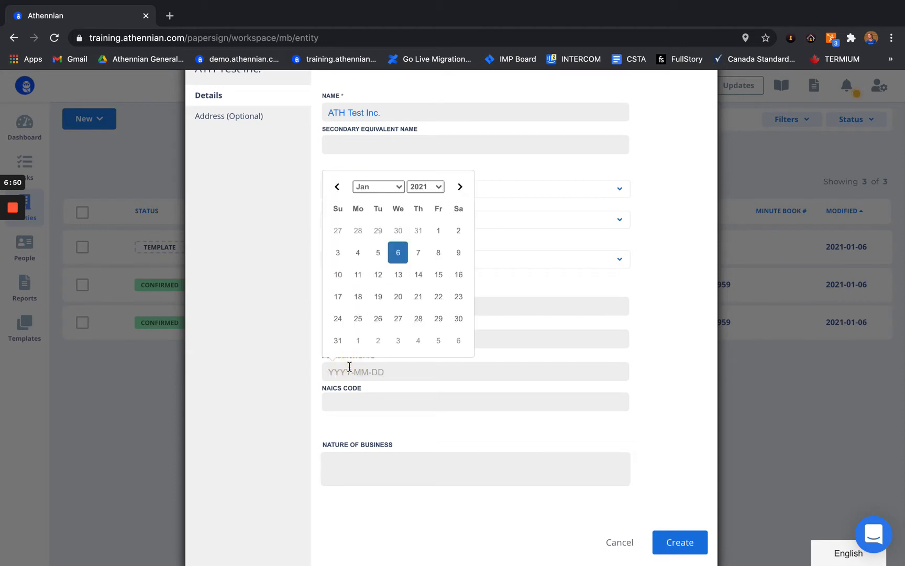
click(398, 190)
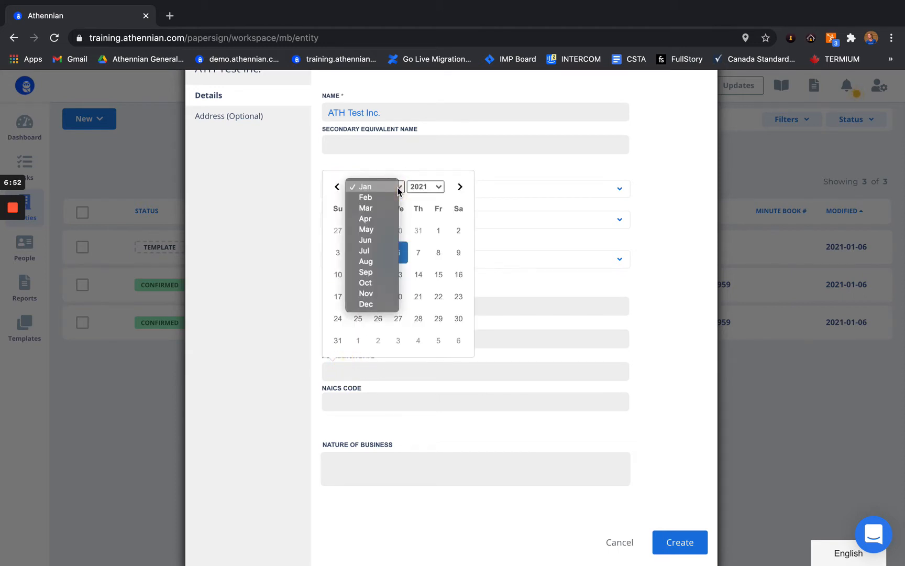
click(398, 190)
click(422, 187)
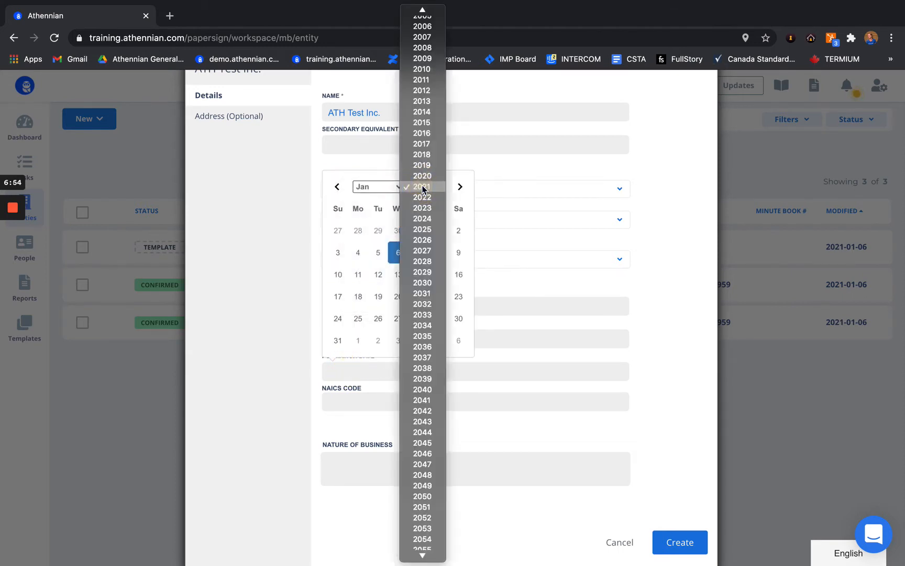
click(423, 176)
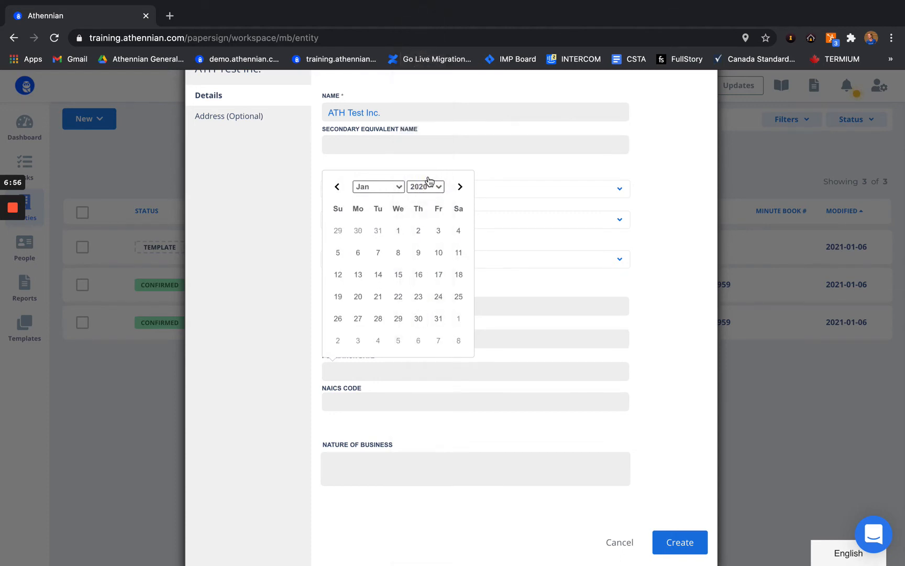
click(401, 233)
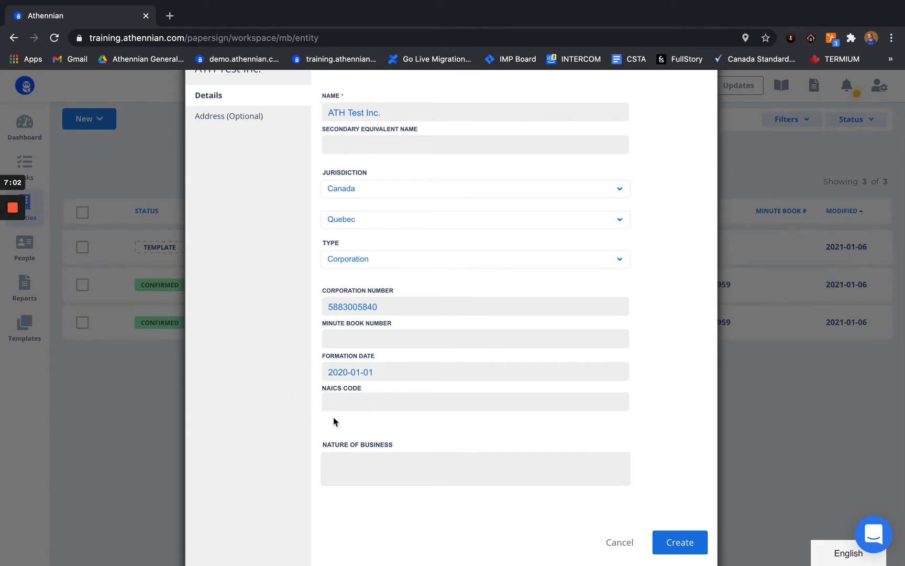
click(347, 468)
scroll(313, 278, up, 2)
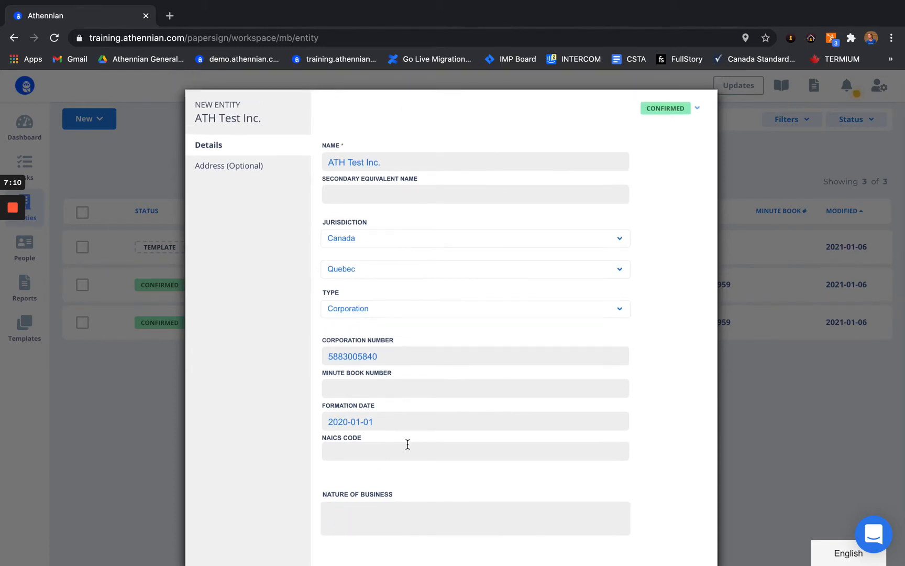
click(233, 167)
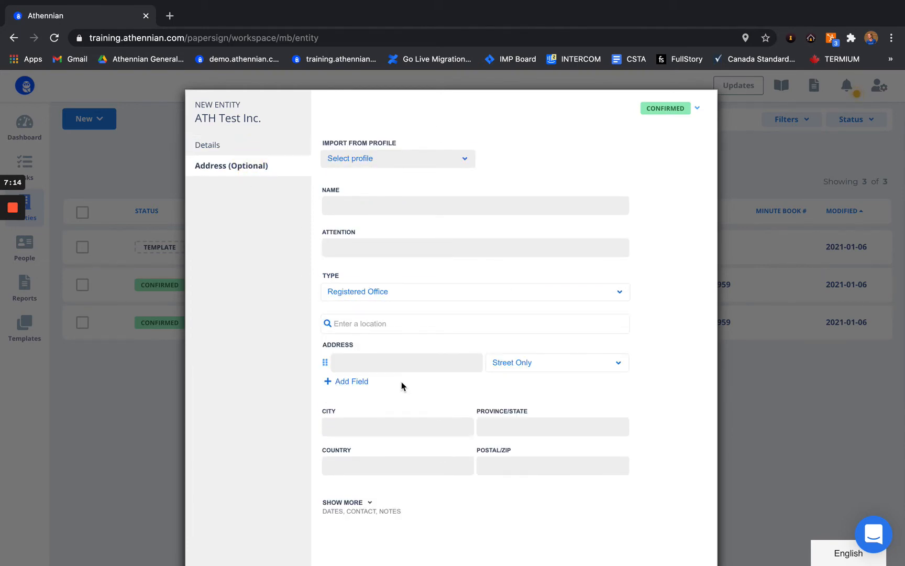
Step: Add a Registered Office address by picking the 1155 Boulevard René-Lévesque Ouest suggestion
click(372, 204)
text(ATH Test Inc.)
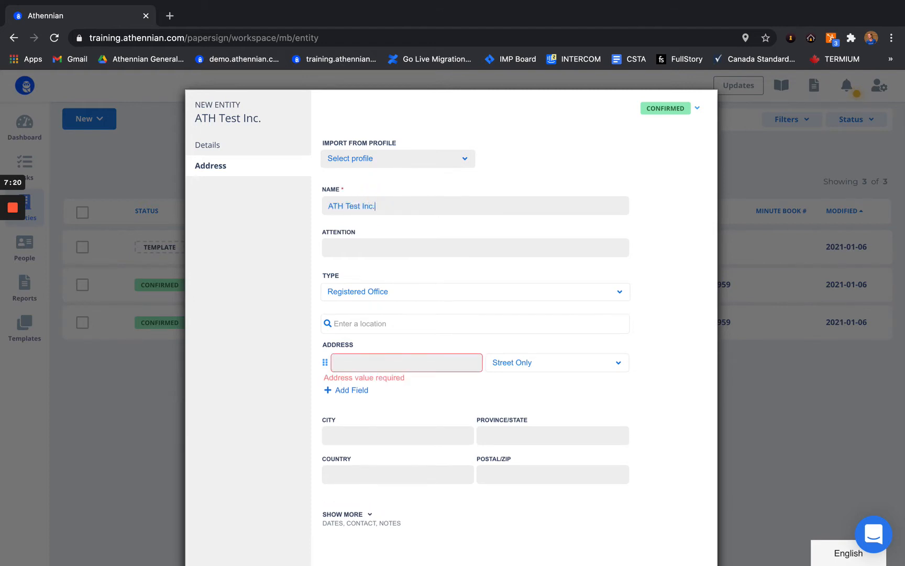
click(380, 295)
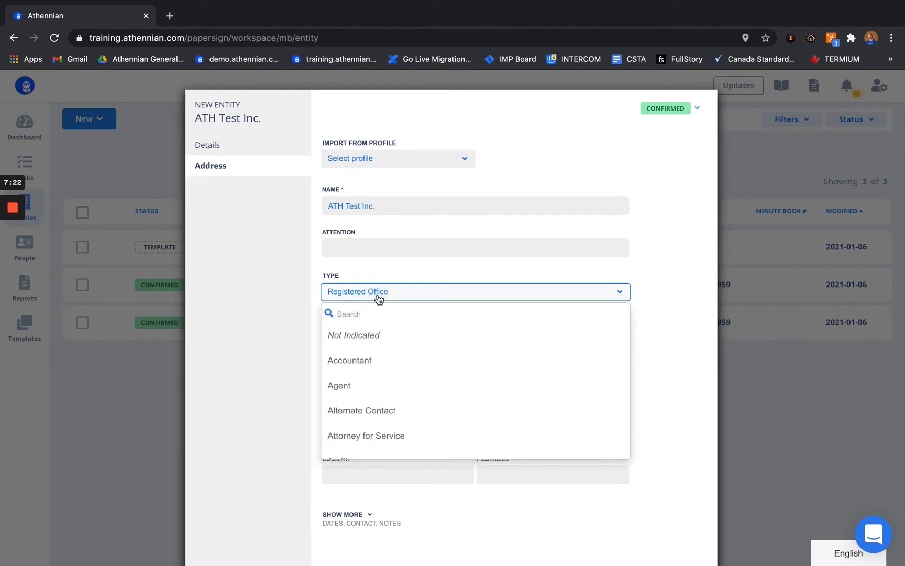
scroll(373, 376, down, 2)
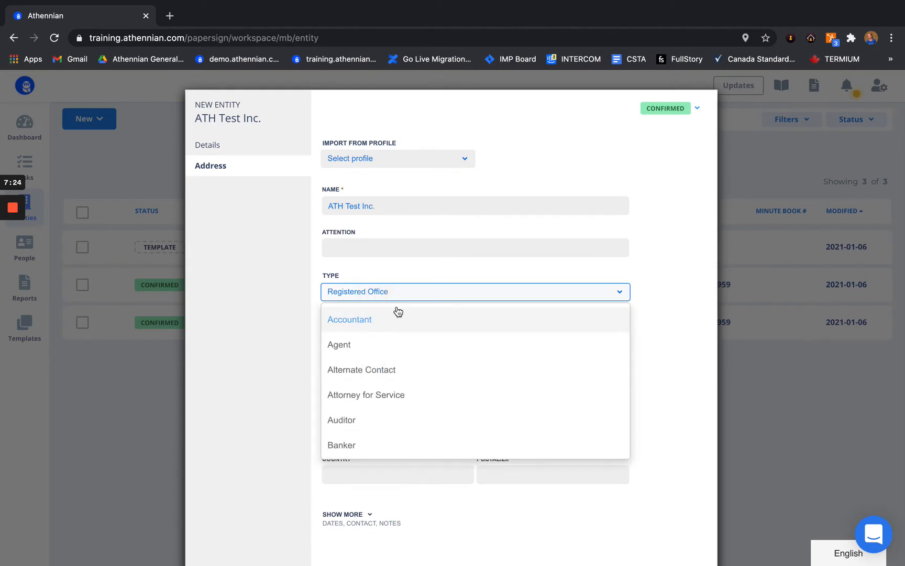
scroll(356, 414, down, 5)
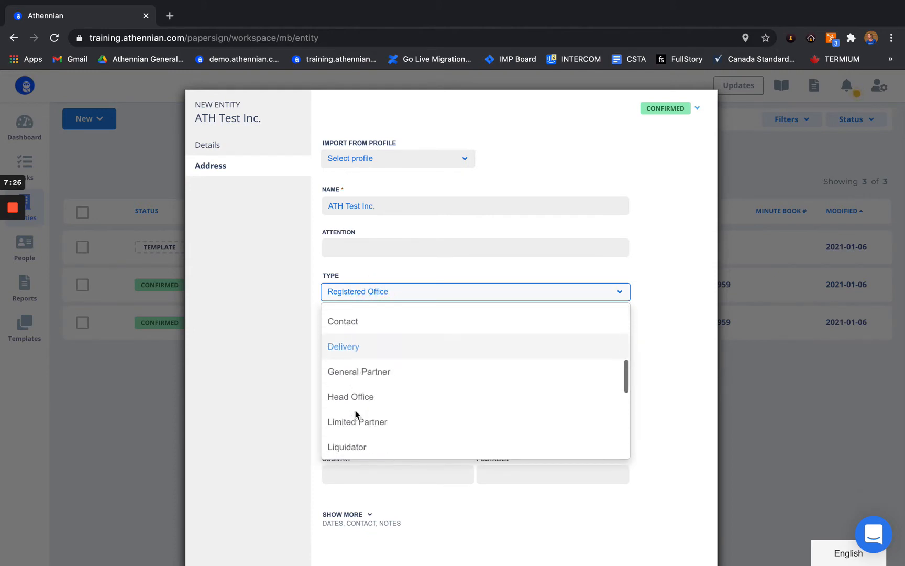
scroll(385, 417, down, 5)
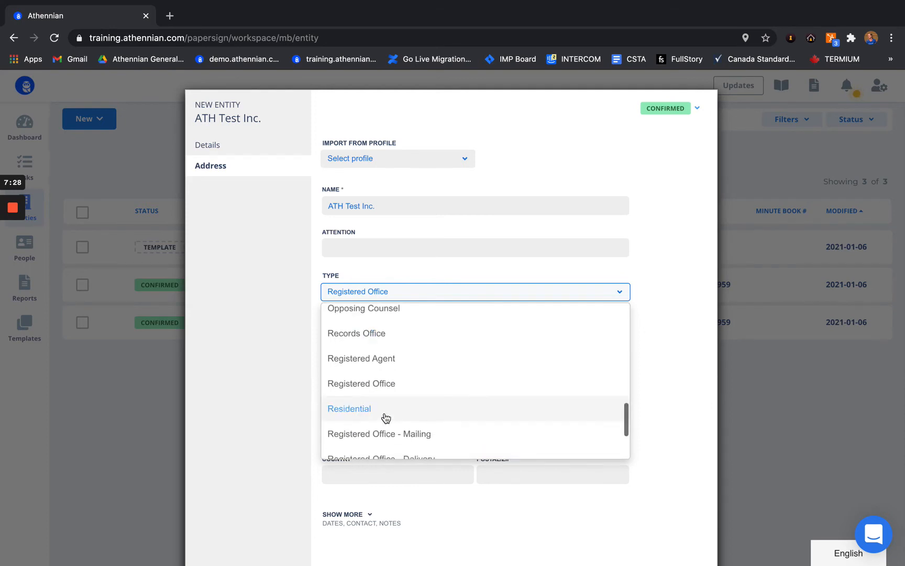
click(306, 339)
click(372, 321)
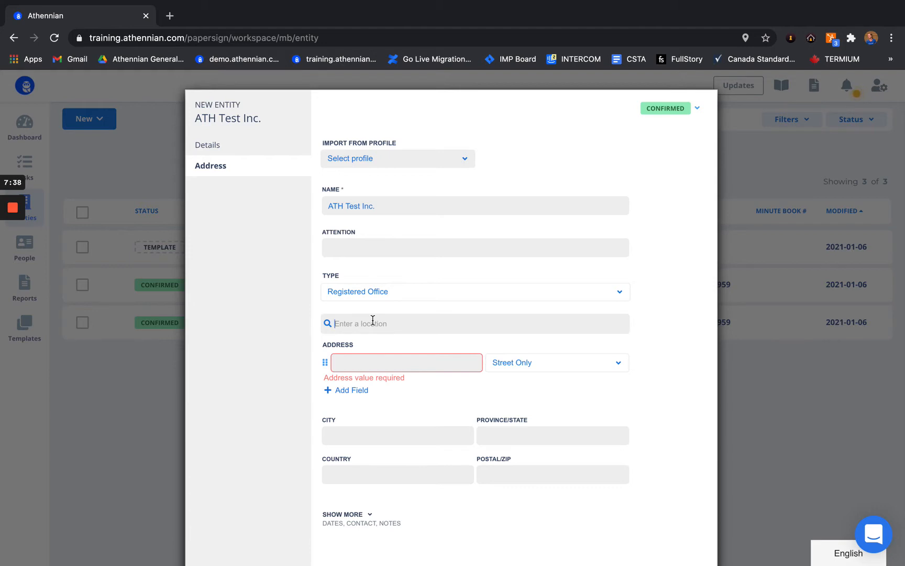
text(1155 )
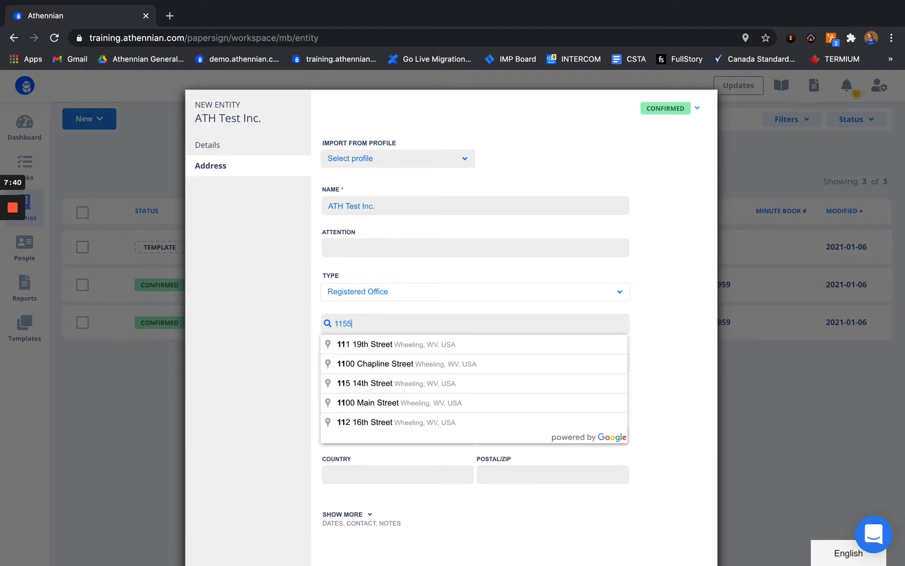
text(rene le)
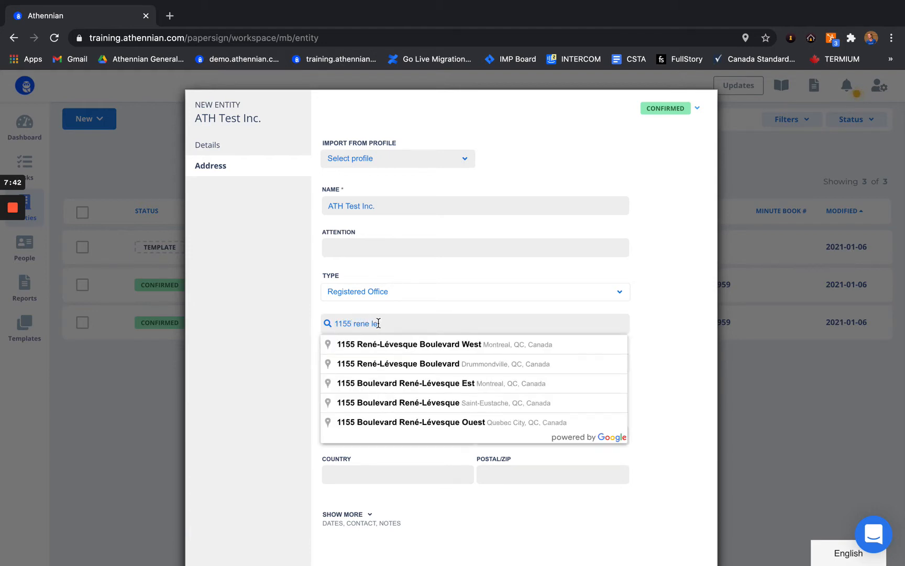
click(411, 349)
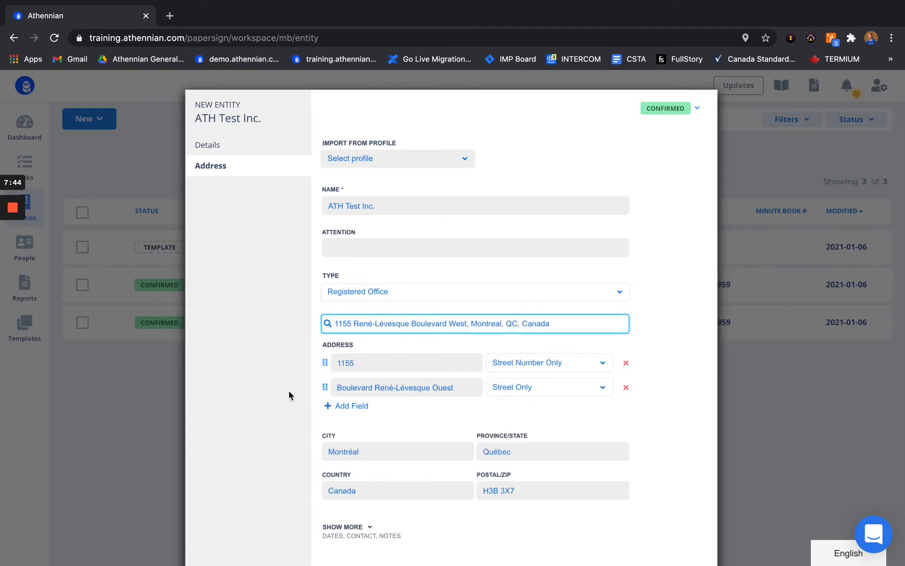
scroll(275, 437, down, 3)
scroll(295, 344, up, 2)
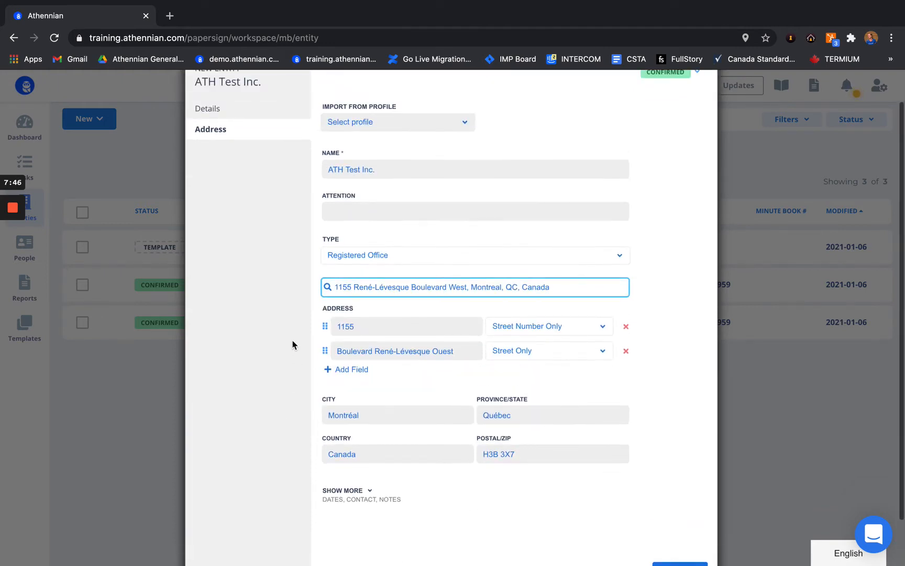
click(432, 294)
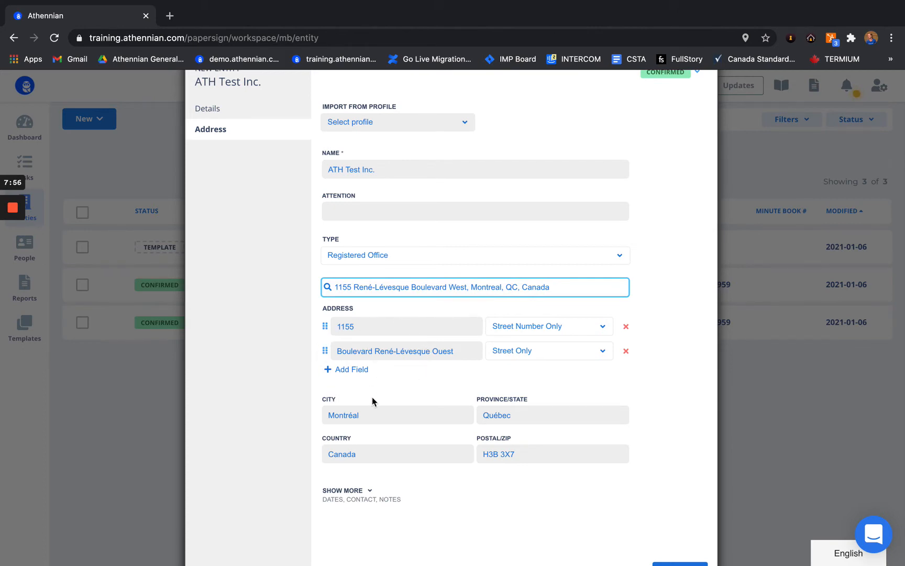
Step: Add a Suite/Apartment line to the address with suite 4000
click(359, 370)
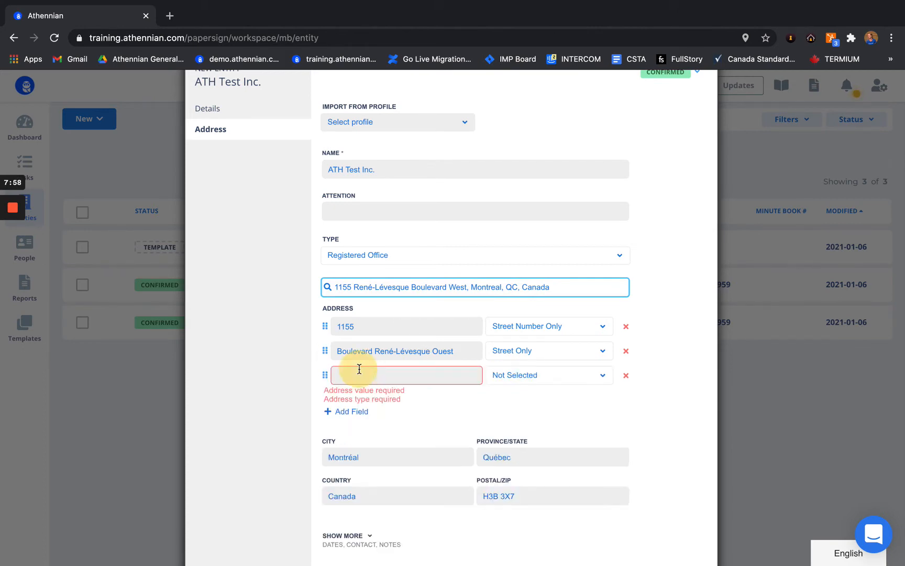
click(538, 377)
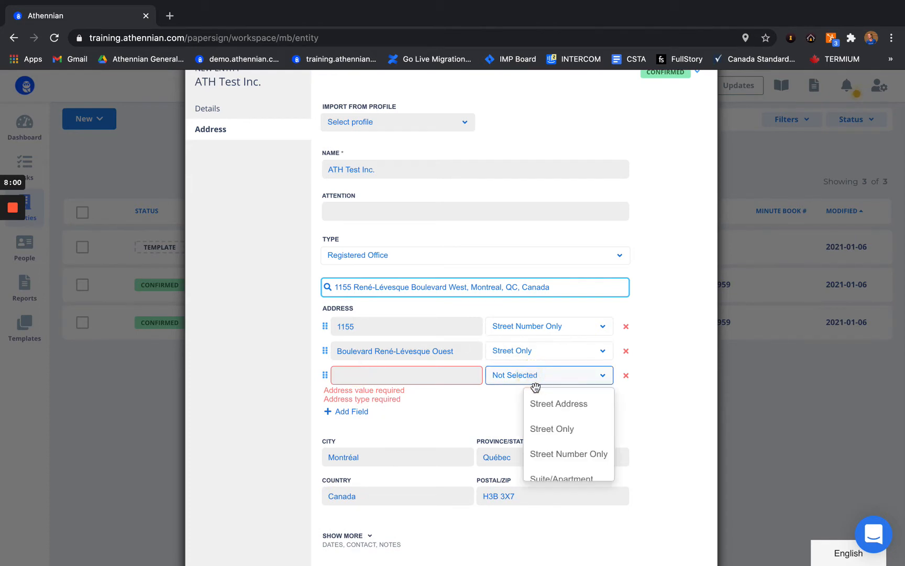
scroll(571, 444, down, 3)
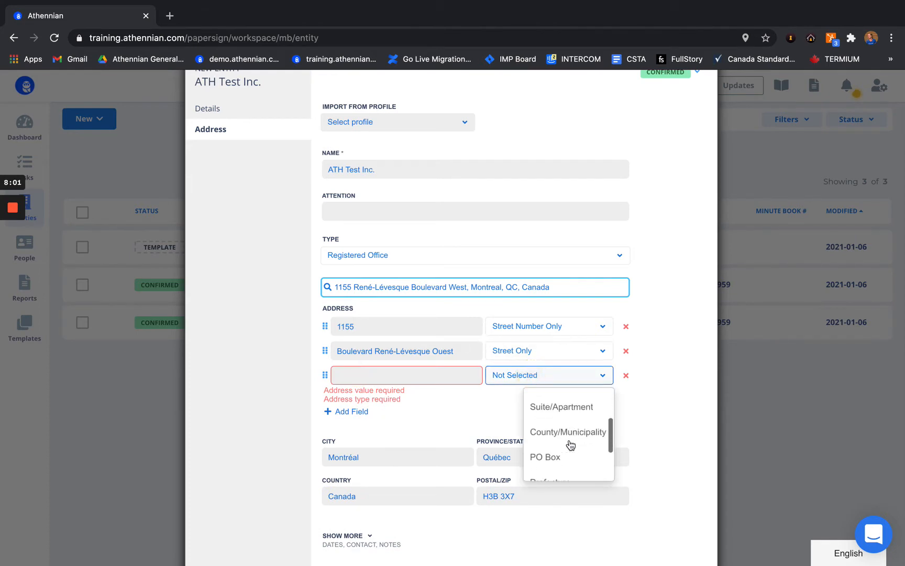
click(563, 413)
click(407, 377)
text(4000)
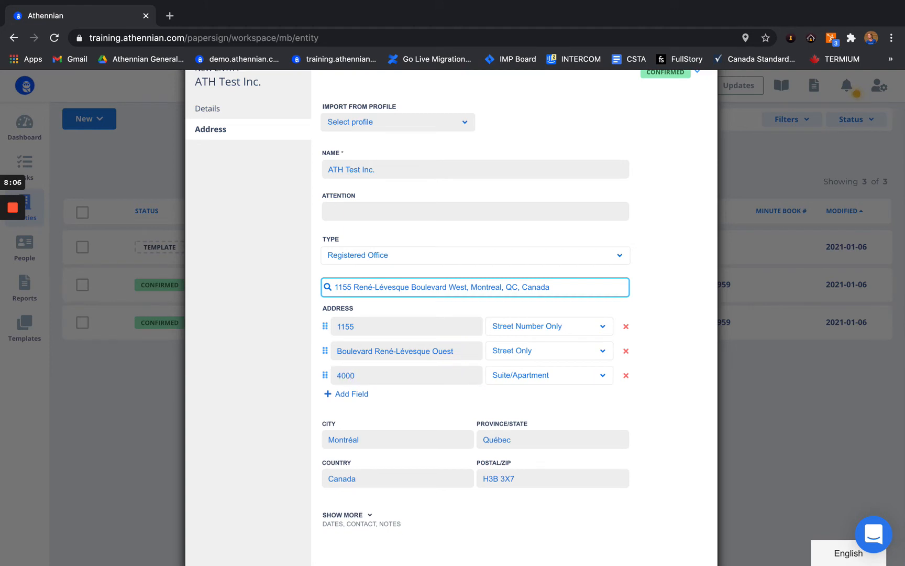
scroll(445, 288, up, 2)
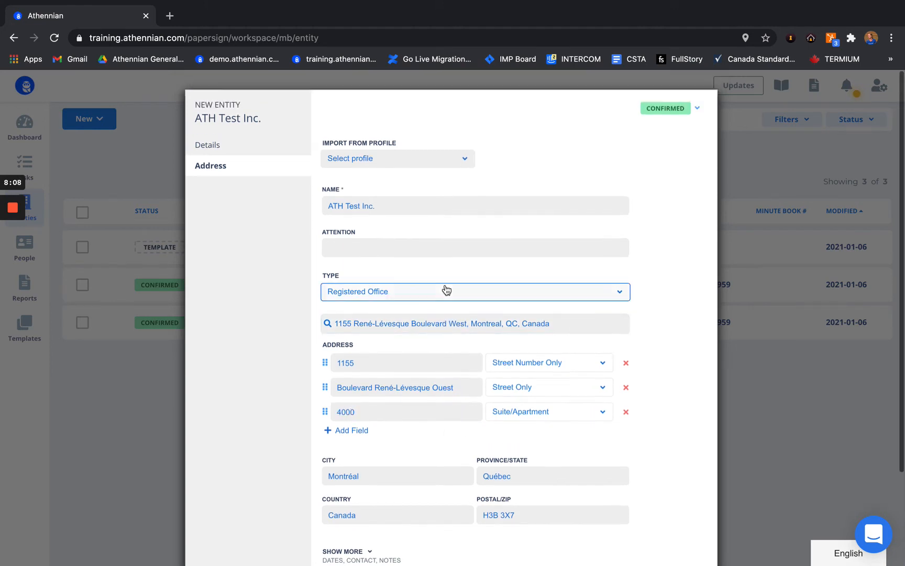
scroll(340, 299, down, 3)
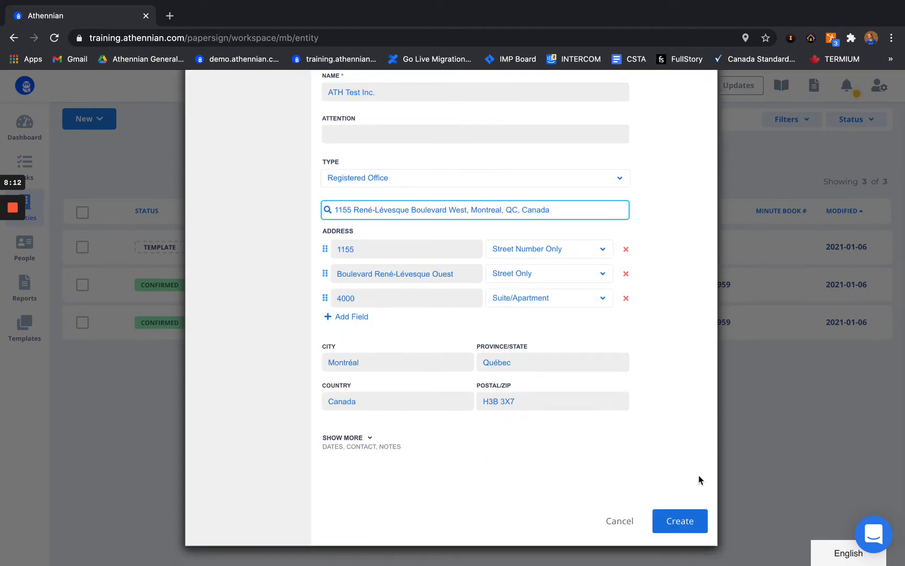
Step: Create ATH Test Inc. and review its overview showing the Montréal registered office
click(690, 519)
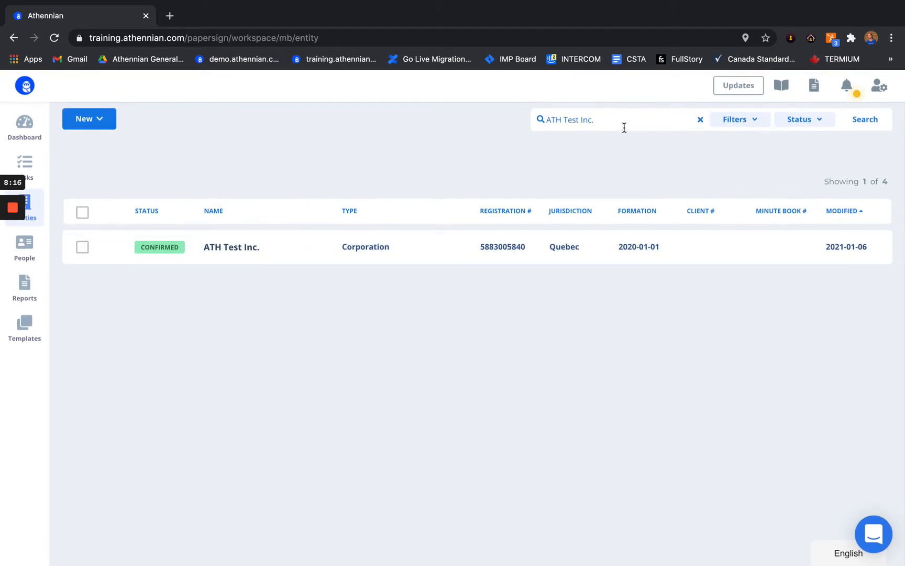
click(324, 244)
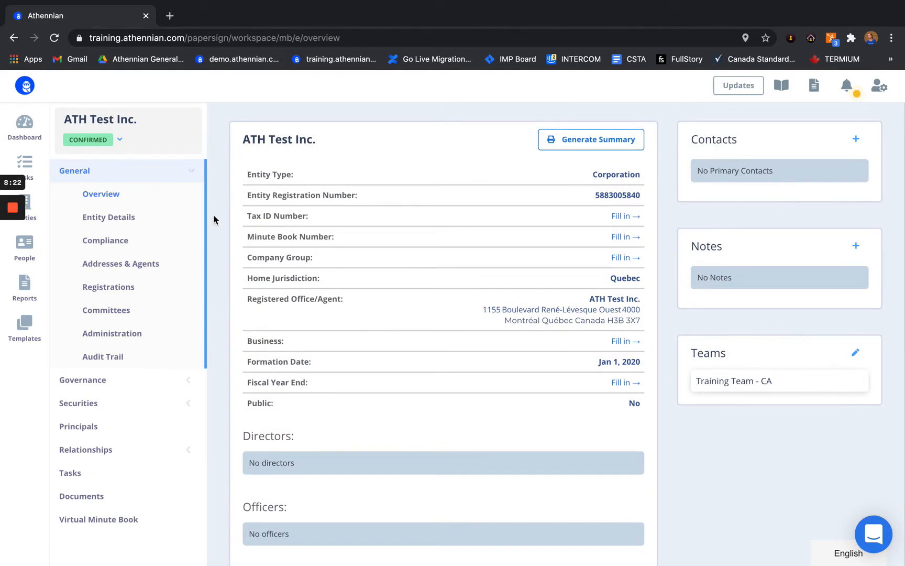
scroll(216, 218, down, 2)
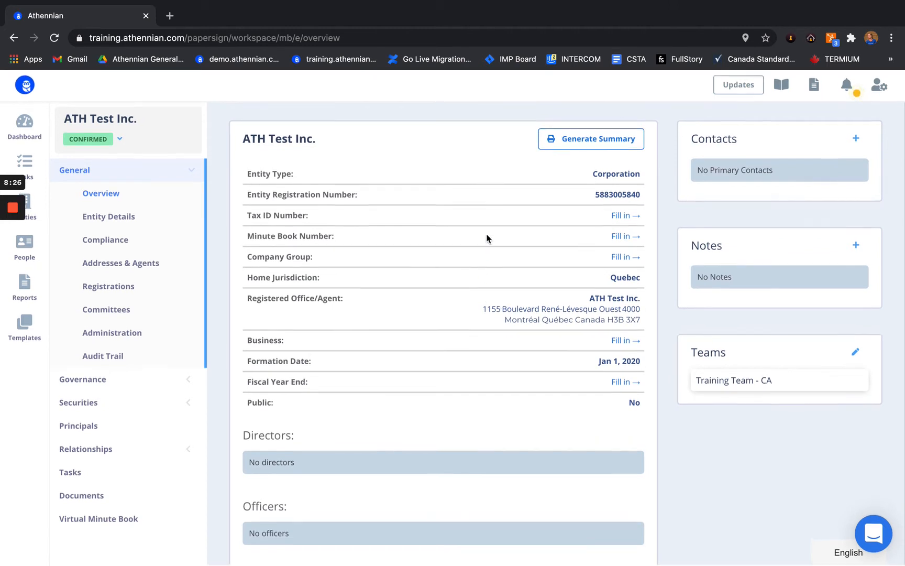
scroll(465, 319, down, 5)
scroll(465, 320, up, 7)
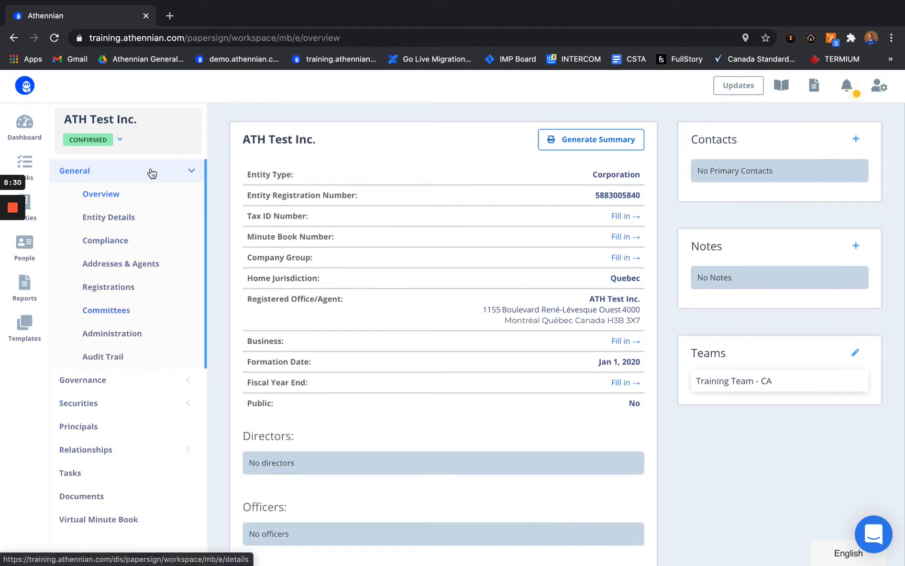
scroll(408, 314, down, 8)
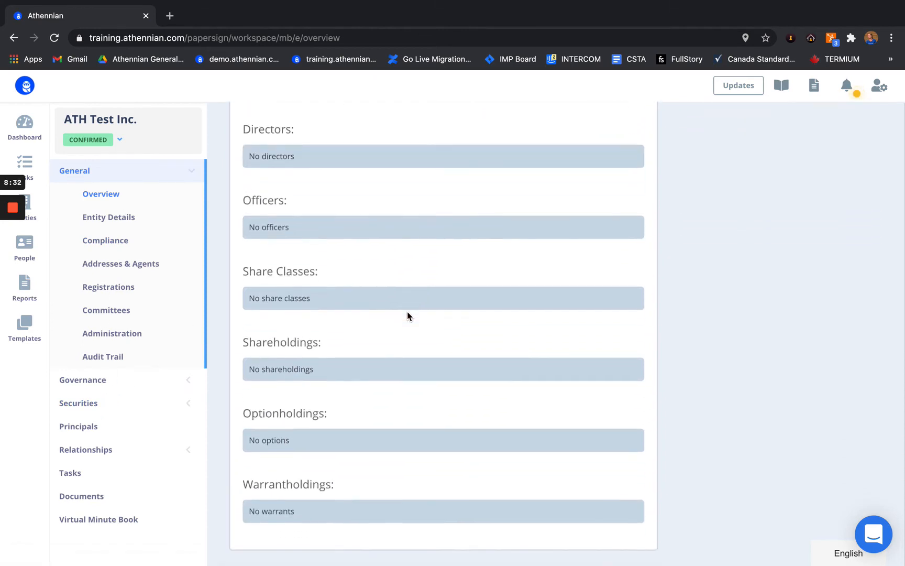
scroll(408, 316, up, 9)
scroll(408, 314, up, 1)
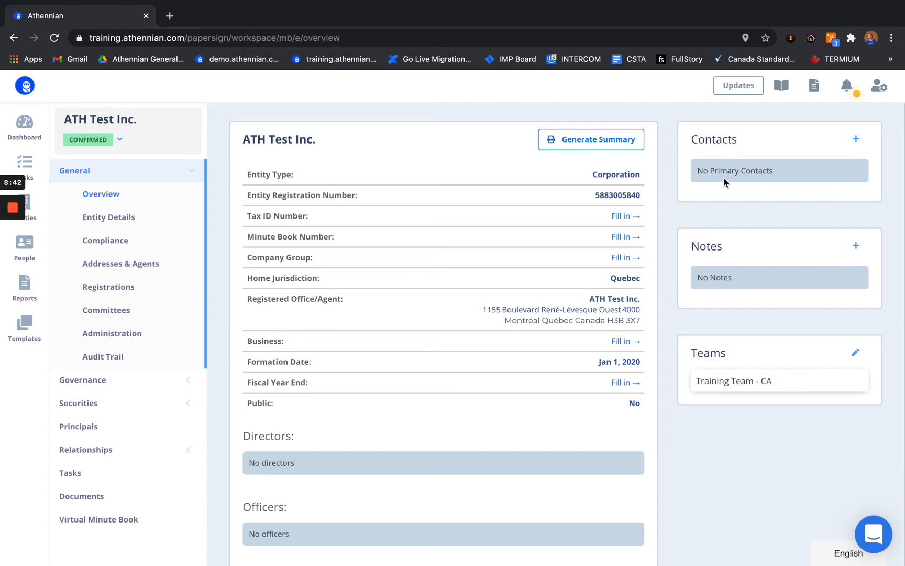
Step: From the Contacts card's profile picker, open a blank New Person form for the primary contact
click(857, 139)
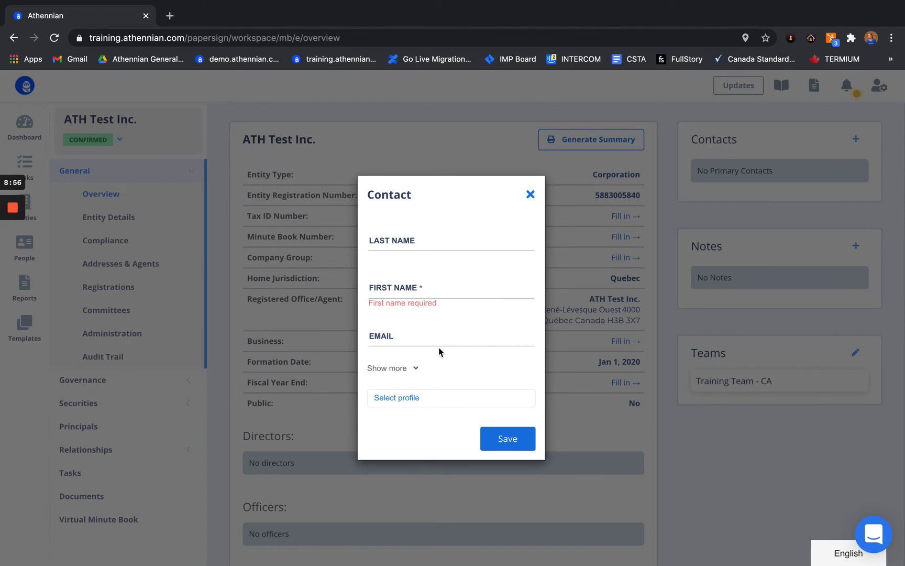
click(399, 404)
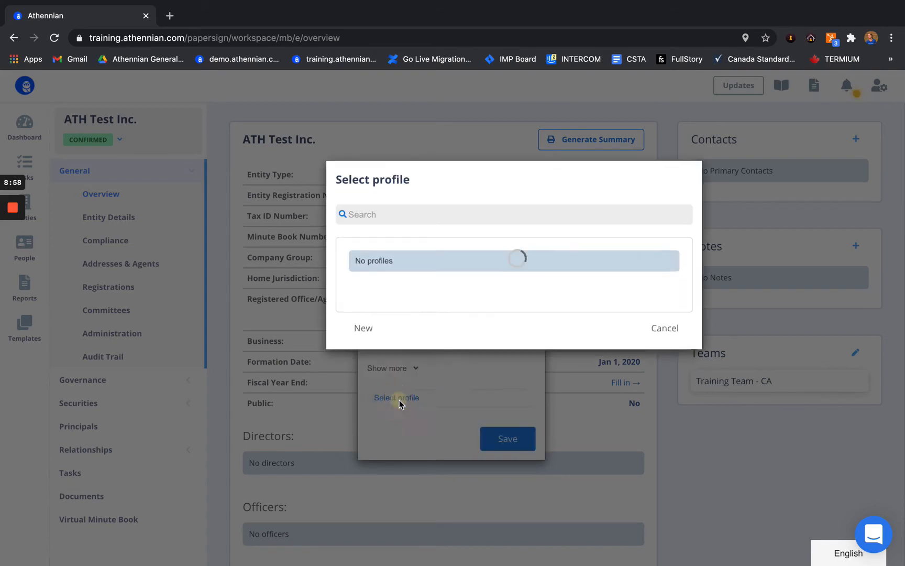
scroll(433, 296, down, 5)
scroll(433, 296, down, 3)
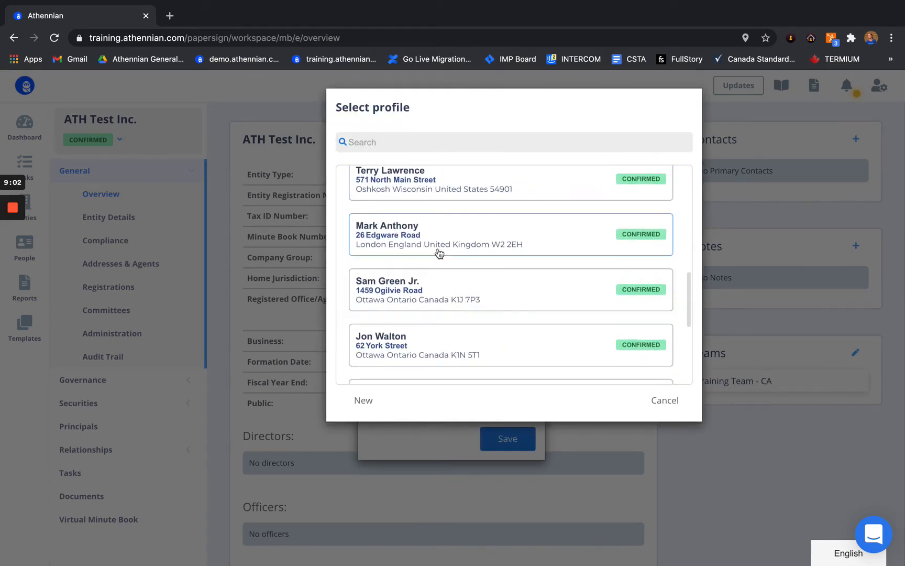
scroll(439, 254, up, 8)
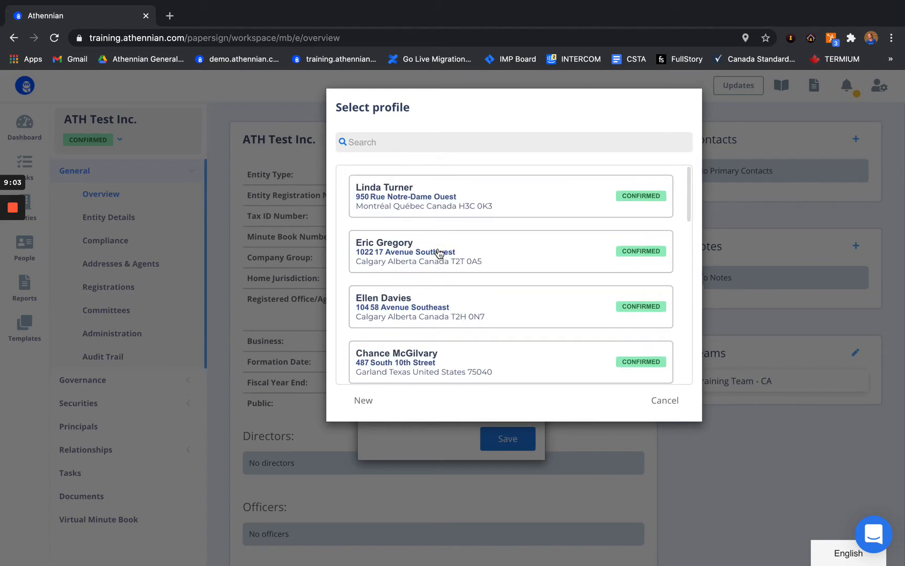
click(369, 400)
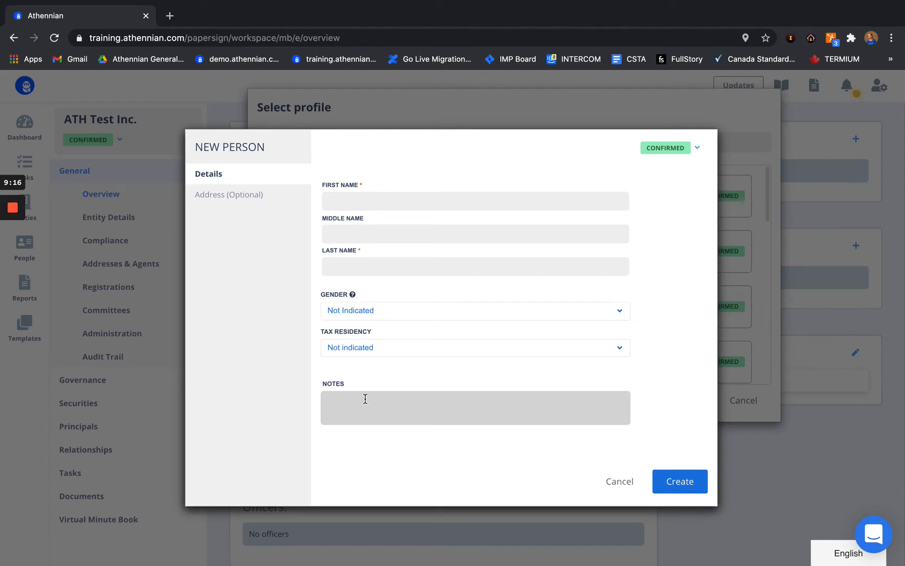
Step: Enter the person's first and last name, gender Female and tax residency Canada
click(359, 264)
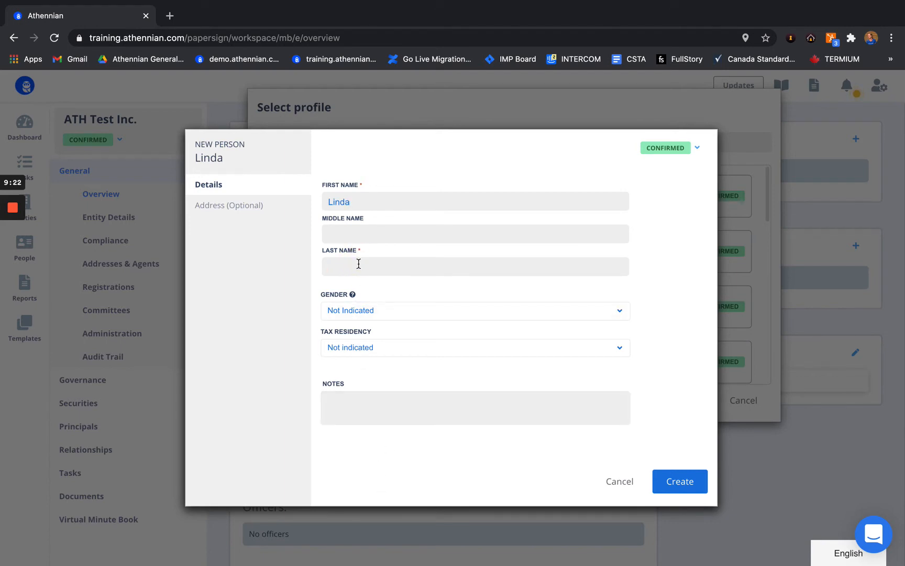
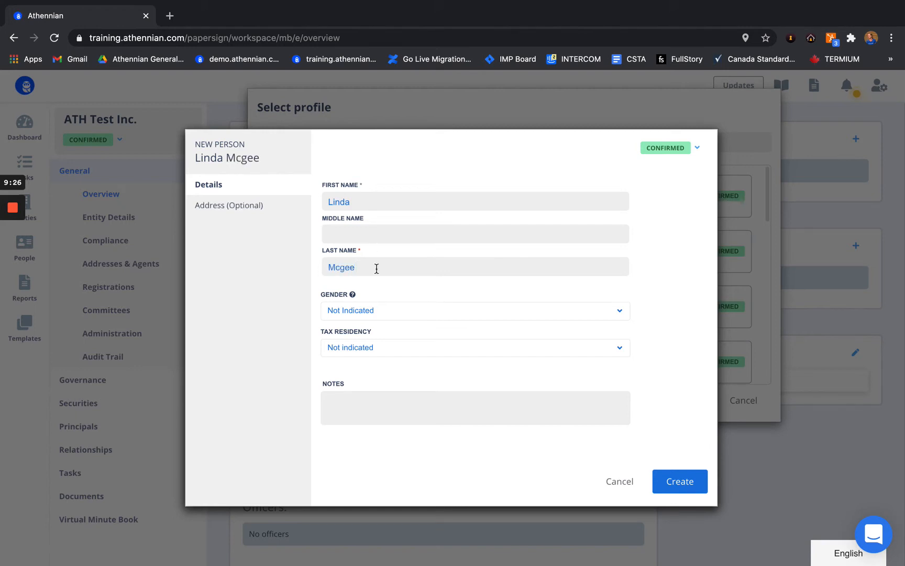
click(361, 312)
click(355, 337)
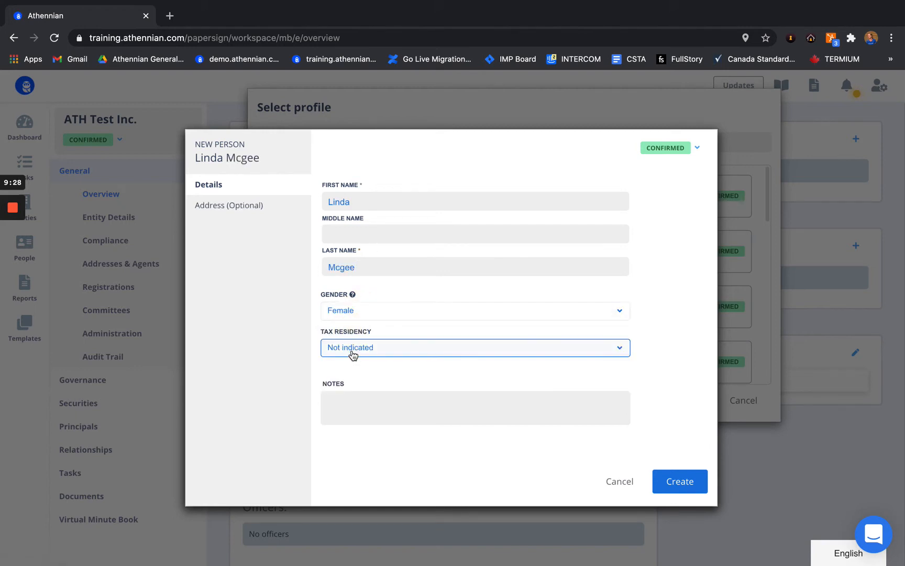
click(353, 350)
click(344, 427)
click(361, 350)
click(282, 361)
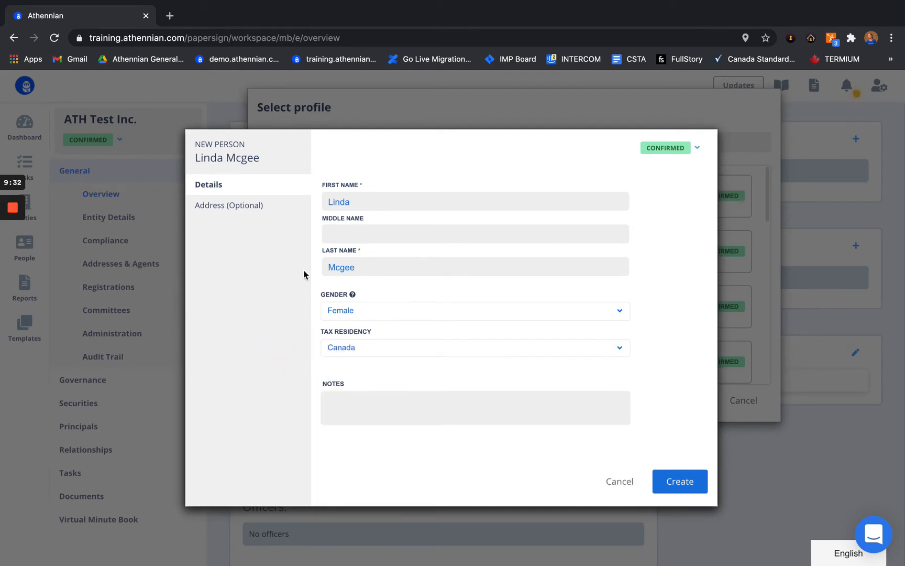
Step: On the Address (Optional) section, enter the name shown on the address
click(235, 206)
click(349, 160)
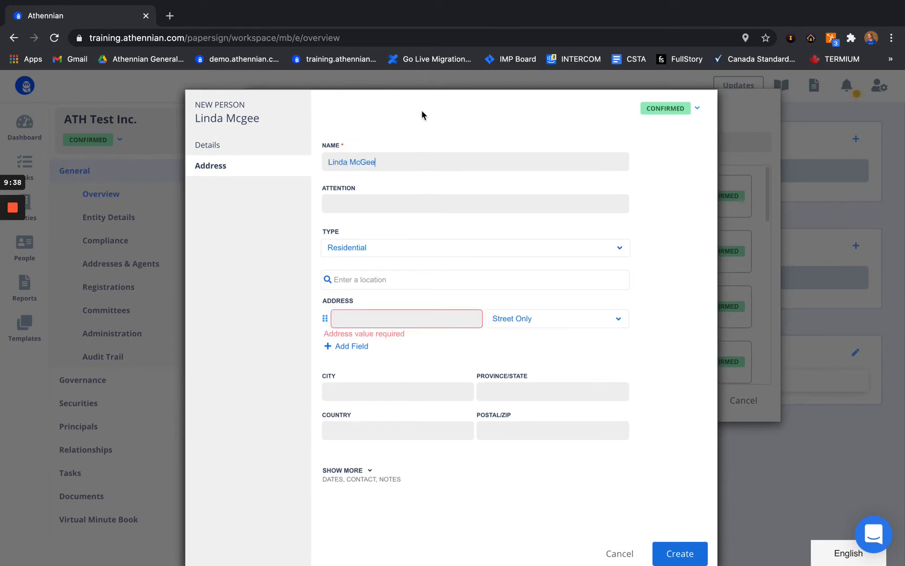
Step: Add a Residential Montréal address from the first Google suggestion, then create the person profile
click(370, 253)
scroll(380, 331, down, 3)
scroll(381, 333, down, 2)
click(273, 334)
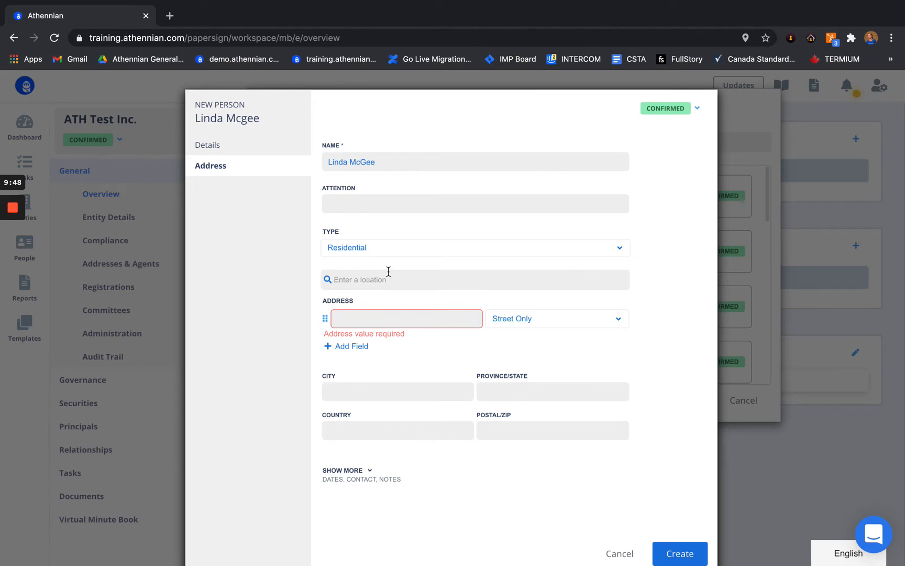
click(347, 287)
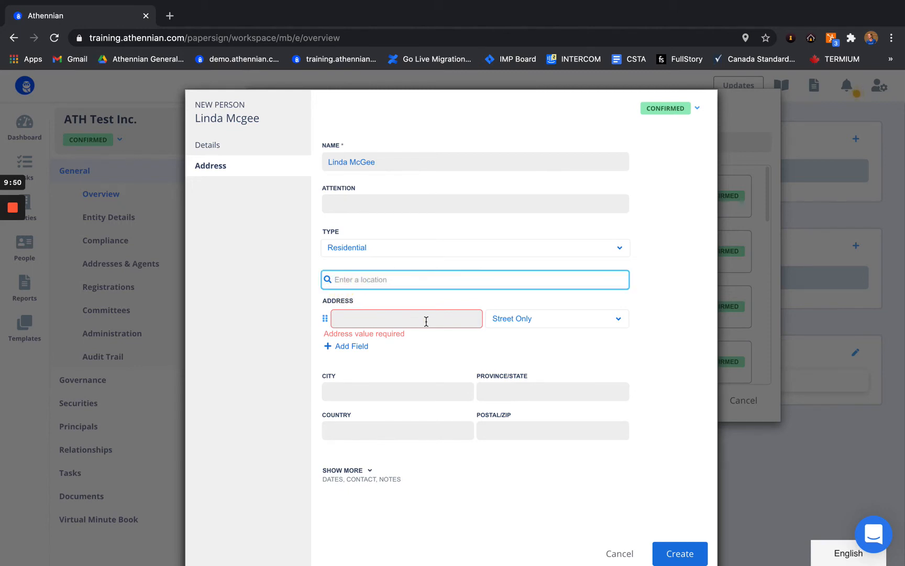
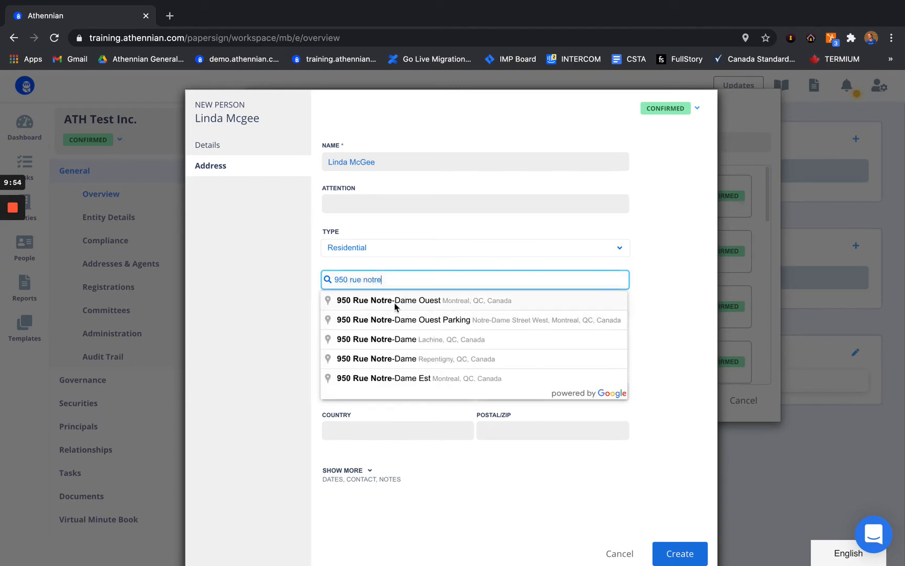
click(401, 303)
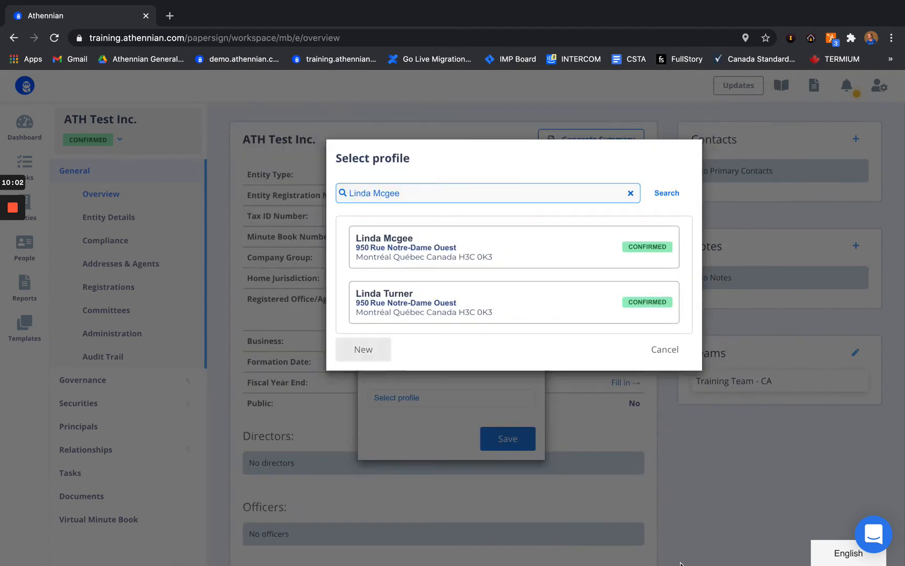
click(680, 560)
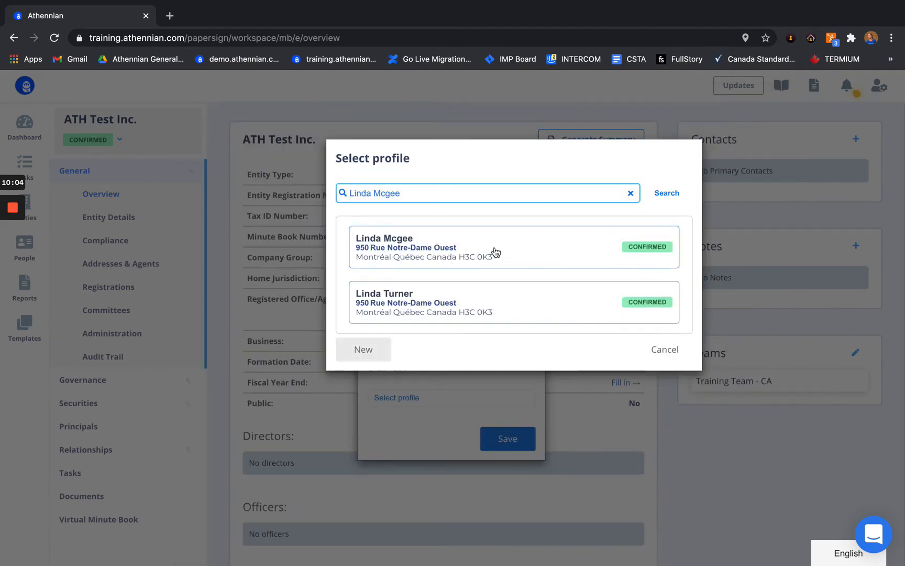
Step: Save the new person as the entity contact and add a note reading 'Do no further work'
click(530, 238)
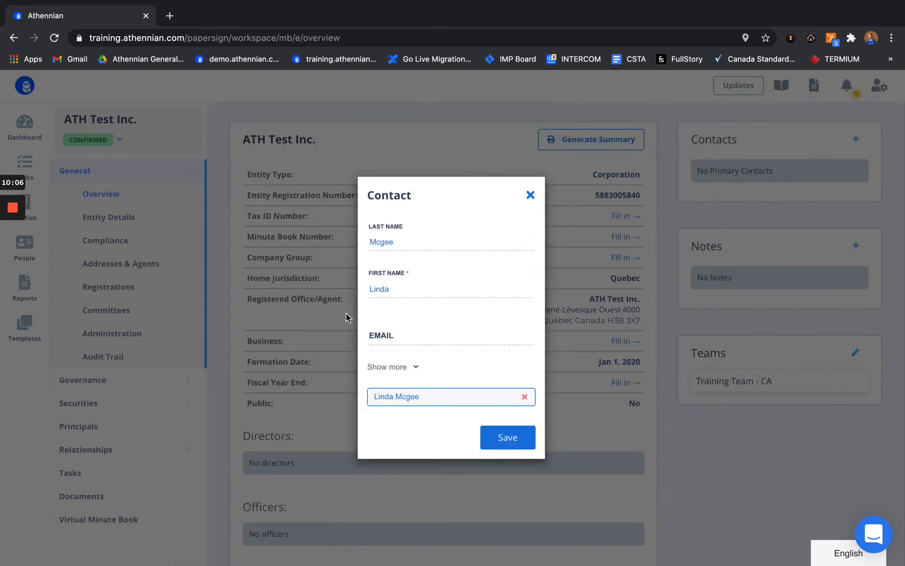
click(497, 432)
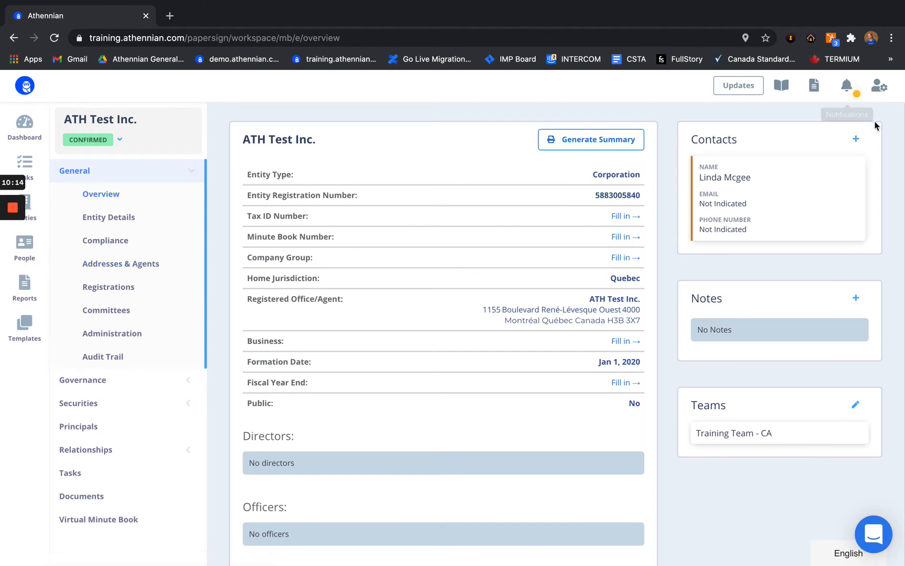
mouse_move(811, 198)
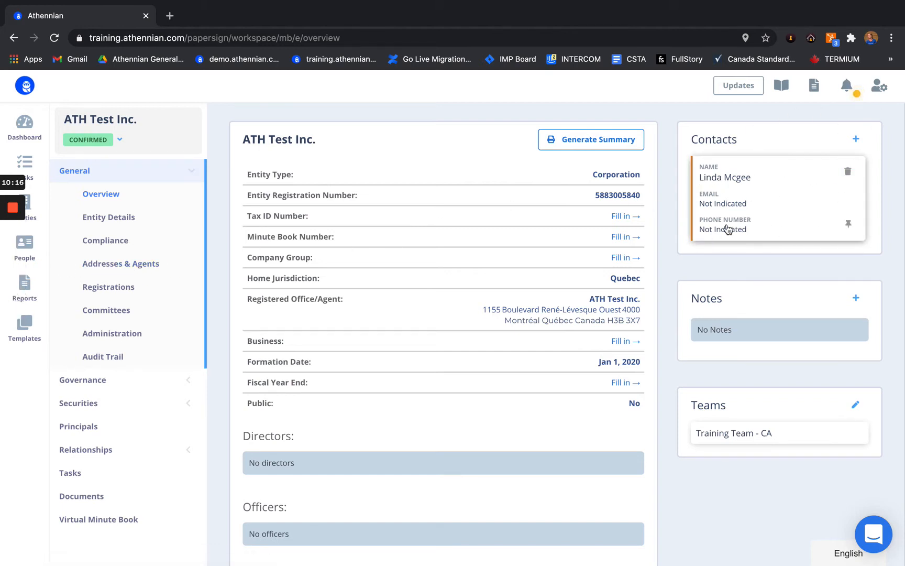
scroll(727, 229, down, 3)
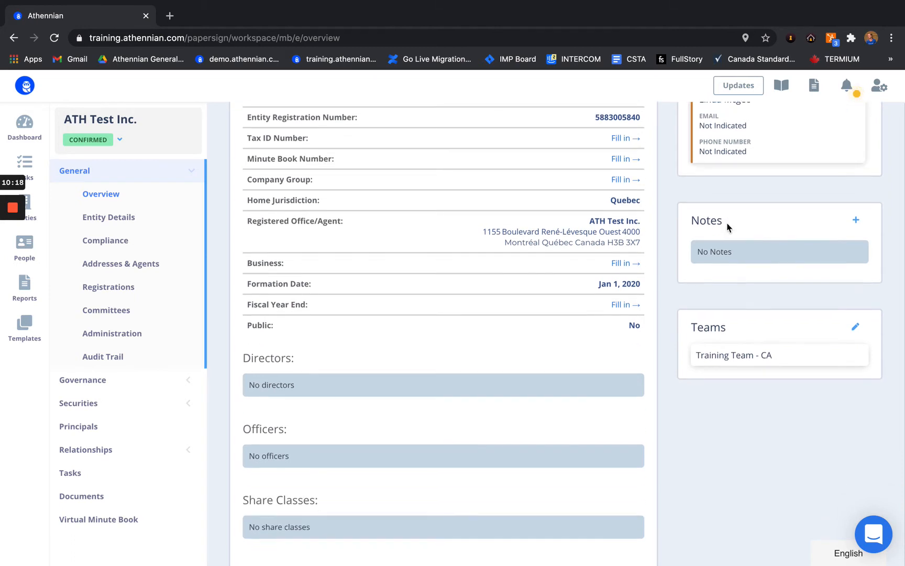
click(853, 223)
click(472, 297)
text(Do no further work)
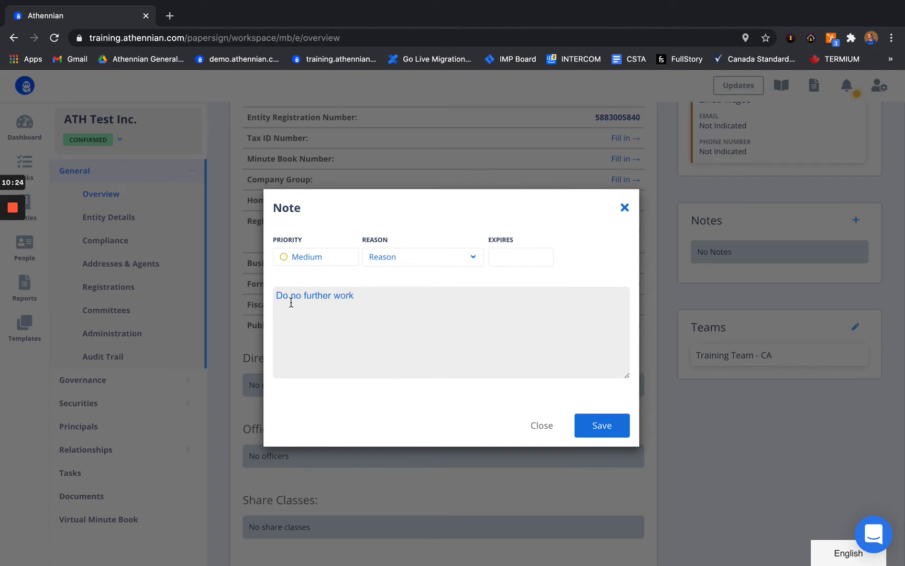
click(601, 425)
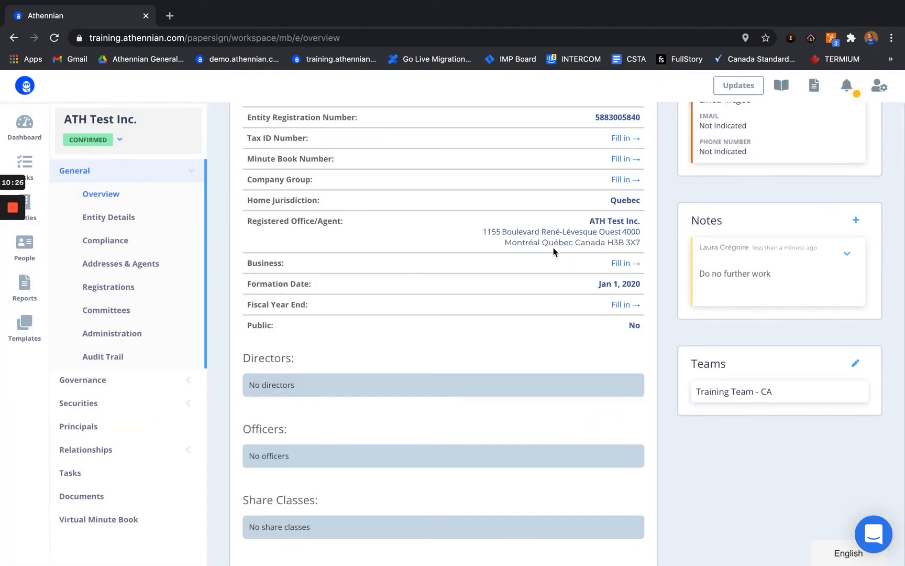
Step: Pin the 'Do no further work' note and save it
scroll(553, 251, up, 2)
click(794, 346)
click(736, 343)
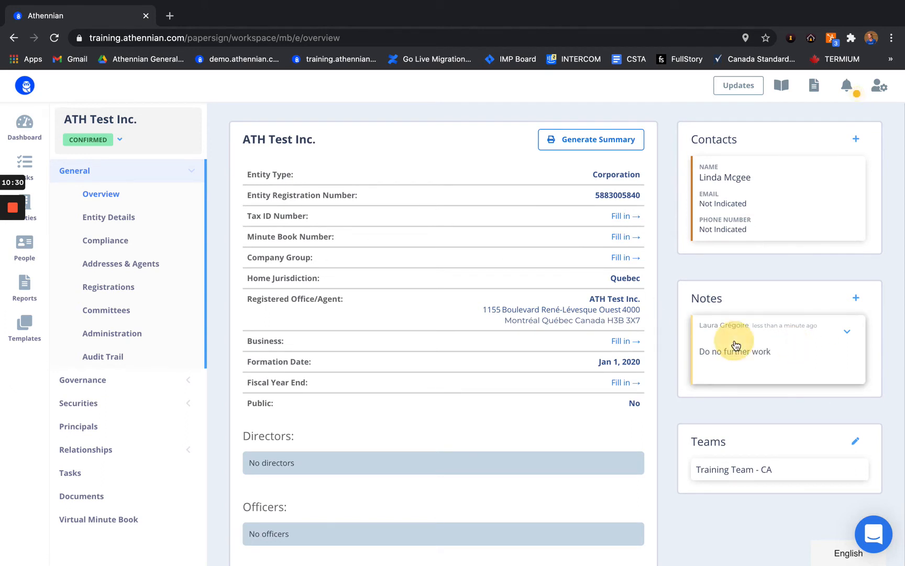
click(732, 356)
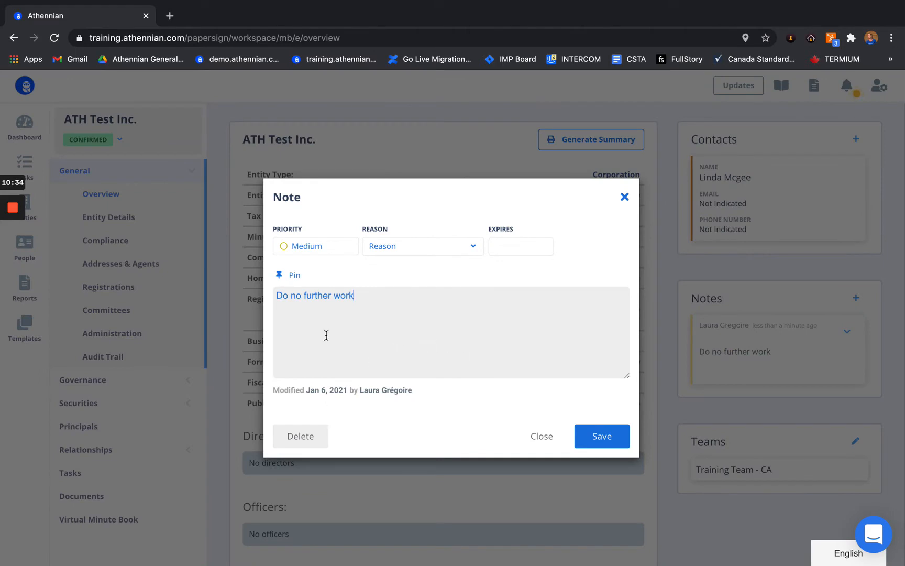
click(291, 275)
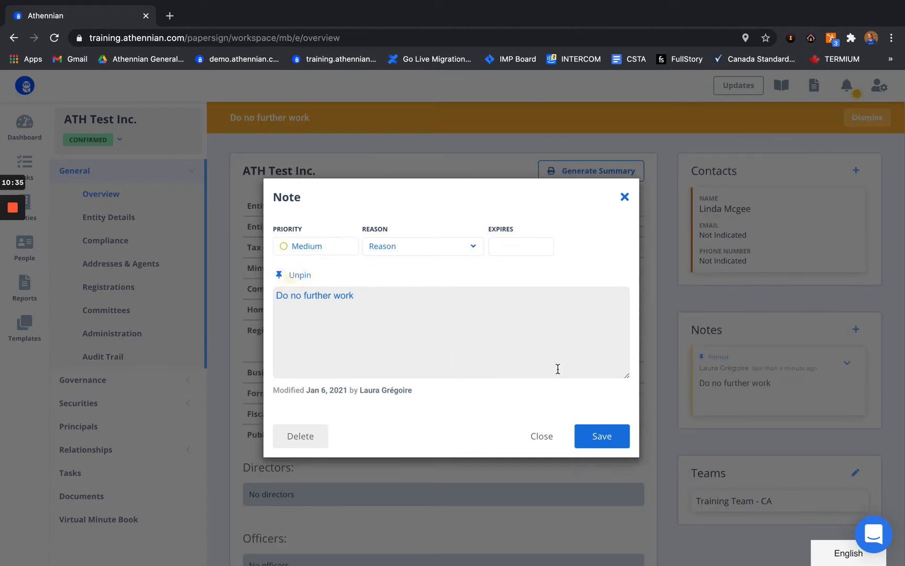
click(586, 443)
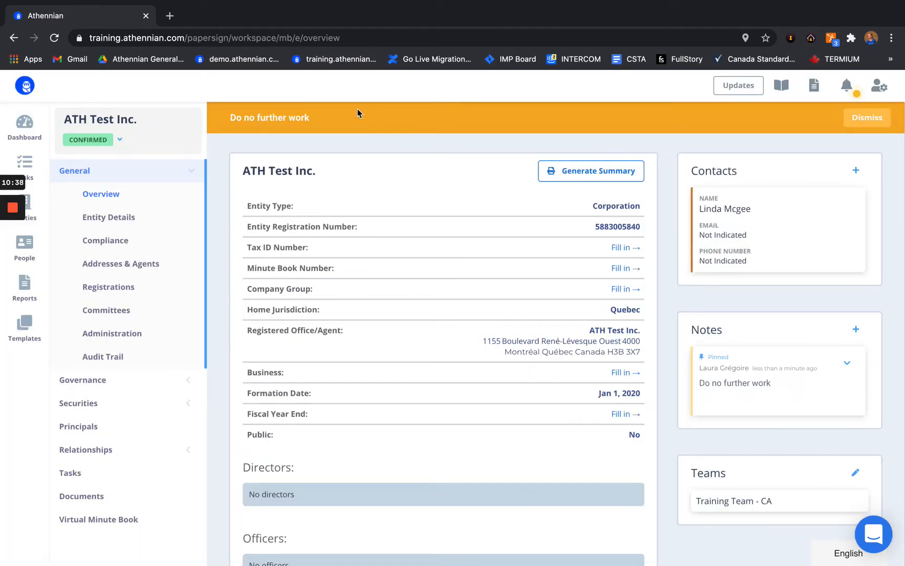
Step: Visit Principals, return to General > Overview and dismiss the pinned-note warning banner
click(121, 409)
click(97, 310)
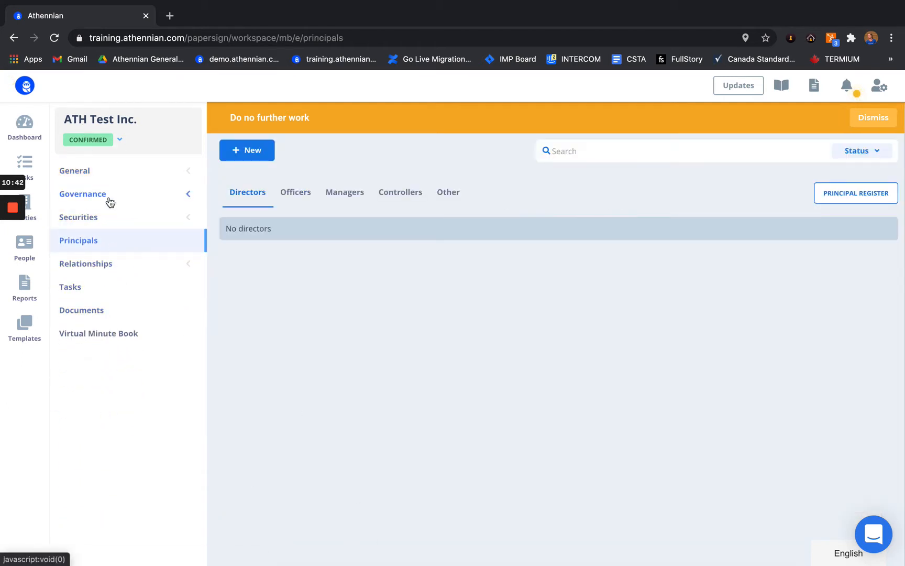
click(105, 170)
click(121, 195)
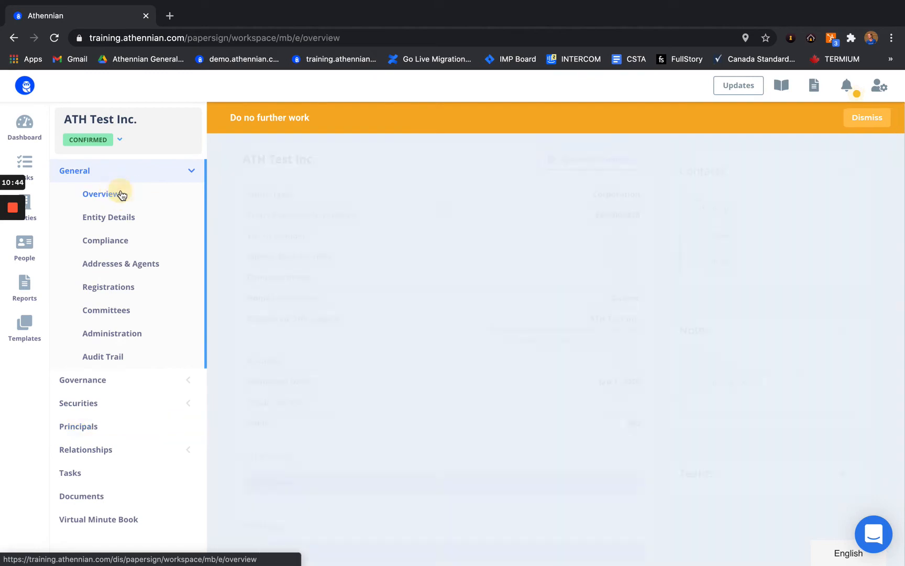
click(869, 118)
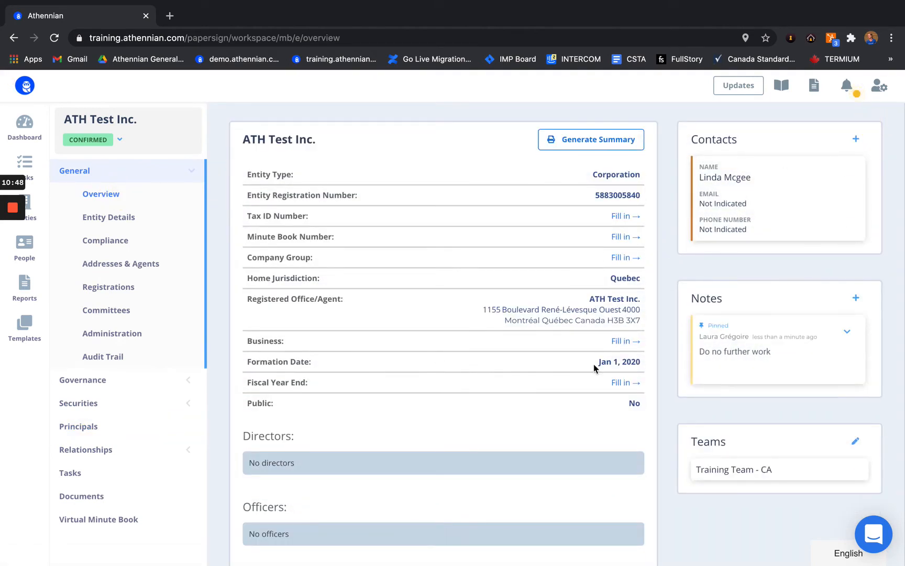
Step: Delete the pinned note and check its removal in the Audit Trail
click(763, 351)
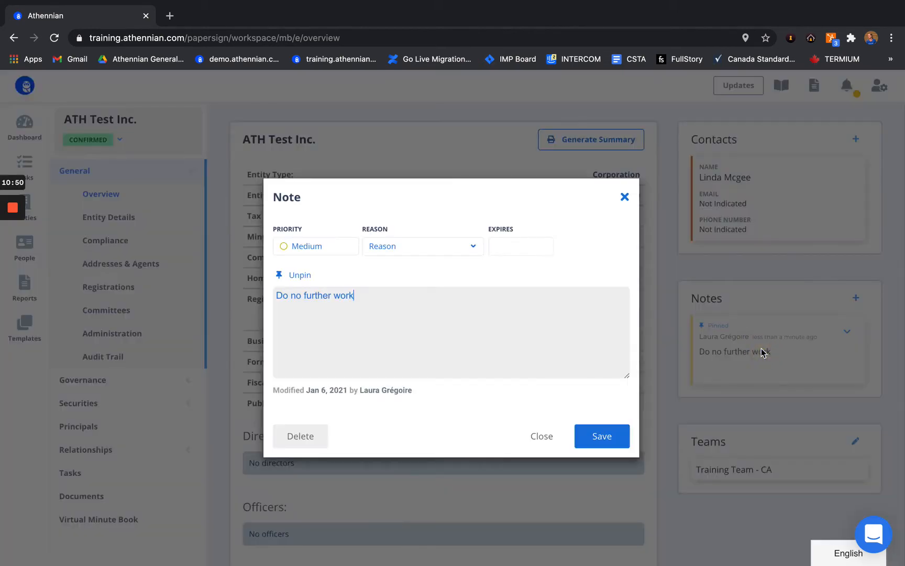
click(301, 434)
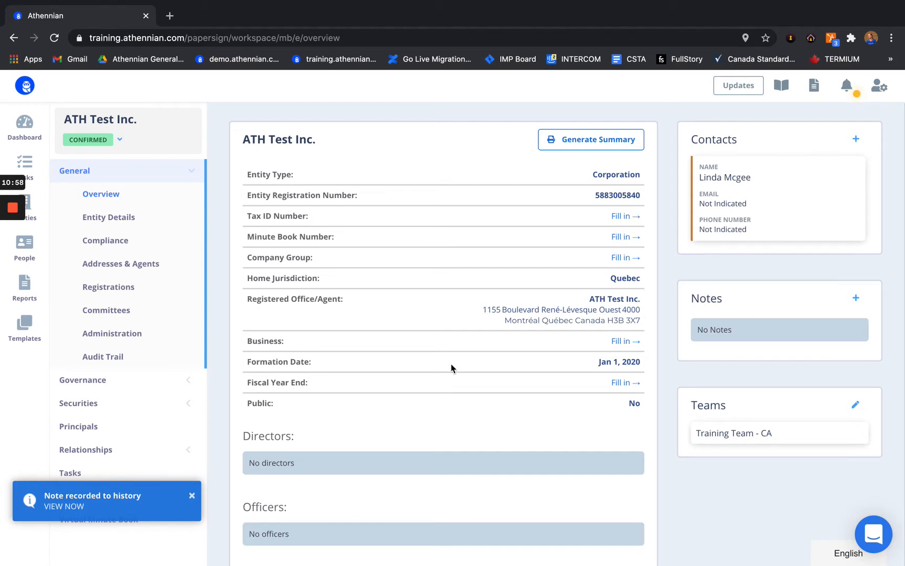
click(110, 359)
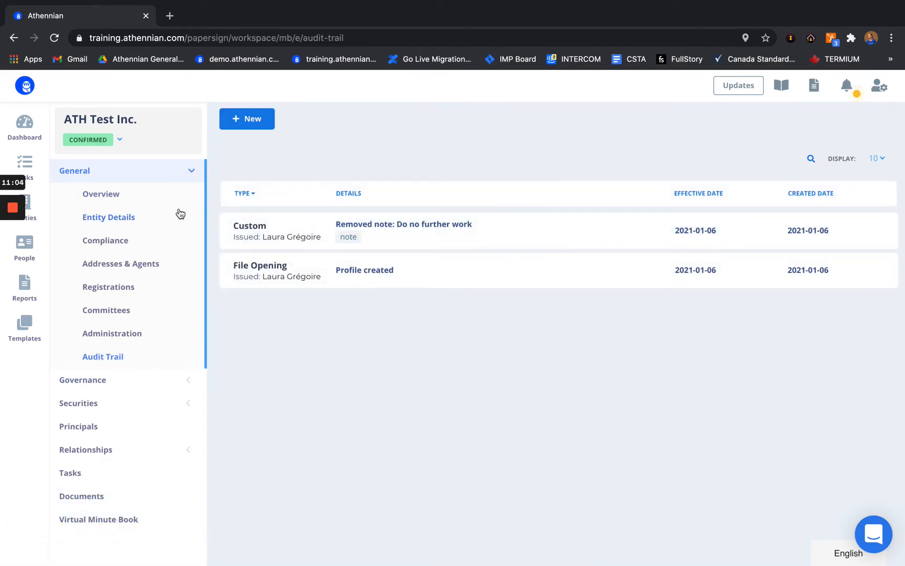
click(153, 199)
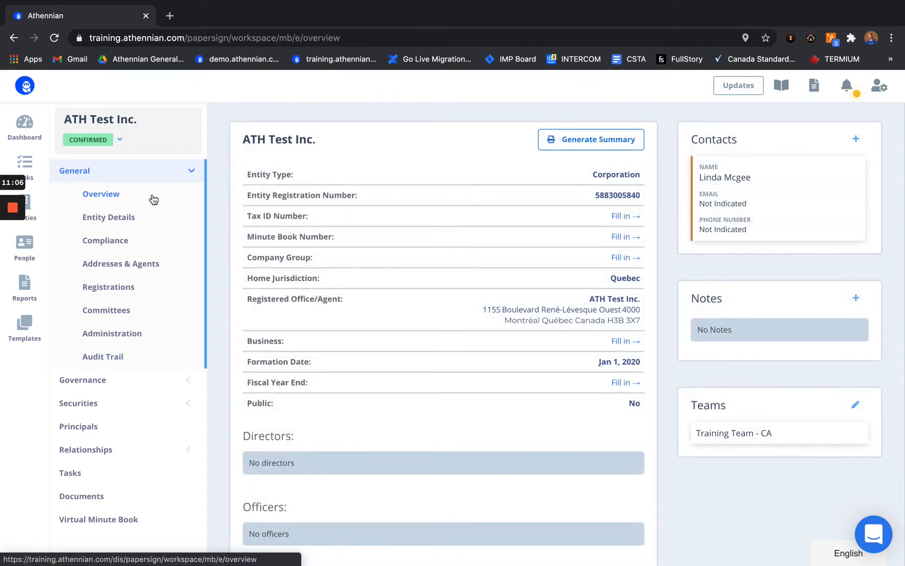
Step: Open the Entity Details form from the overview
mouse_move(10, 212)
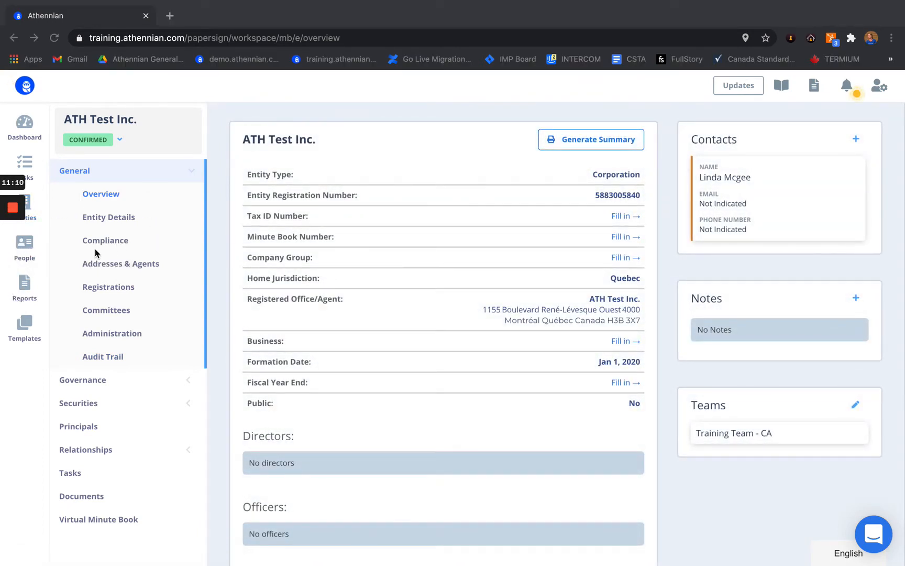
click(183, 241)
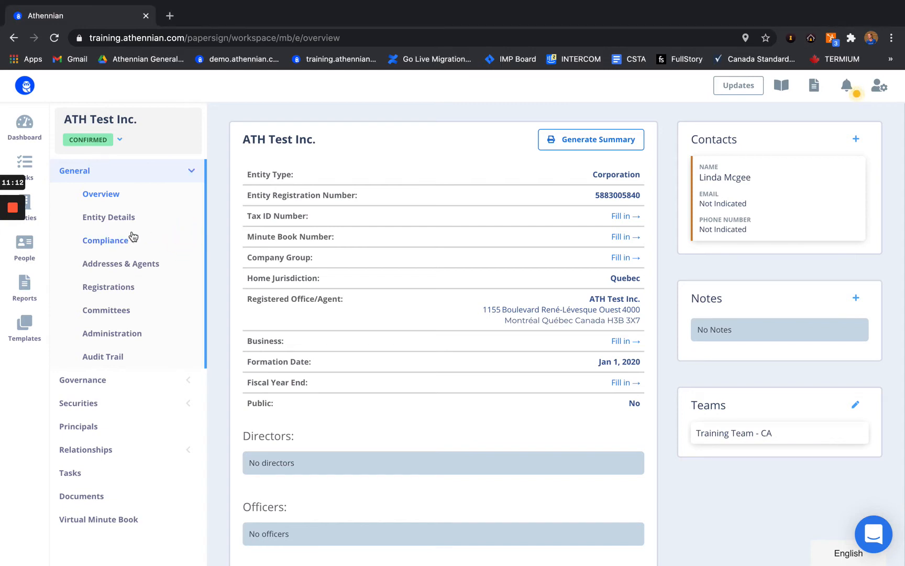
click(112, 218)
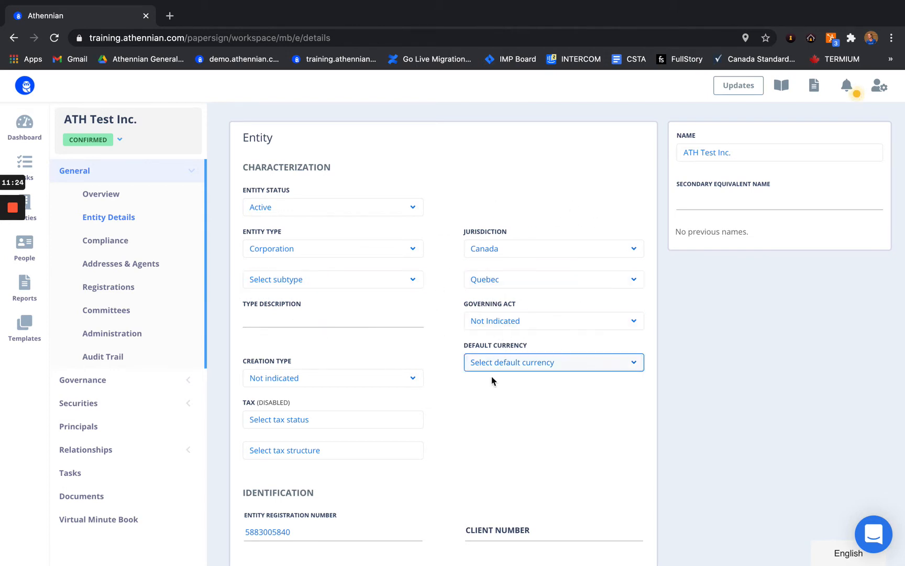
Step: Assign Test Group as the entity's company group
scroll(457, 388, down, 2)
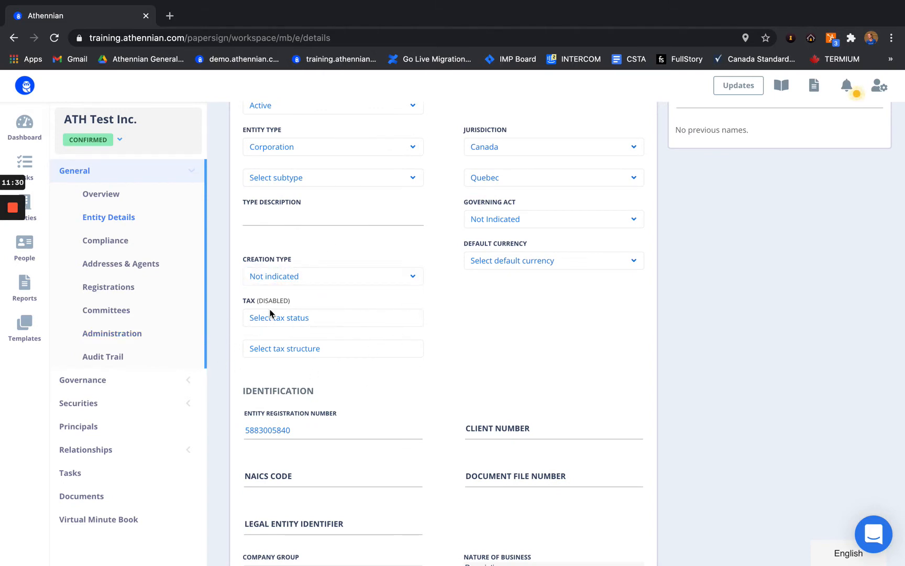
scroll(370, 364, down, 2)
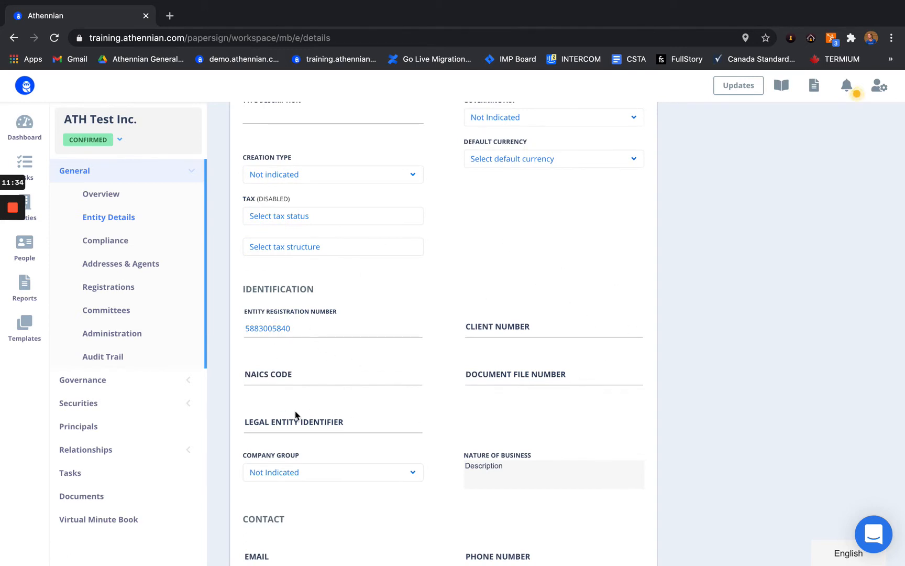
scroll(295, 411, down, 2)
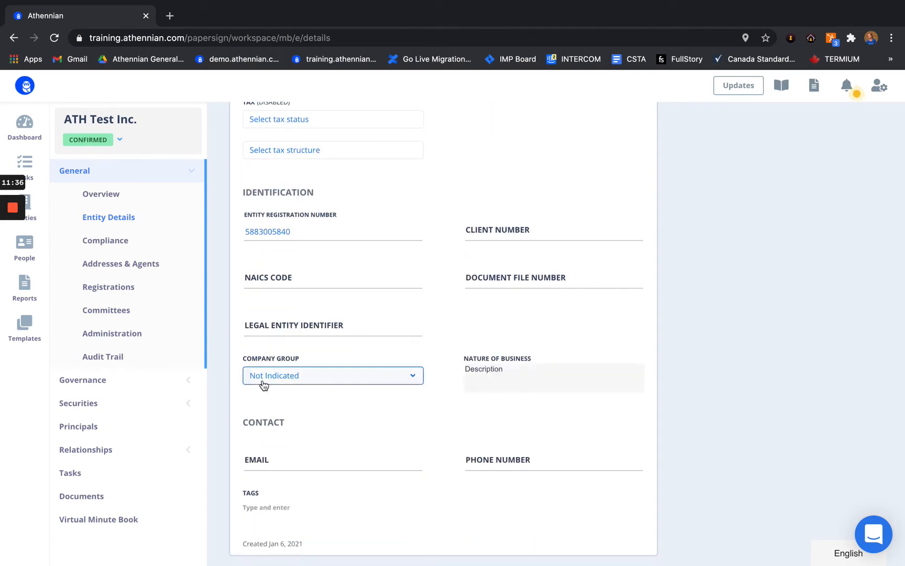
click(317, 383)
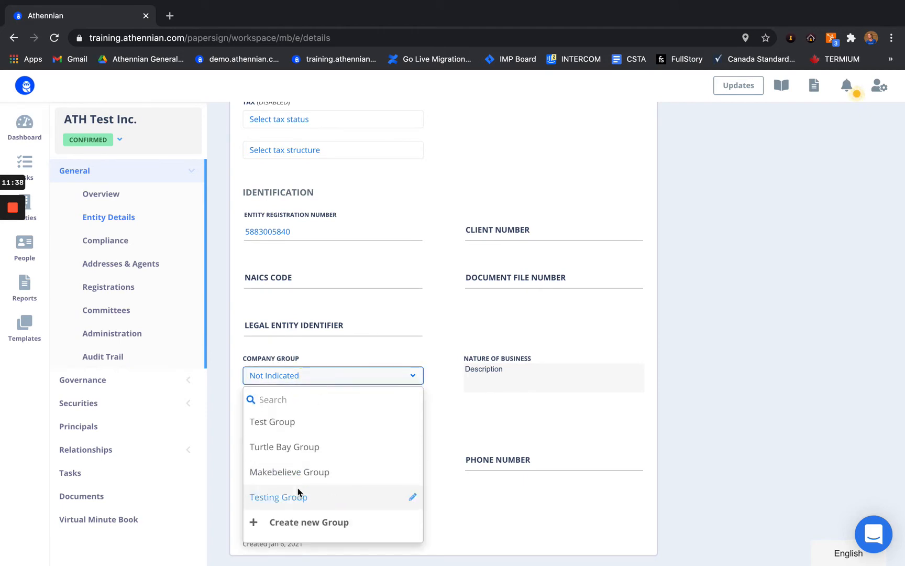
click(315, 421)
click(369, 375)
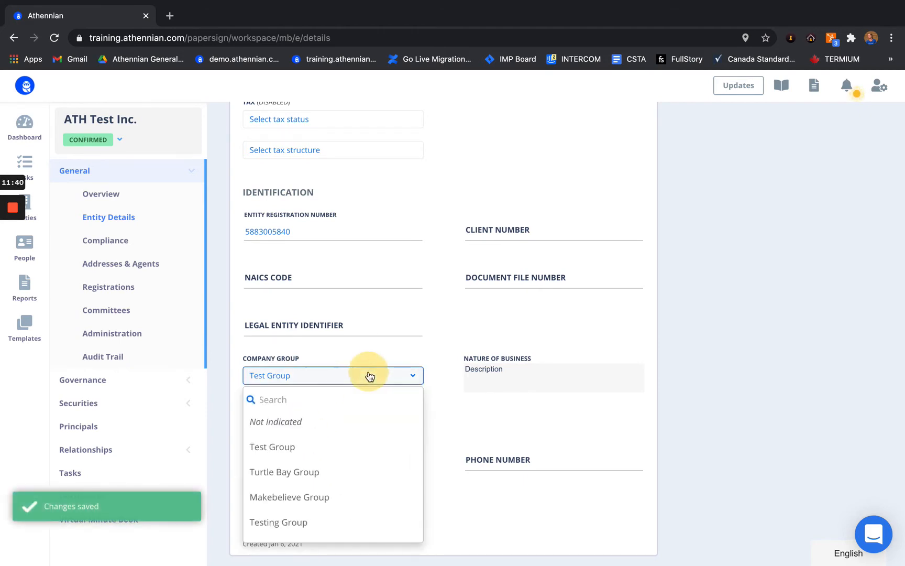
scroll(299, 503, down, 1)
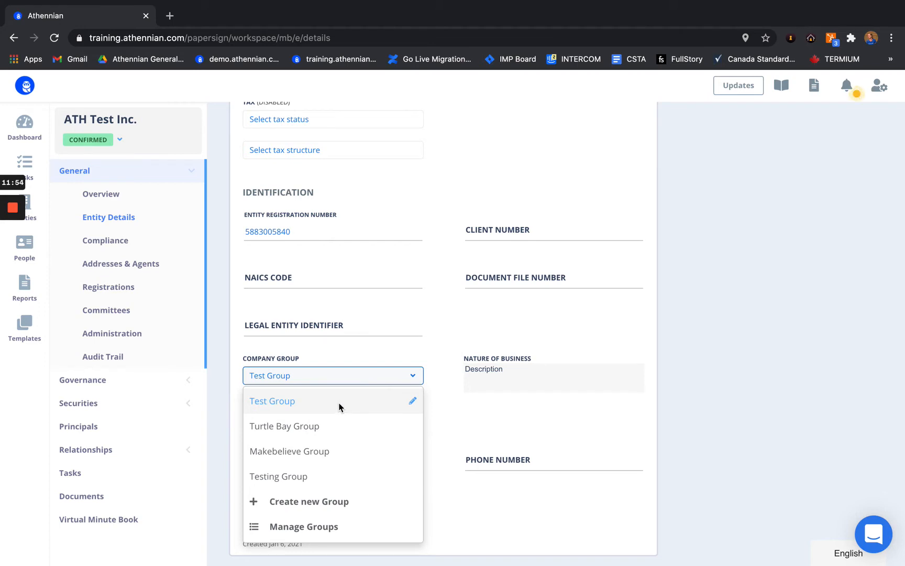
click(436, 357)
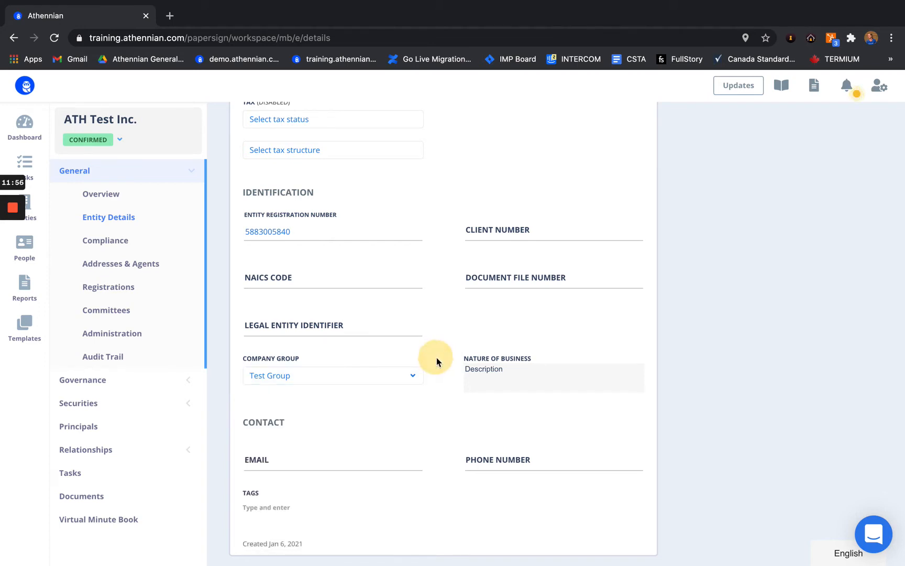
Step: Set Nature of Business to 'Testing company' and return to the overview
click(496, 376)
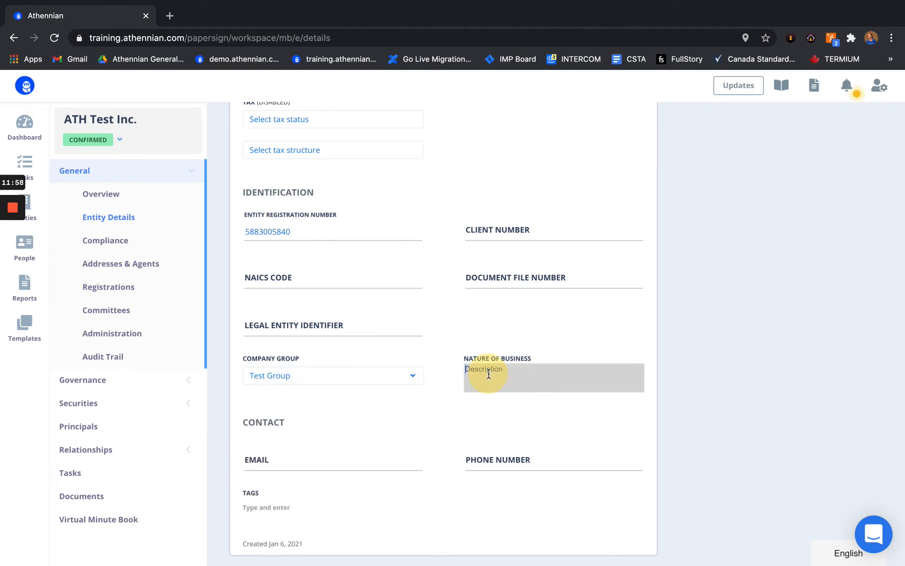
text(Testing company)
scroll(491, 278, up, 6)
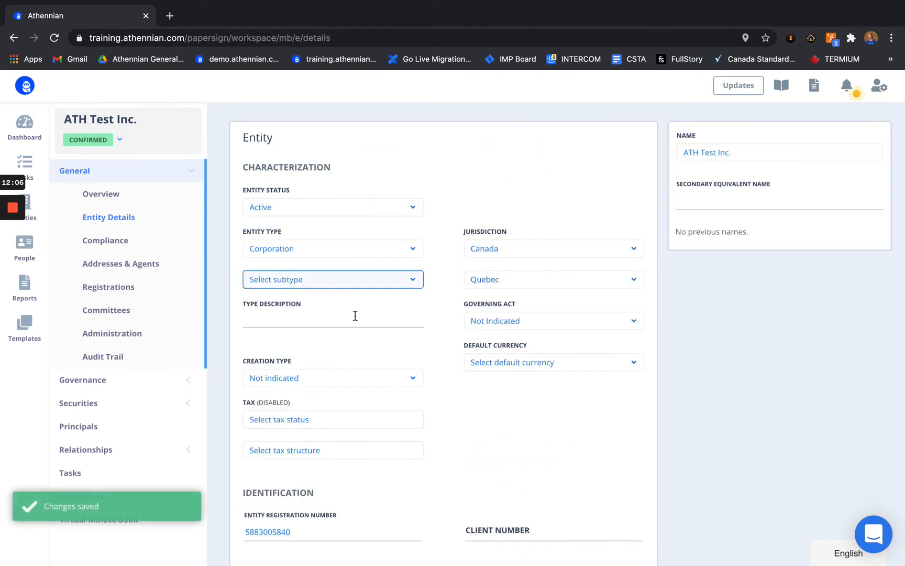
click(113, 195)
scroll(435, 396, down, 5)
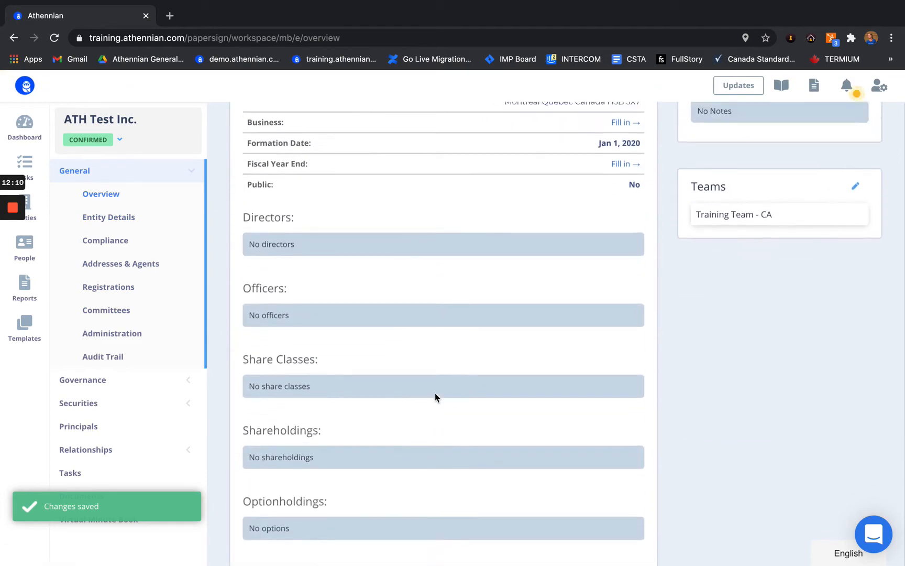
scroll(434, 396, up, 5)
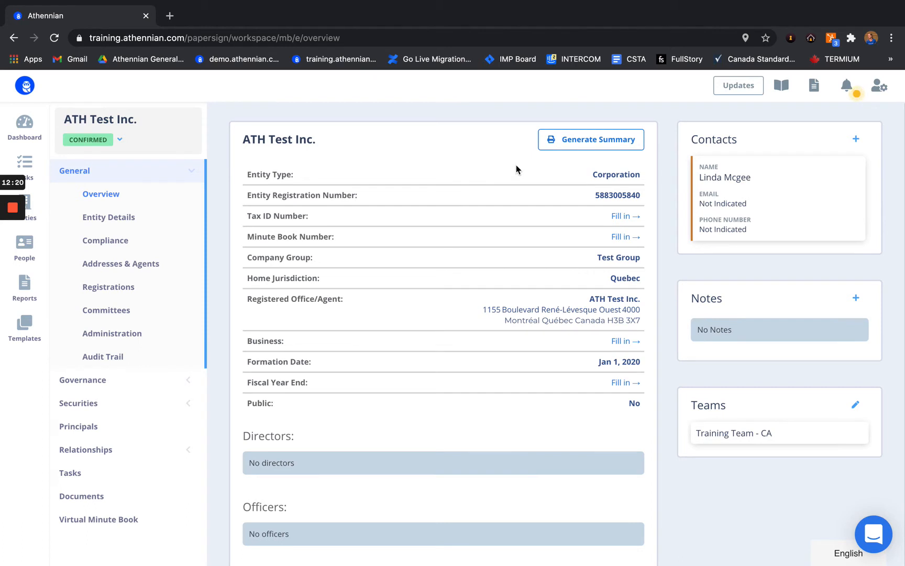
Step: Generate an Entity Summary (CF) document by merging the entity data
click(593, 141)
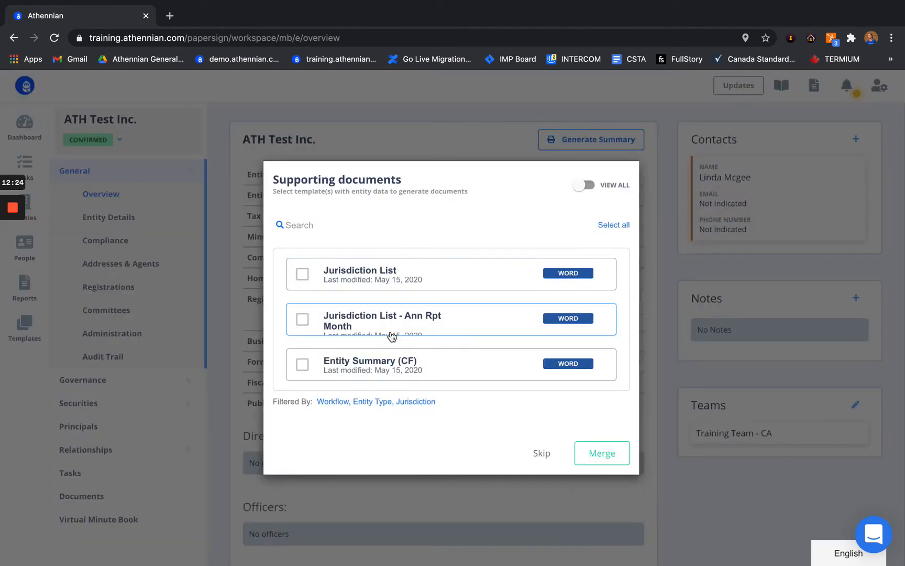
click(335, 373)
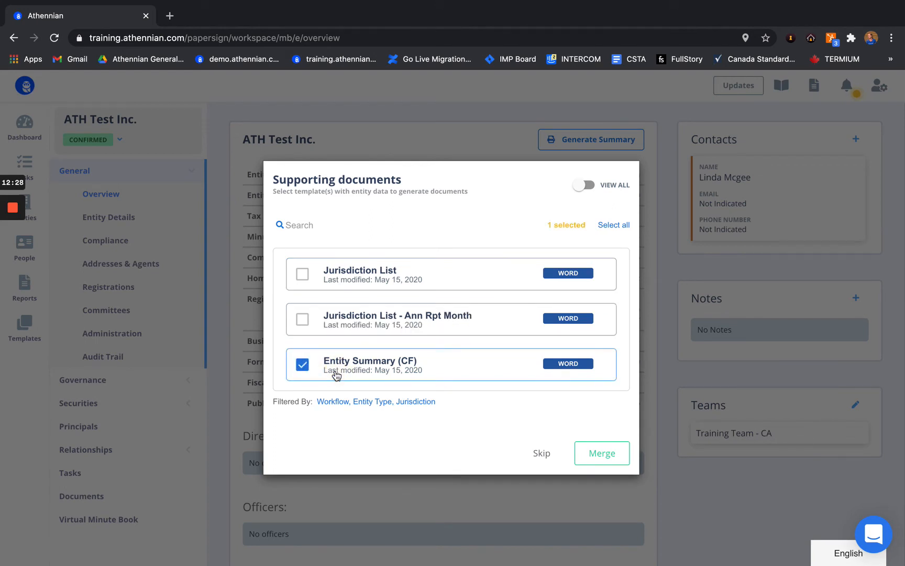
click(610, 455)
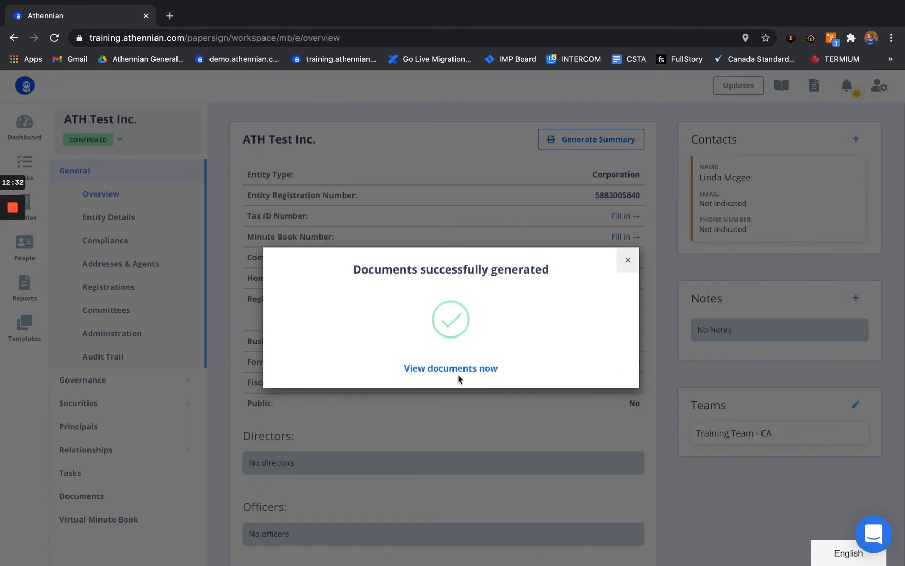
click(460, 373)
Step: Preview the Entity Summary (CF) document, then go back to the documents list
click(442, 231)
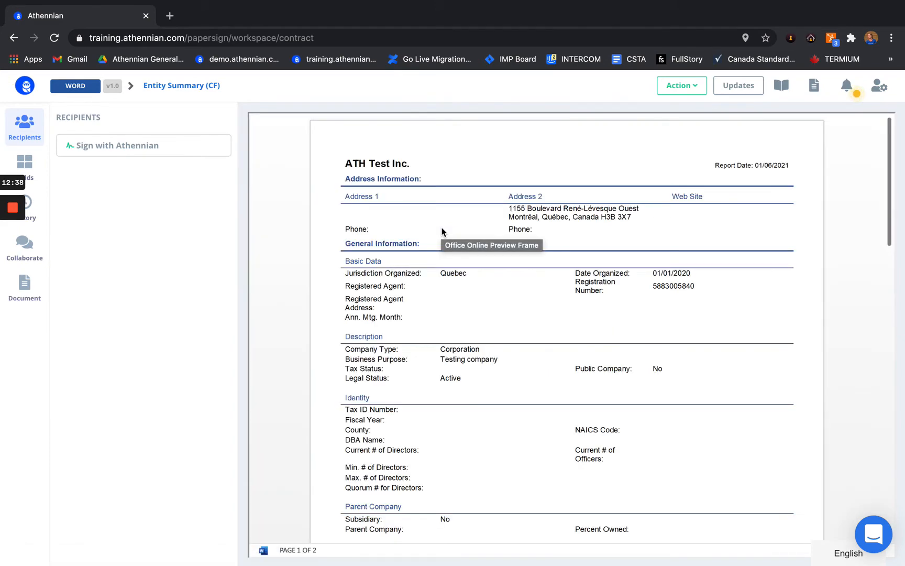
scroll(442, 231, down, 4)
scroll(442, 231, down, 4)
scroll(442, 231, up, 8)
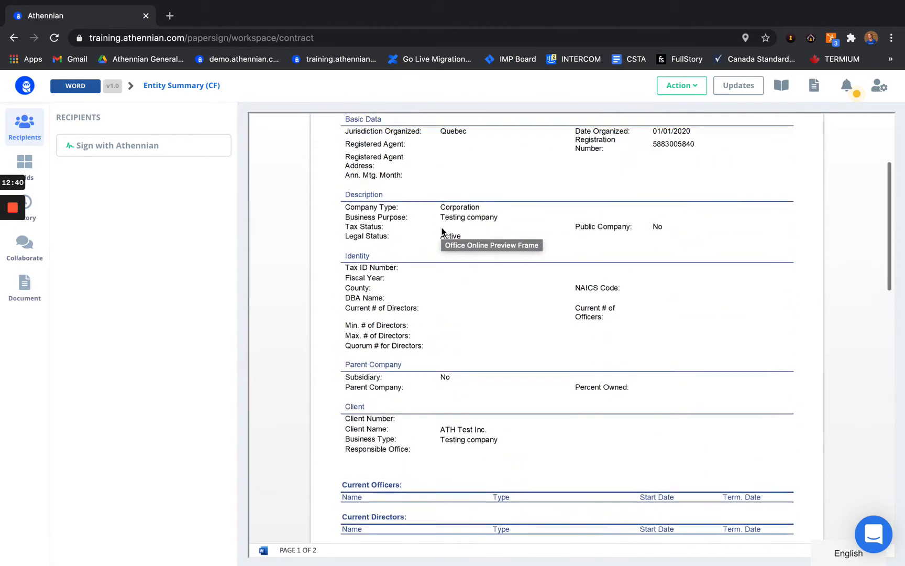
click(442, 232)
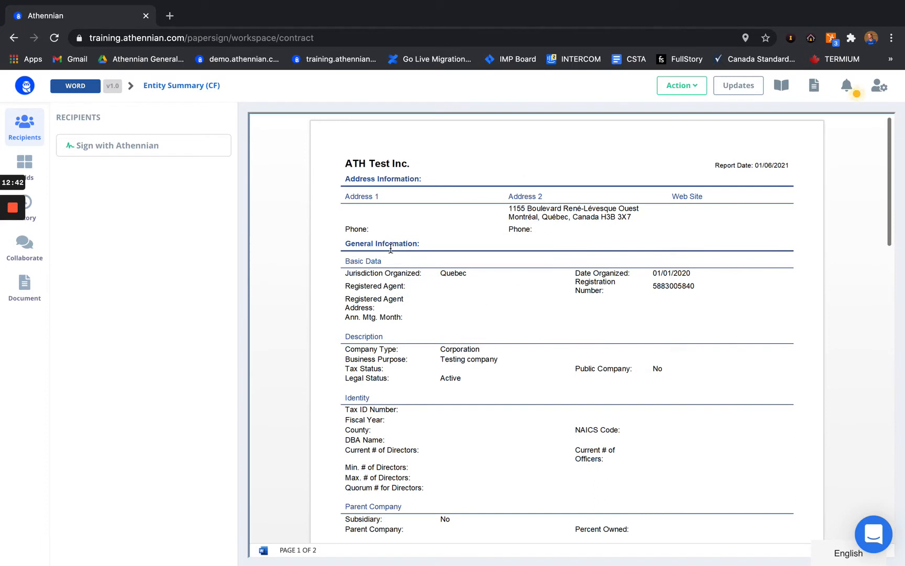
click(14, 39)
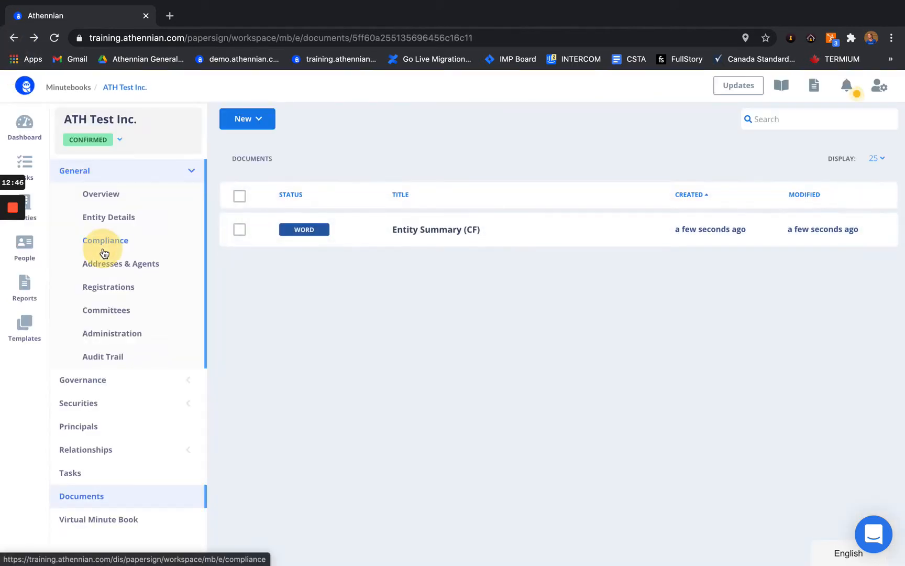
click(104, 247)
Step: Scroll through the Compliance settings, then open Addresses & Agents showing the Registered Office
scroll(369, 366, down, 1)
scroll(368, 362, up, 1)
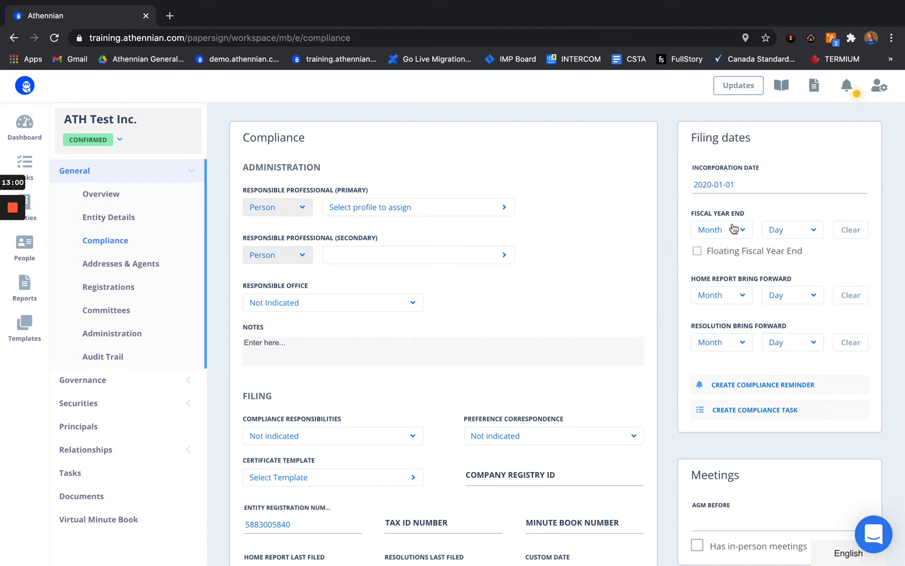
scroll(699, 292, down, 1)
scroll(699, 292, down, 3)
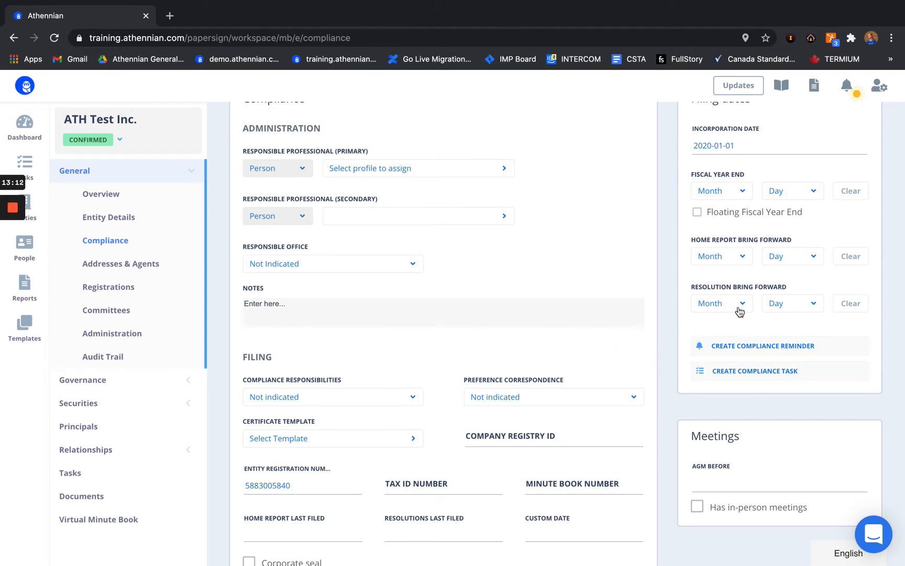
mouse_move(742, 289)
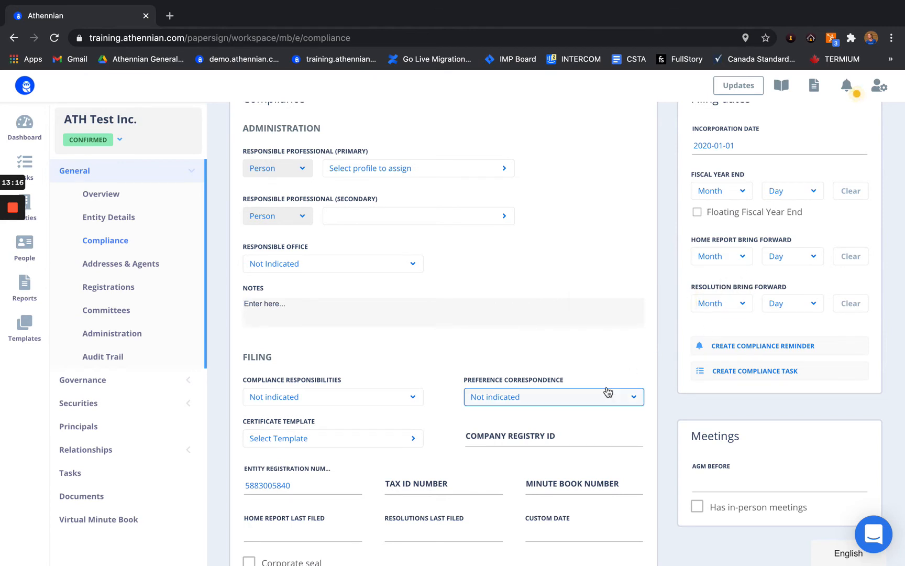
scroll(608, 391, down, 5)
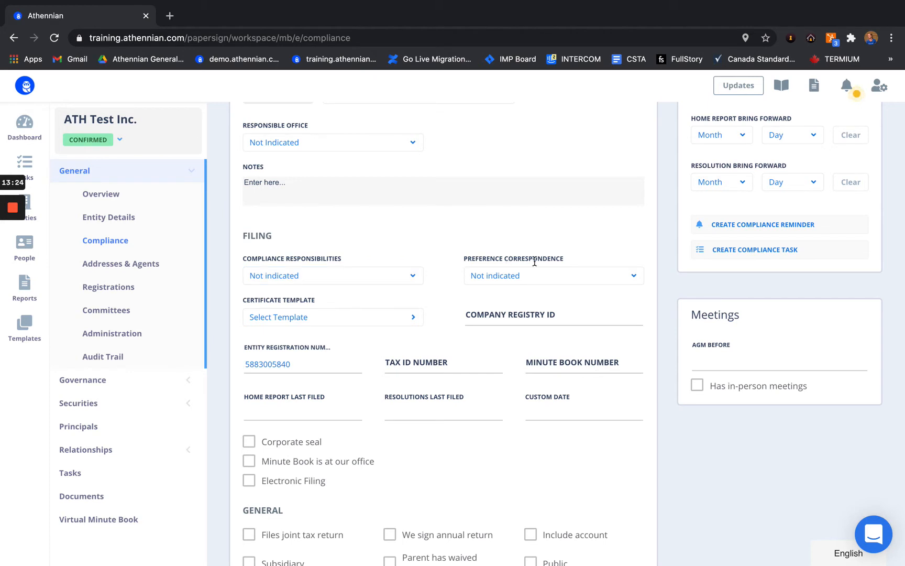
scroll(428, 340, down, 2)
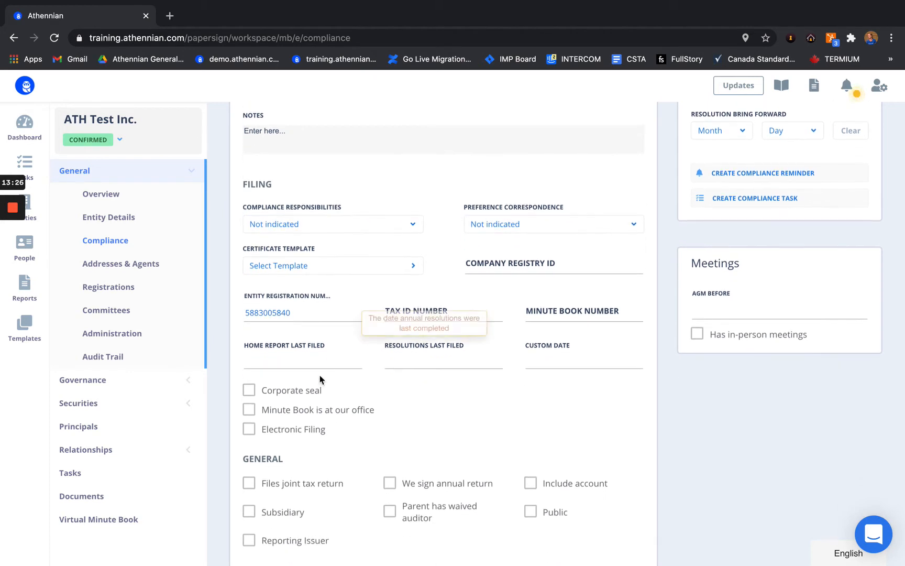
scroll(344, 348, down, 2)
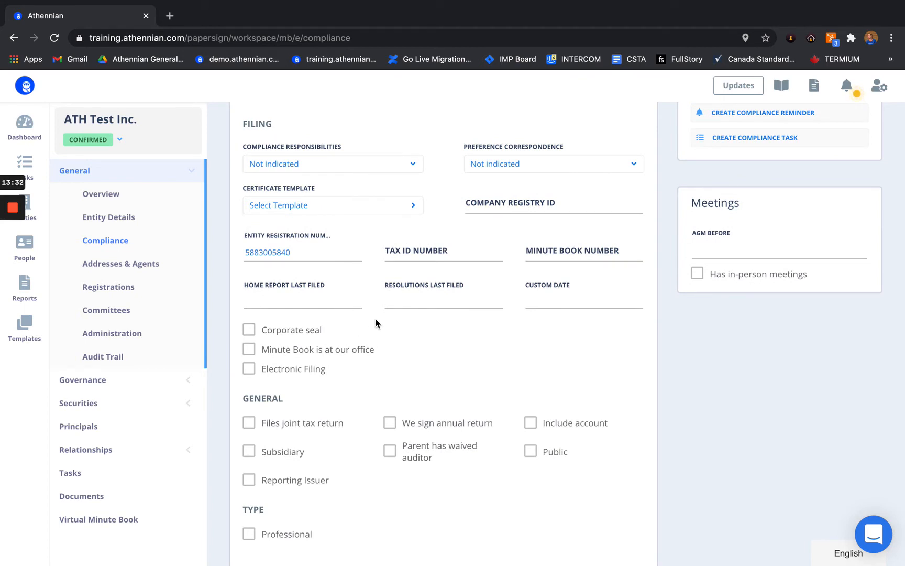
scroll(336, 359, down, 2)
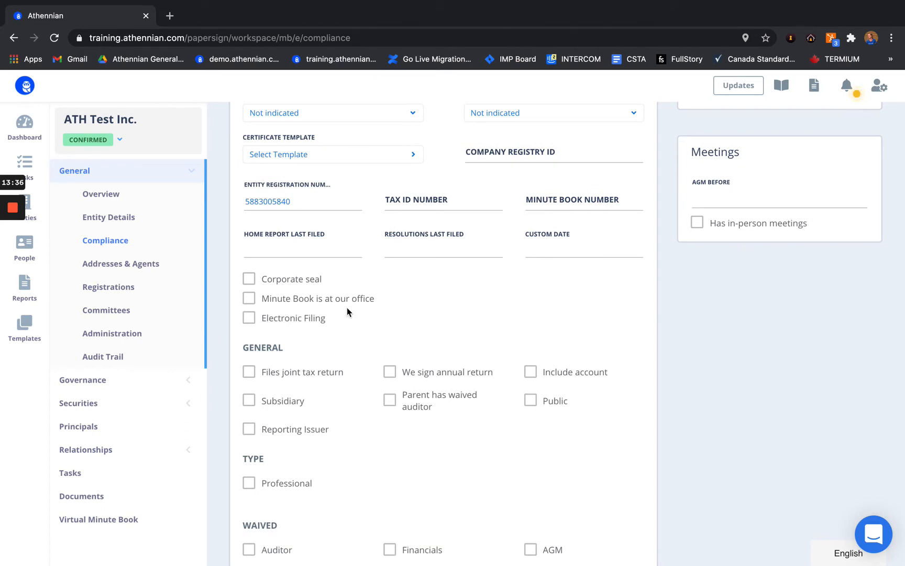
scroll(314, 357, down, 1)
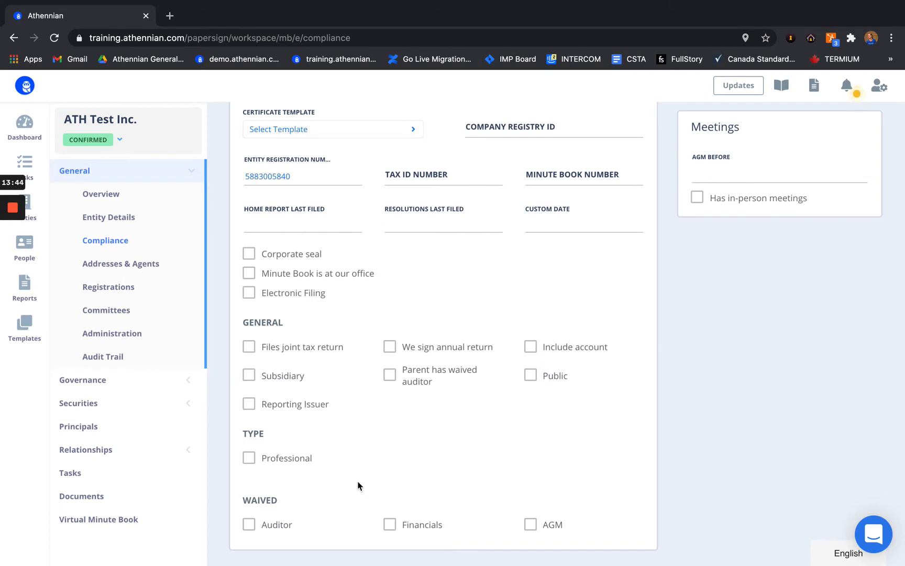
scroll(358, 485, up, 10)
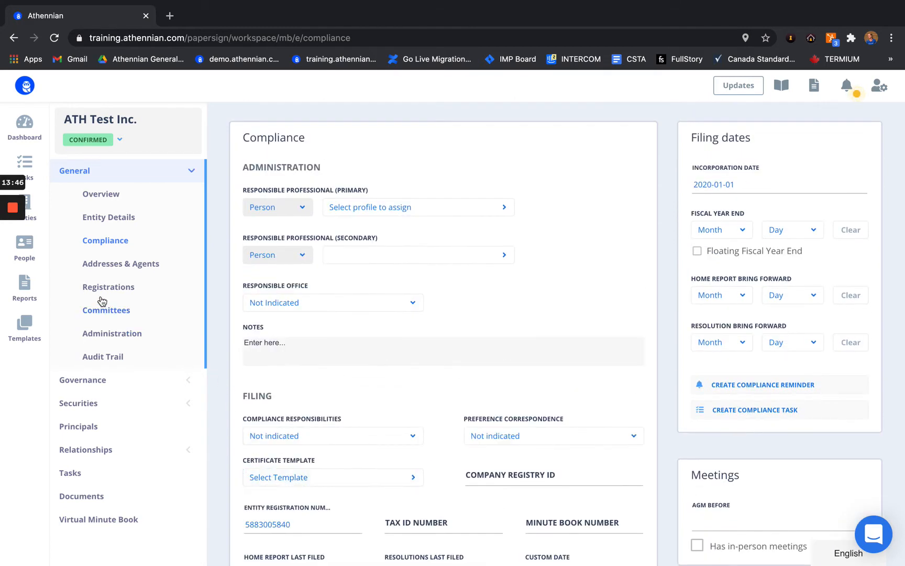
click(117, 266)
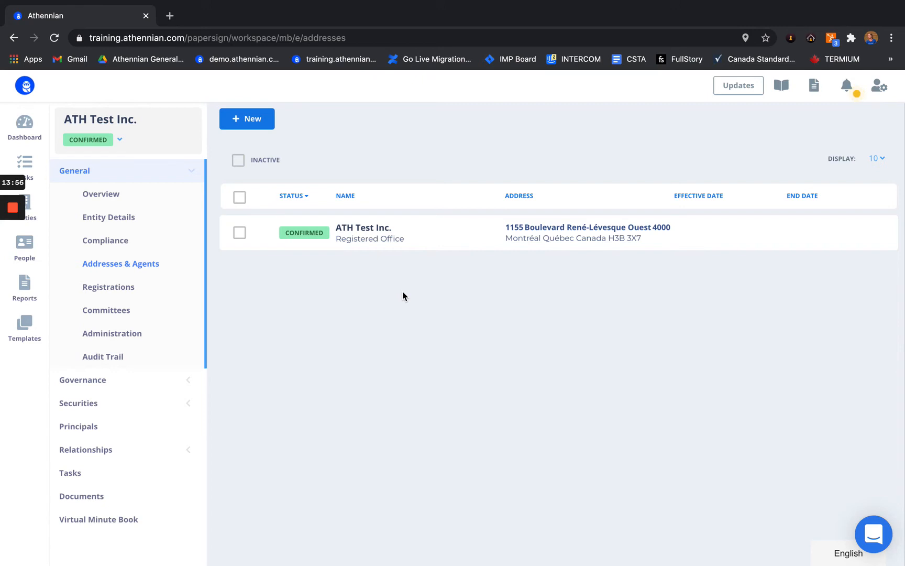
Step: Start a new address, browse its type list, then cancel it
click(238, 121)
click(295, 303)
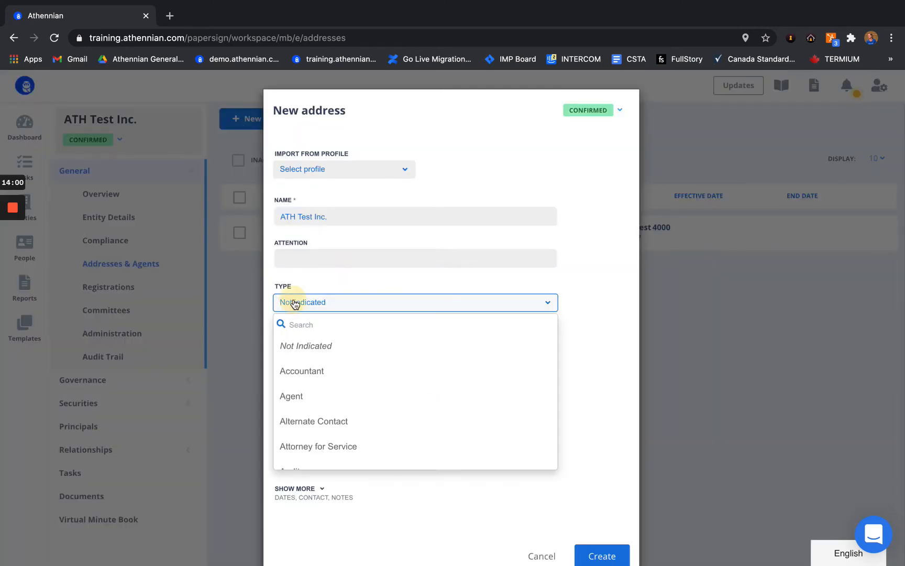
scroll(320, 410, down, 5)
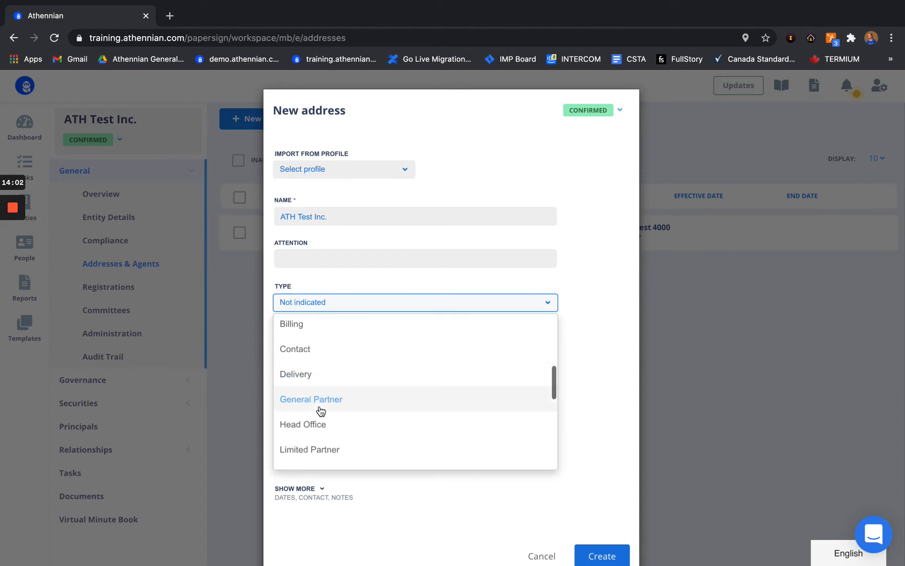
click(612, 253)
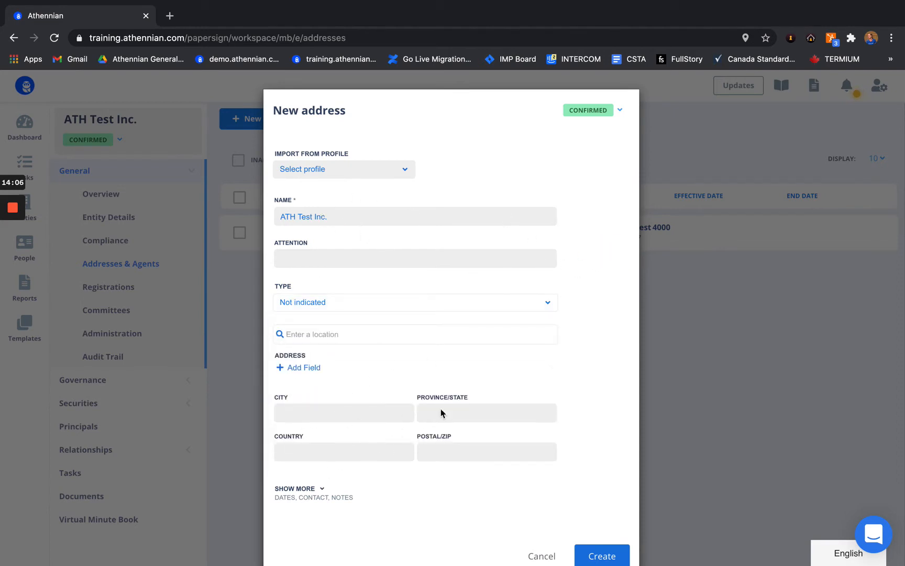
scroll(558, 505, down, 1)
click(538, 530)
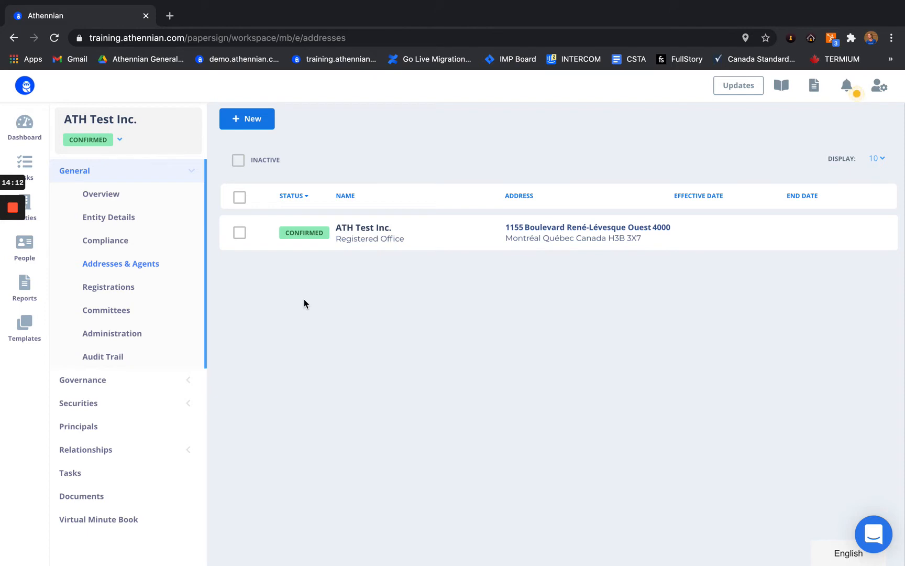
Step: Begin a new address named Law & Law MB LLP with type Registered Agent
click(246, 119)
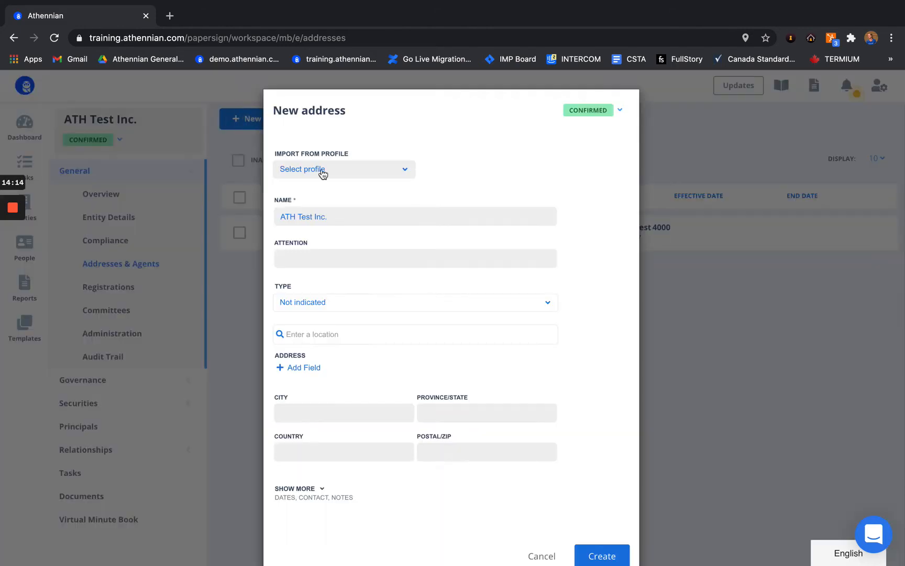
drag(347, 216, 283, 215)
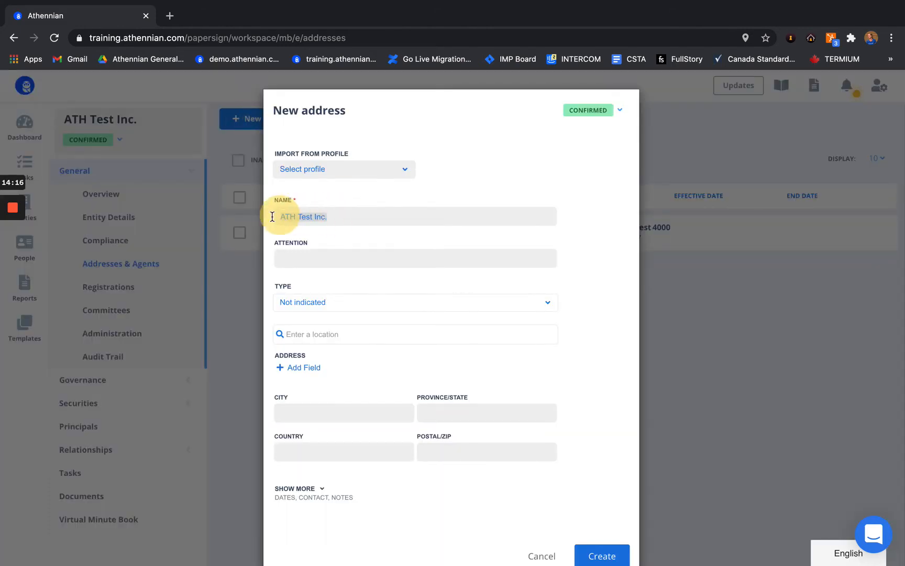
text(Law & Law MB LLP)
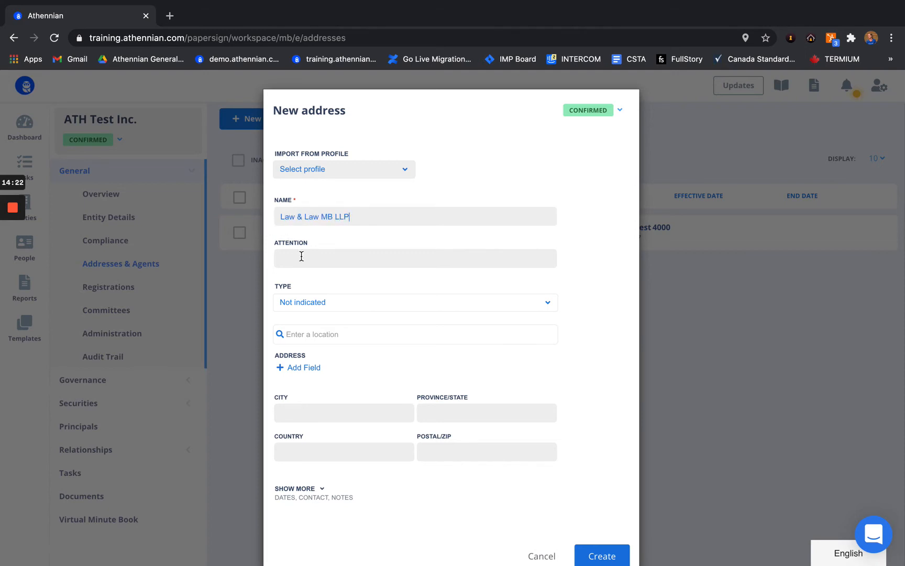
drag(356, 214, 278, 213)
click(390, 234)
drag(359, 210, 285, 215)
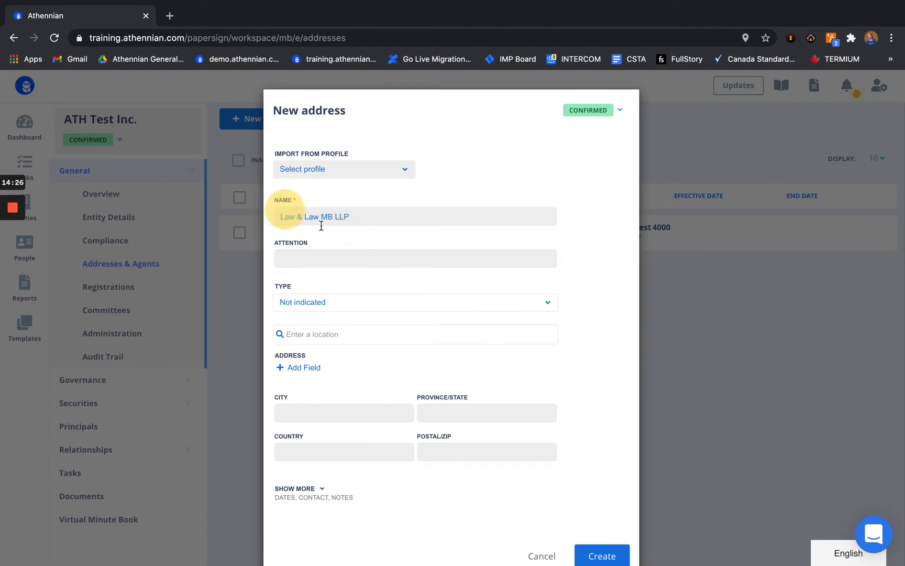
click(322, 305)
scroll(308, 406, down, 10)
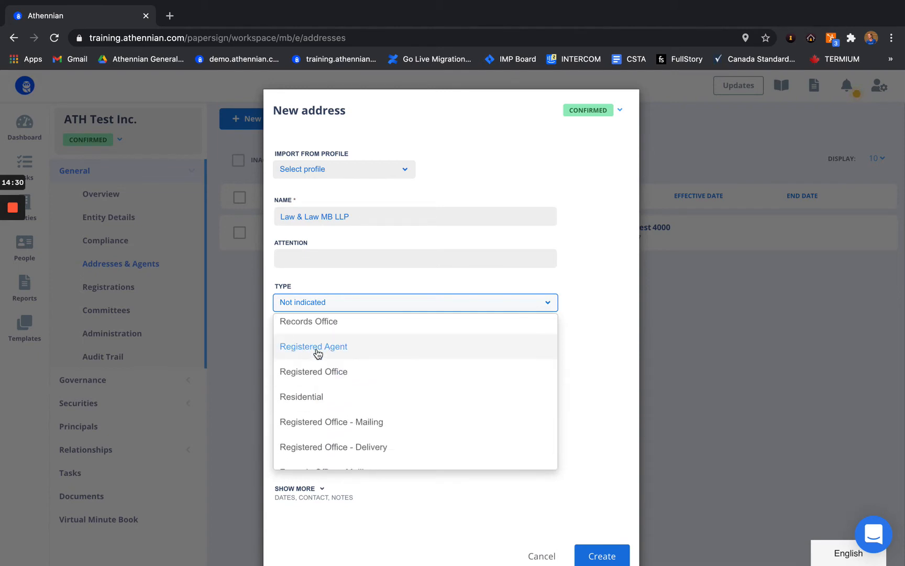
click(318, 354)
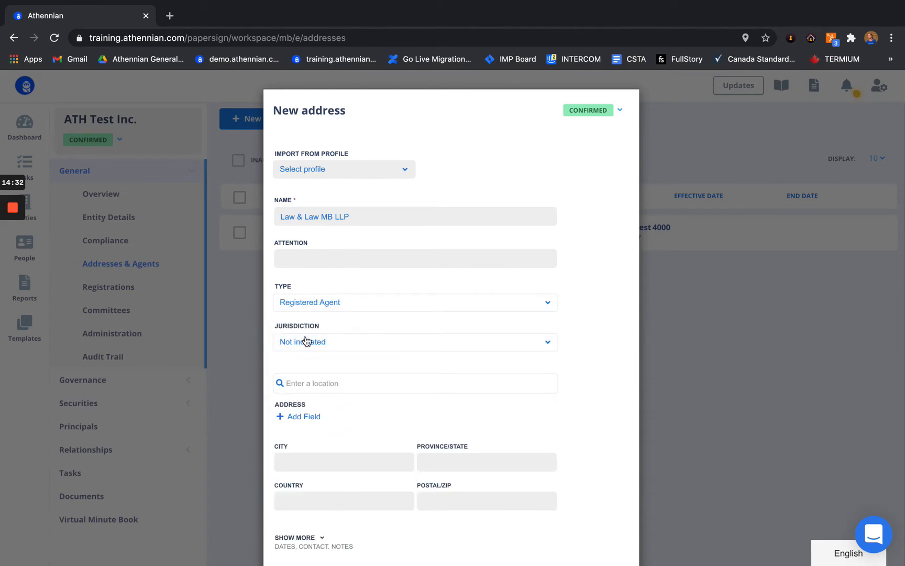
Step: Set the address jurisdiction to Canada with region Manitoba
click(307, 347)
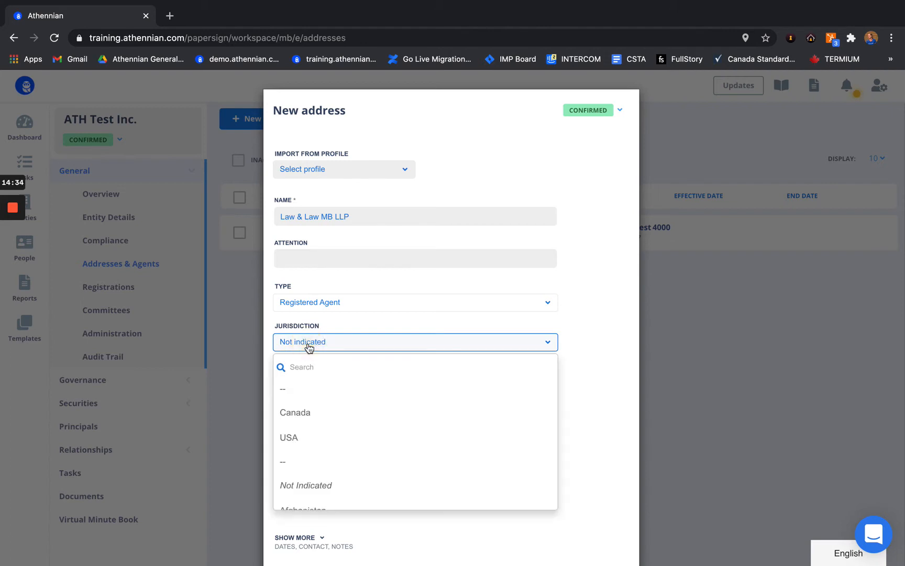
click(307, 414)
click(323, 373)
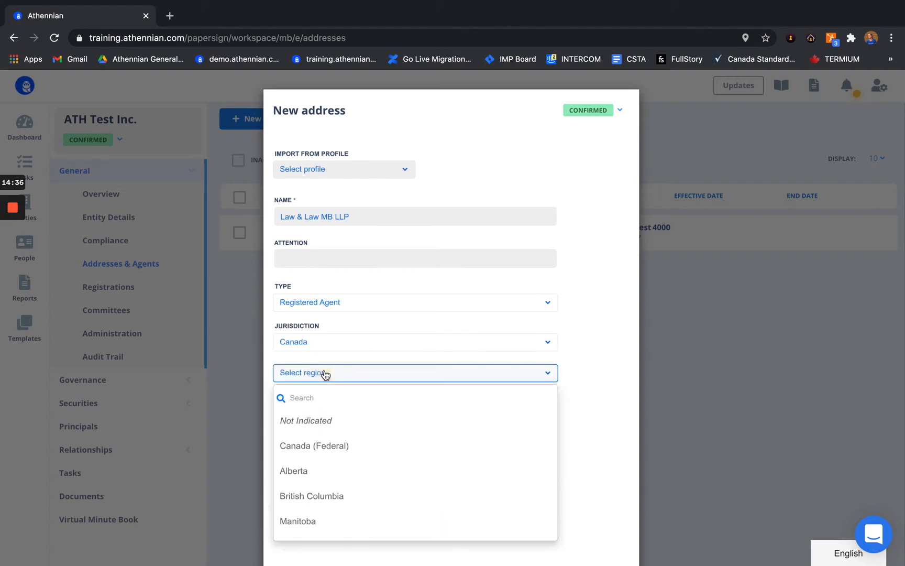
scroll(317, 444, down, 2)
click(309, 427)
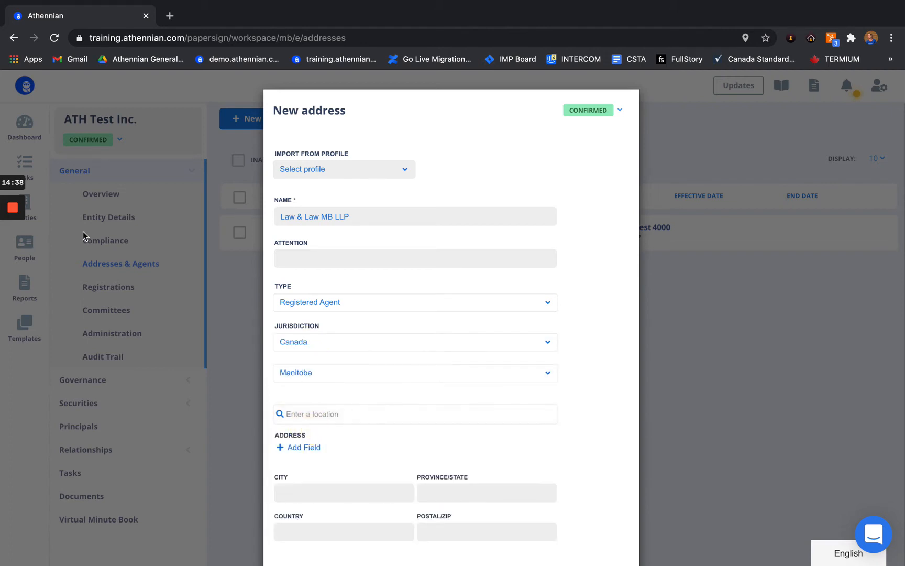
mouse_move(13, 283)
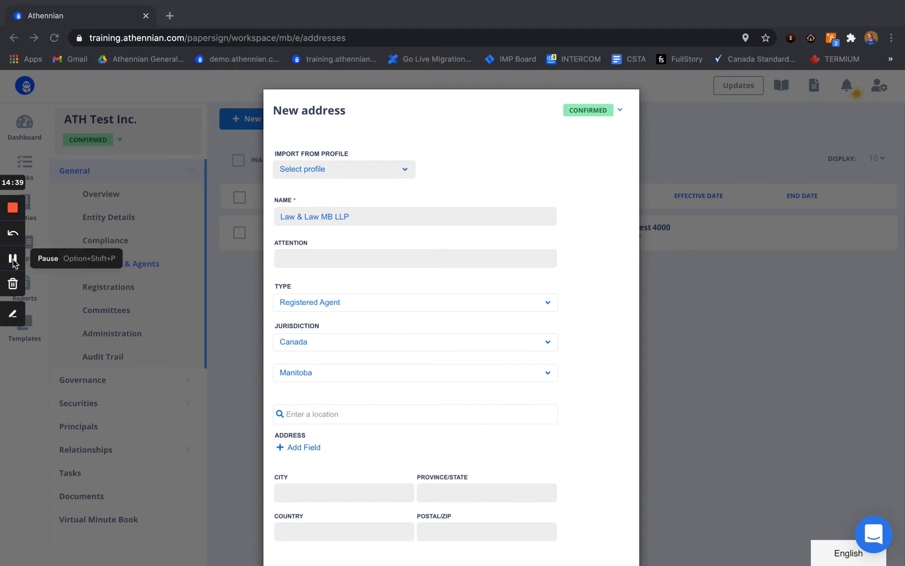
scroll(292, 377, down, 2)
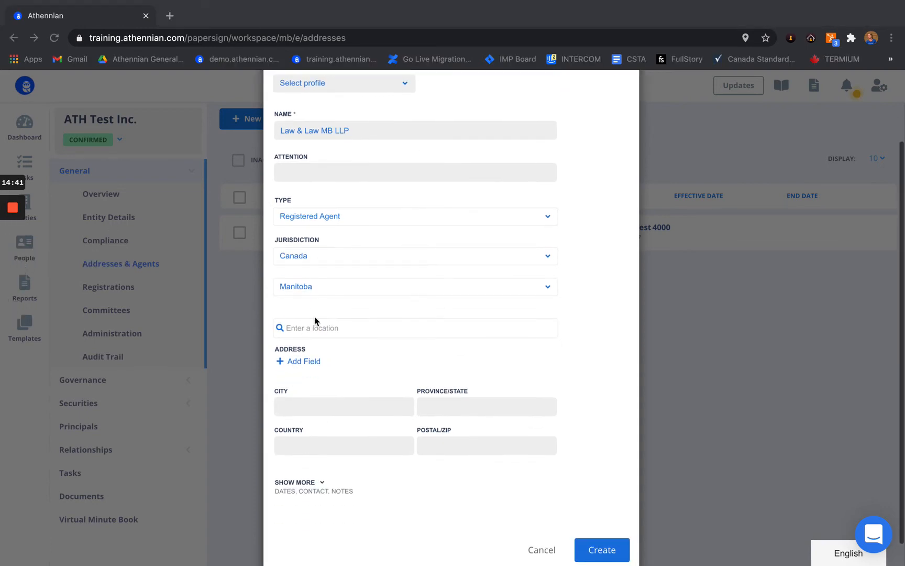
mouse_move(15, 219)
click(13, 260)
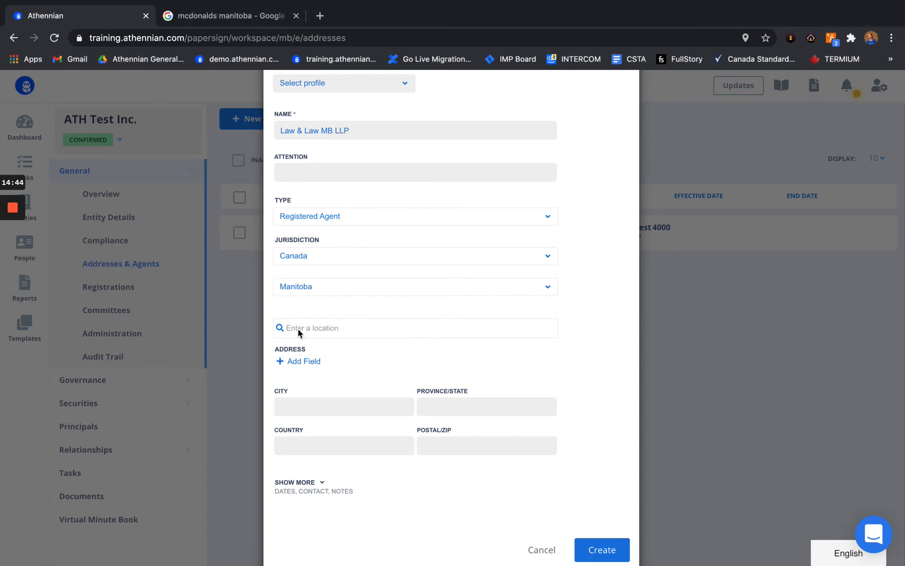
Step: Paste the agent's Selkirk, Manitoba address, pick the suggested match, and create it
click(301, 331)
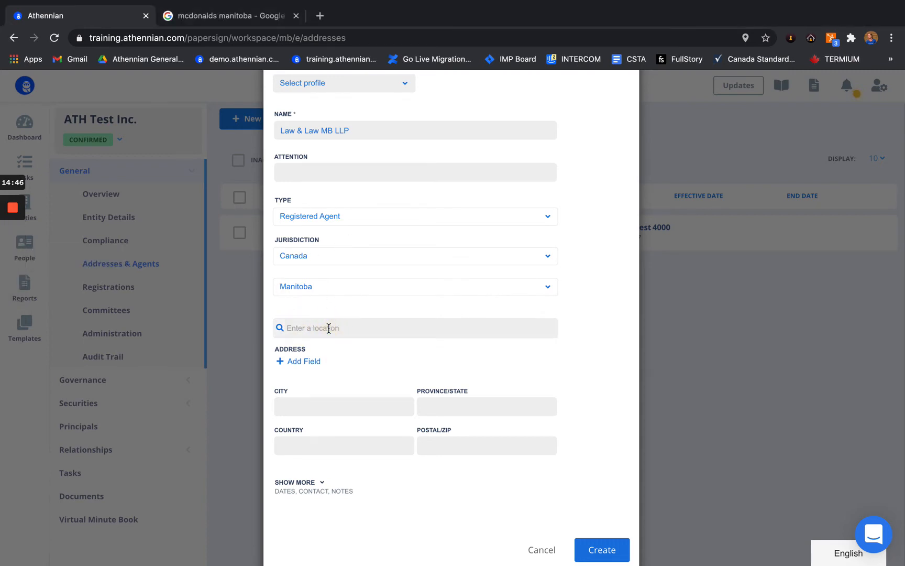
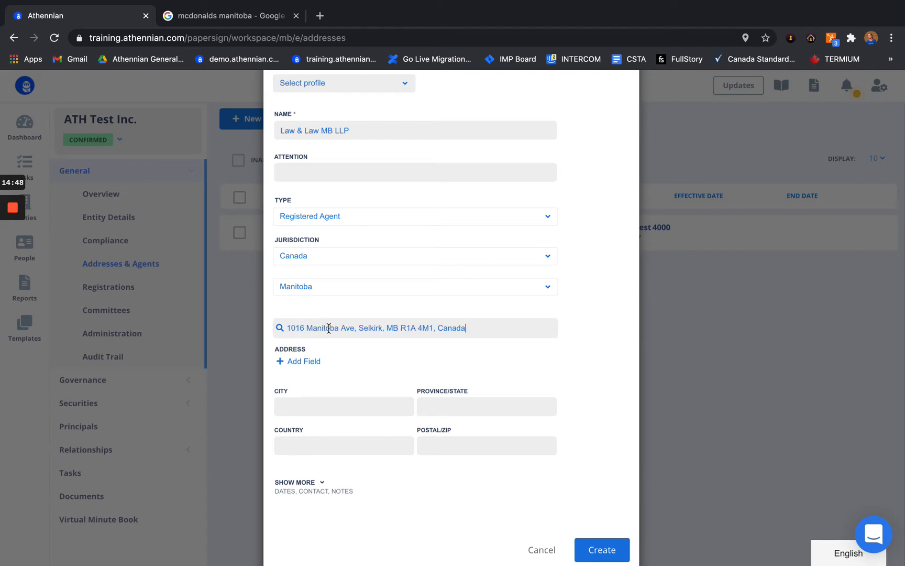
click(330, 349)
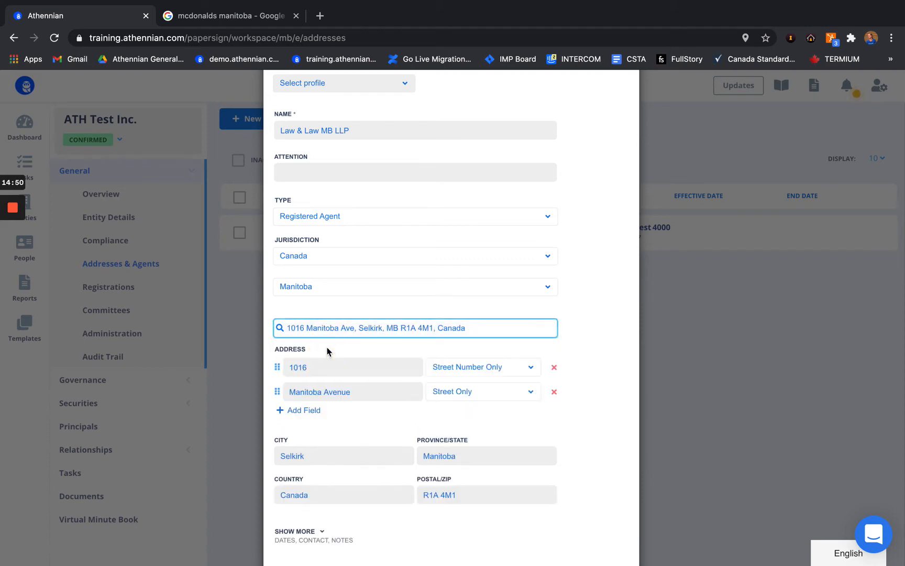
scroll(327, 350, down, 2)
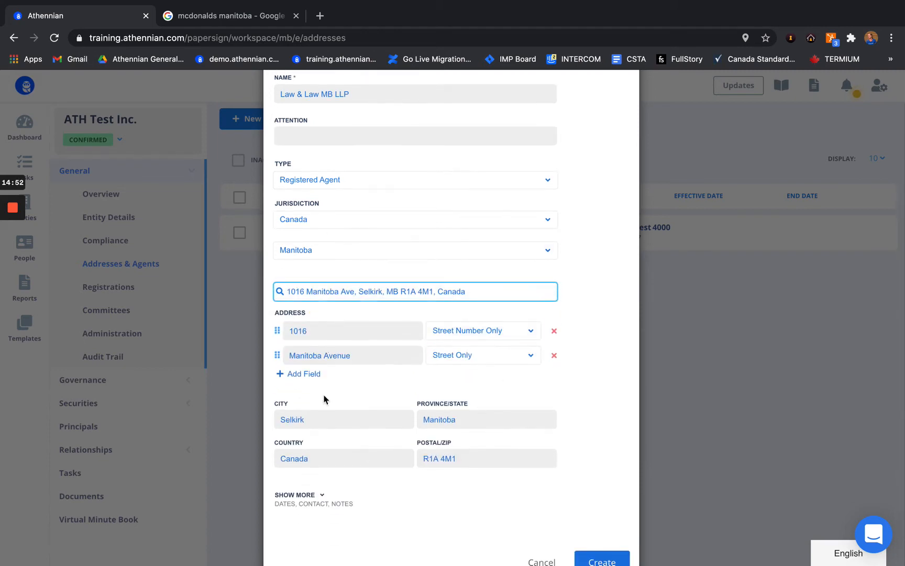
scroll(370, 434, down, 2)
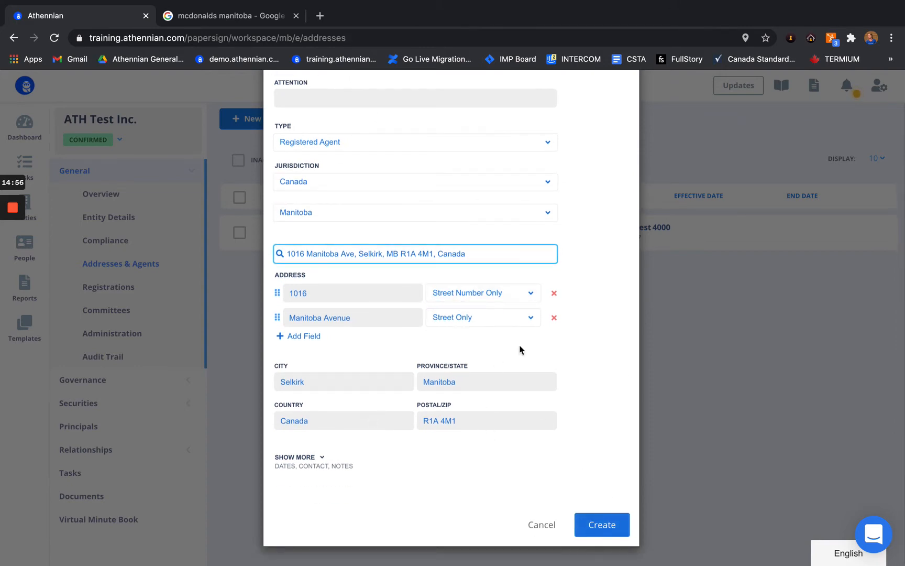
click(611, 527)
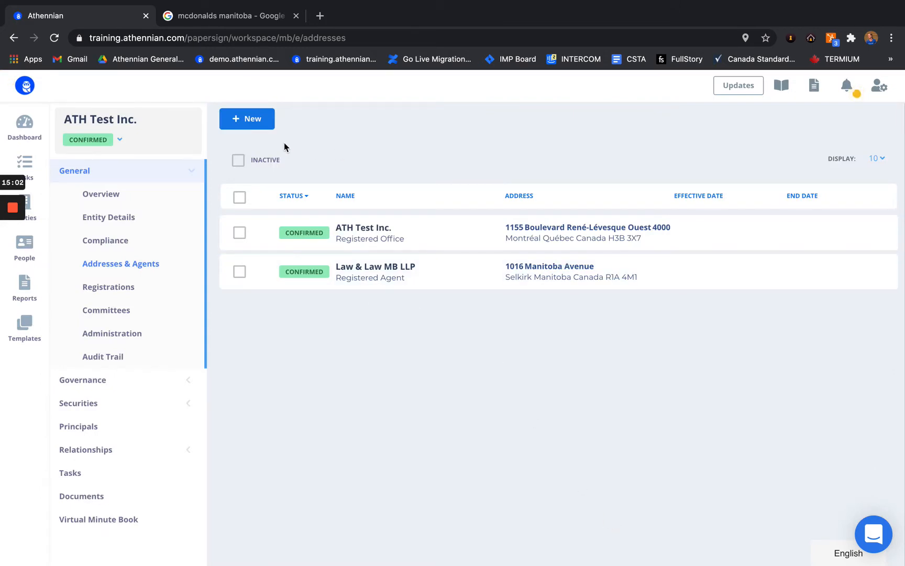
Step: Start a new address named Law & Law NY LLP with type Registered Agent
click(249, 119)
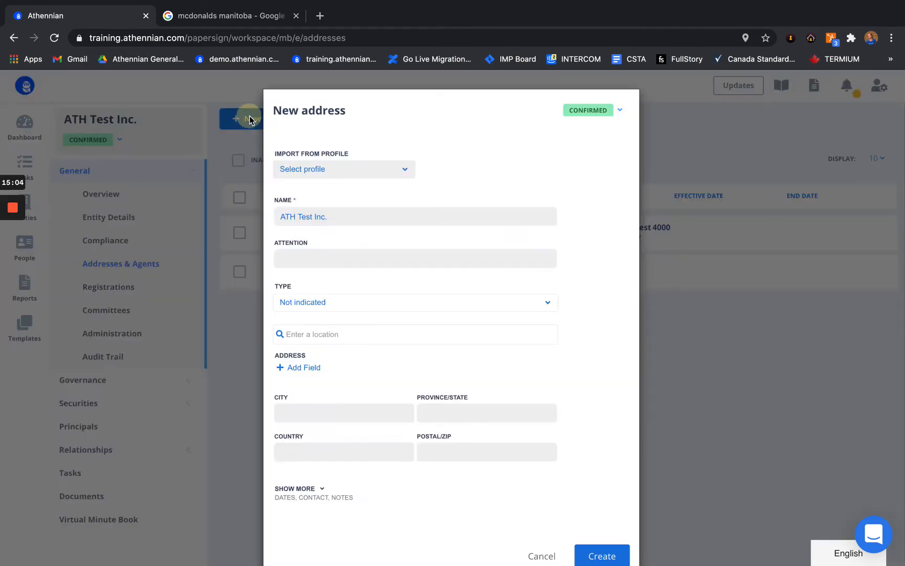
drag(336, 221, 239, 220)
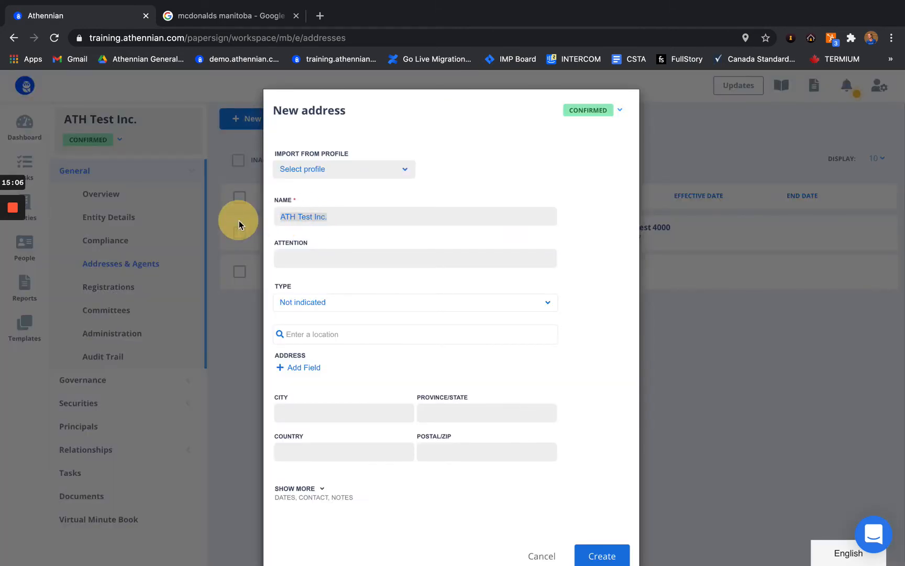
text(Law & Law NY LLP)
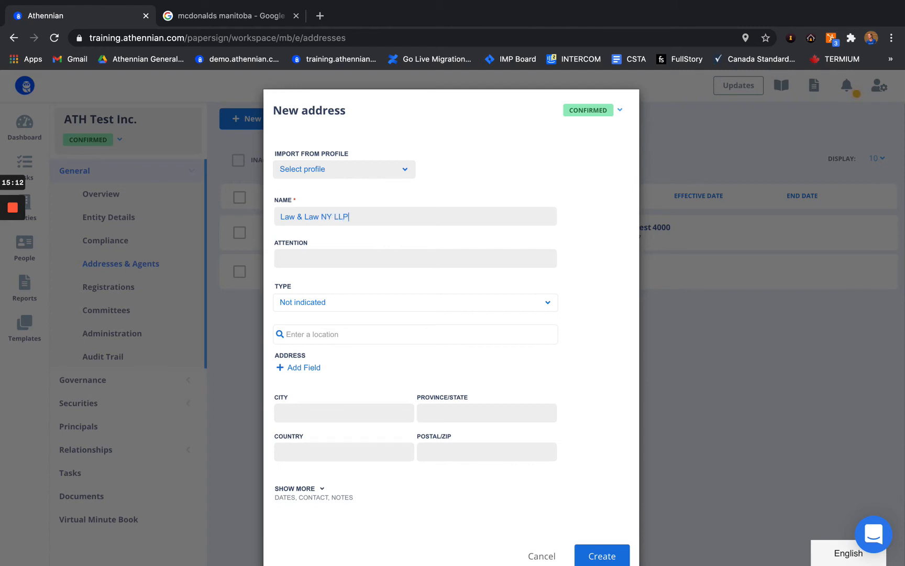
click(343, 302)
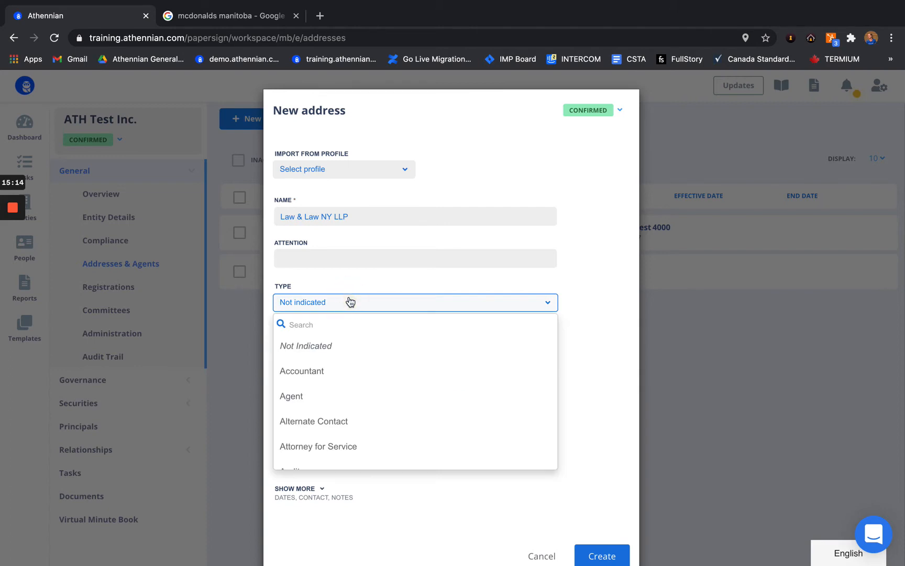
scroll(347, 278, down, 1)
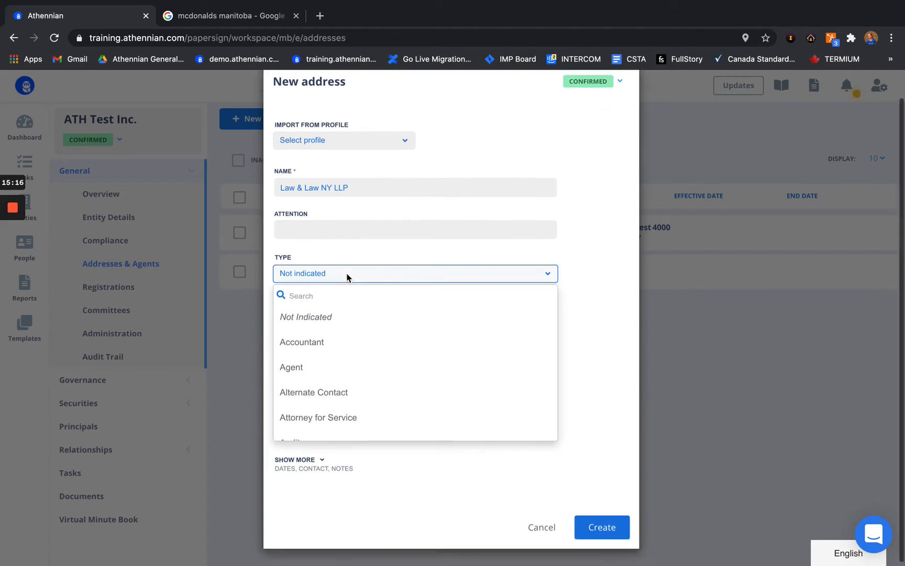
scroll(326, 337, down, 7)
scroll(325, 337, down, 3)
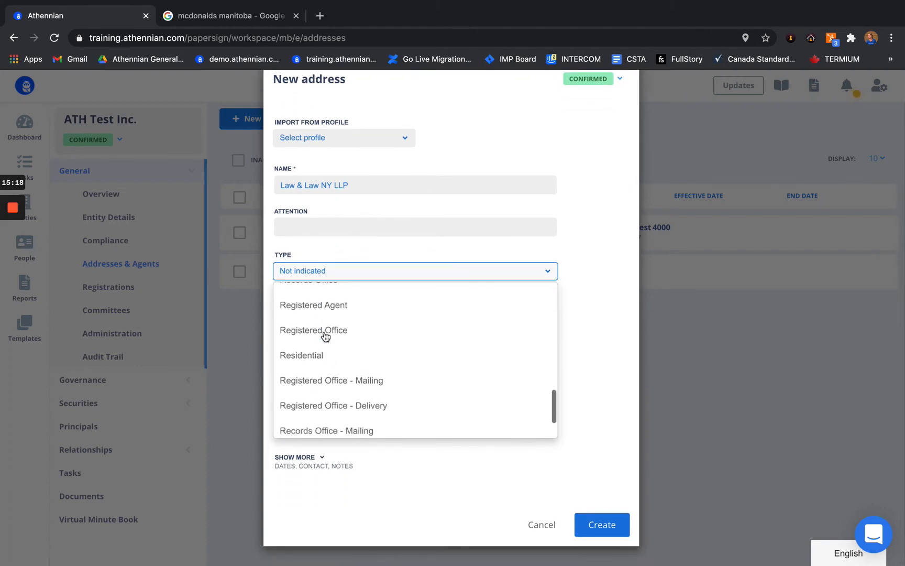
click(340, 306)
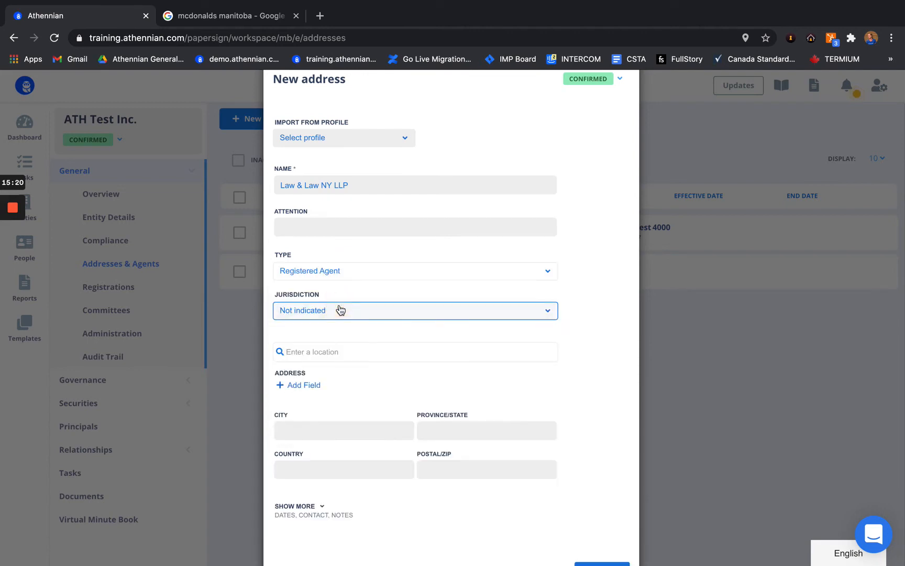
mouse_move(14, 231)
click(13, 261)
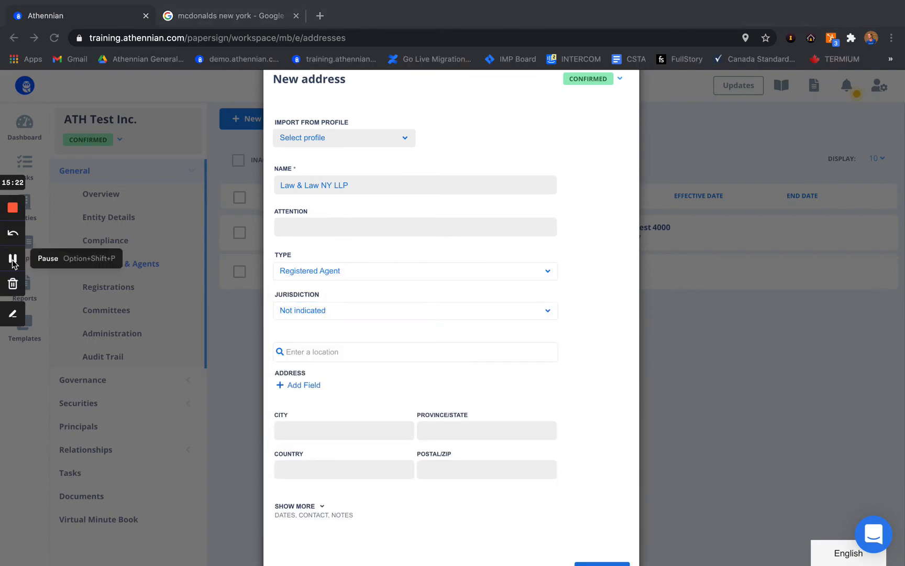
Step: Fill in 160 Broadway, New York 10038, with jurisdiction USA, region New York, and create it
click(323, 353)
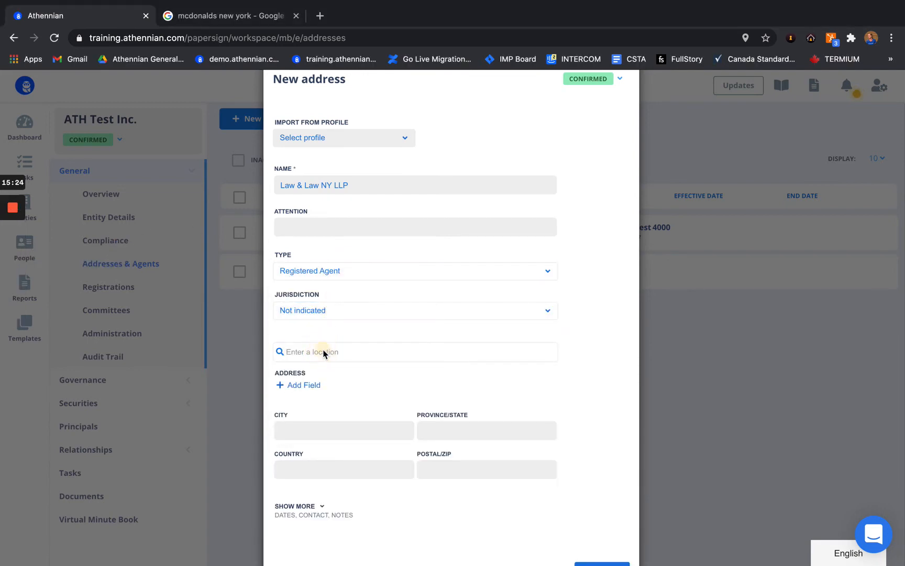
click(324, 351)
text(160 Broadway, New York, NY 10038)
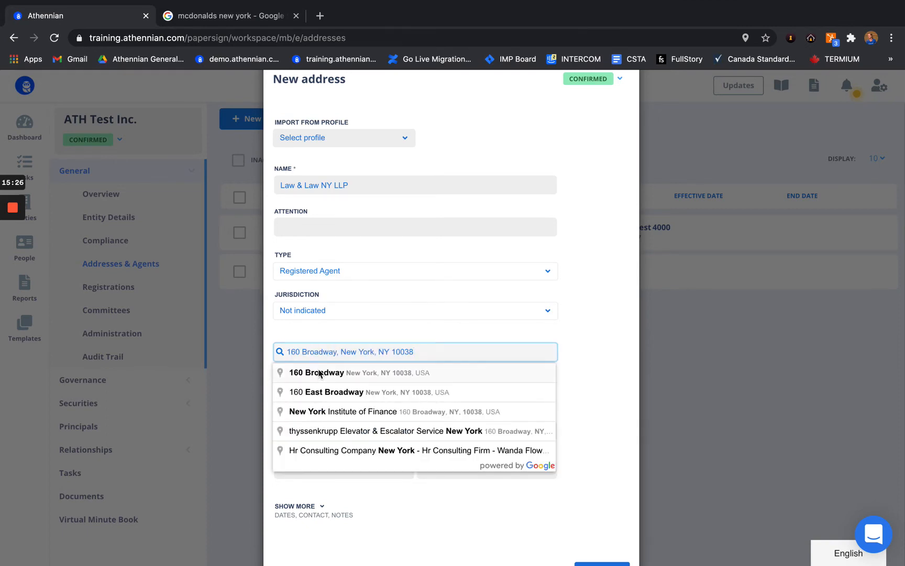
click(319, 372)
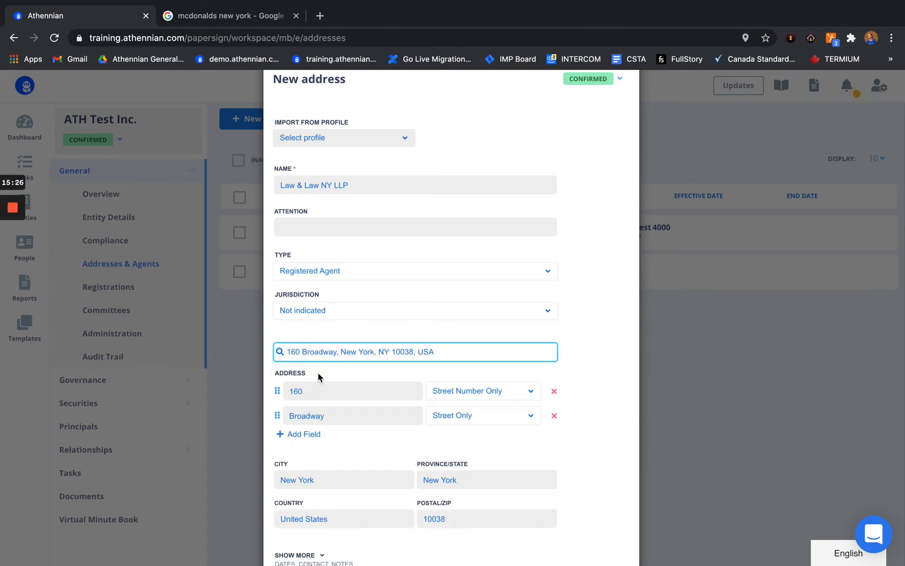
click(342, 316)
click(299, 408)
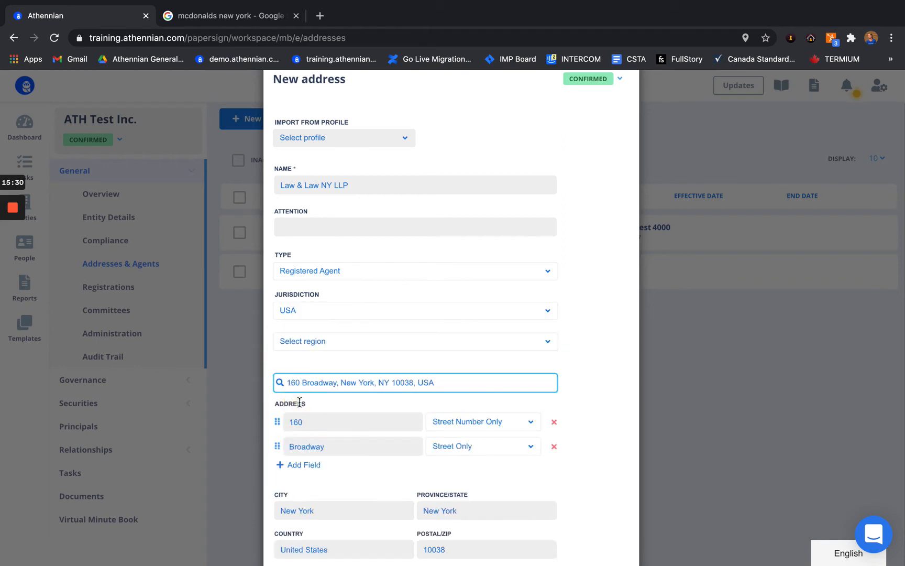
click(344, 347)
scroll(309, 469, down, 2)
scroll(309, 469, down, 10)
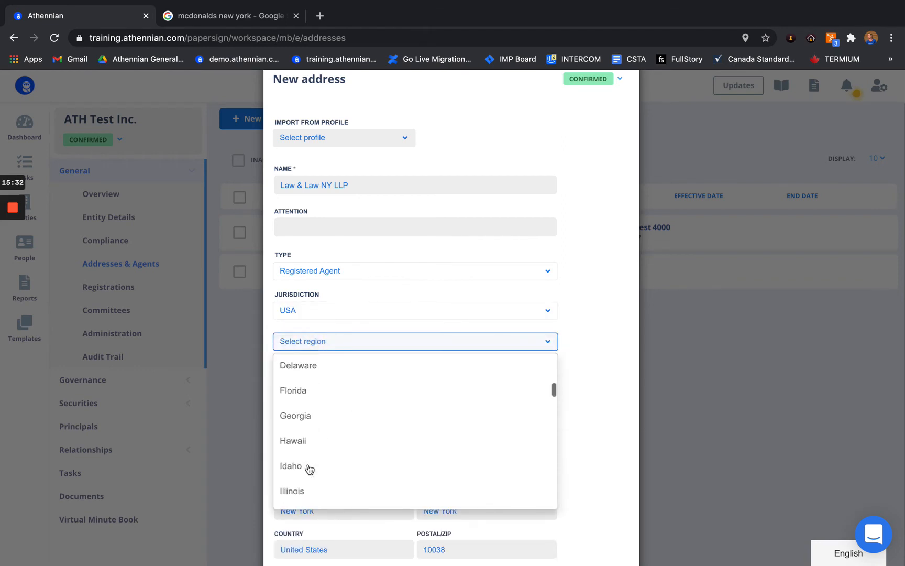
scroll(309, 469, down, 3)
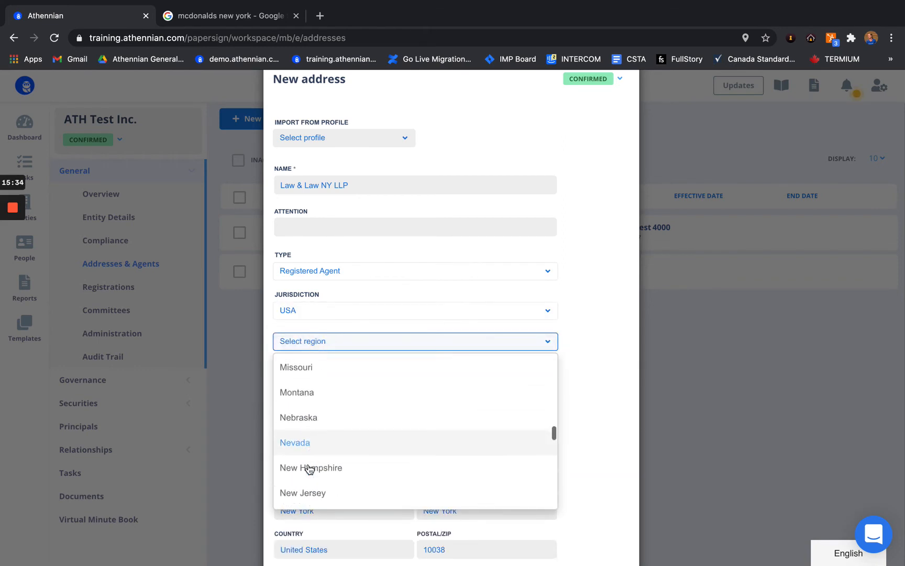
click(306, 480)
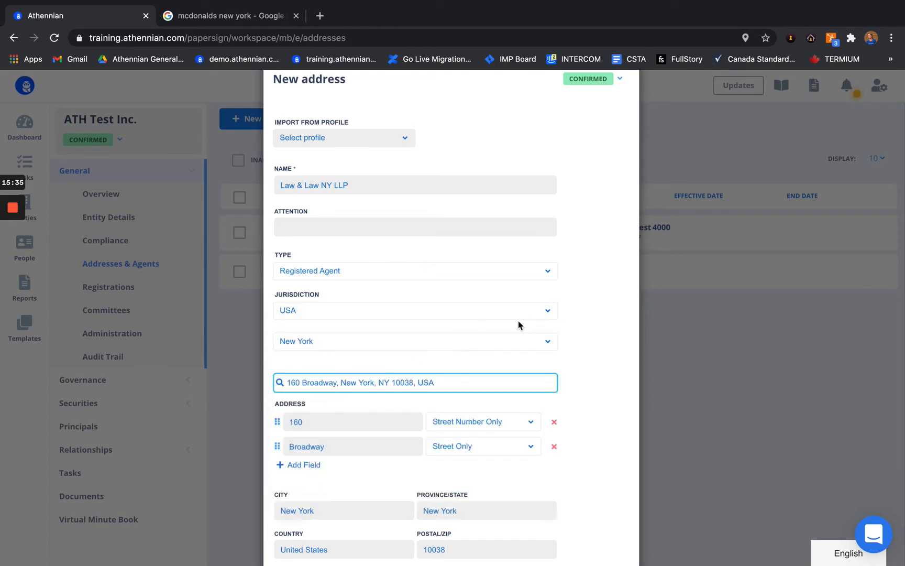
scroll(518, 320, down, 1)
scroll(518, 321, up, 2)
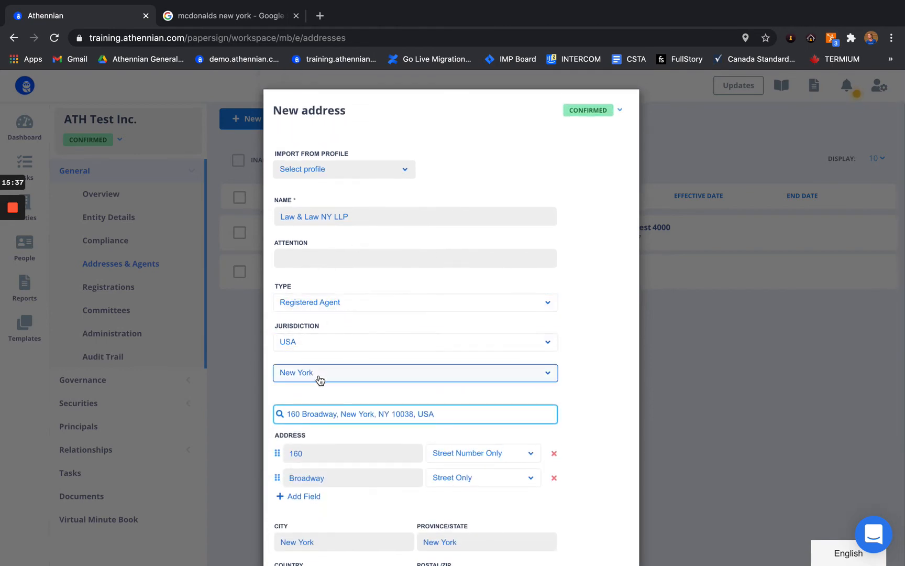
scroll(318, 373, down, 3)
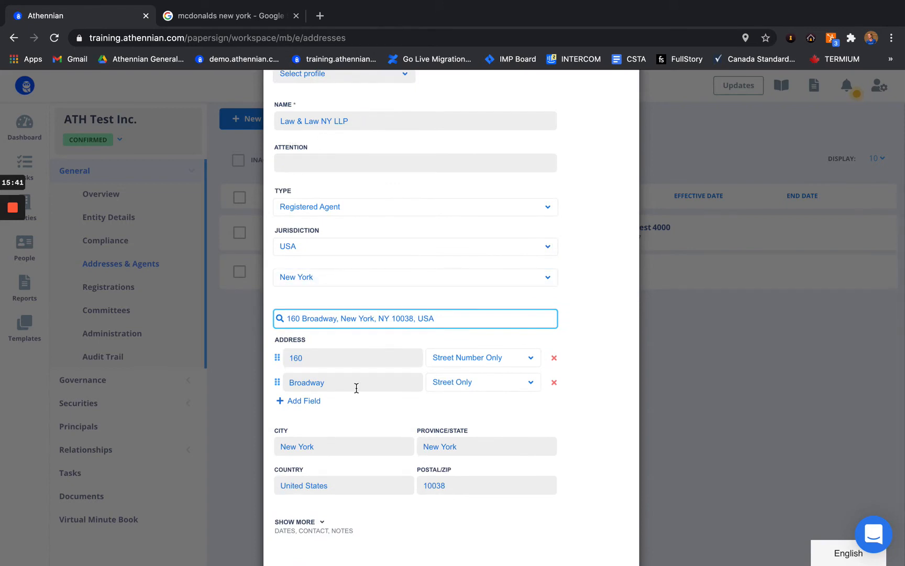
scroll(461, 382, down, 2)
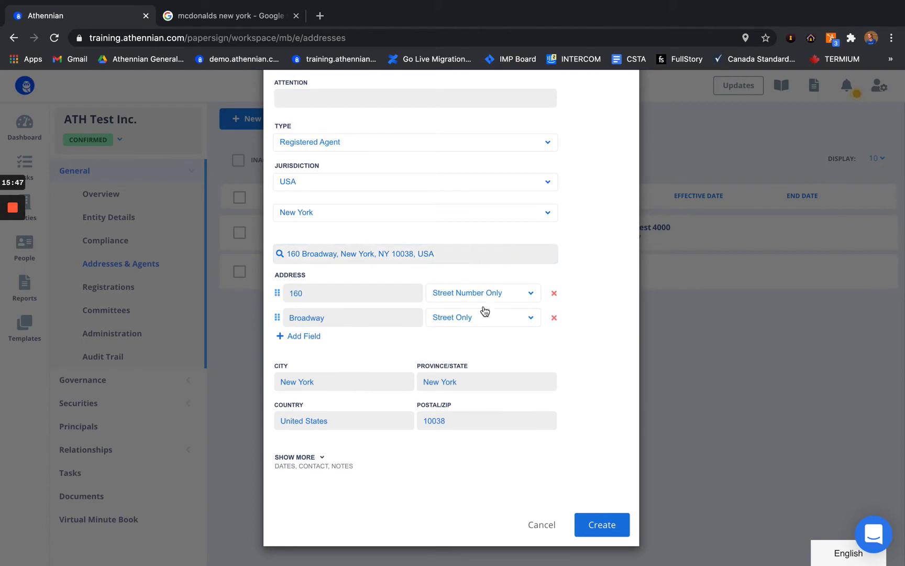
click(602, 524)
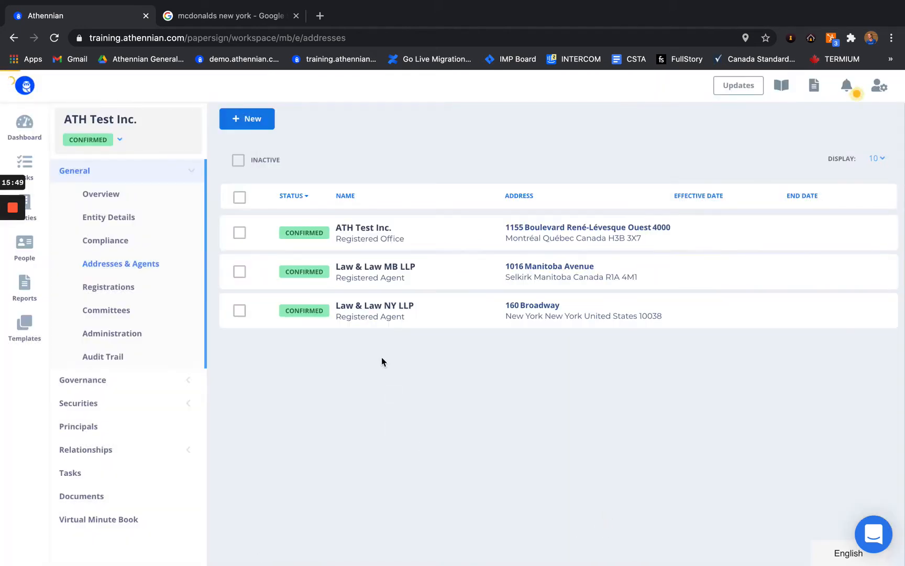
Step: Go to ATH Test Inc.'s Registrations page under General in the sidebar
mouse_move(370, 323)
click(118, 289)
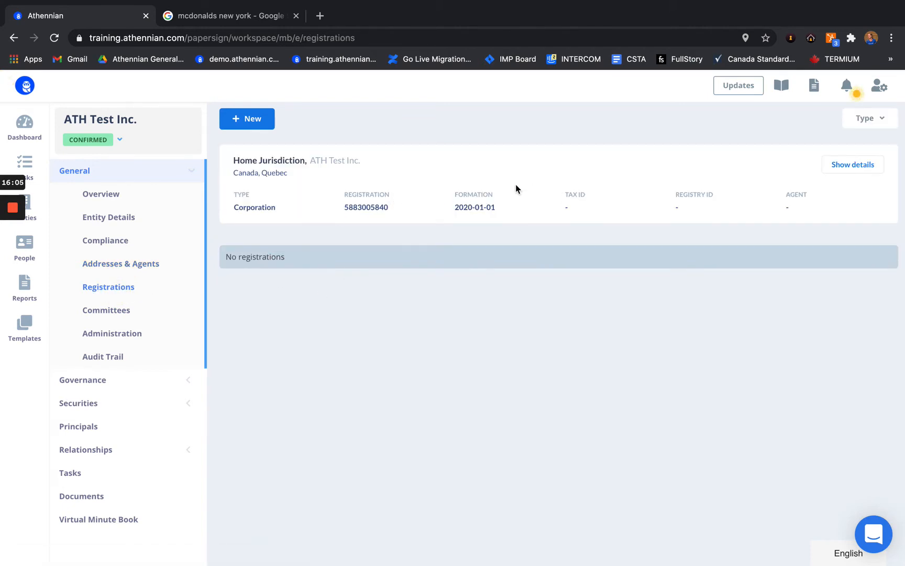
Step: Expand then collapse the Home Jurisdiction details, and begin a new registration for ATH Test Inc
click(863, 169)
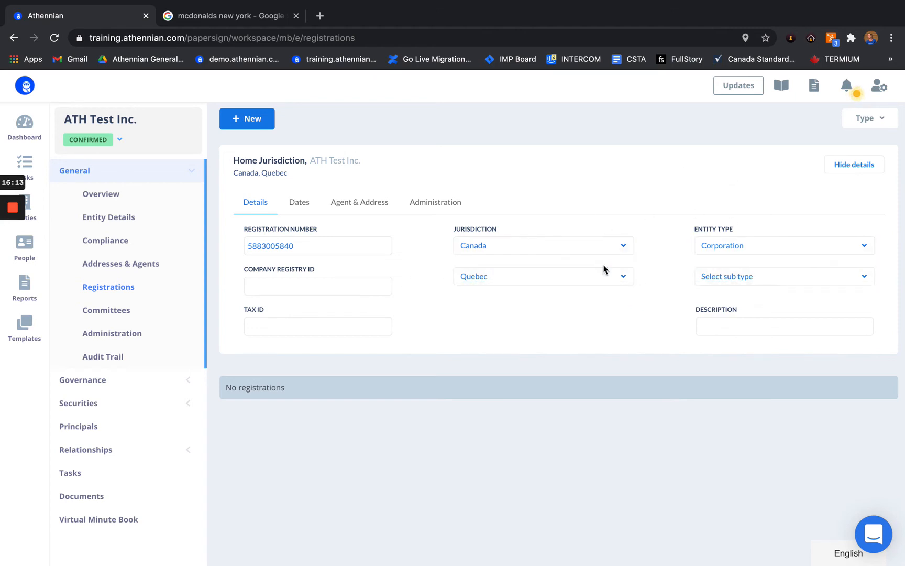
click(849, 167)
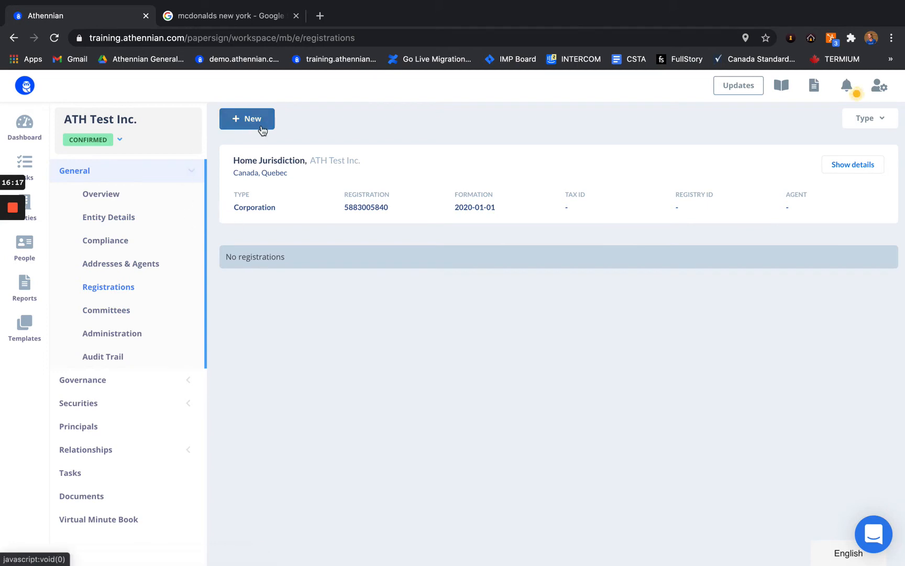
click(240, 120)
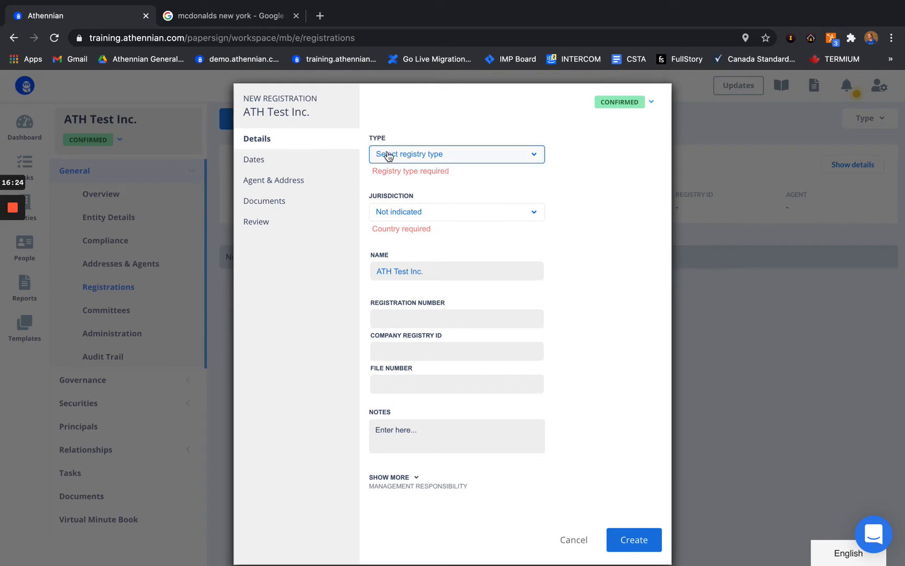
Step: Set type EP Registration, jurisdiction Canada–Manitoba, and enter registration number 577573904
click(414, 155)
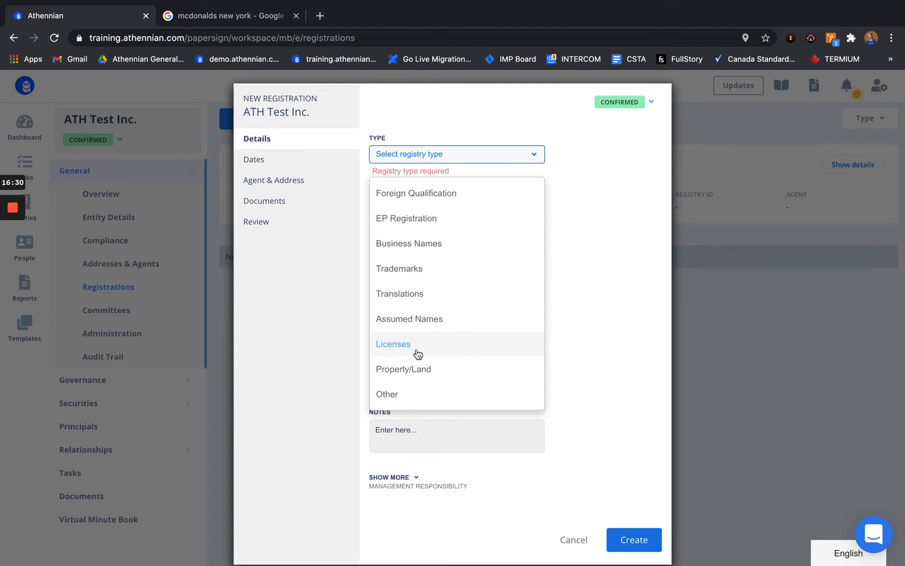
click(393, 394)
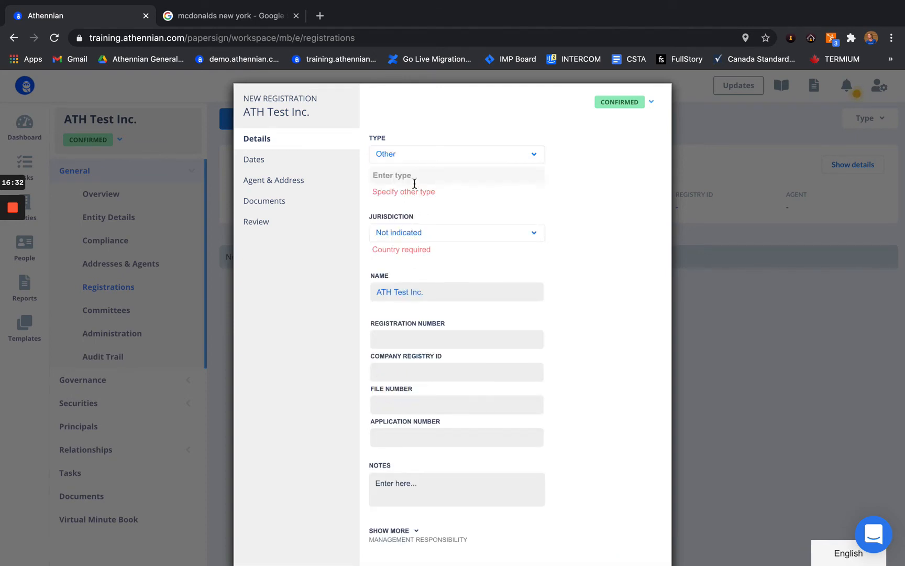
click(416, 157)
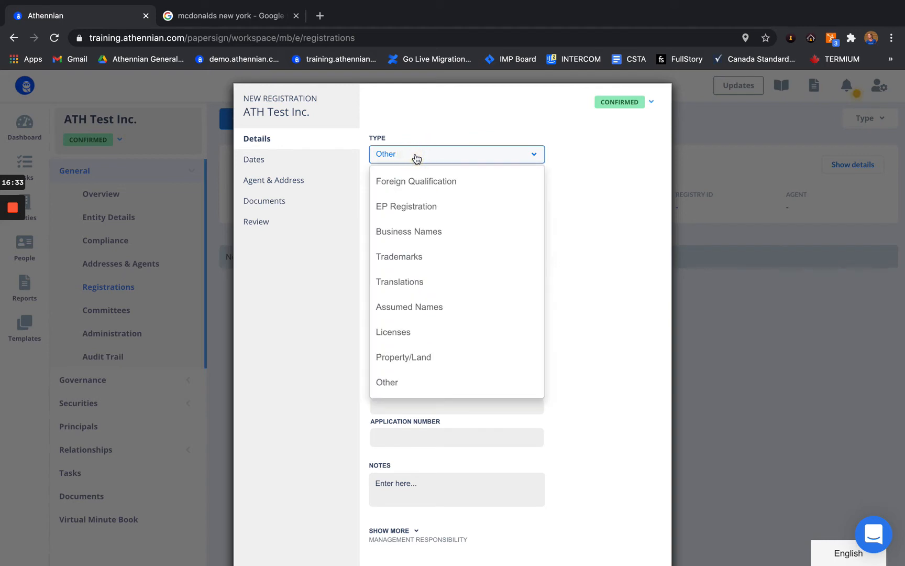
click(414, 210)
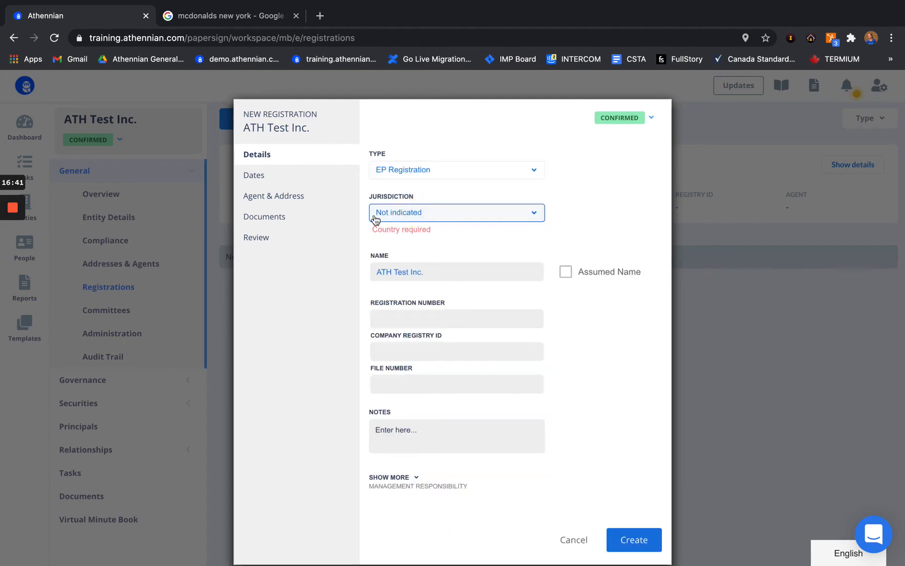
click(403, 213)
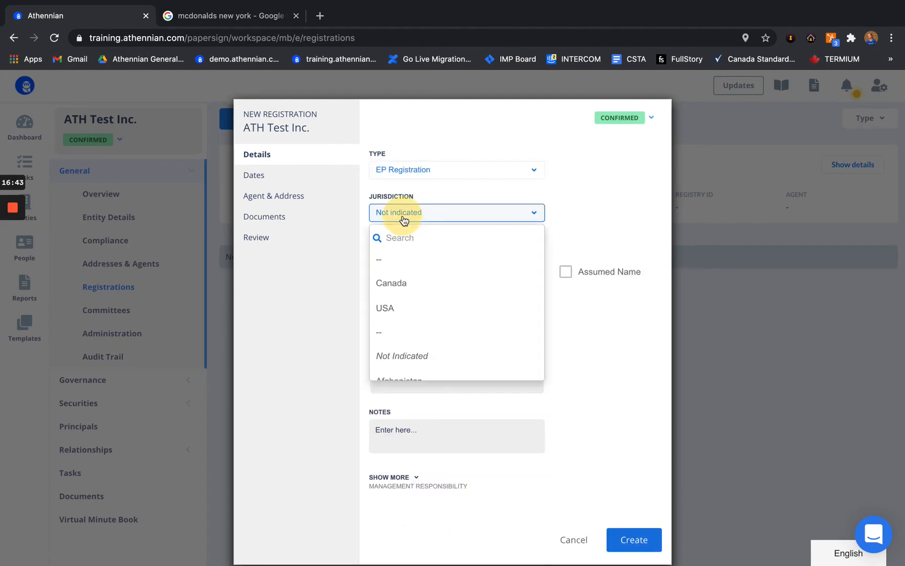
click(395, 284)
click(407, 243)
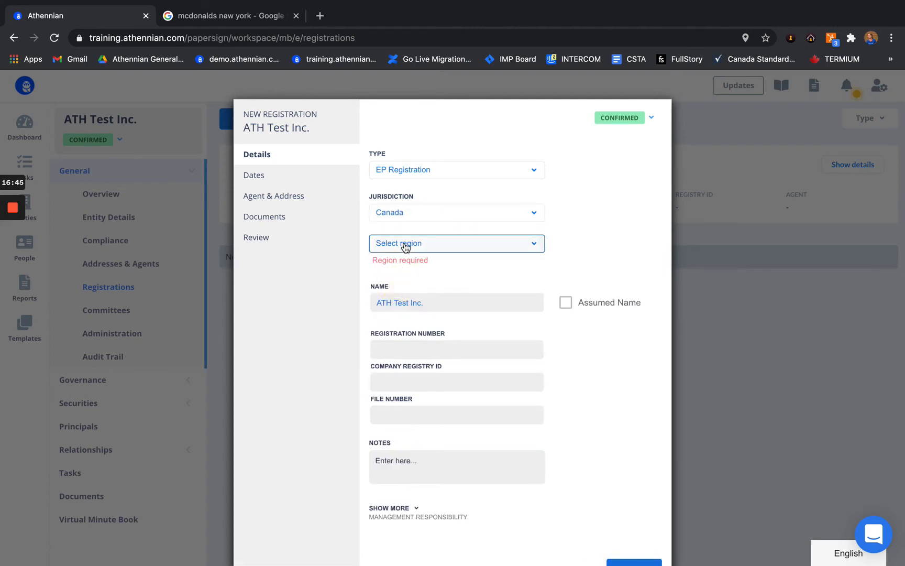
click(397, 391)
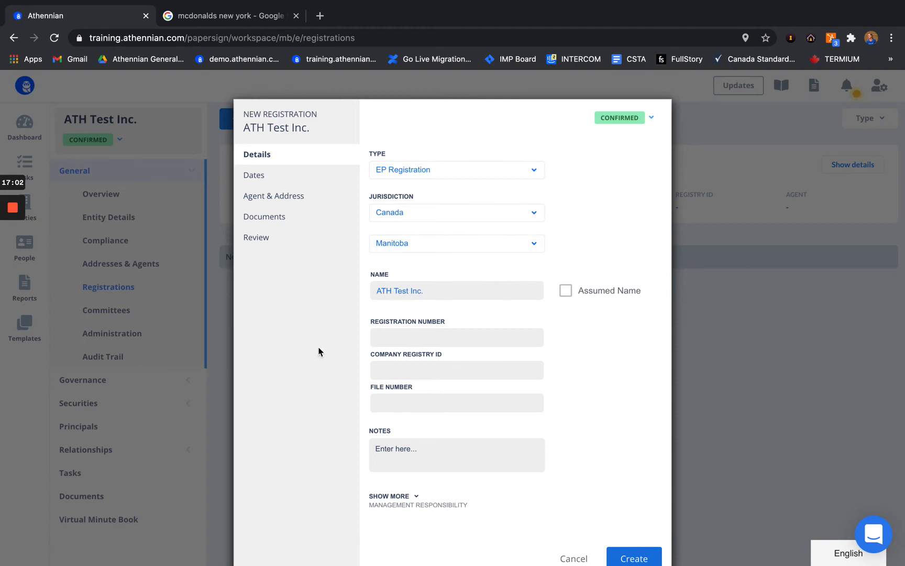
click(421, 333)
Step: Set the registration date to Jan 1 2020 and bring forward date to Jan 6 2021
click(256, 176)
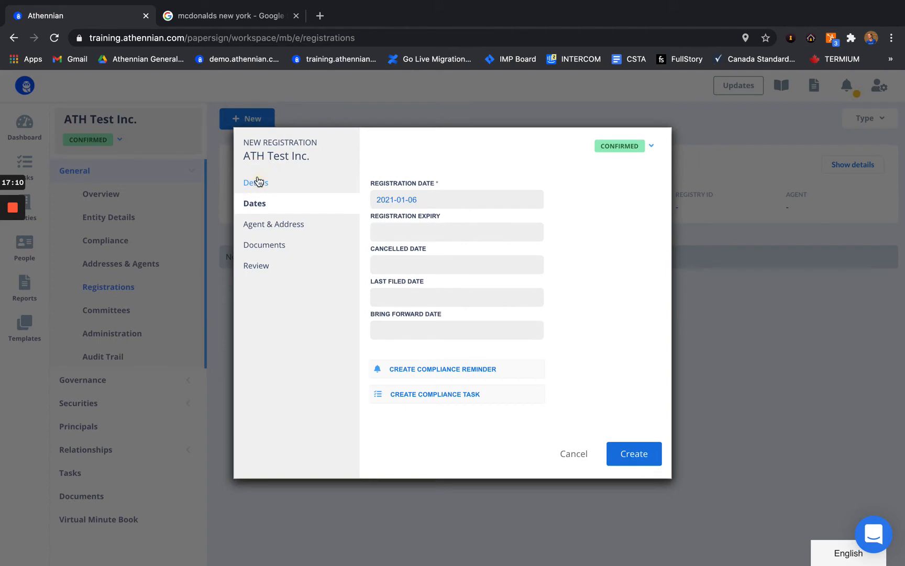
click(418, 195)
click(477, 229)
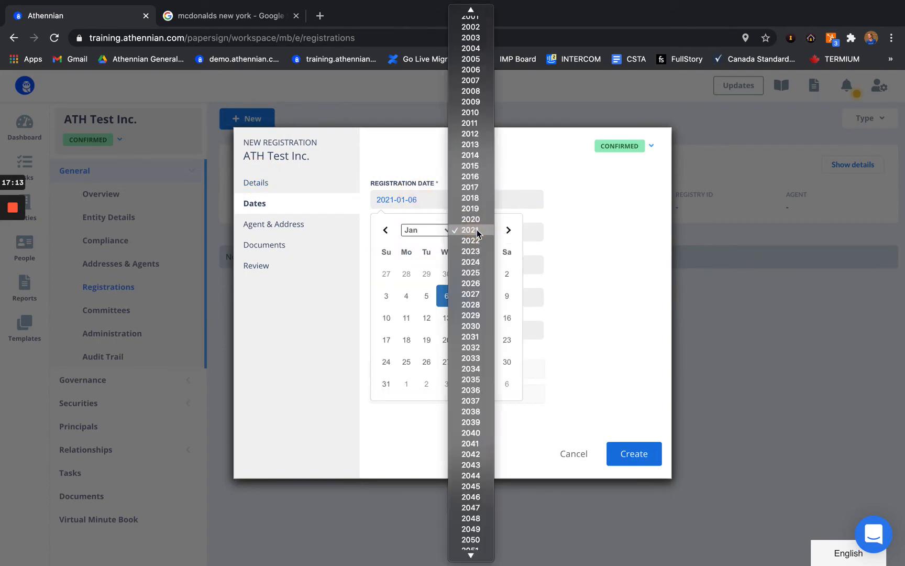
click(478, 220)
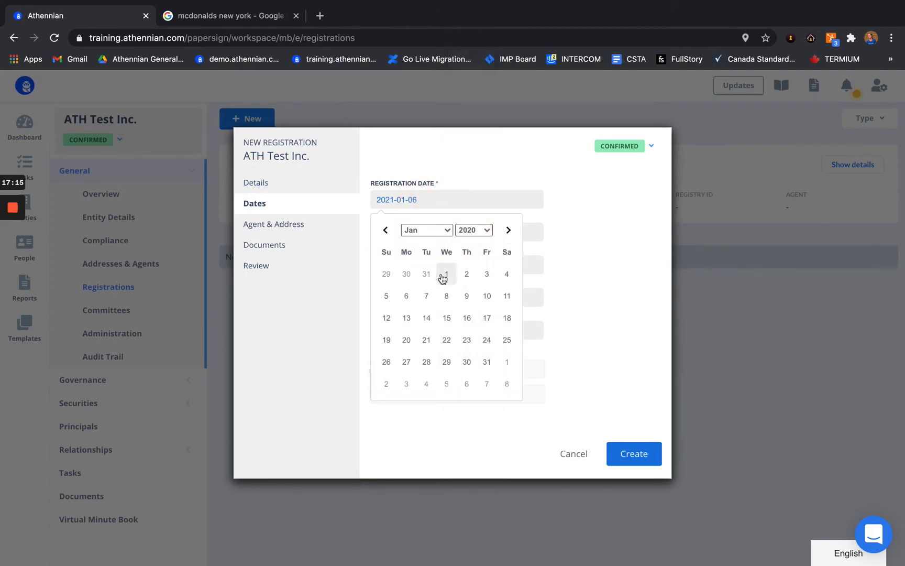
click(442, 275)
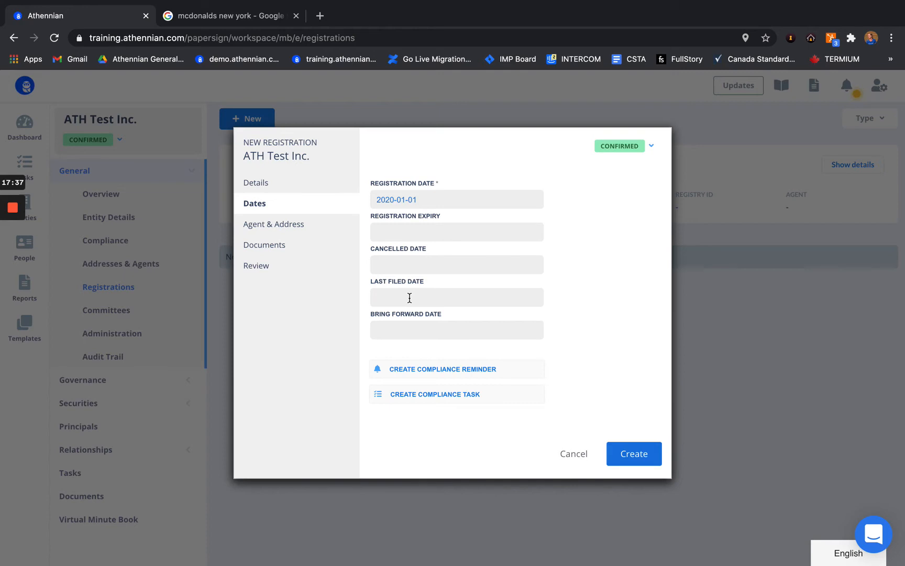
click(408, 330)
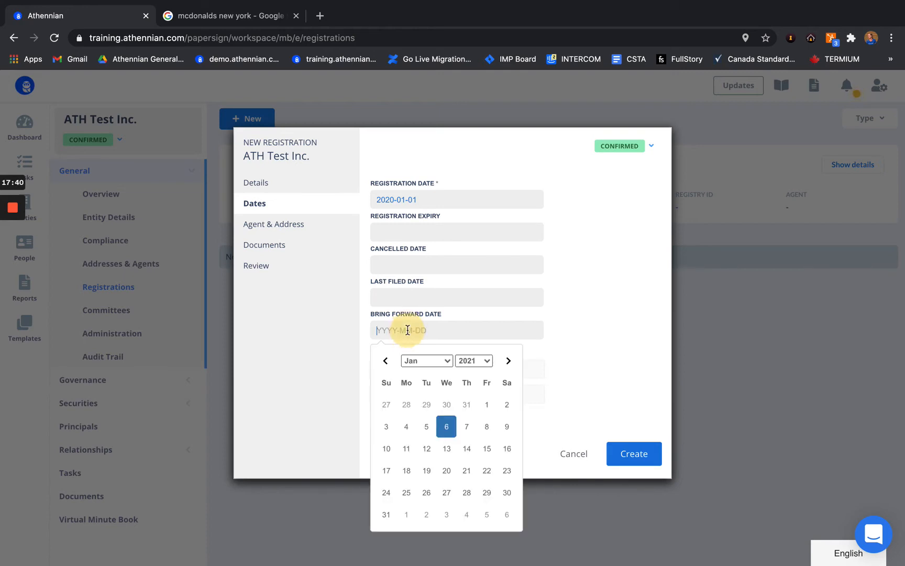
click(446, 428)
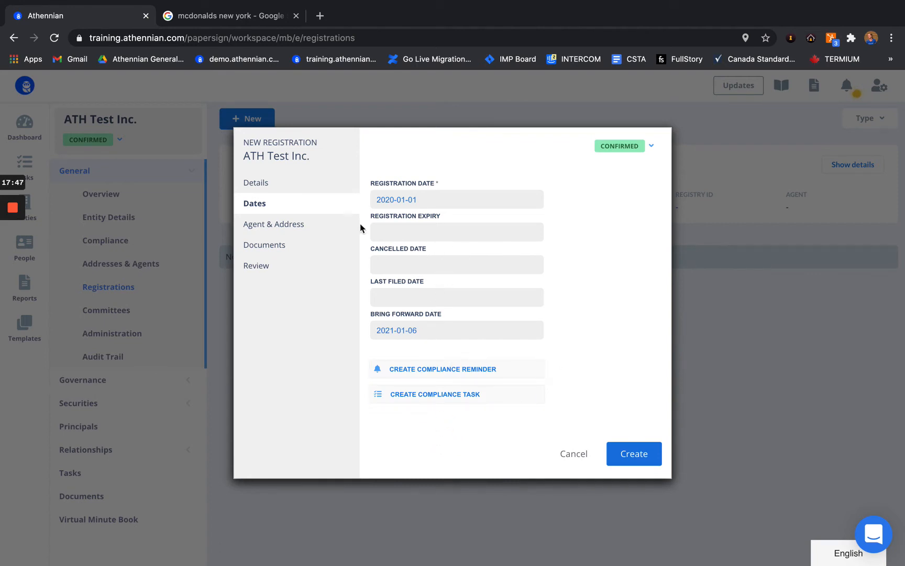
click(270, 229)
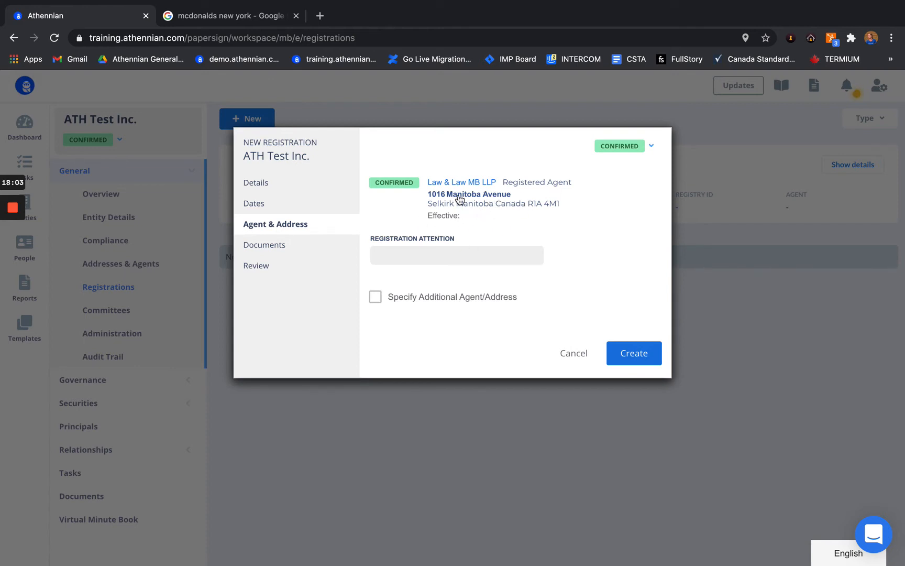
Step: Check Documents, cancel Link Documents so none are linked, and view the Review summary
click(268, 247)
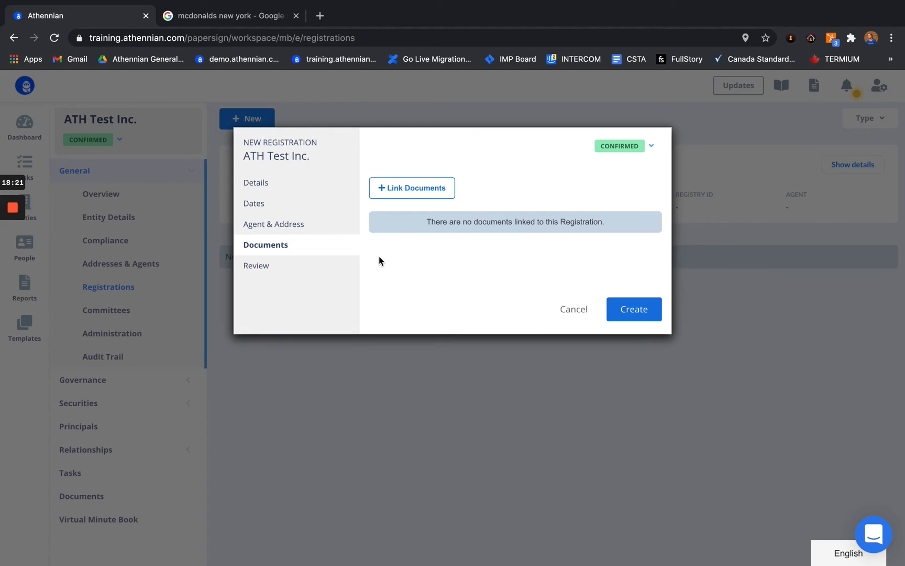
click(428, 189)
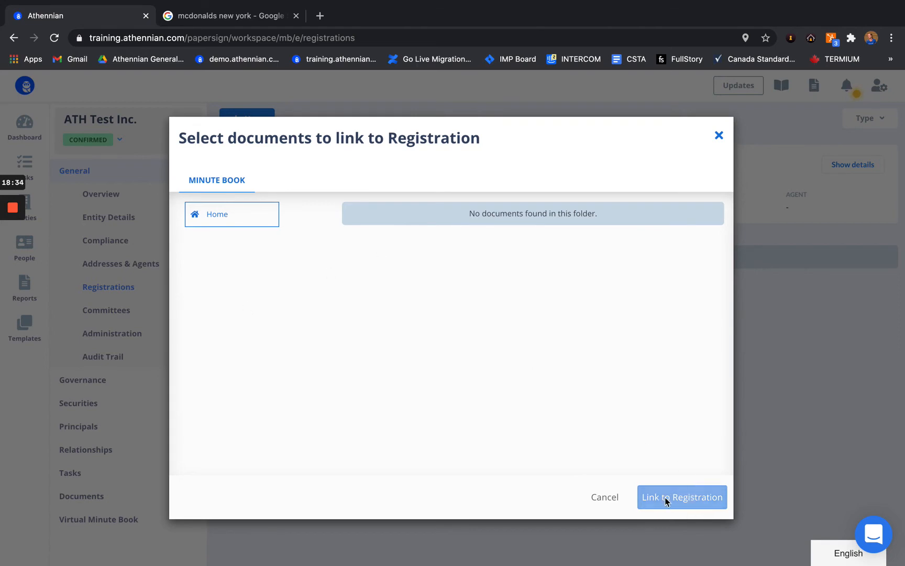
click(591, 495)
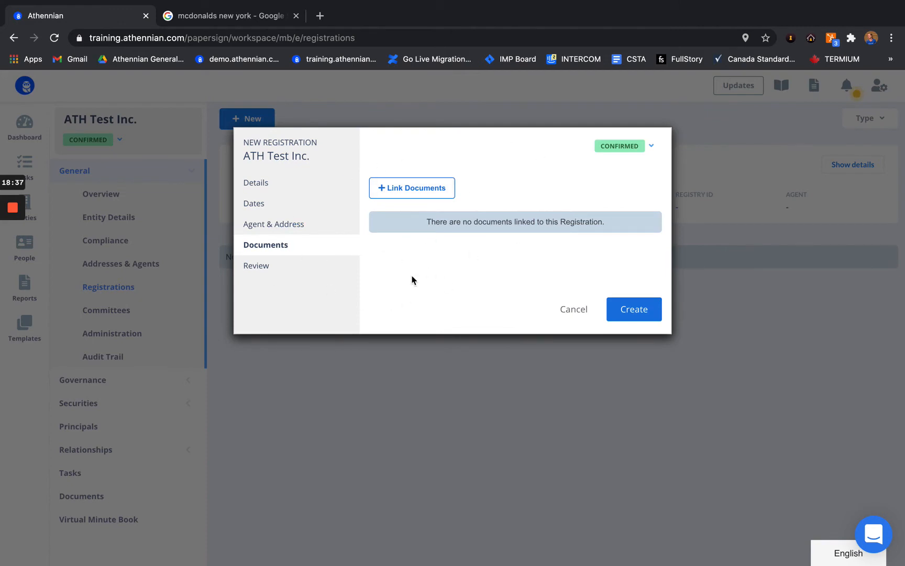
click(266, 267)
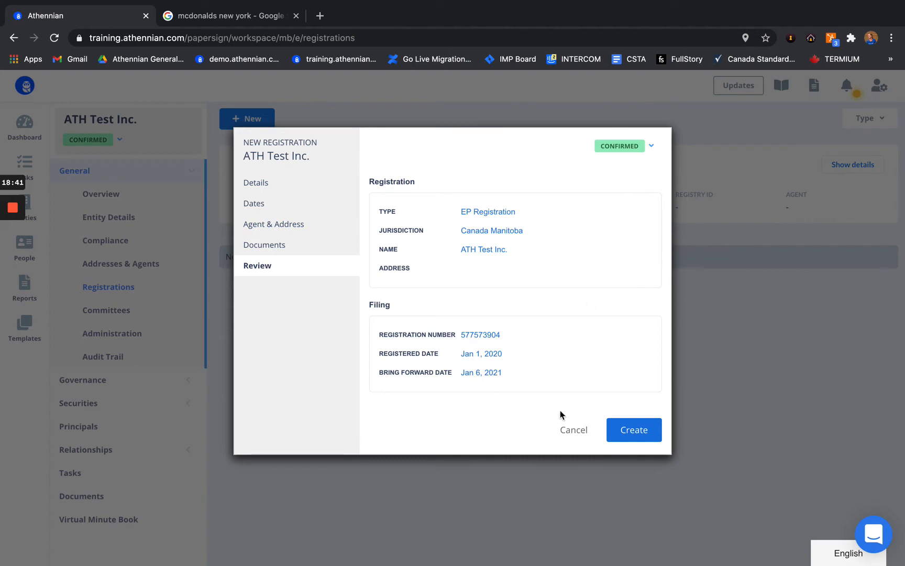
Step: Create the Manitoba EP Registration and start another new registration
click(634, 430)
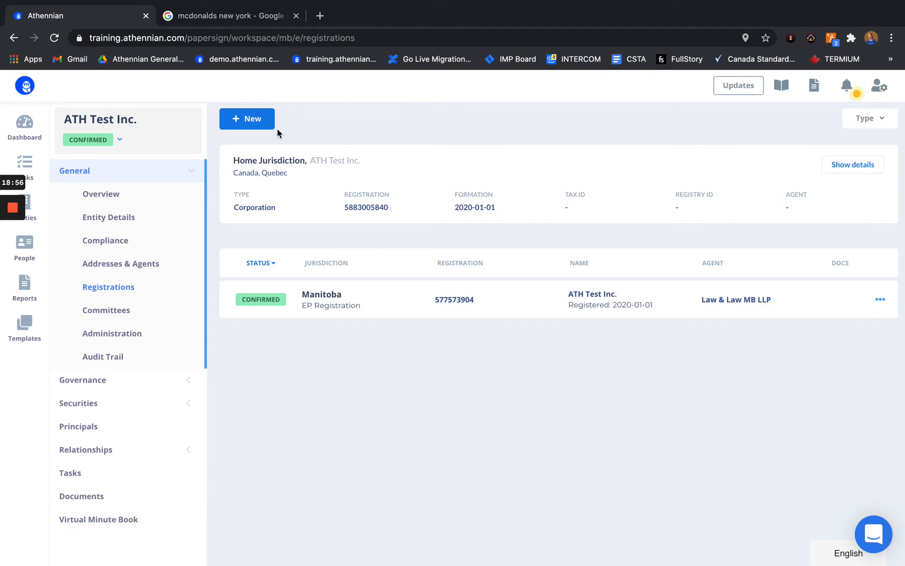
click(248, 120)
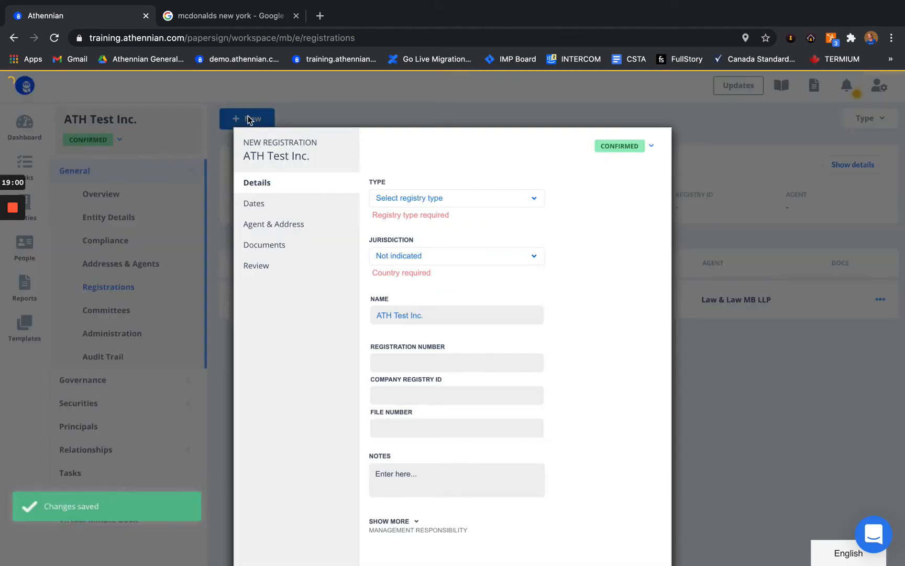
Step: Set type Foreign Qualification, jurisdiction USA–New York, and registration number 588395
click(430, 200)
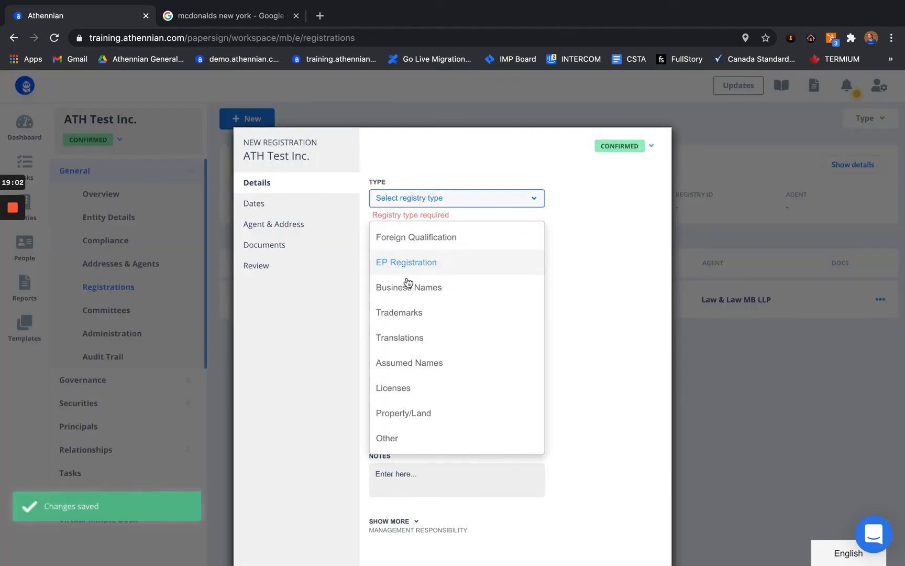
click(426, 250)
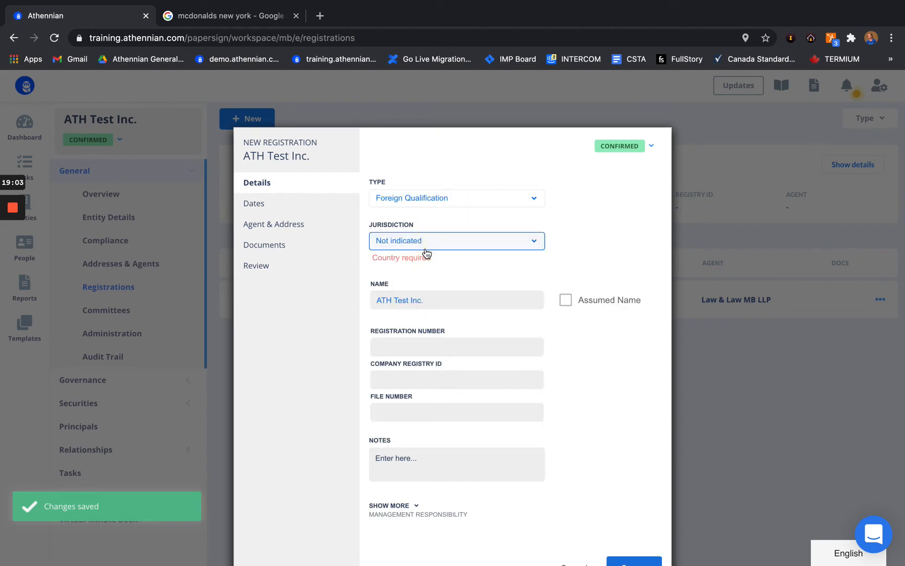
click(429, 245)
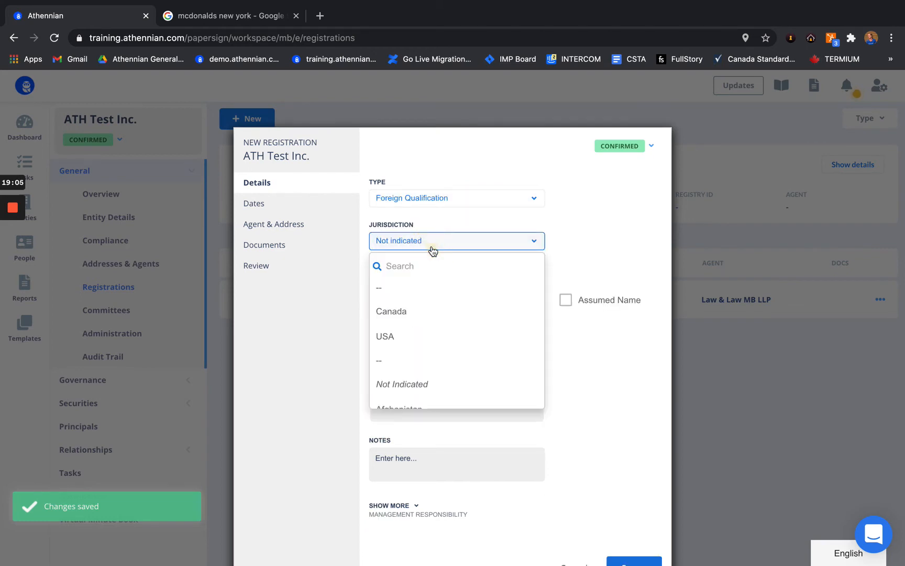
click(397, 337)
click(418, 275)
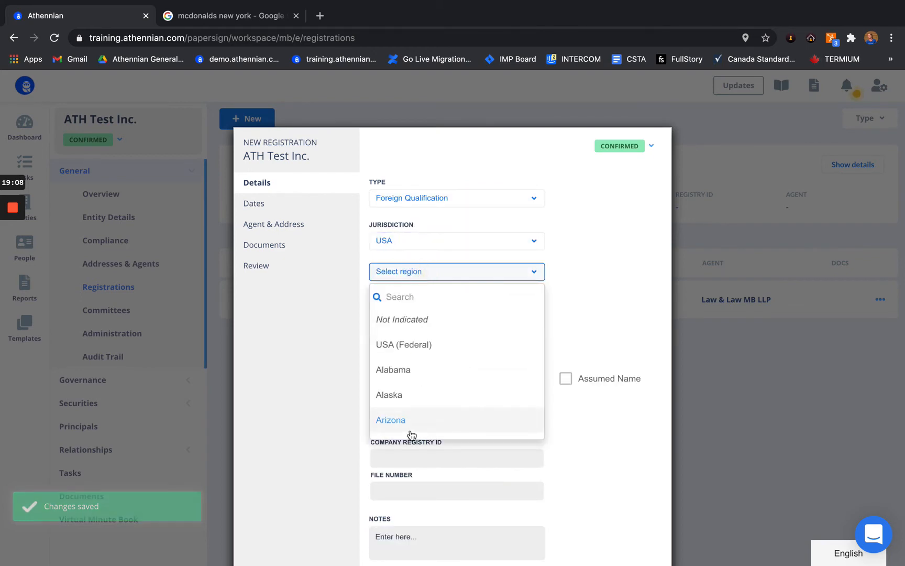
scroll(411, 435, down, 10)
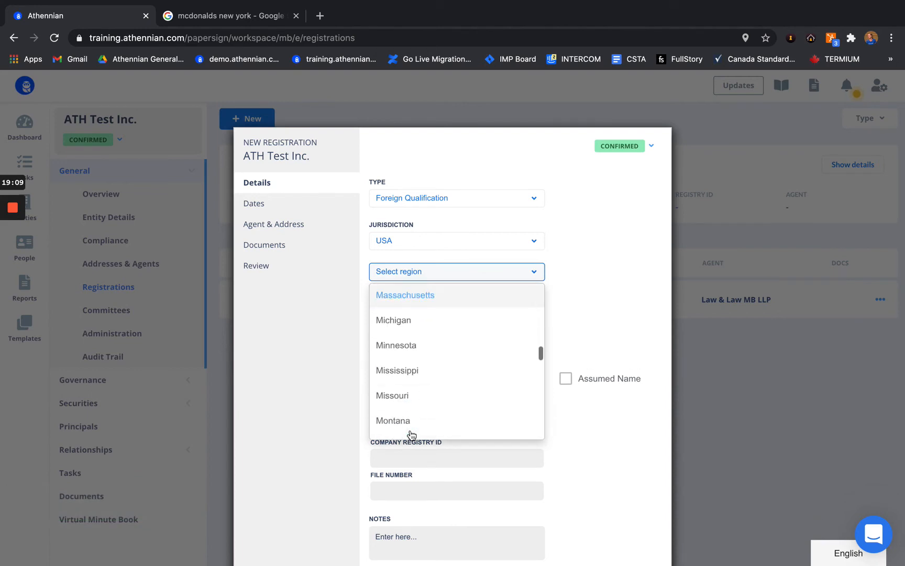
scroll(411, 435, down, 3)
scroll(412, 375, down, 1)
scroll(411, 375, down, 1)
click(402, 390)
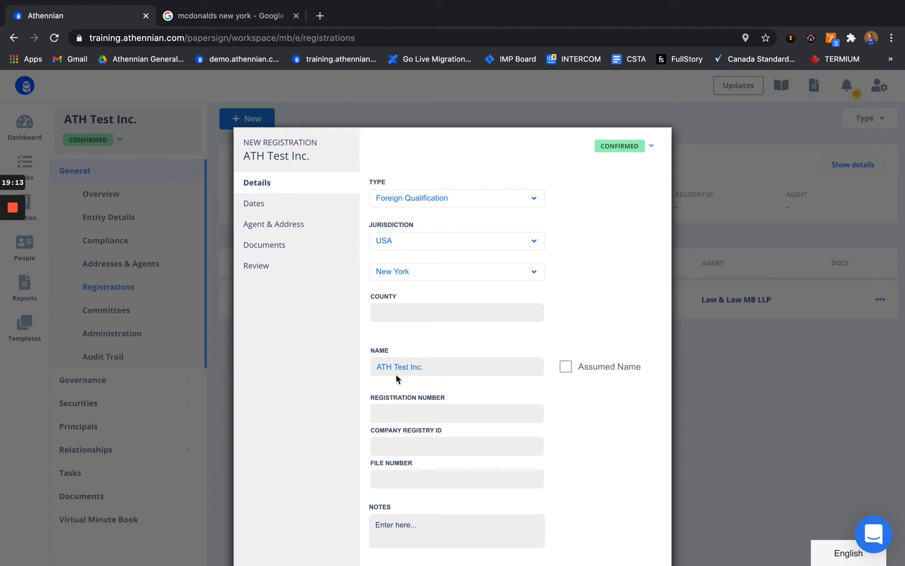
click(398, 413)
text(58839503)
Step: Set registration date 2020-01-01 and bring forward 2021-01-06, then advance through Agent & Address to Documents
click(266, 205)
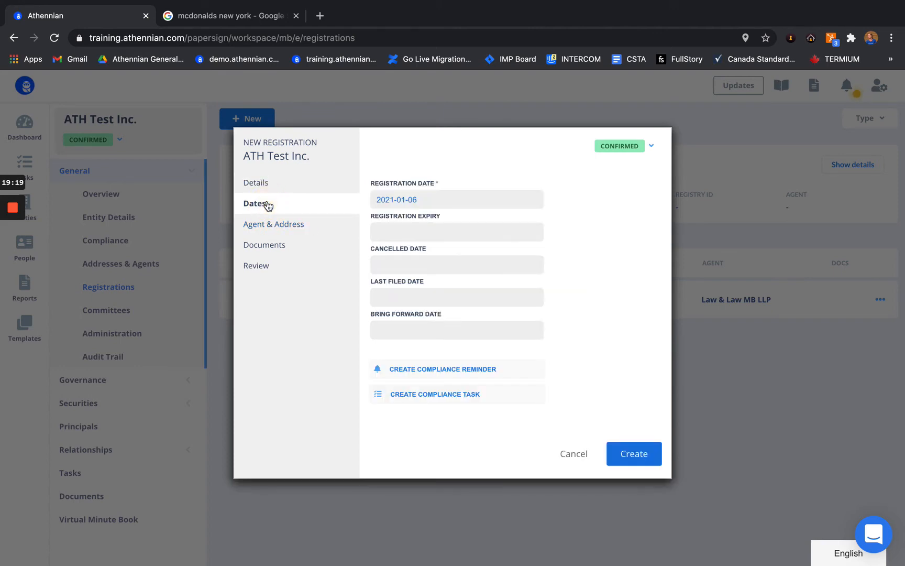
click(406, 205)
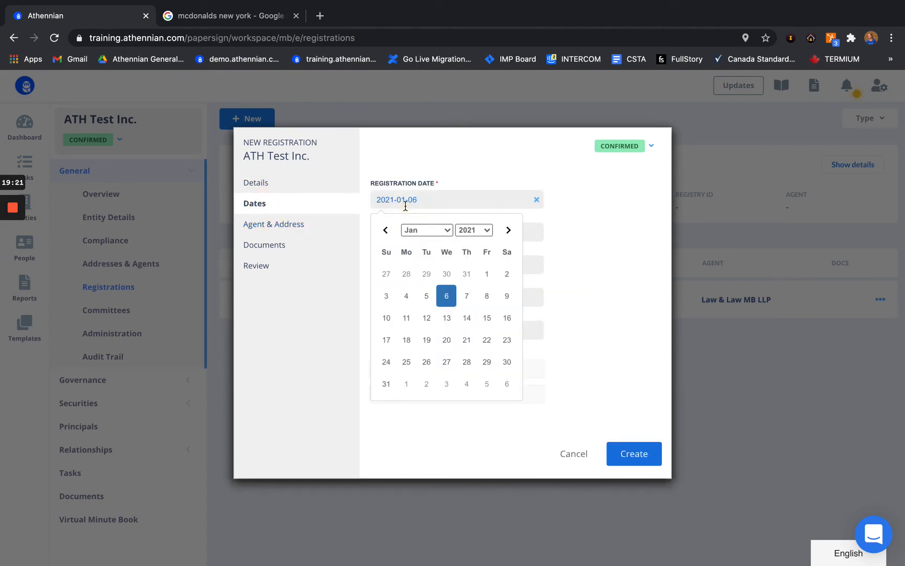
click(488, 236)
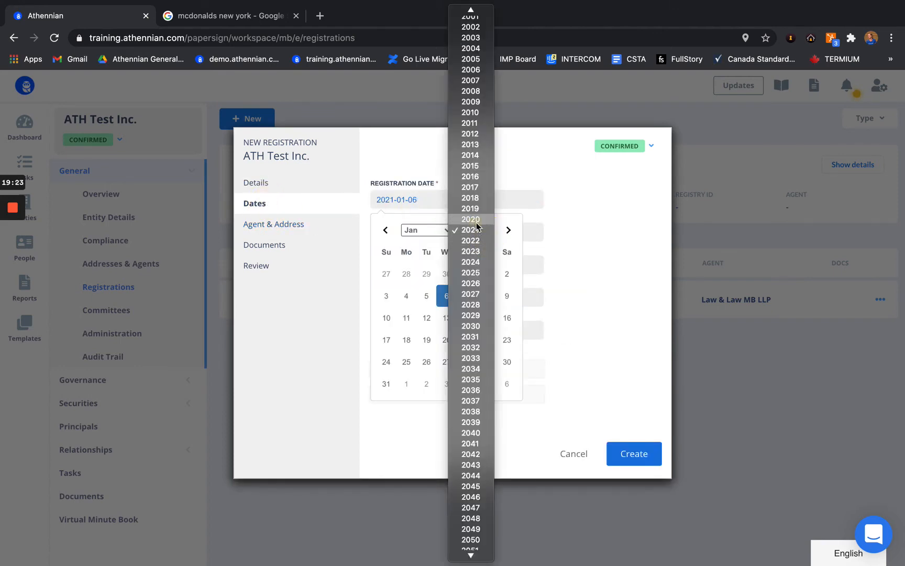
click(474, 219)
click(446, 275)
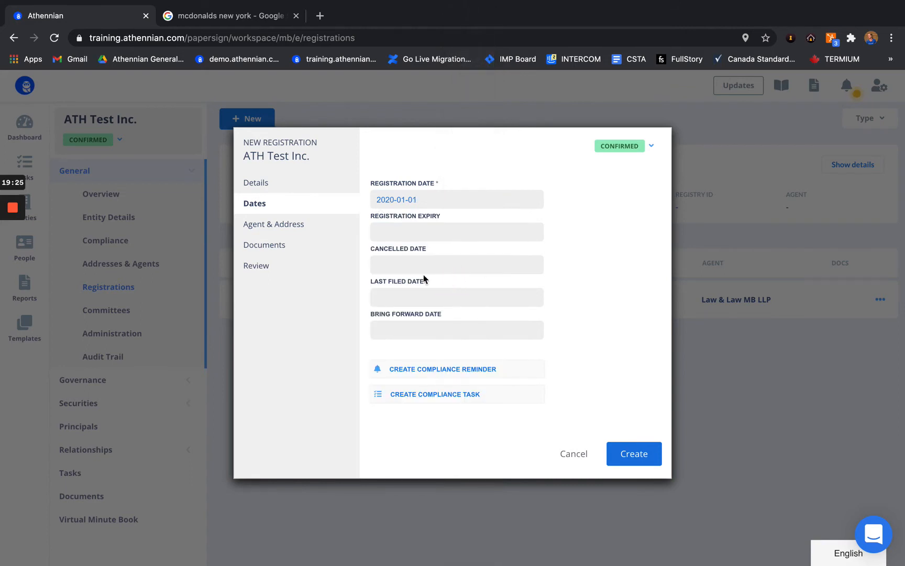
click(383, 326)
click(443, 428)
click(263, 224)
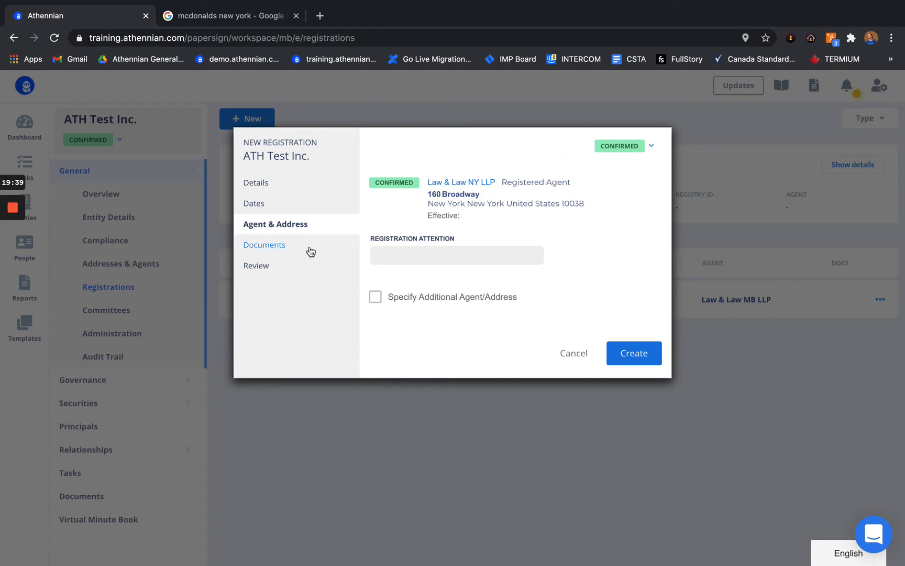
click(289, 249)
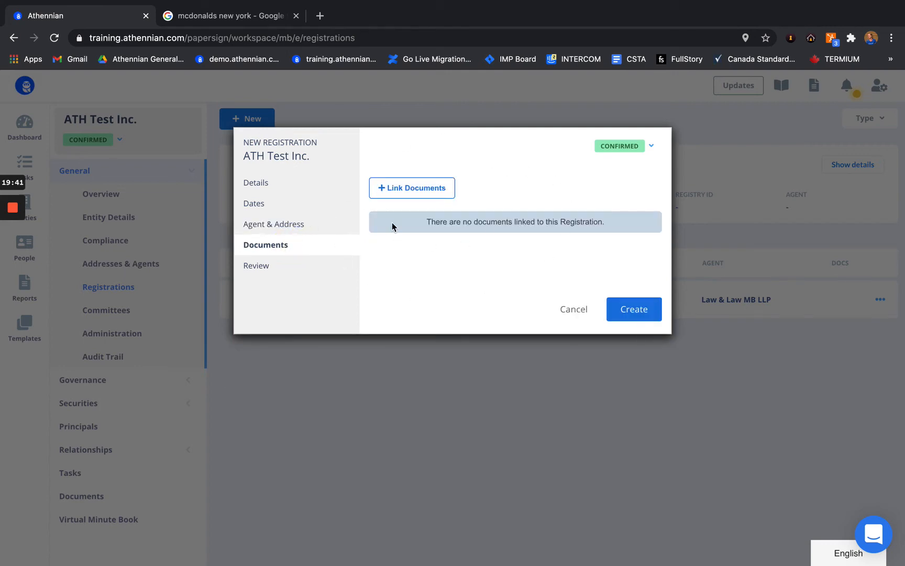
Step: Review and create the New York Foreign Qualification, then expand Governance in the sidebar
click(267, 272)
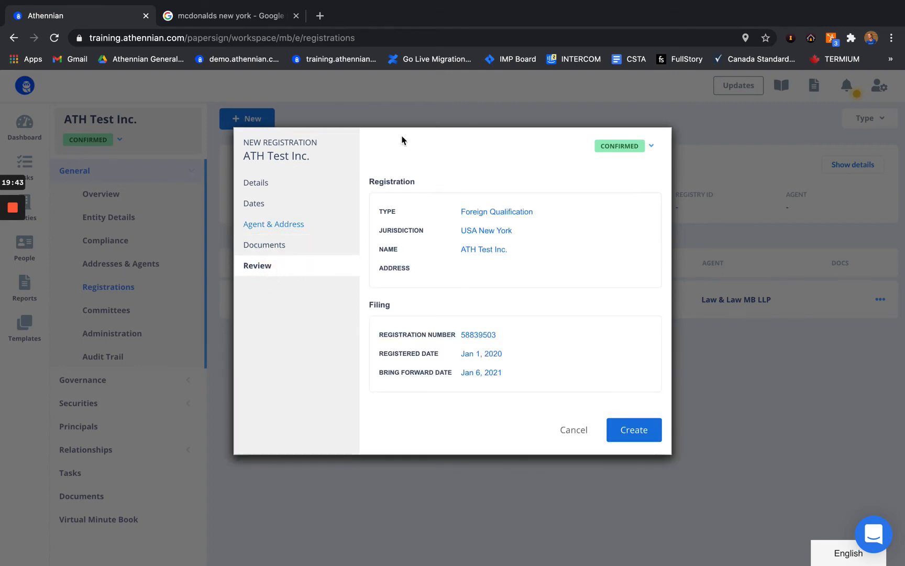
click(639, 434)
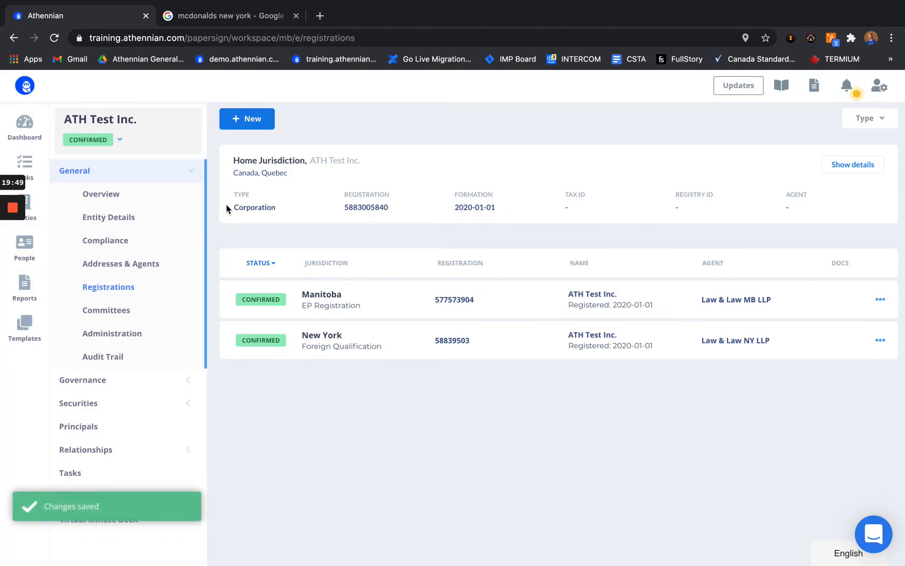
mouse_move(11, 251)
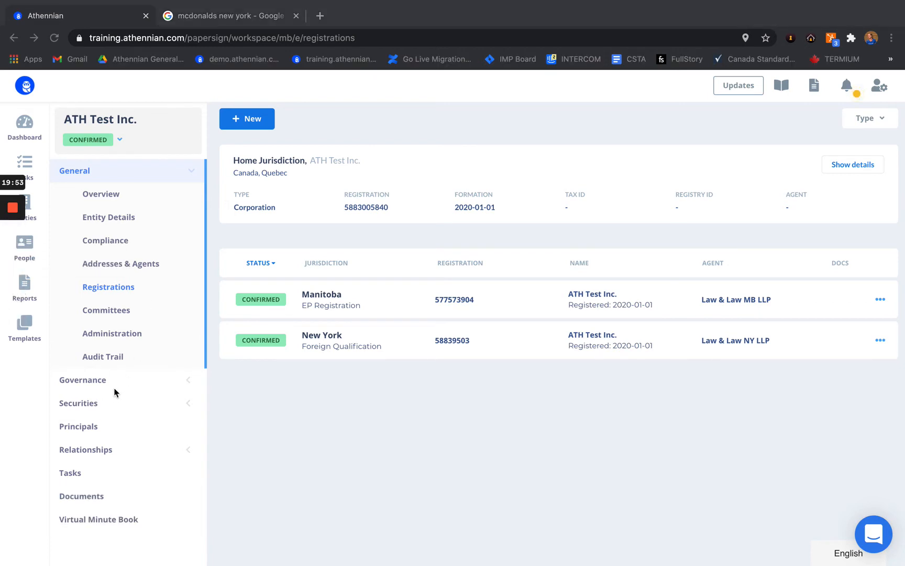
click(97, 387)
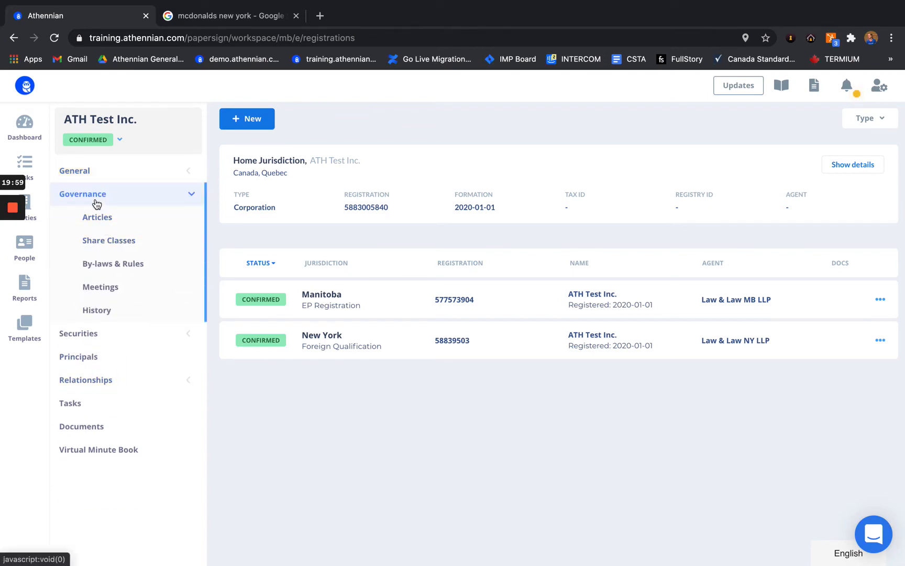
mouse_move(13, 246)
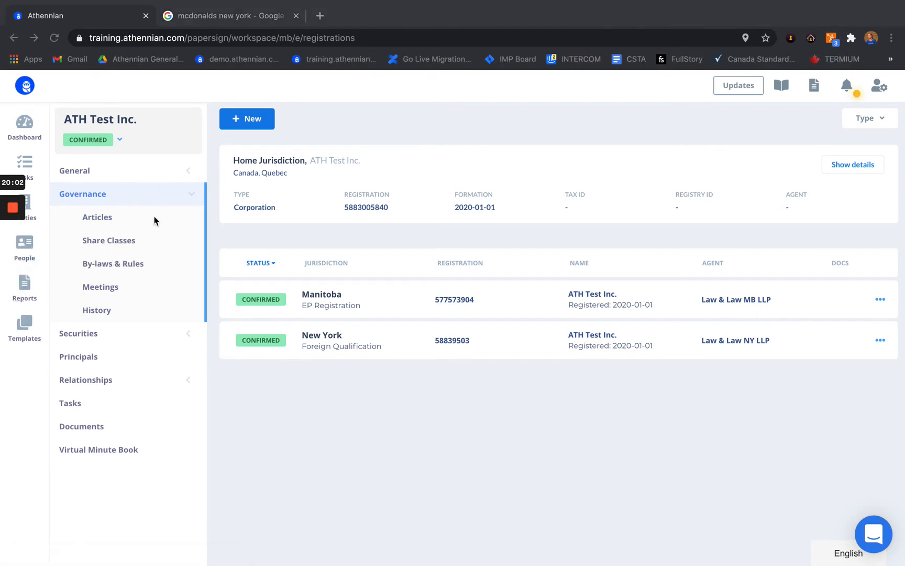
click(196, 390)
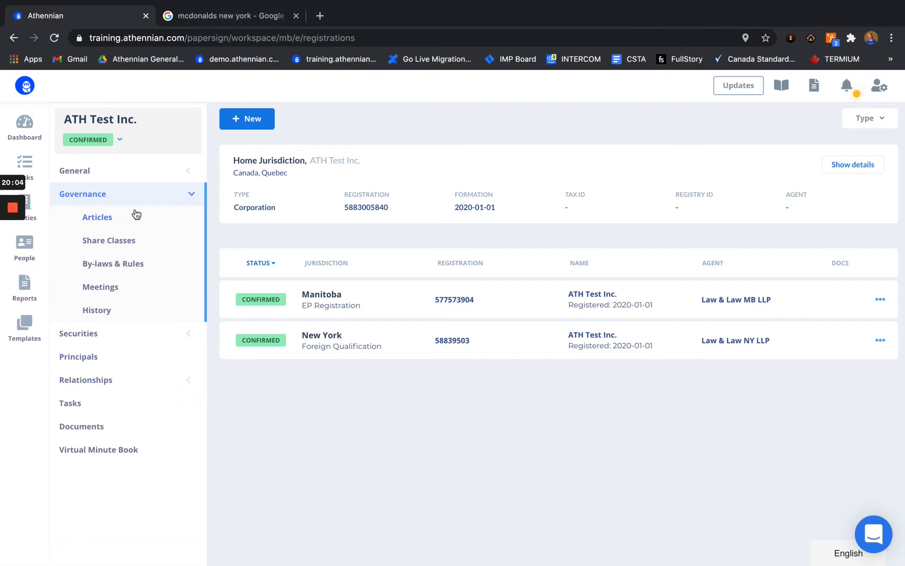
Step: In the company's Articles, set directors to minimum 1 and maximum 10
click(91, 220)
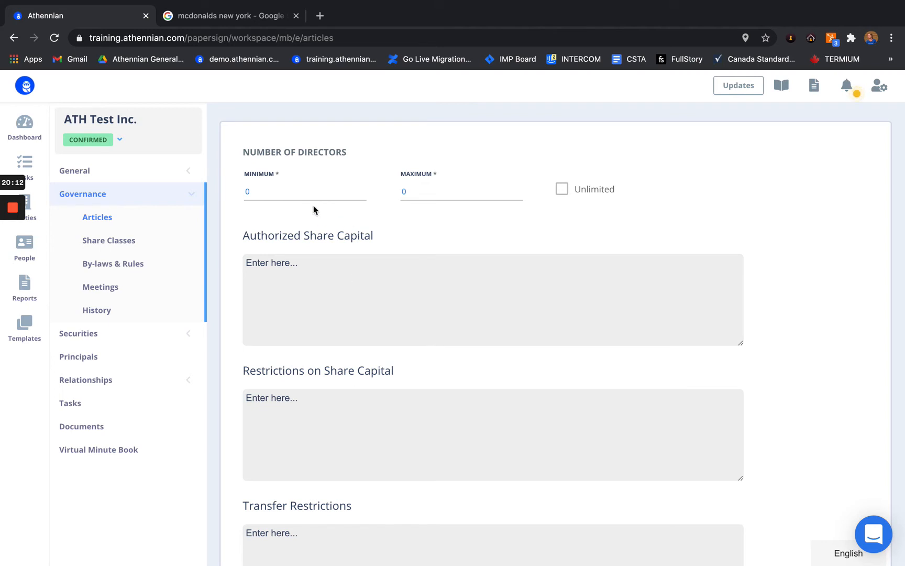
scroll(373, 266, down, 1)
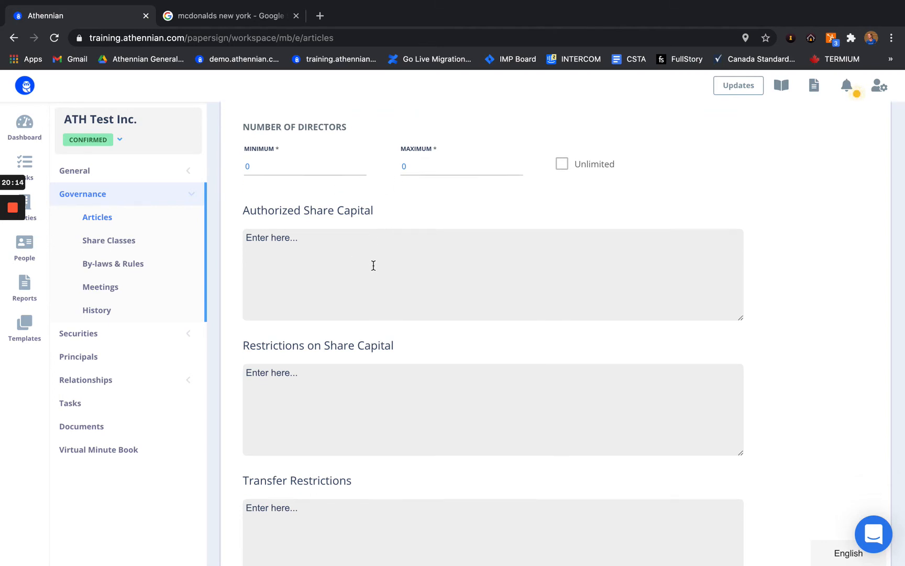
click(304, 253)
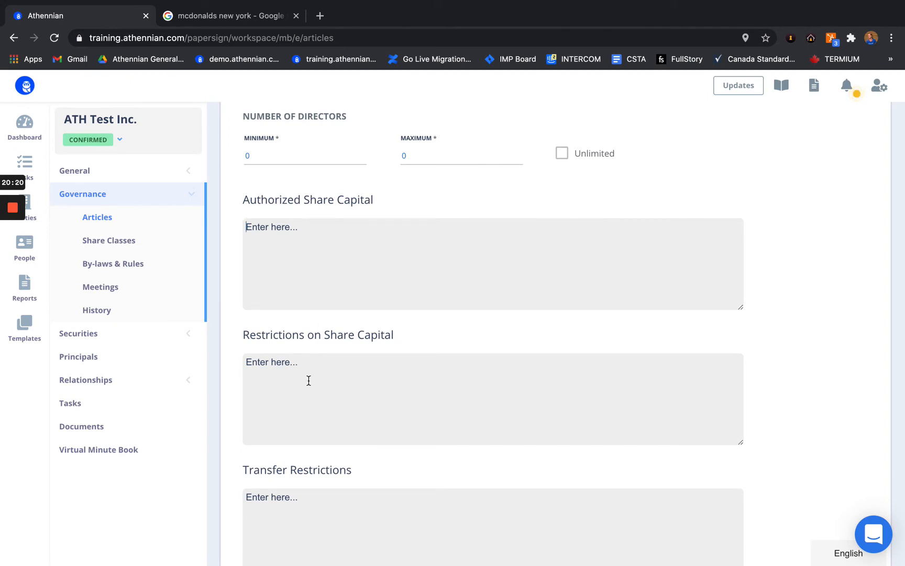
click(276, 159)
click(397, 155)
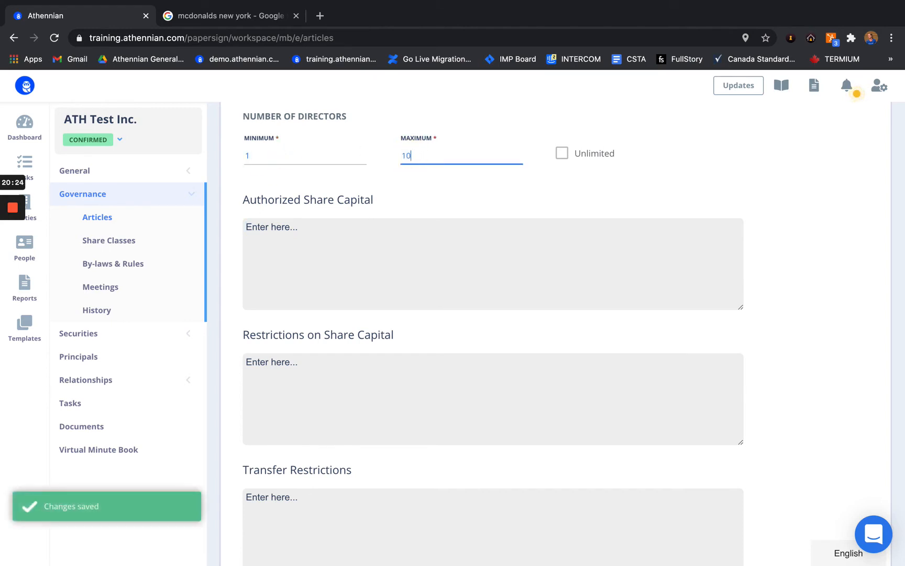
Step: Enter authorized share capital of 1,000,000 Common and 1,000,000 Preferred shares without par value
click(327, 246)
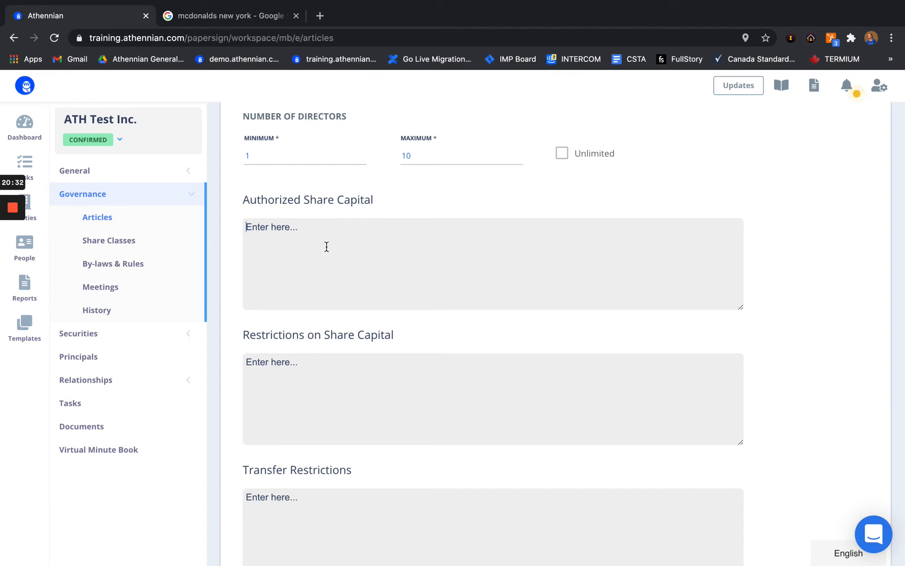
text(An)
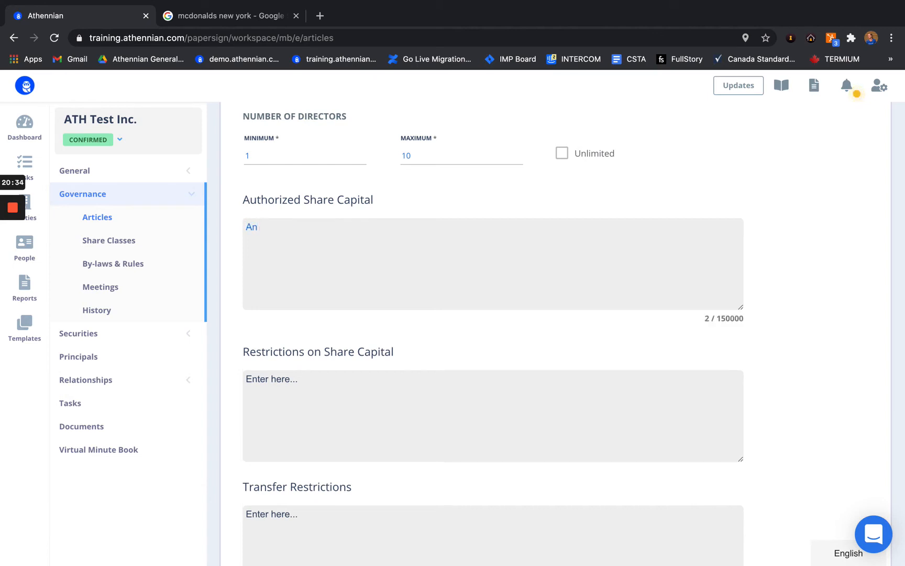
key(BackSpace)
key(BackSpace)
text(1,000,000 Common shares without par value.)
key(Return)
text(1,000,000 Common shares without par value. 1,)
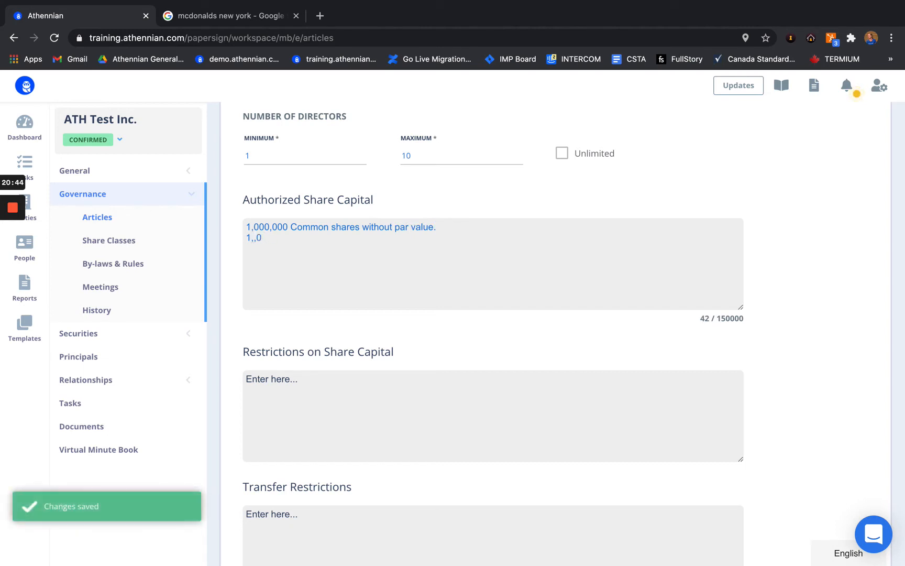
text(000,000 Preferred shares w)
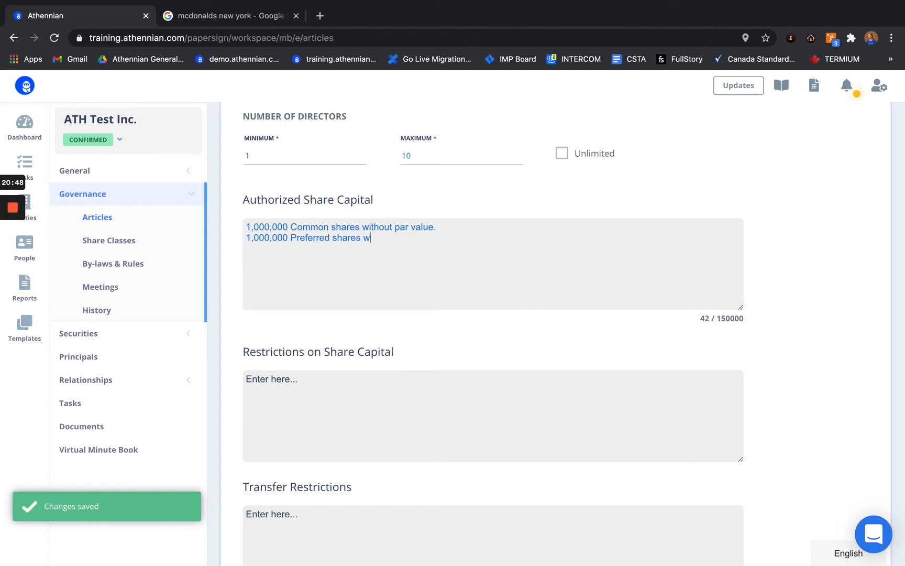
text(ithout par value.)
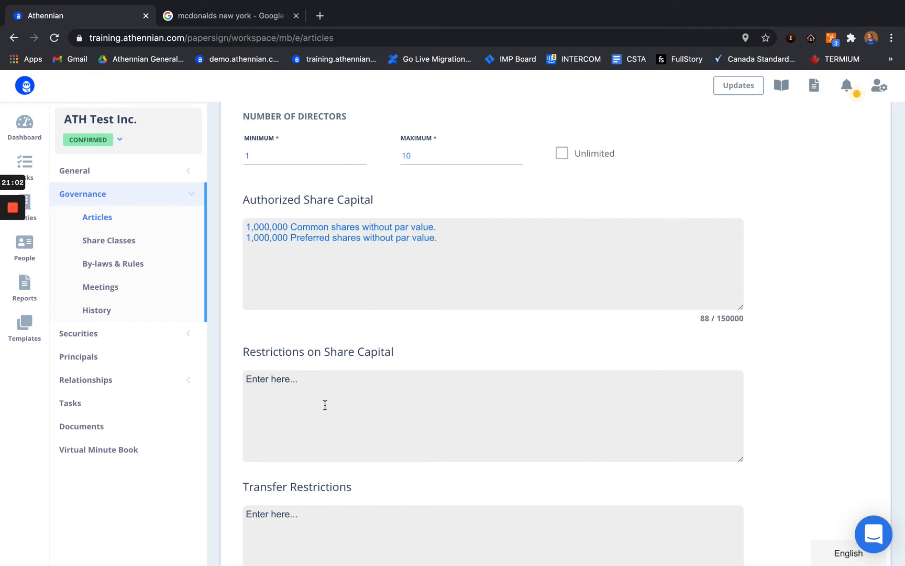
scroll(329, 397, down, 2)
Step: Set Restrictions on Share Capital to 'N/A'
click(334, 348)
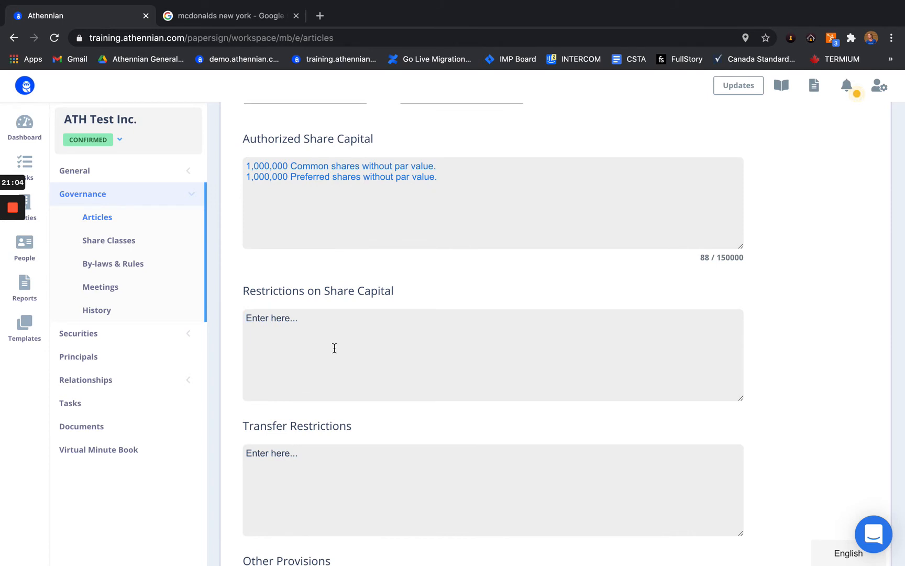
text(N/A)
drag(277, 325, 234, 322)
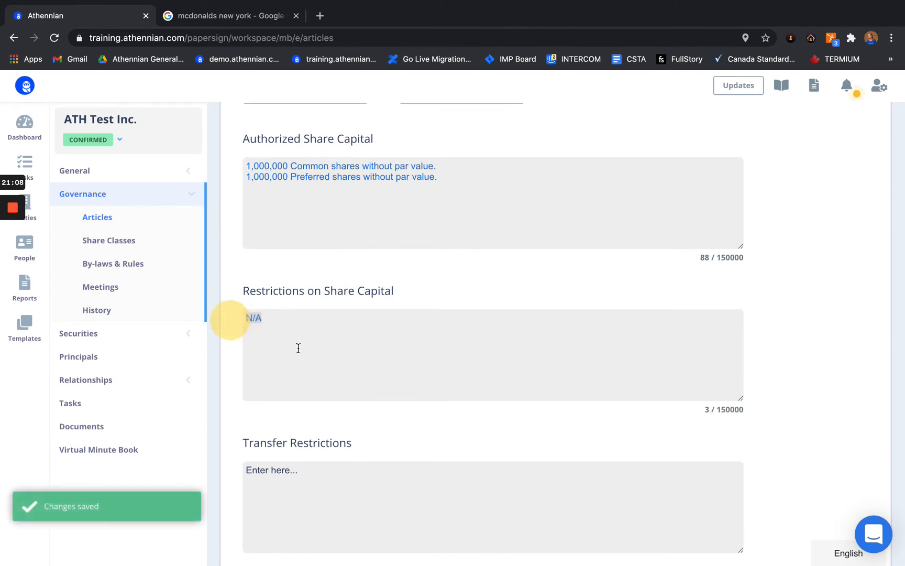
Step: Set Transfer Restrictions to '*** See Articles ***'
click(317, 494)
text(**)
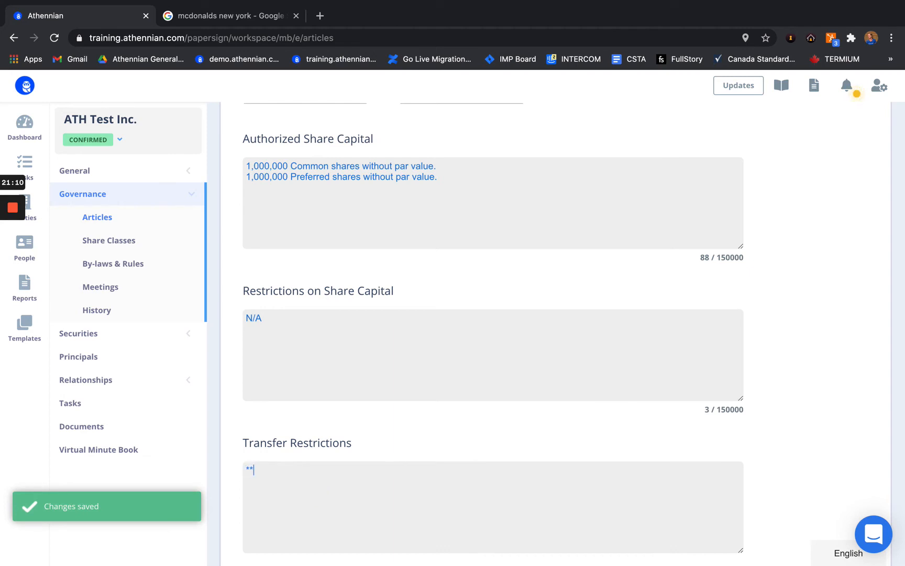
text(* See Articles ***)
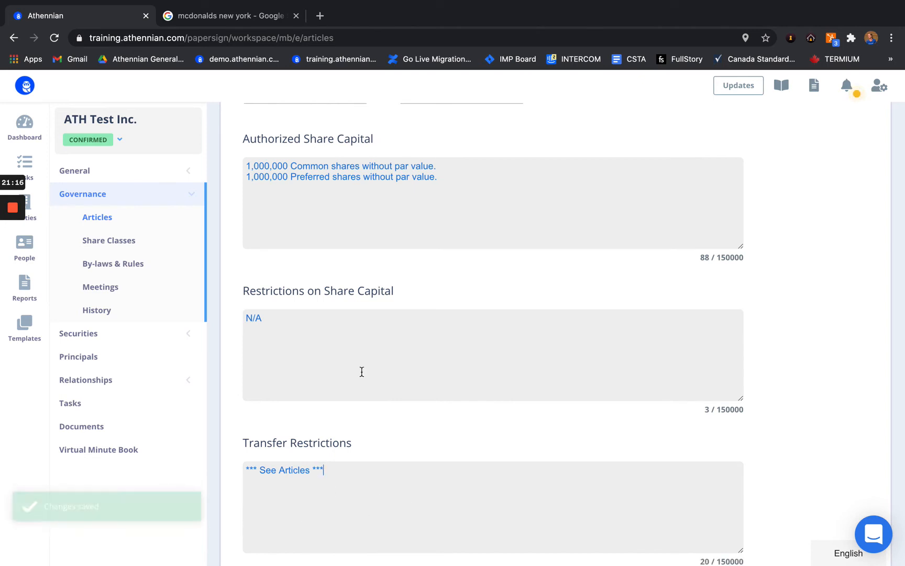
scroll(361, 372, down, 2)
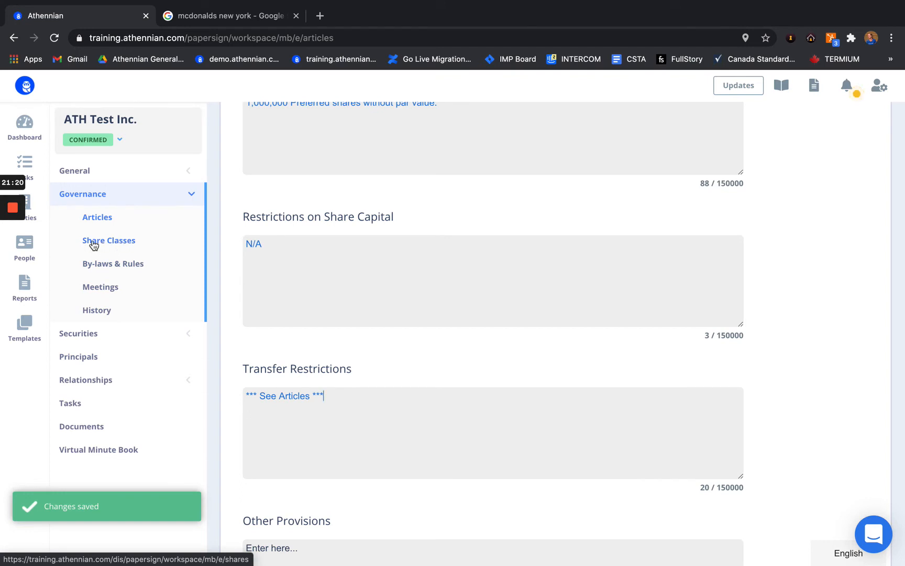
Step: Go to ATH Test Inc.'s empty Share Classes page and show the New options for adding a class
click(131, 246)
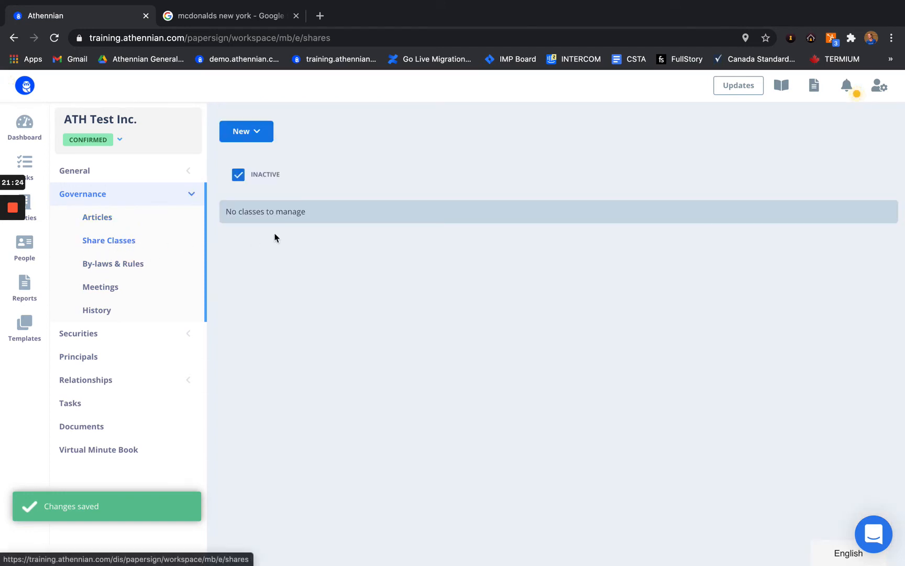
click(251, 134)
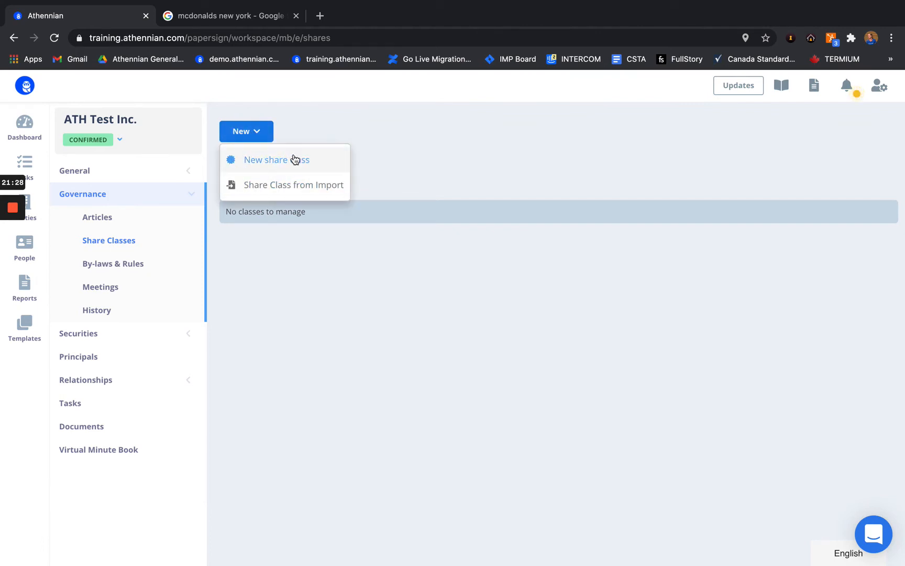
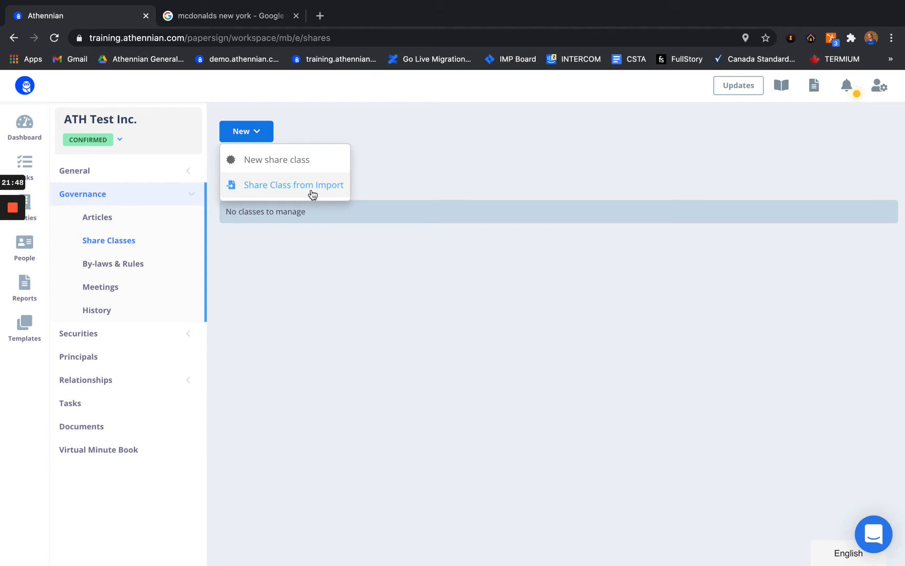
Step: Try importing a share class from ATH Sub Inc., then cancel the import
mouse_move(13, 211)
click(12, 260)
click(13, 261)
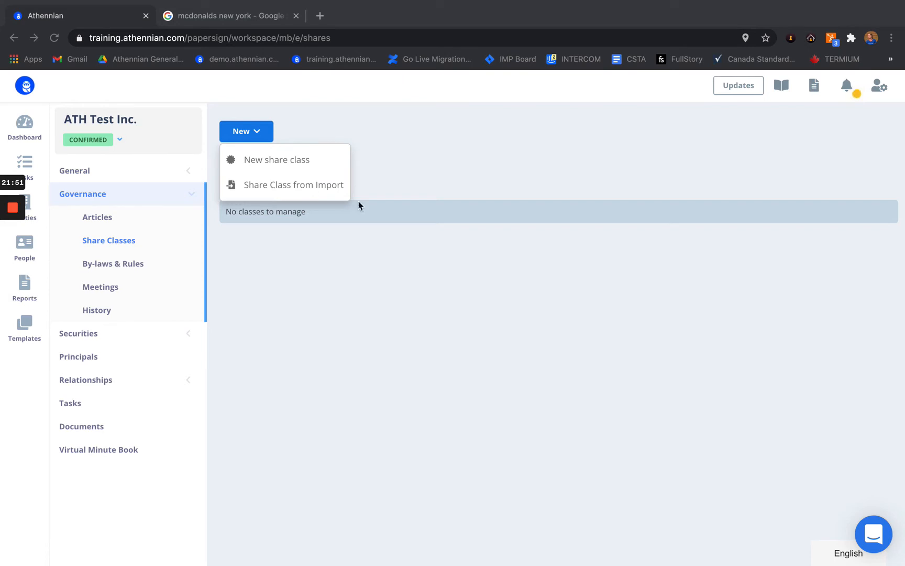
click(335, 251)
click(303, 185)
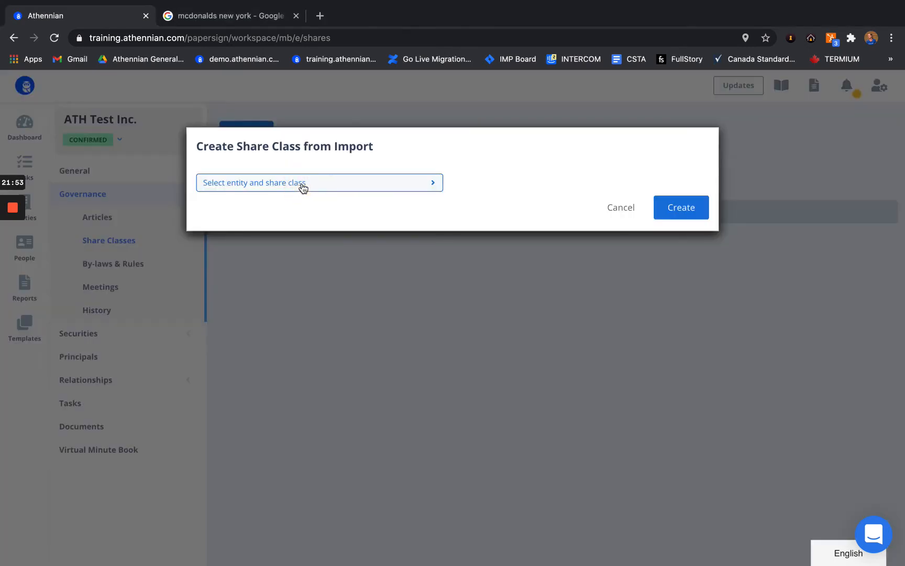
click(303, 184)
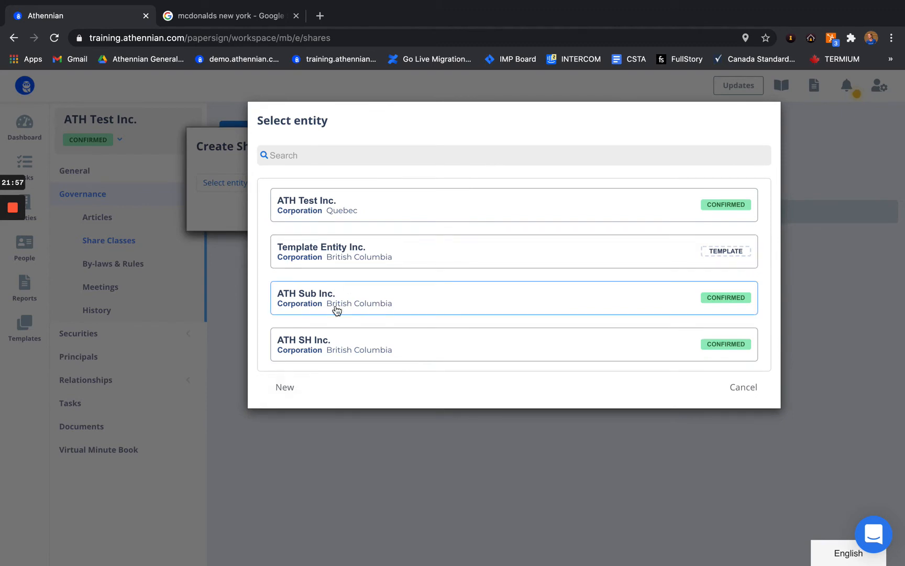
click(337, 310)
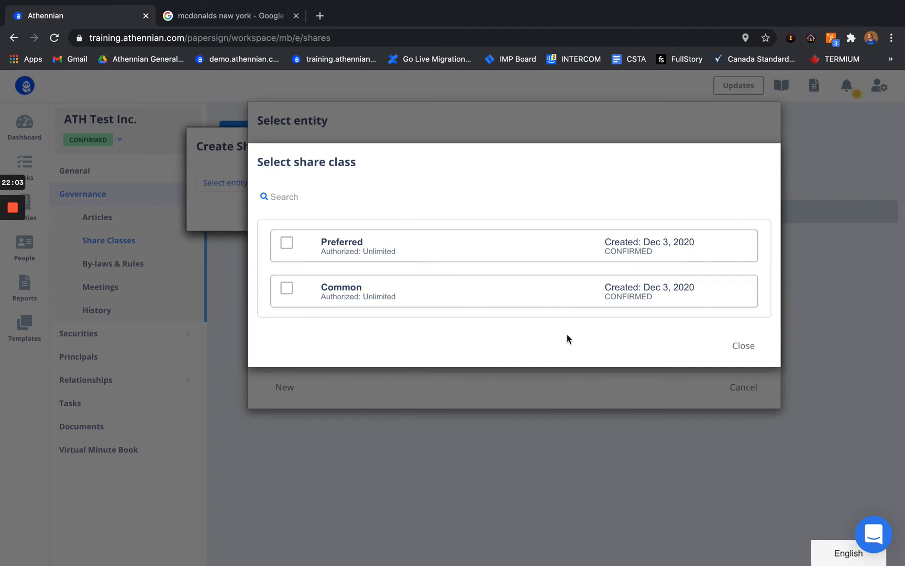
click(737, 353)
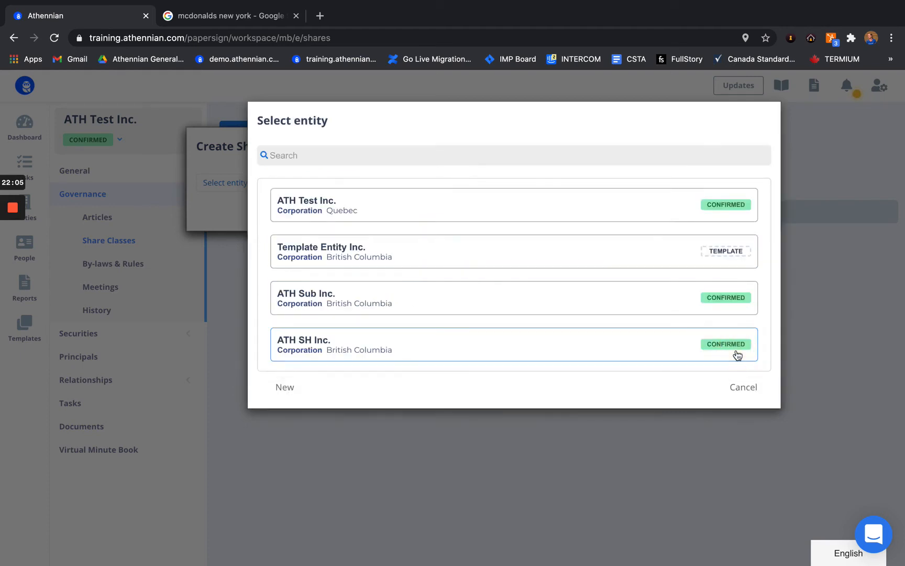
click(741, 391)
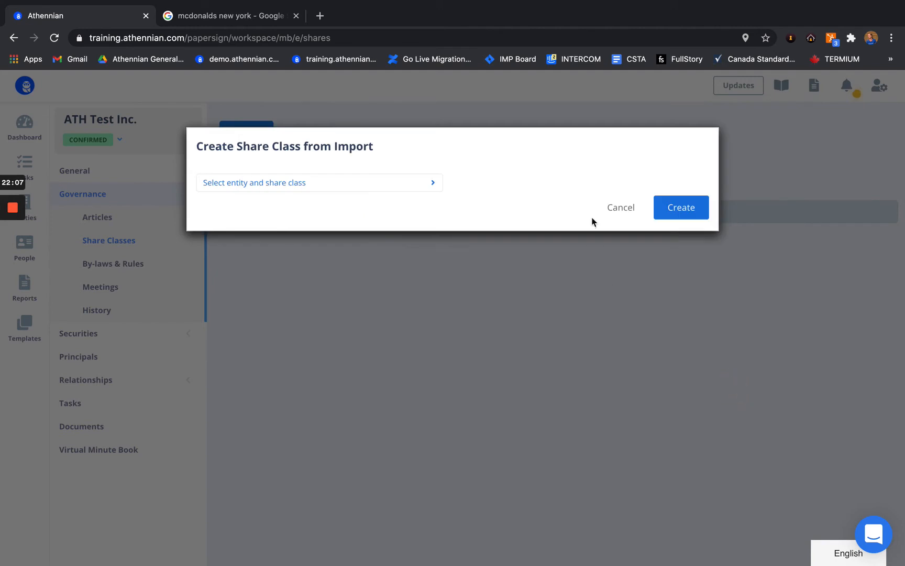
click(619, 210)
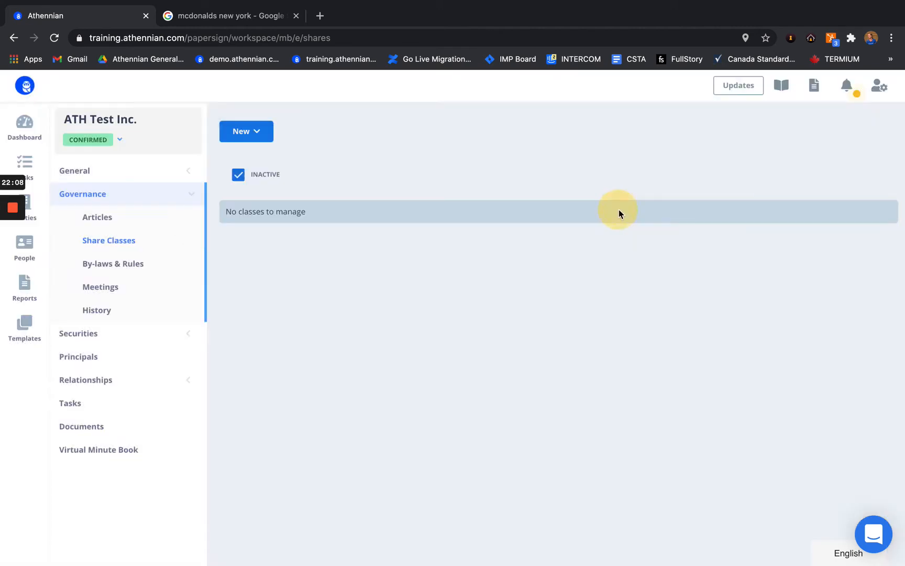
Step: Start a new share class named Common with code C-*, 1,000,000 authorized shares and voting rights
click(258, 129)
click(270, 161)
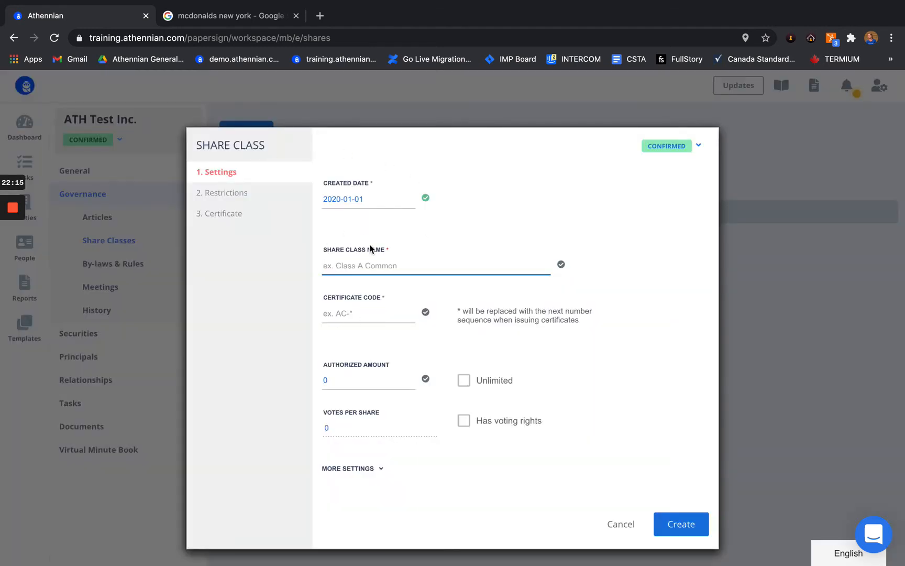
text(Common)
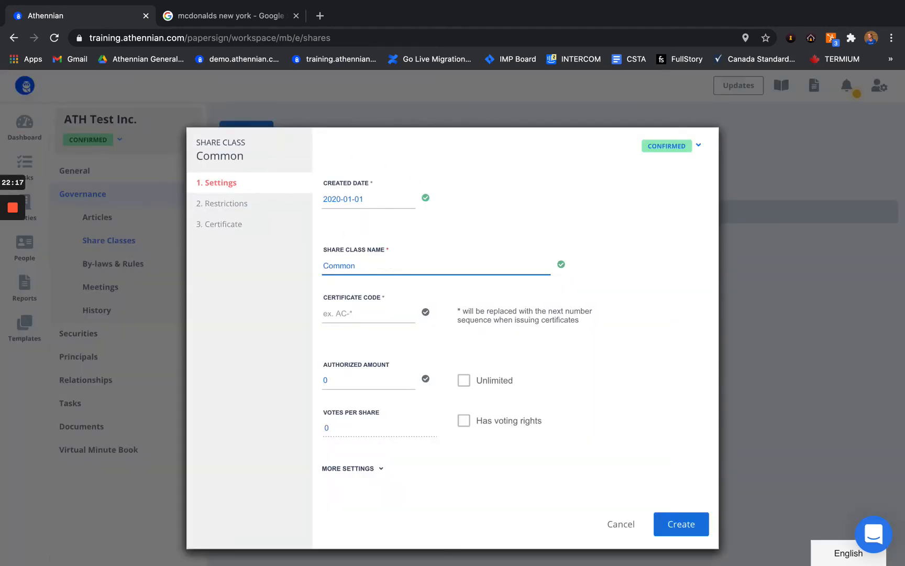
click(338, 314)
text(C-*)
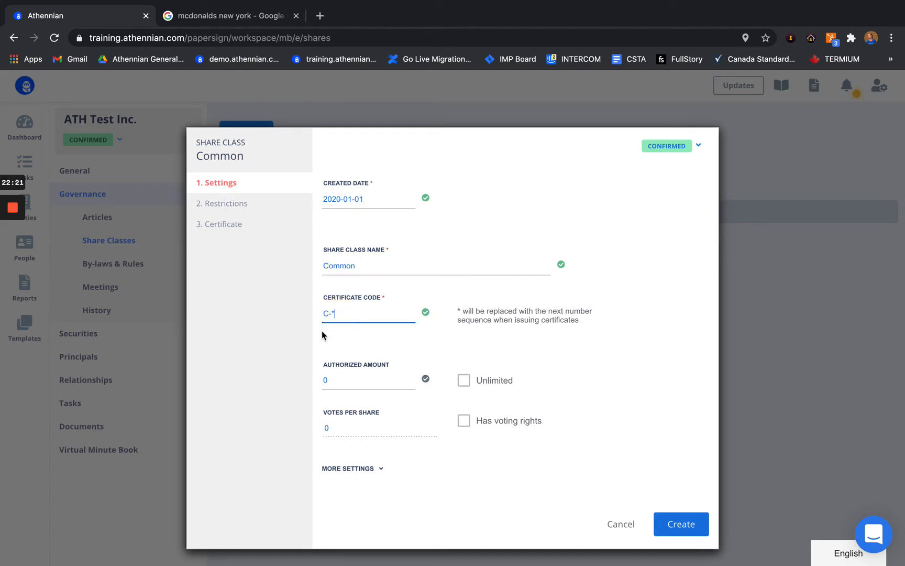
click(333, 315)
click(350, 377)
text(1000000)
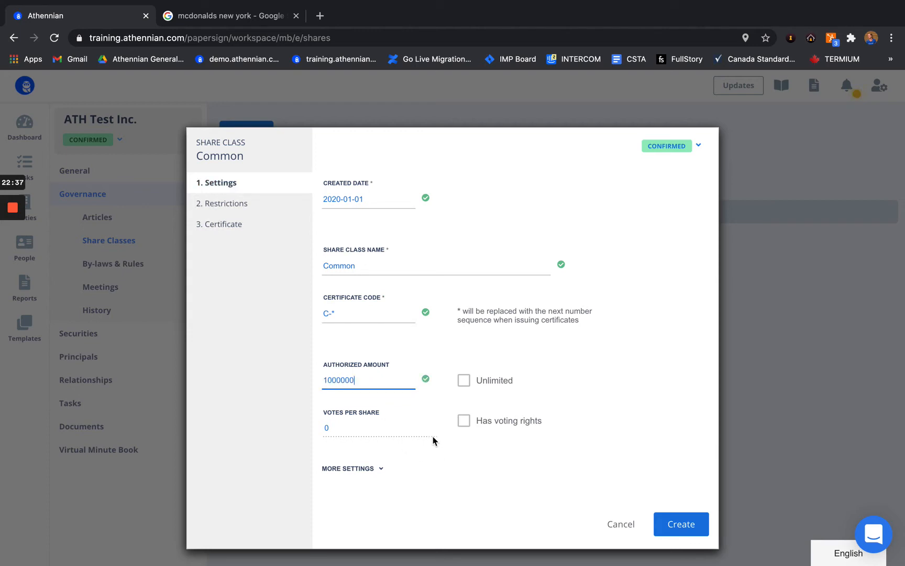
click(463, 420)
click(360, 429)
key(BackSpace)
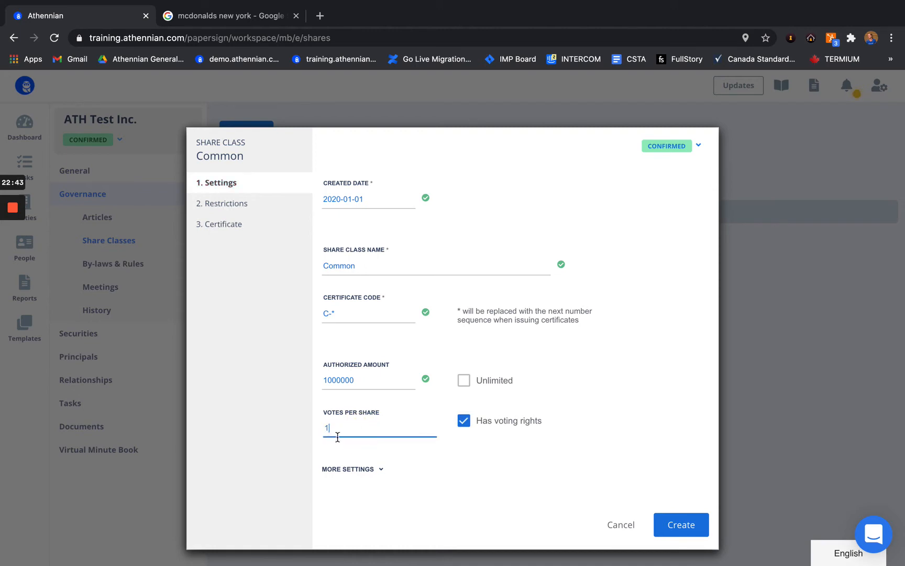
Step: Review the restrictions and certificate settings, leaving it non-redeemable, and create the Common class
click(346, 469)
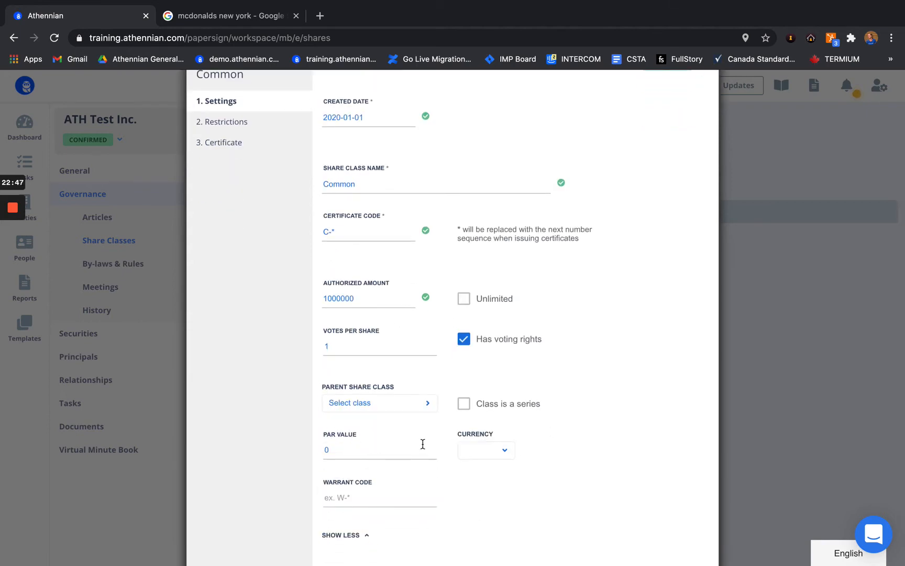
scroll(532, 401, up, 3)
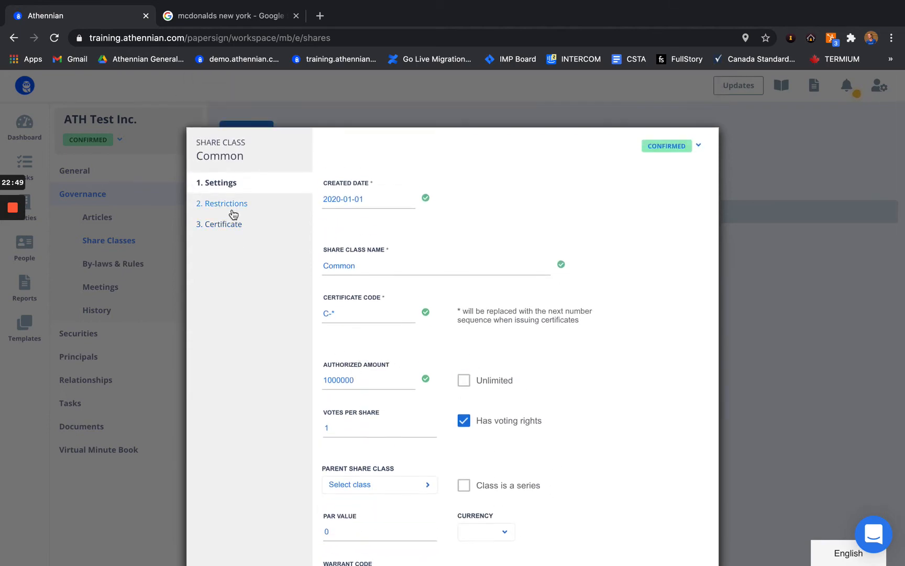
click(220, 206)
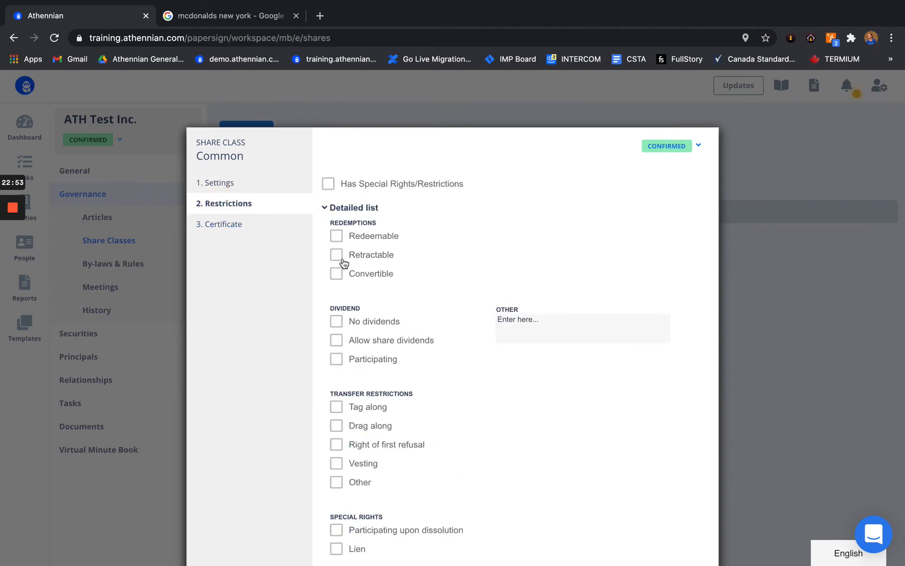
click(336, 242)
click(537, 242)
click(631, 250)
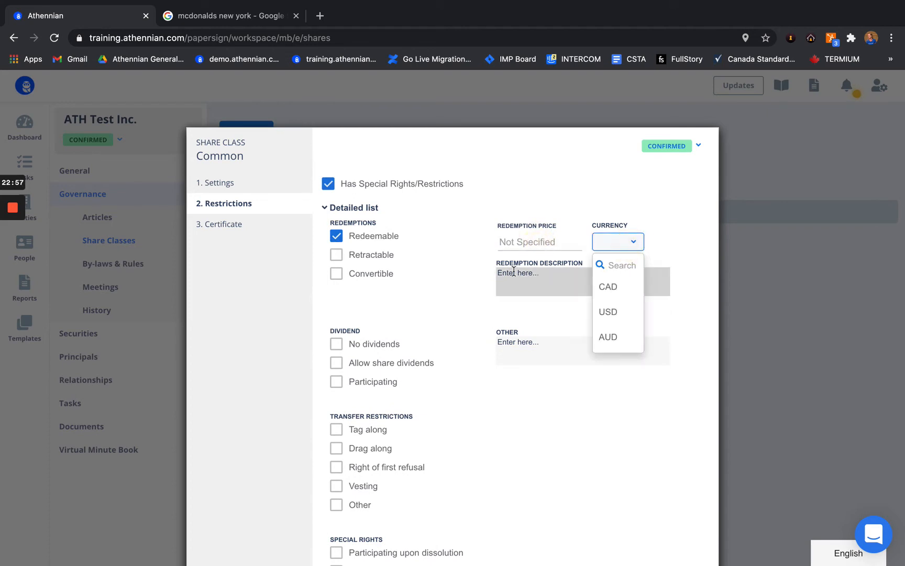
click(457, 287)
click(508, 274)
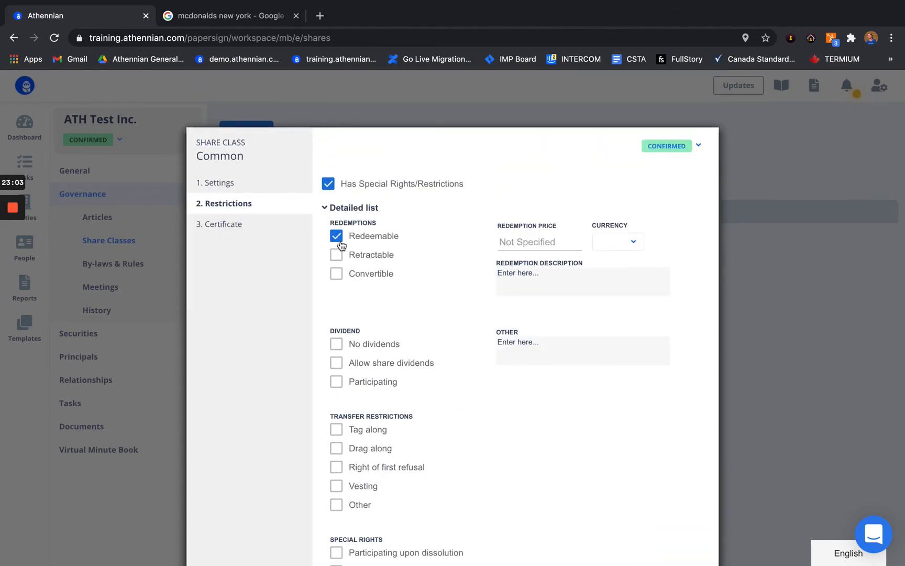
click(338, 239)
click(243, 226)
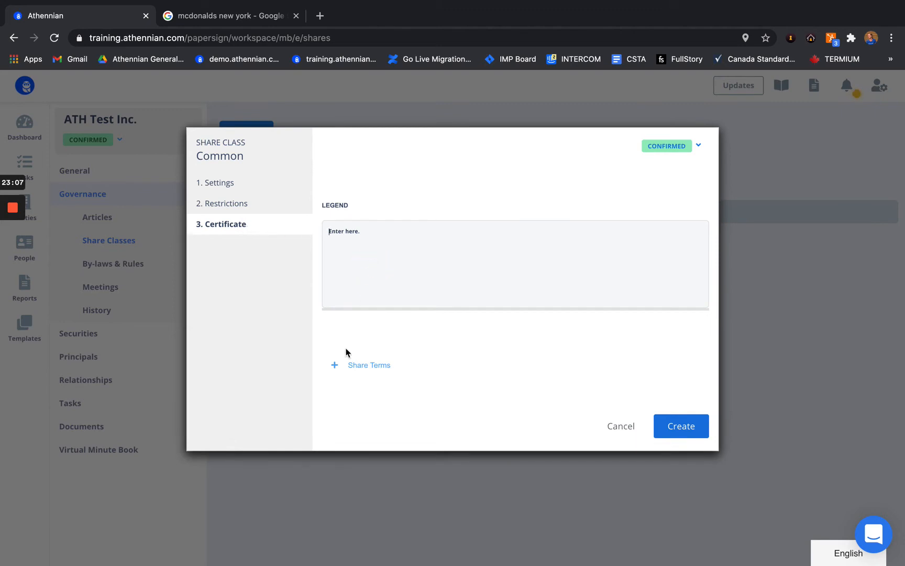
click(408, 251)
click(696, 429)
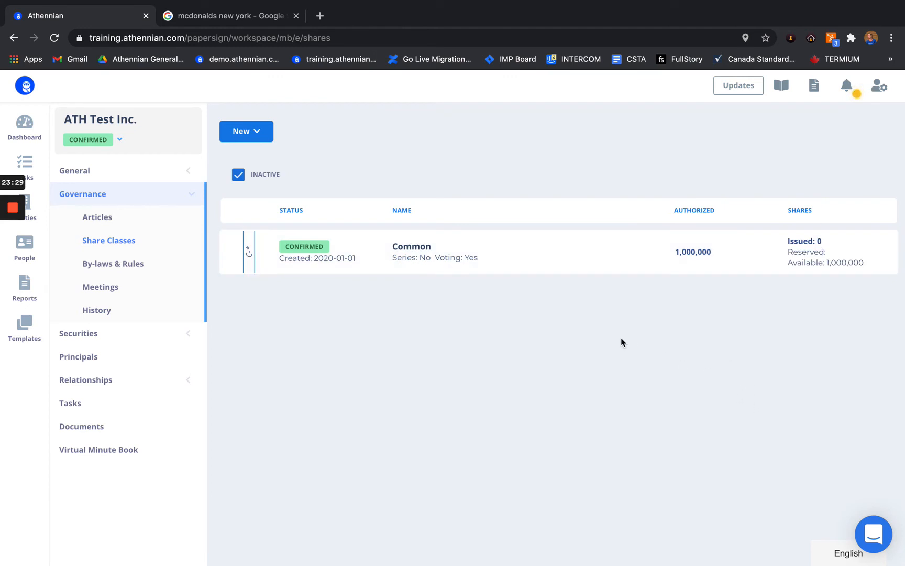
Step: Create a non-voting 'Preferred' share class with certificate code P-* and 1,000,000 authorized shares
click(240, 131)
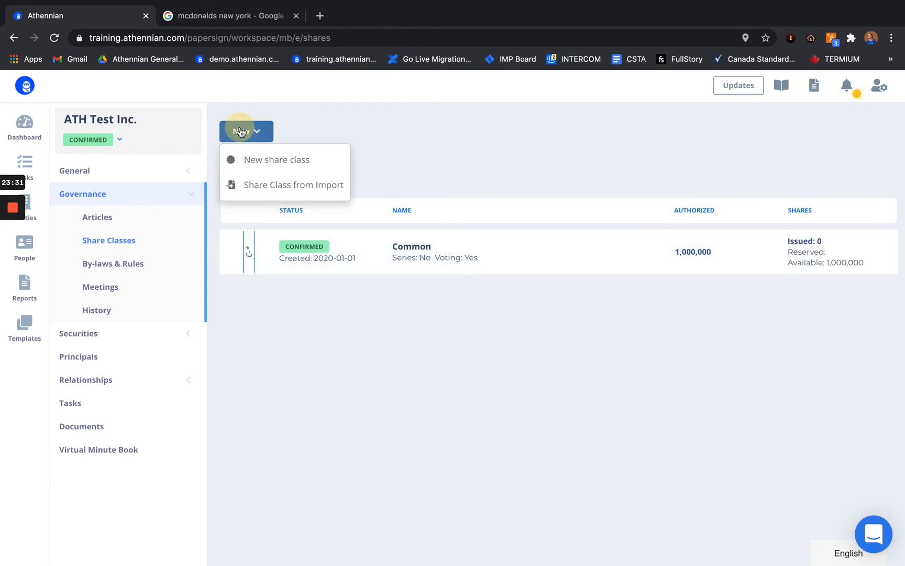
click(272, 160)
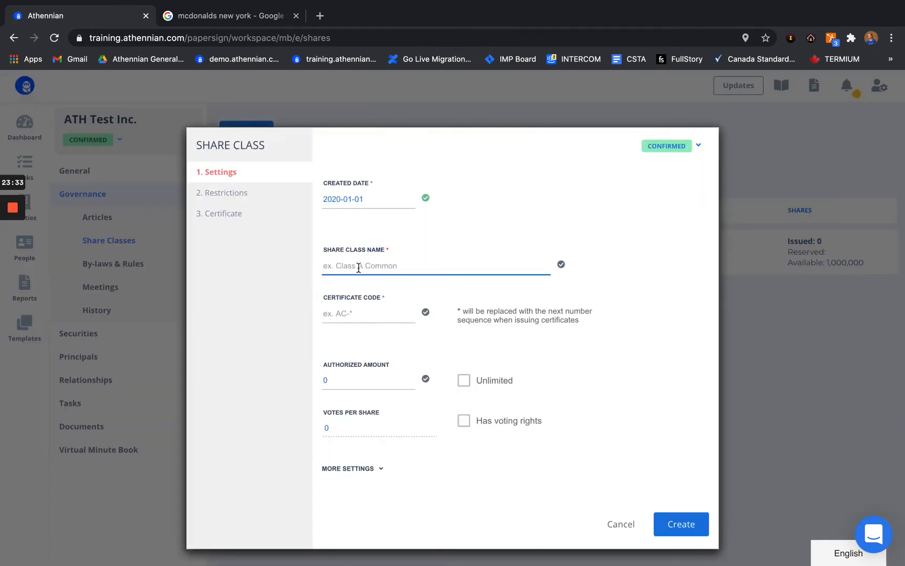
text(Preffere)
key(BackSpace)
key(BackSpace)
text(erred)
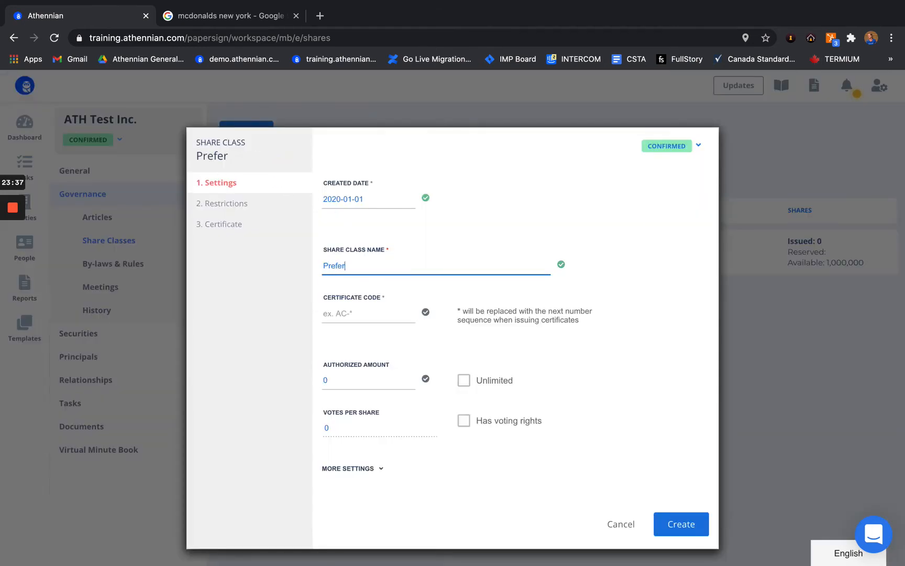
click(335, 313)
text(P-*)
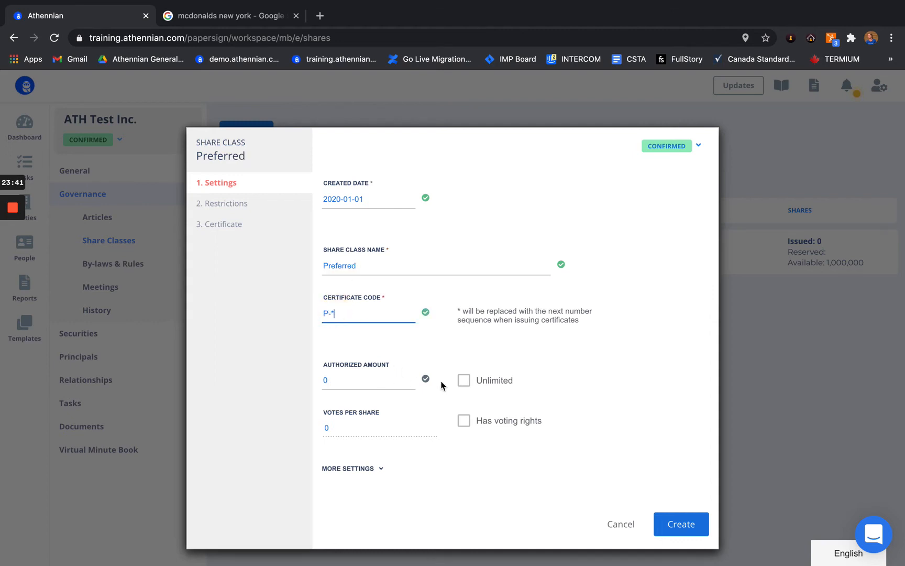
click(355, 385)
text(1000000)
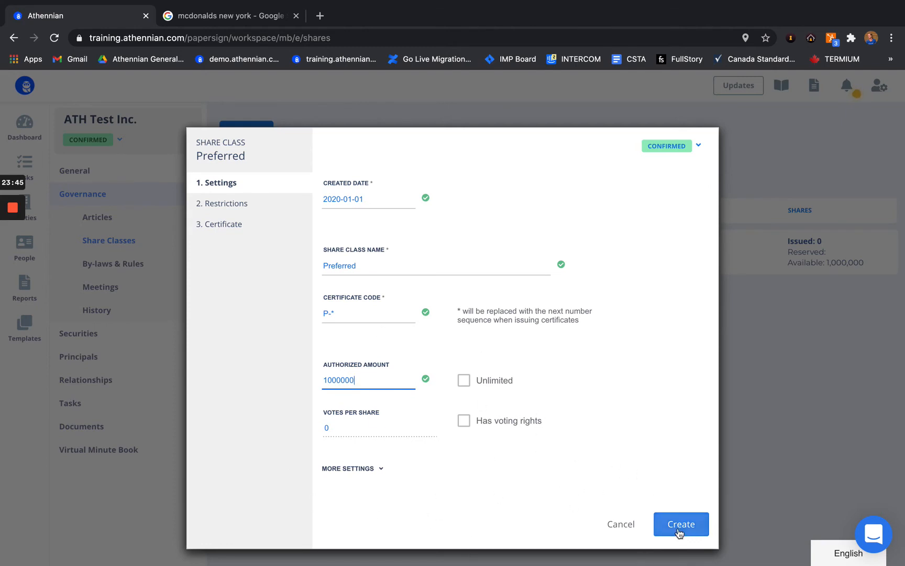
click(681, 523)
mouse_move(2, 179)
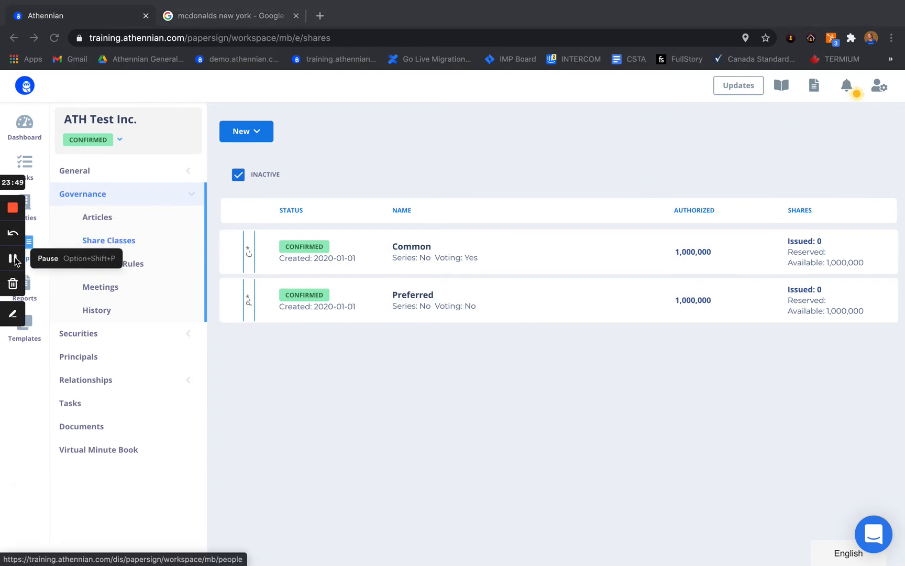
click(245, 365)
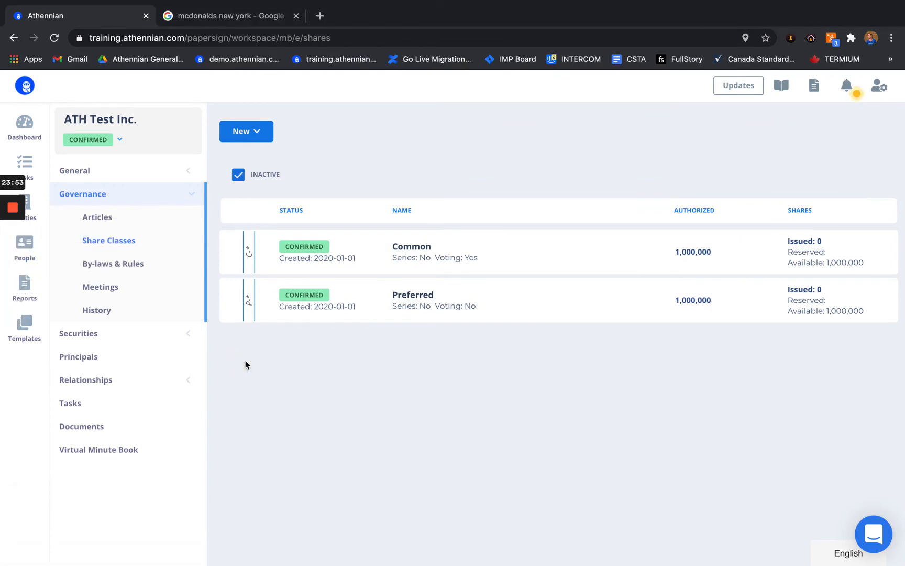
Step: Open ATH Test Inc.'s share transactions, view the Preferred class, and collapse the Securities menu
click(193, 334)
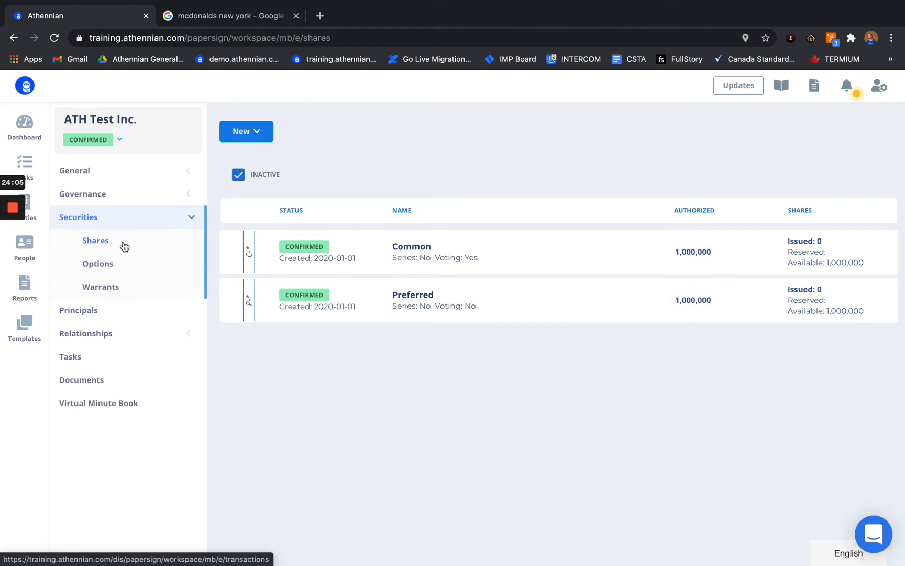
click(95, 245)
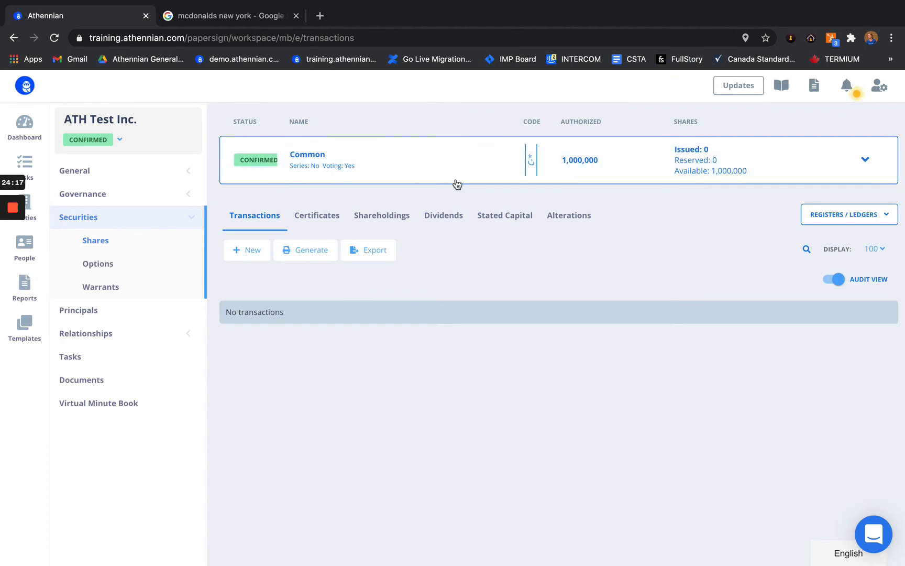
click(414, 161)
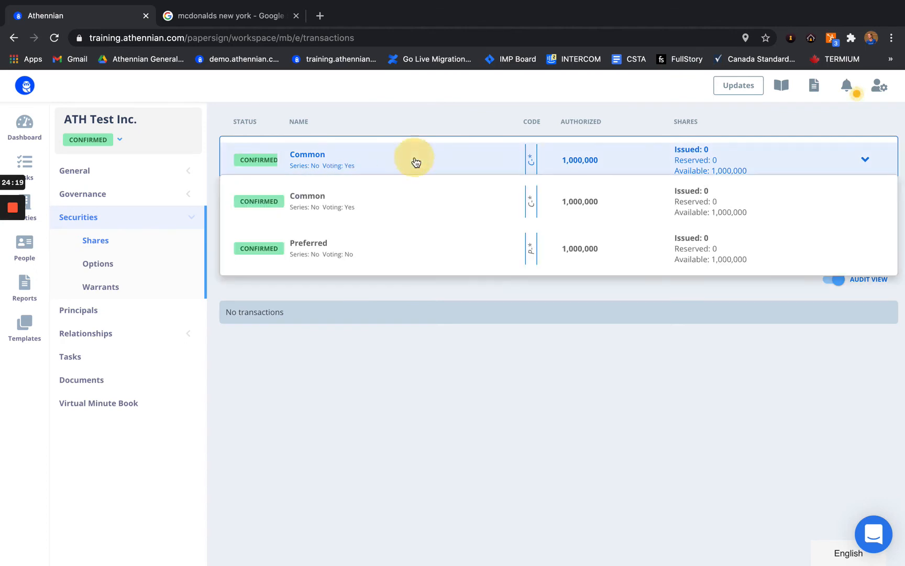
click(362, 258)
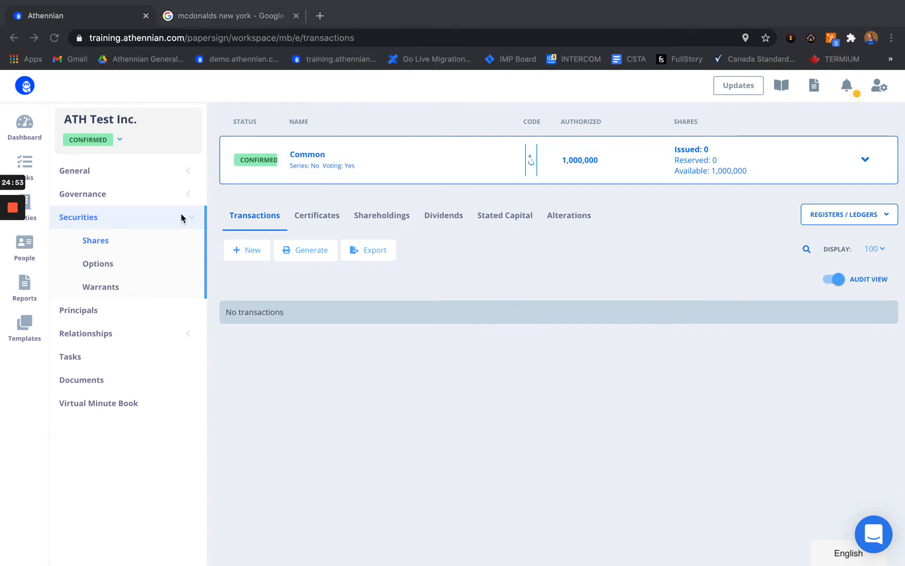
click(183, 215)
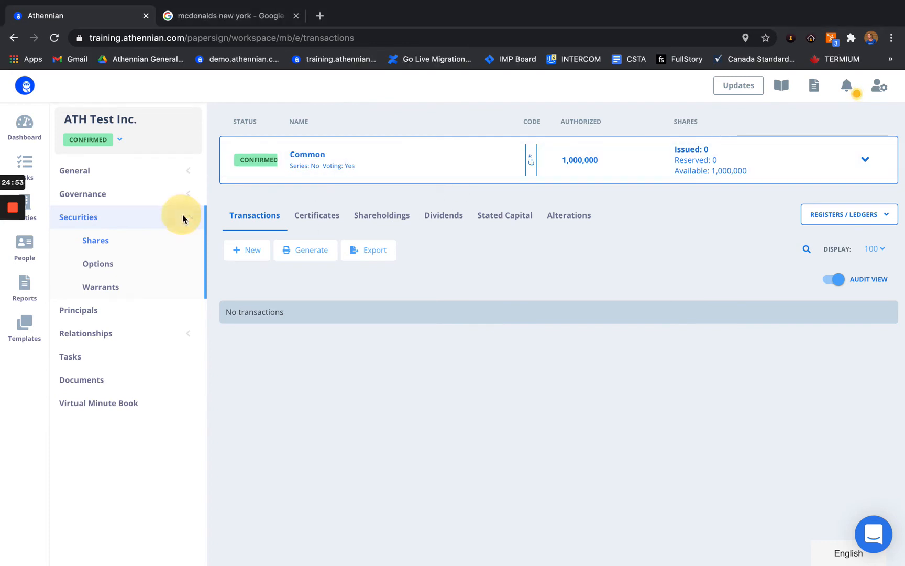
click(194, 218)
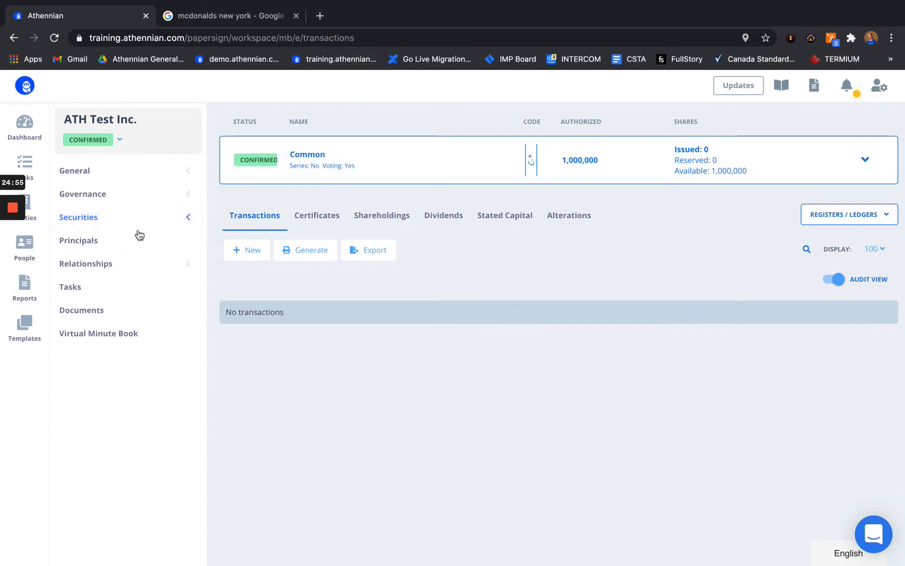
Step: Start a new principal on the Principals page using the first listed existing person profile
click(108, 245)
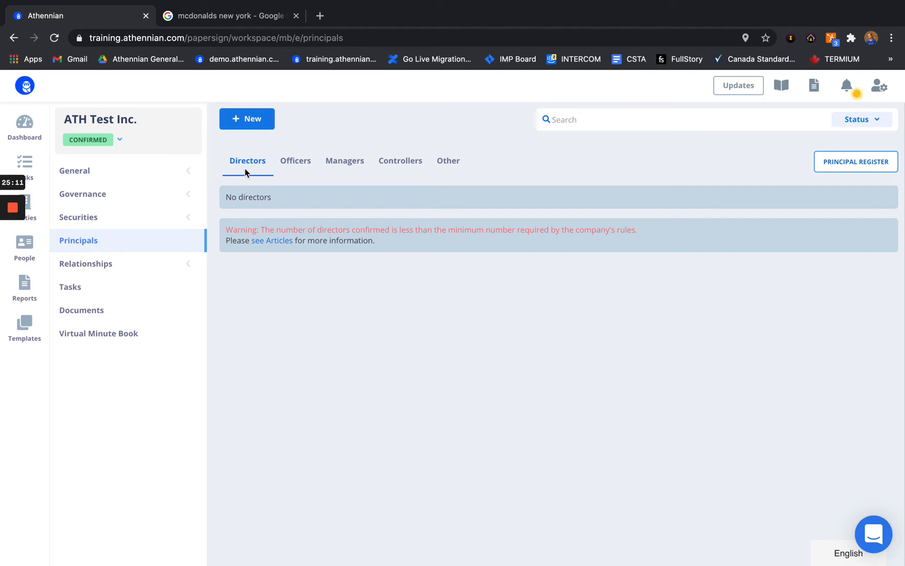
click(259, 126)
mouse_move(14, 210)
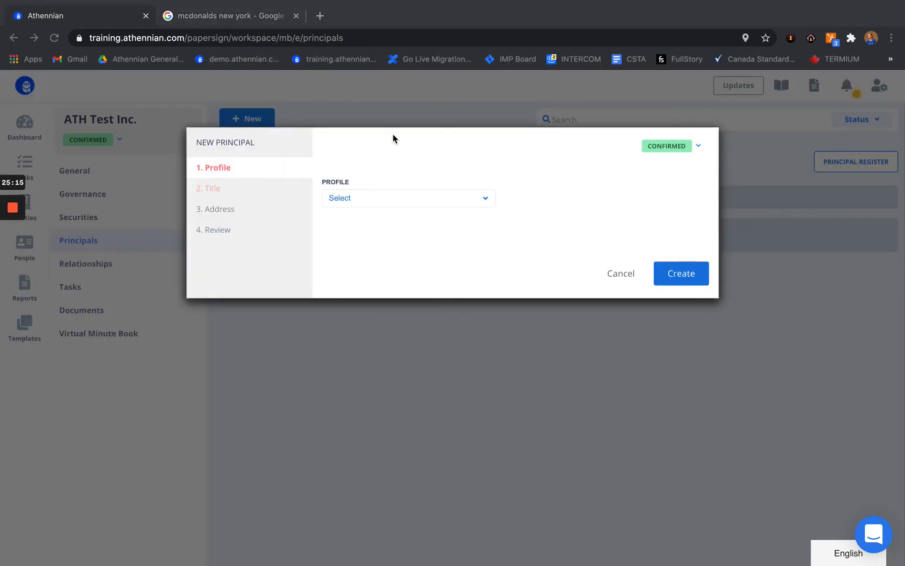
click(389, 198)
click(390, 200)
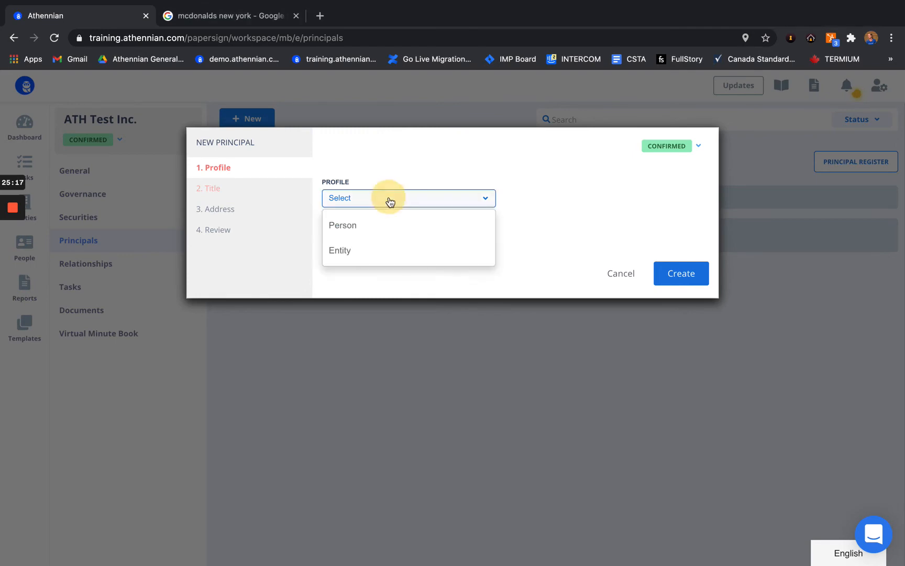
click(363, 229)
scroll(366, 304, down, 5)
scroll(367, 306, up, 5)
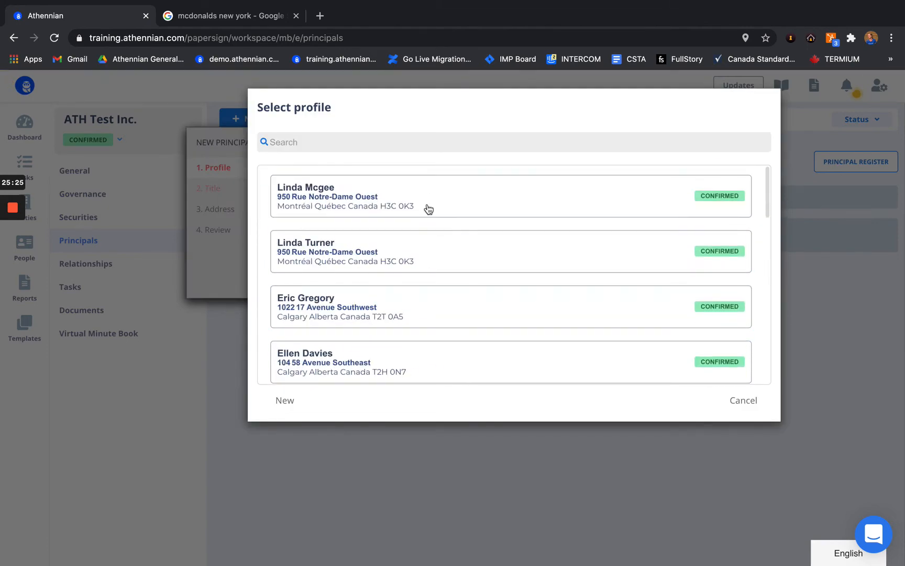
click(301, 404)
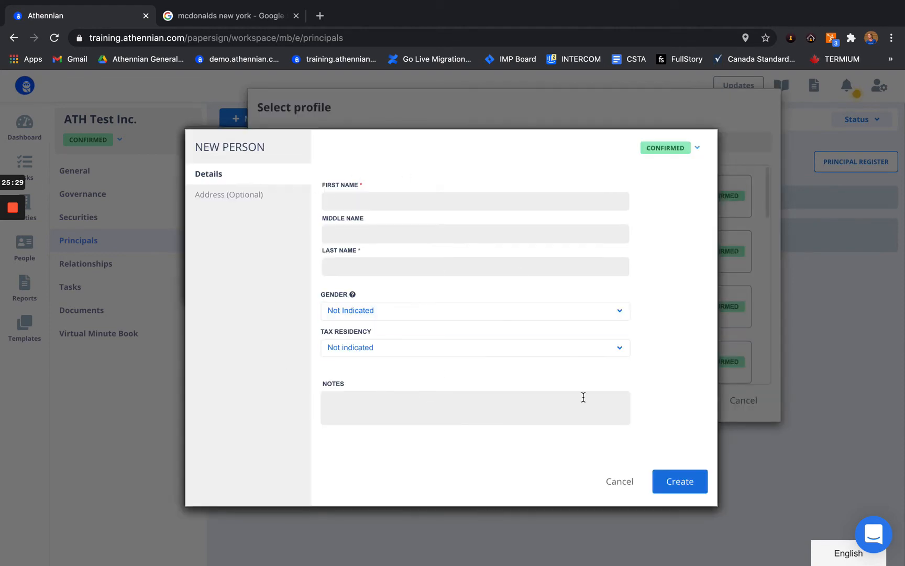
click(618, 480)
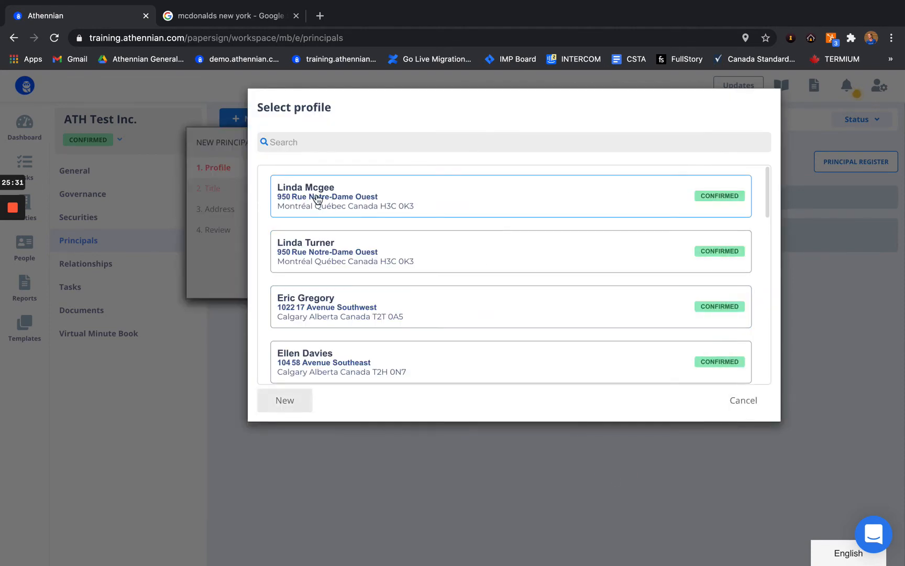
click(522, 197)
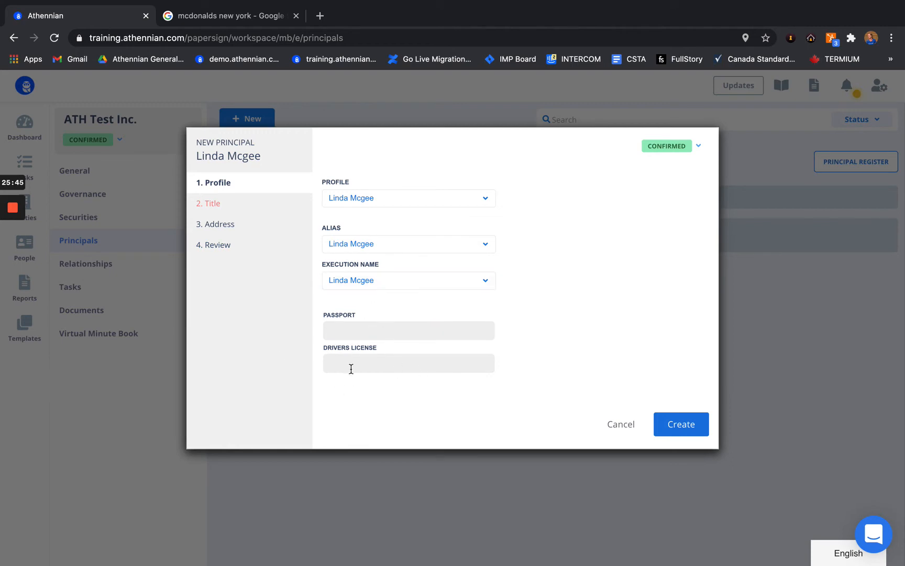
Step: Keep the Director title and set the elected date to 2020-01-01
click(218, 204)
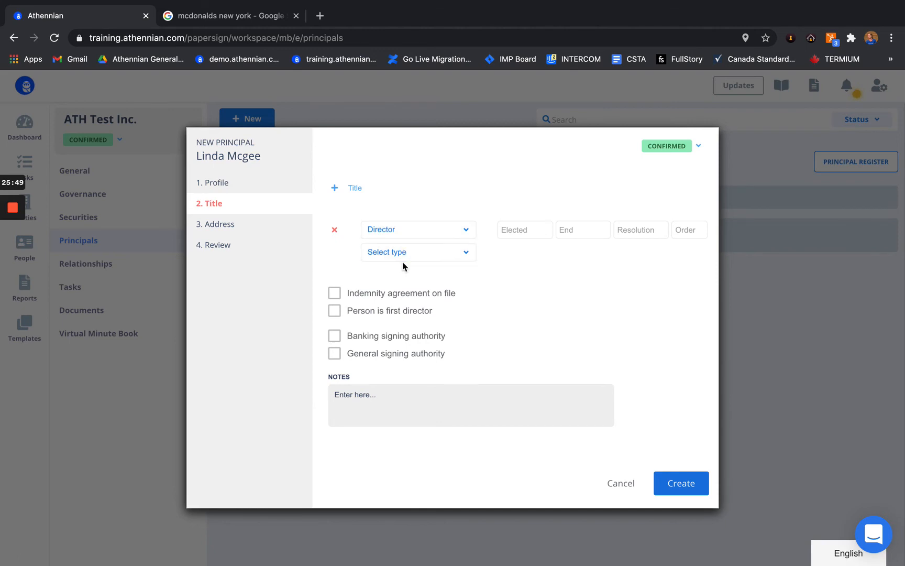
scroll(392, 324, down, 2)
scroll(396, 328, up, 2)
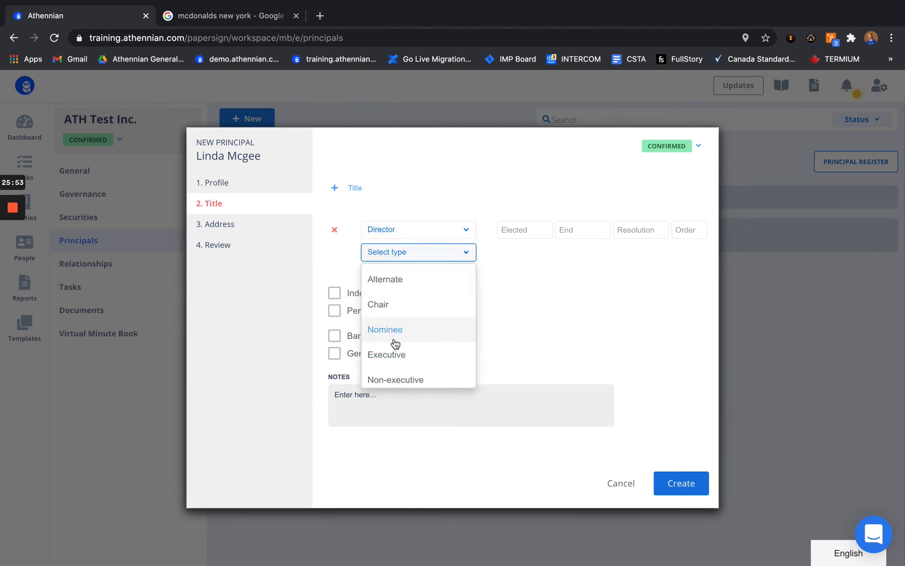
click(554, 303)
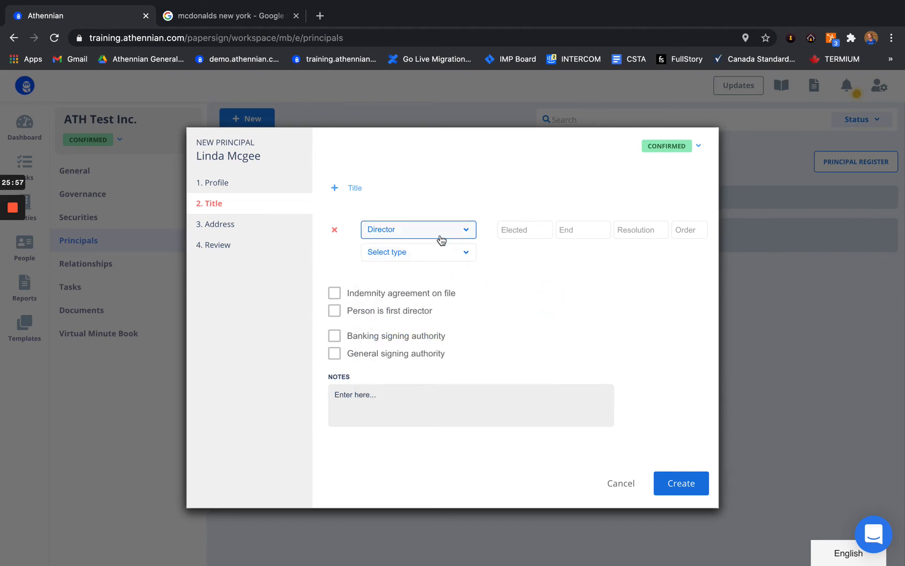
click(518, 229)
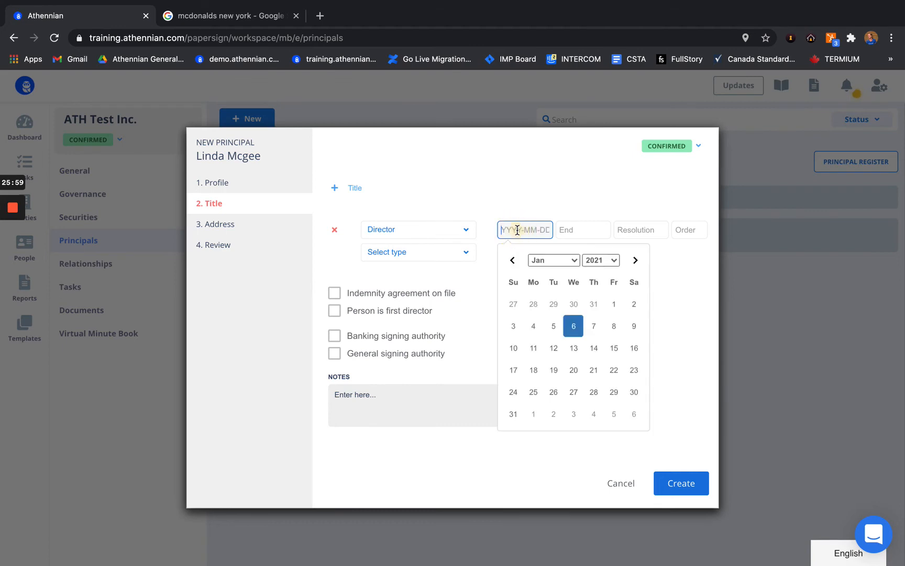
click(590, 261)
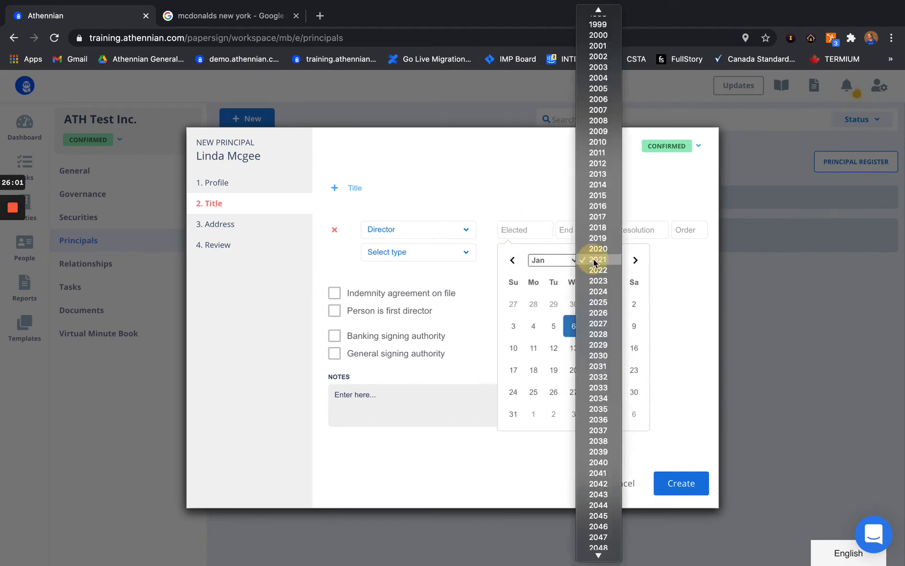
click(598, 249)
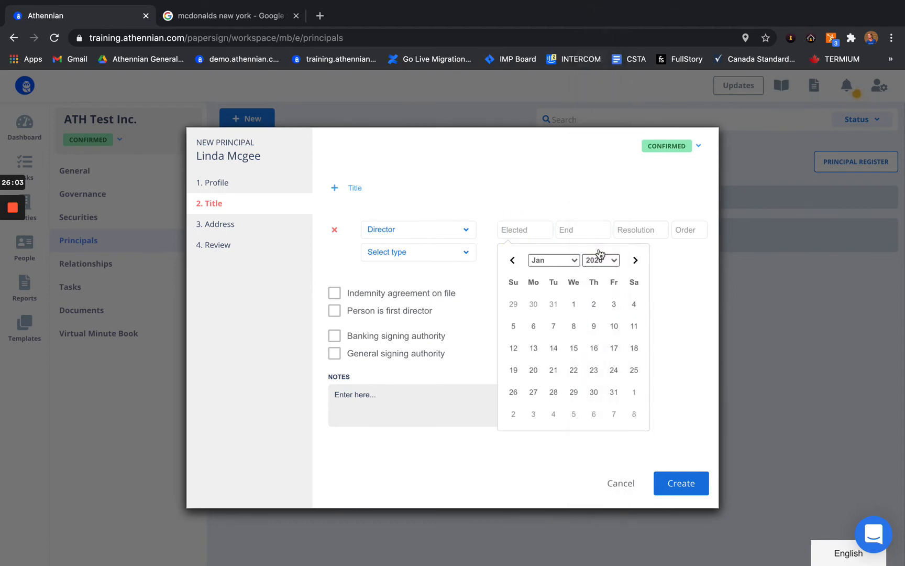
click(572, 305)
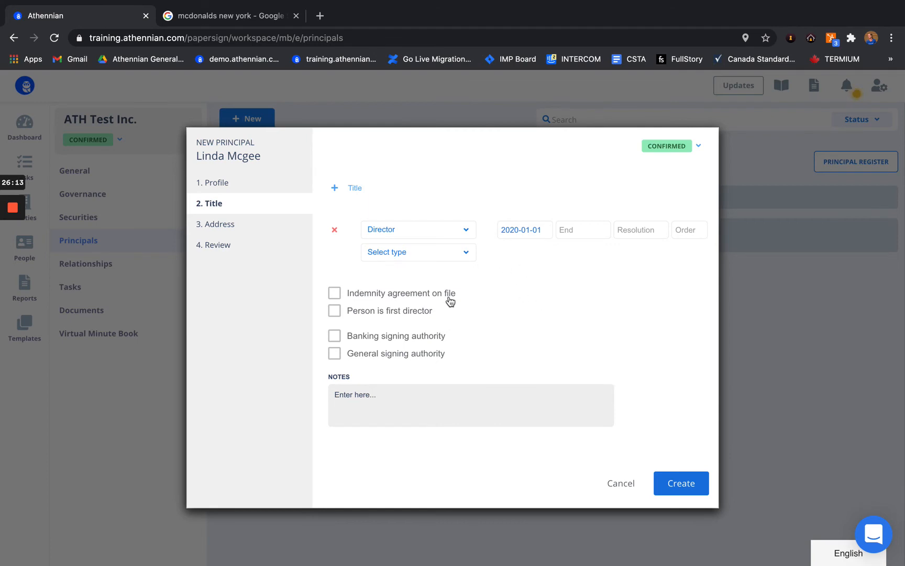
Step: Step through resolution, Montréal address and review, create the director, and open their details
click(630, 235)
click(225, 229)
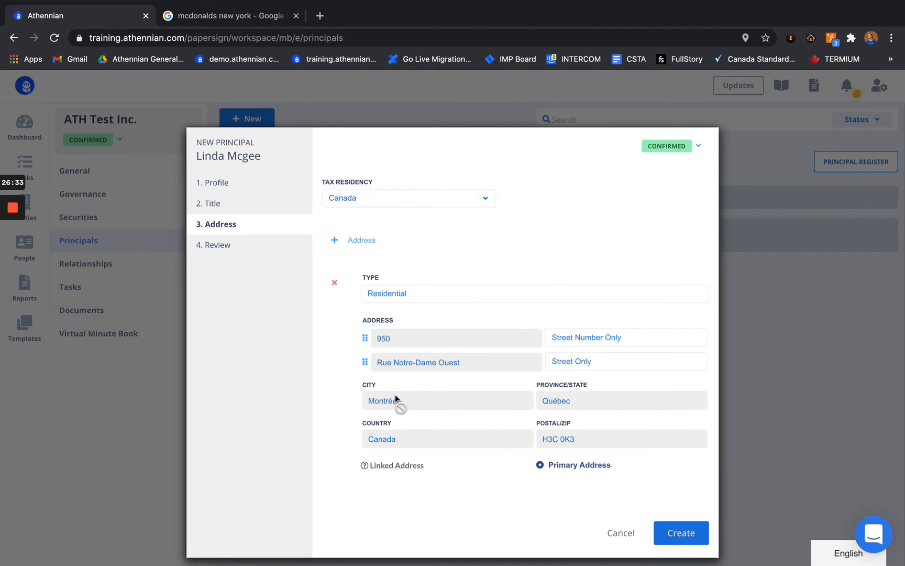
click(218, 244)
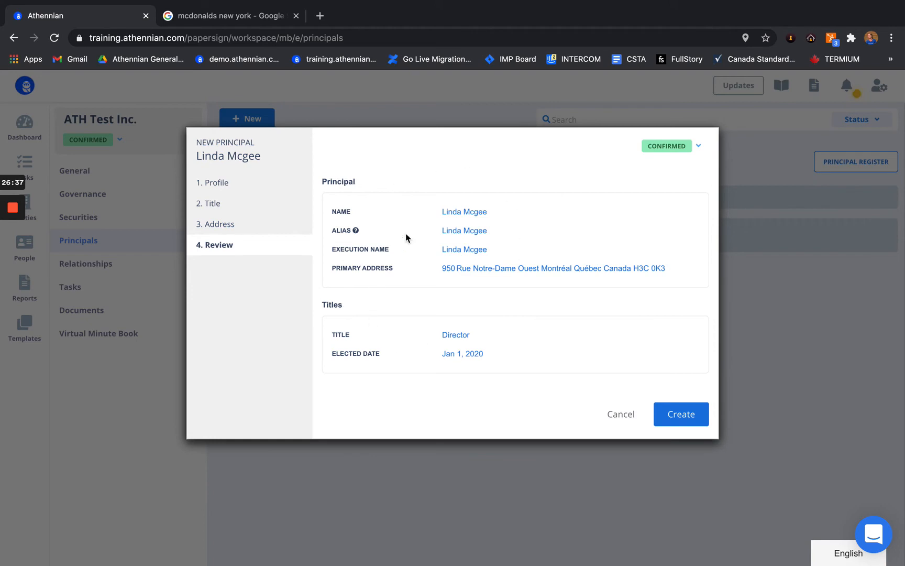
click(682, 415)
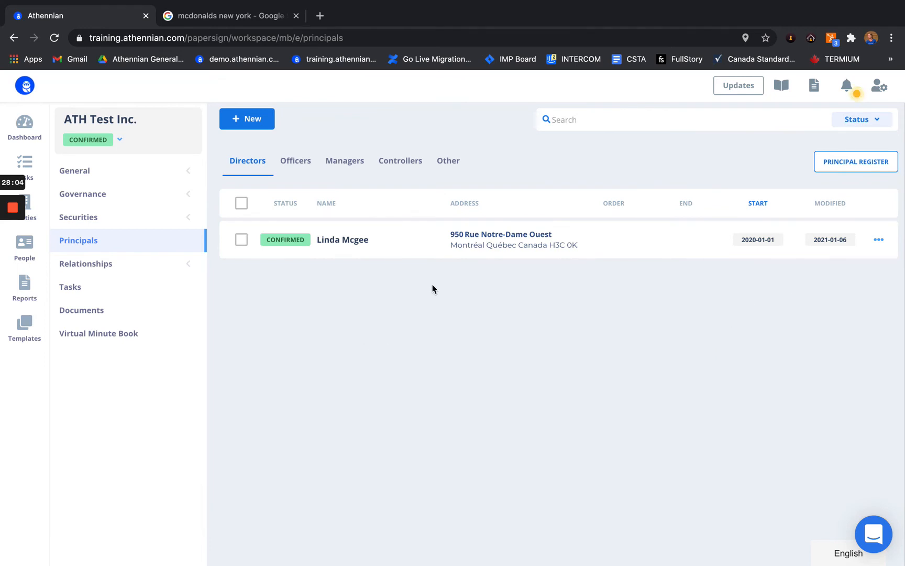
click(410, 239)
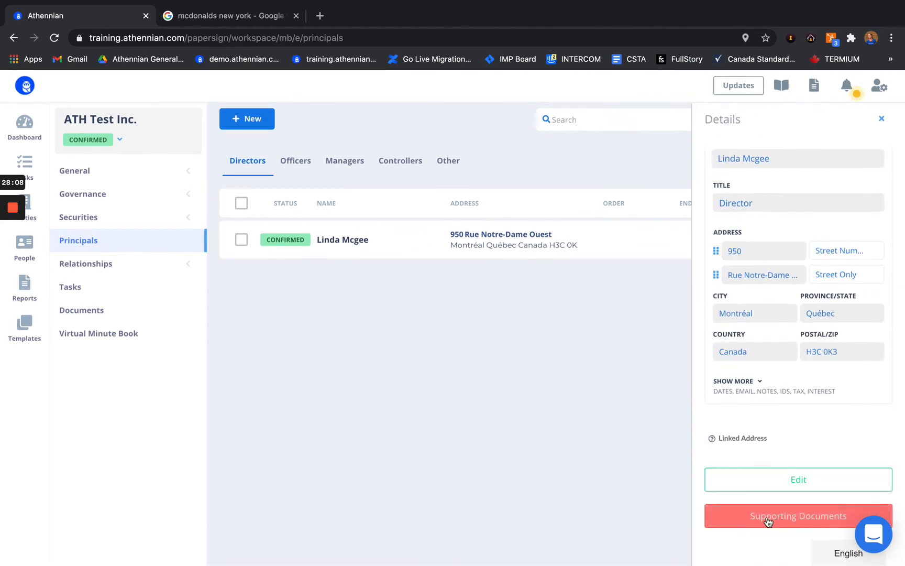
Step: Merge the Director Register and Officer Register templates into documents and view them
click(786, 516)
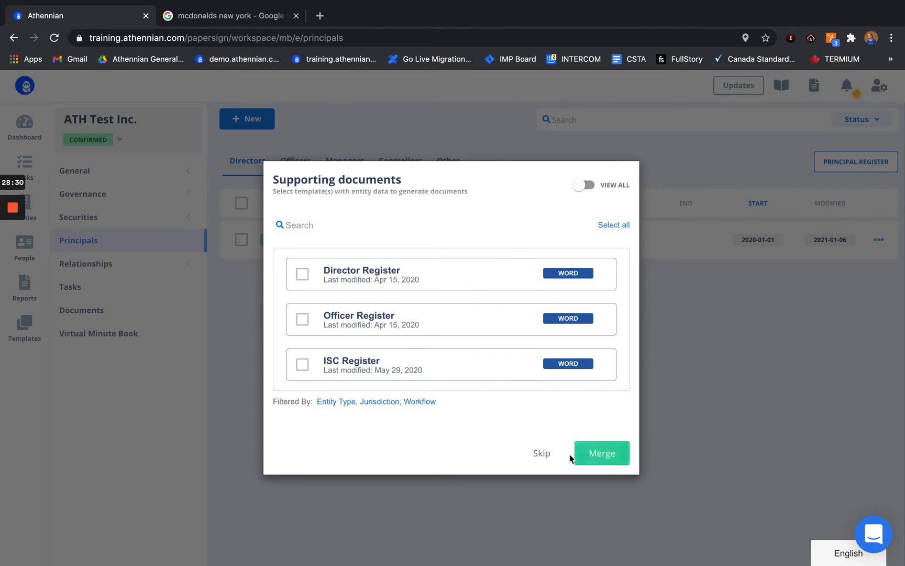
click(465, 281)
click(454, 310)
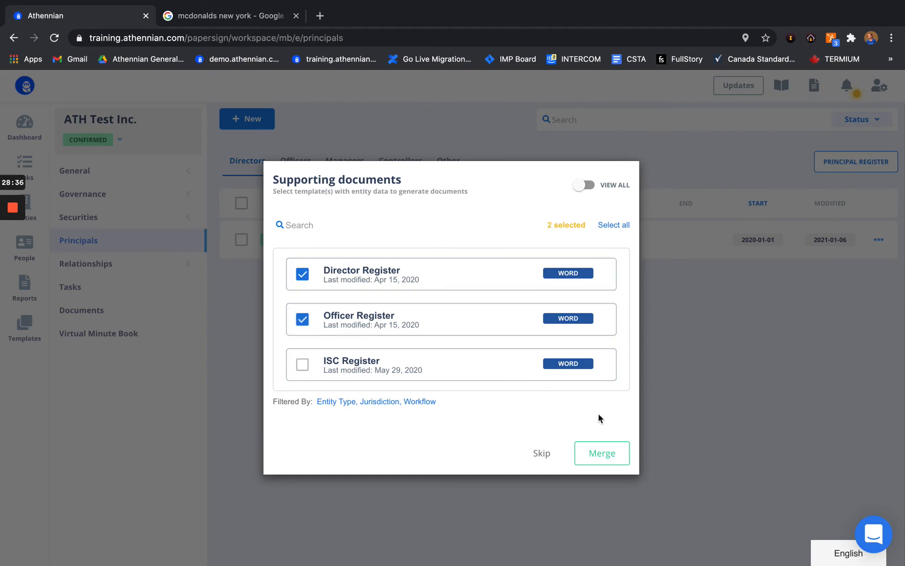
click(598, 466)
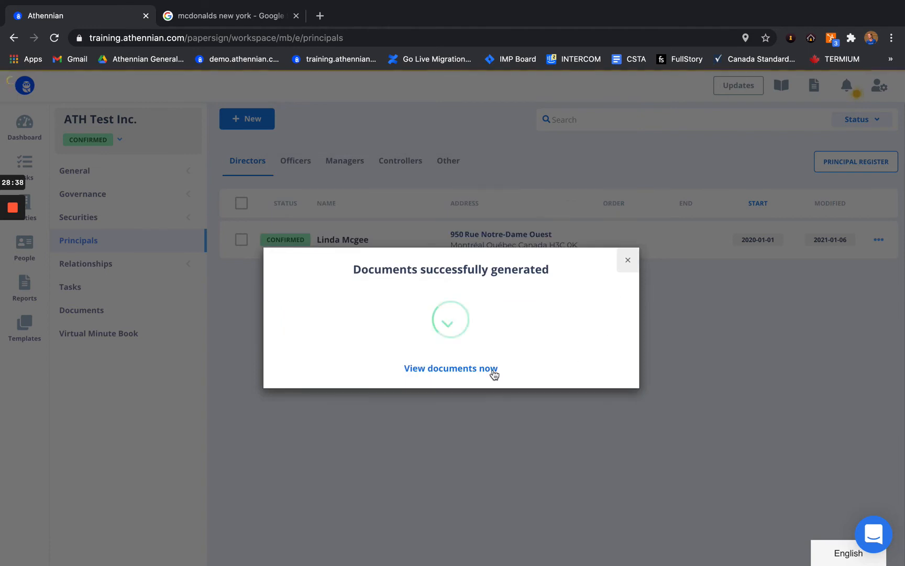
click(439, 368)
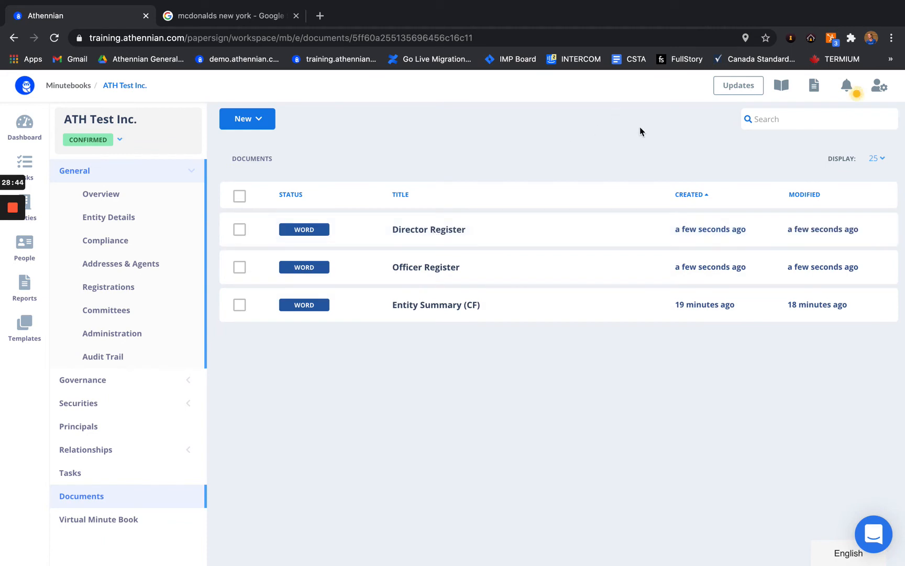
Step: Open the Director Register document, then return to Principals and start another new principal
click(434, 228)
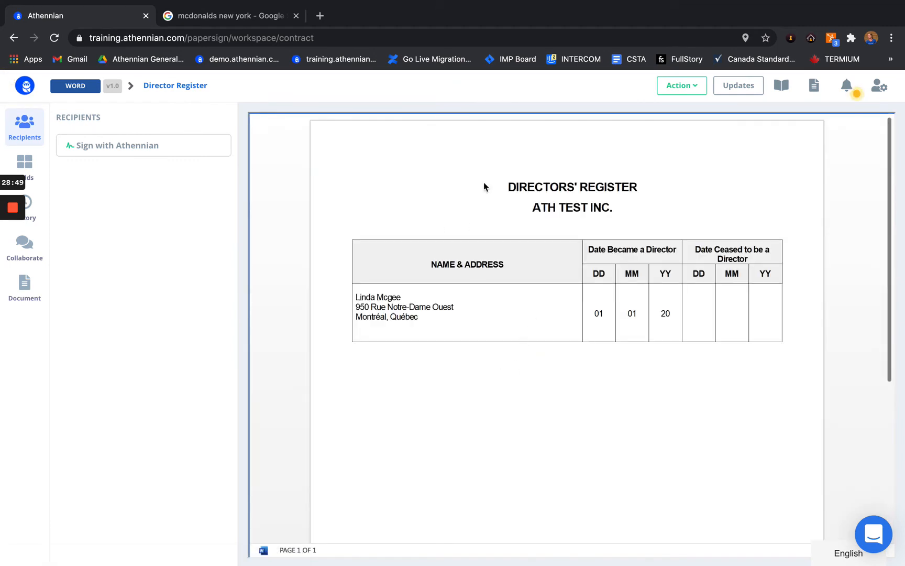
click(681, 85)
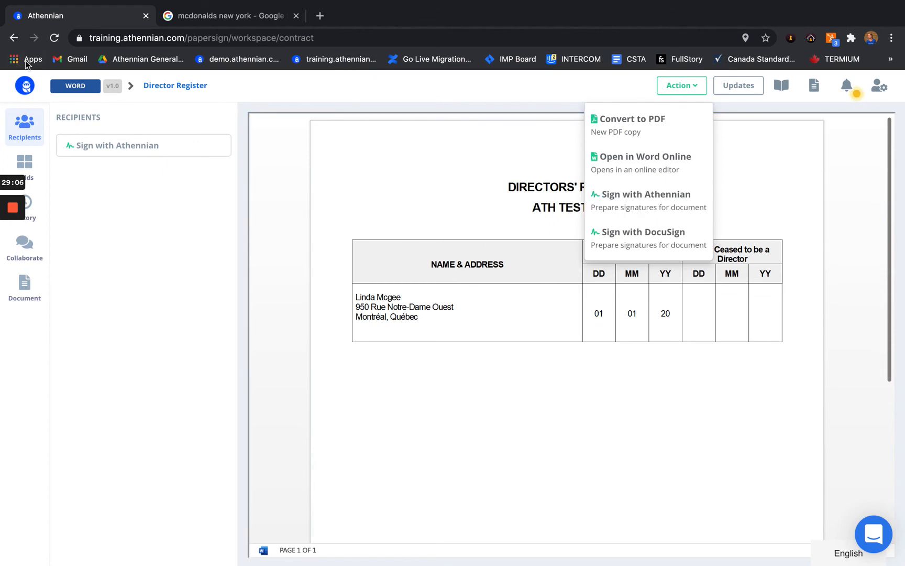
click(13, 38)
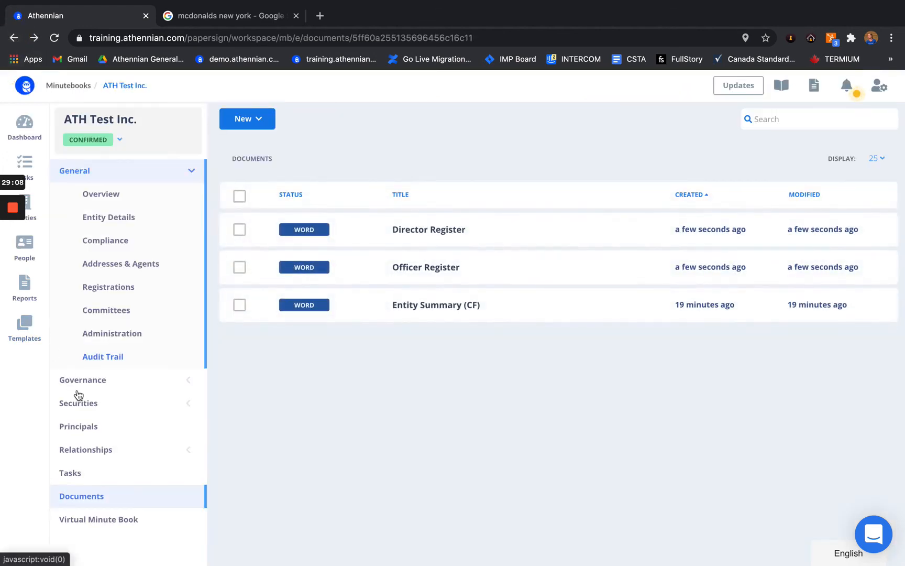
click(87, 428)
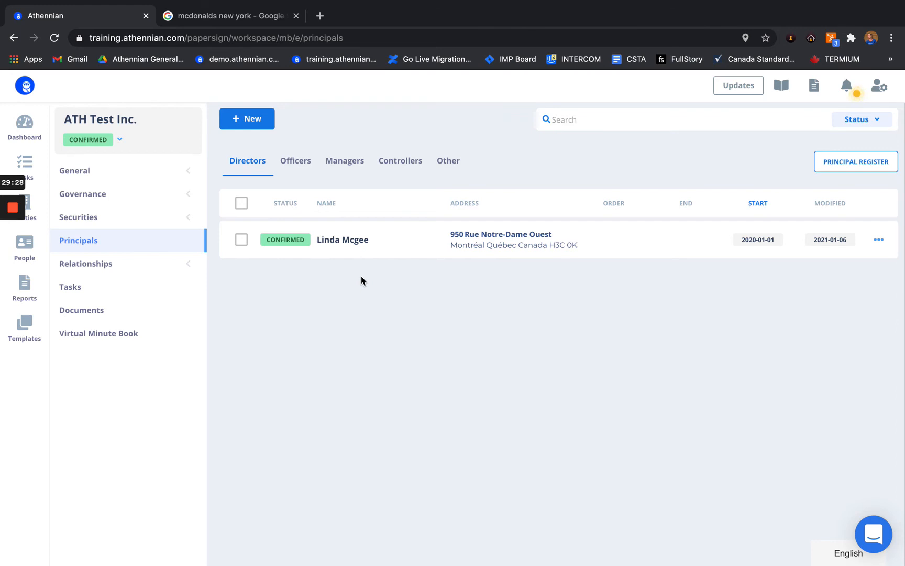
click(252, 120)
Step: Choose an existing person as the principal and set the Director elected date to January 11, 2021
click(347, 210)
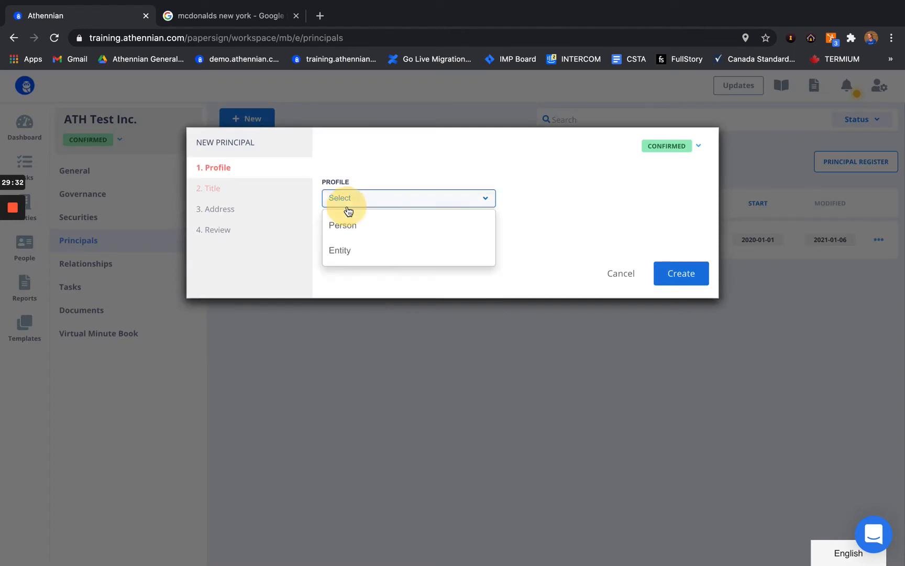
click(349, 230)
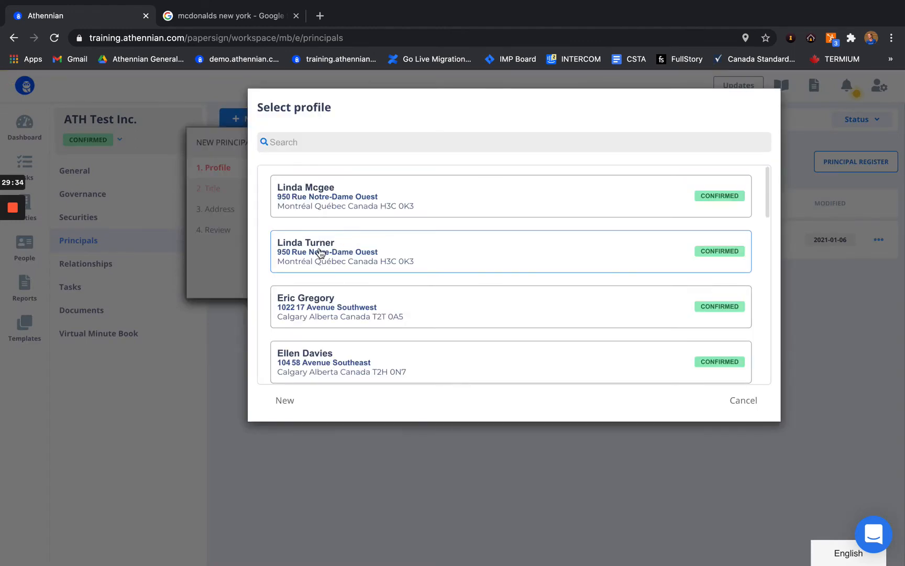
click(320, 252)
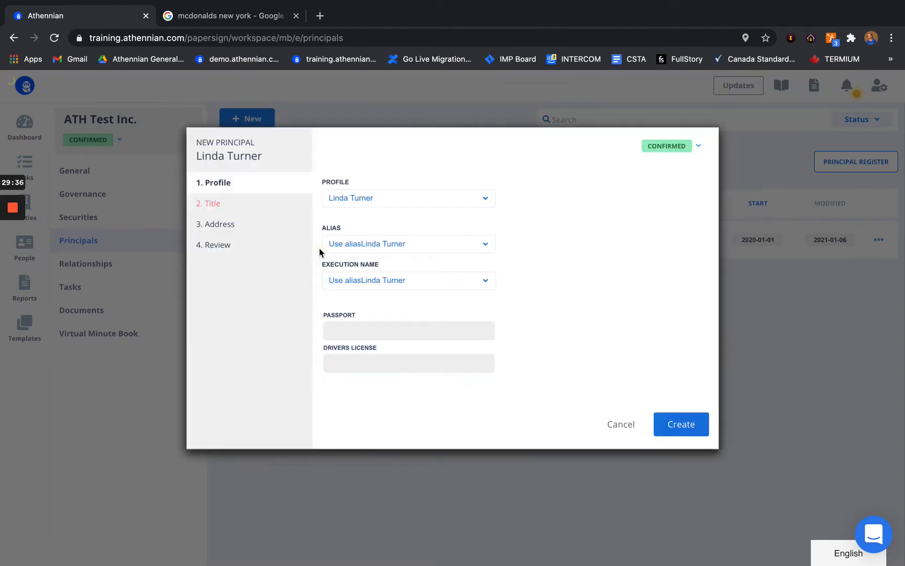
click(235, 202)
click(515, 230)
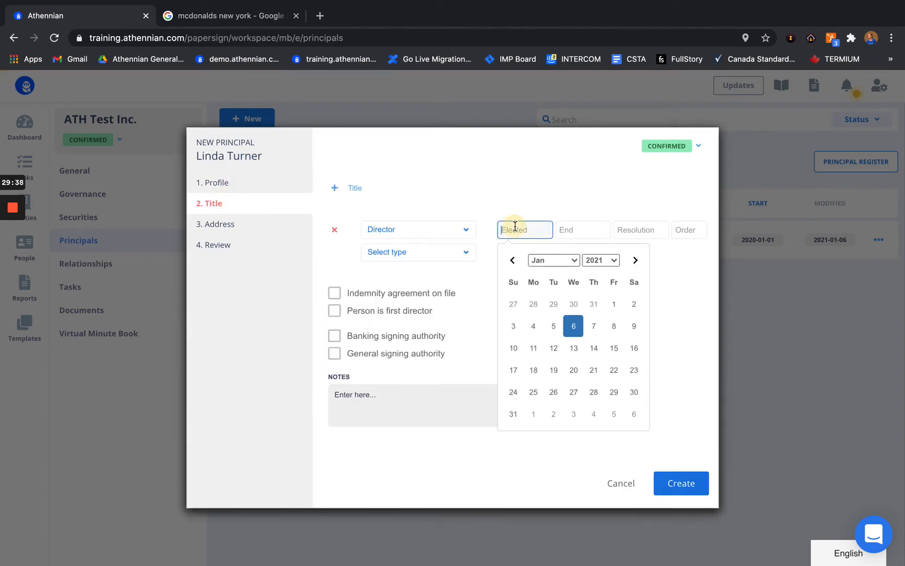
click(548, 259)
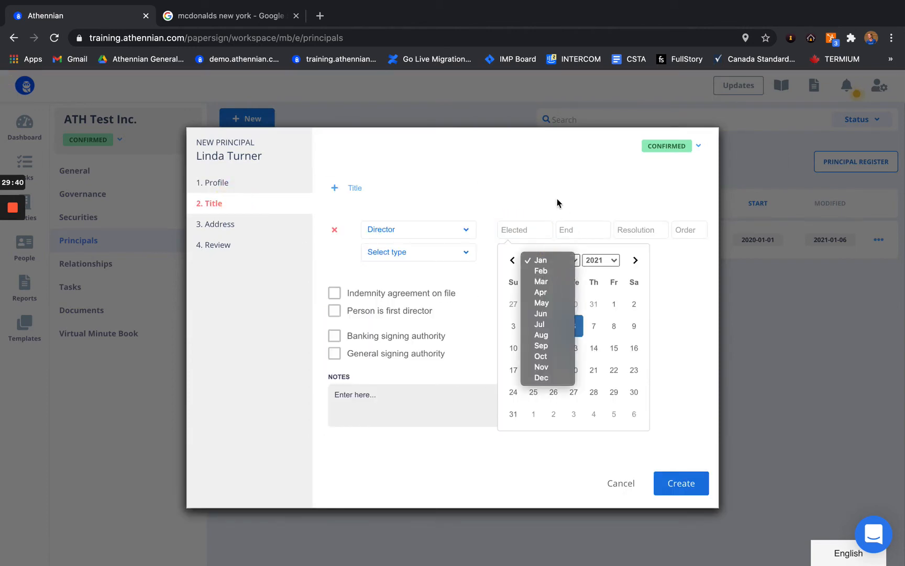
click(648, 273)
click(537, 348)
Step: Set the new director's status to INCOMING, create them, and go to the Tasks page
click(226, 223)
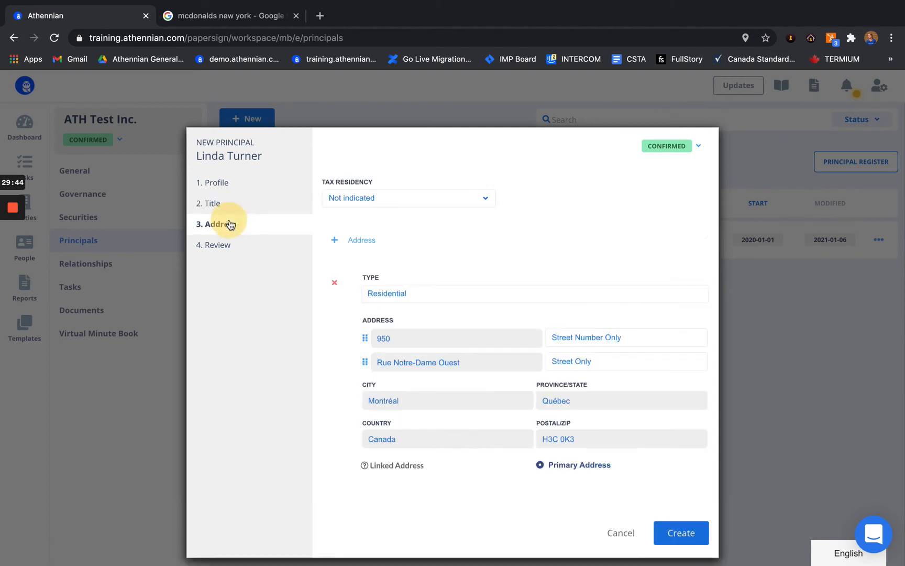
click(217, 252)
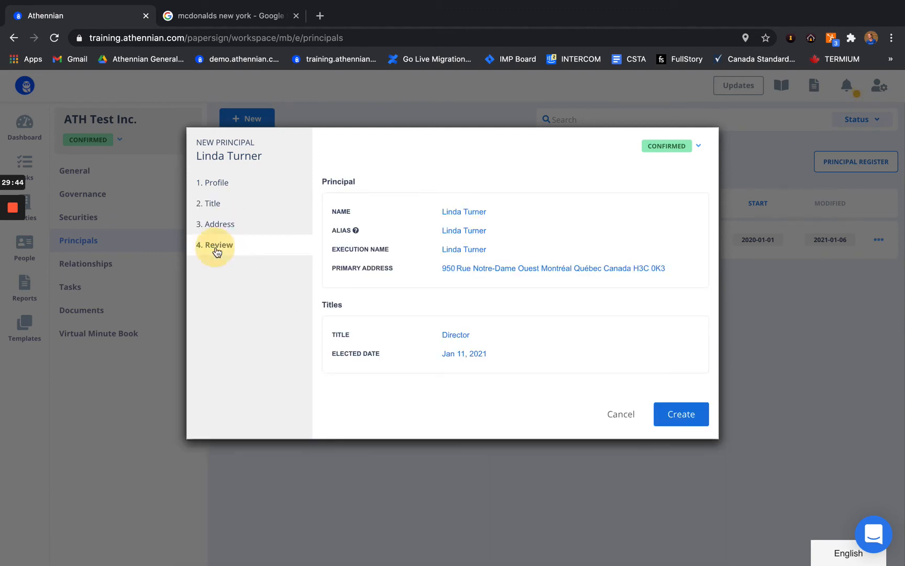
click(671, 151)
click(682, 179)
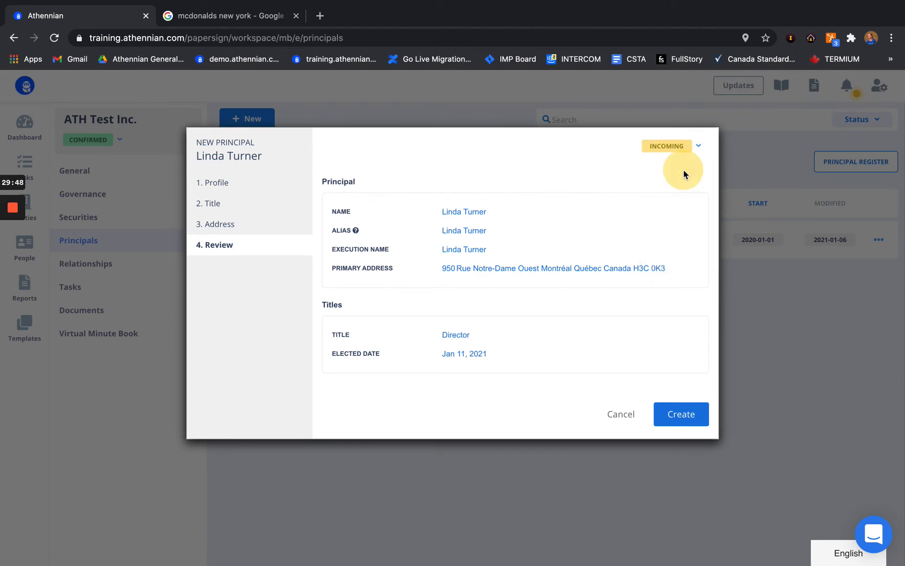
click(683, 414)
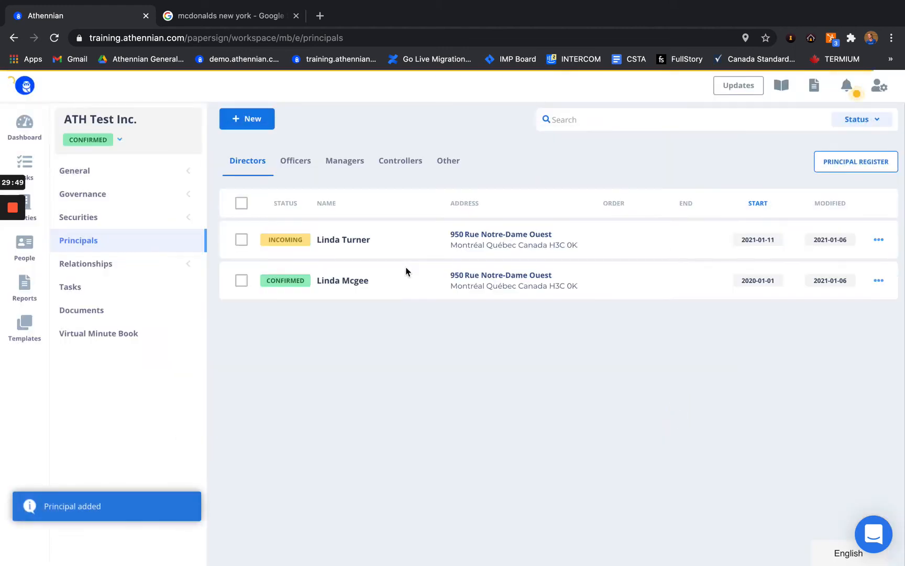
click(82, 288)
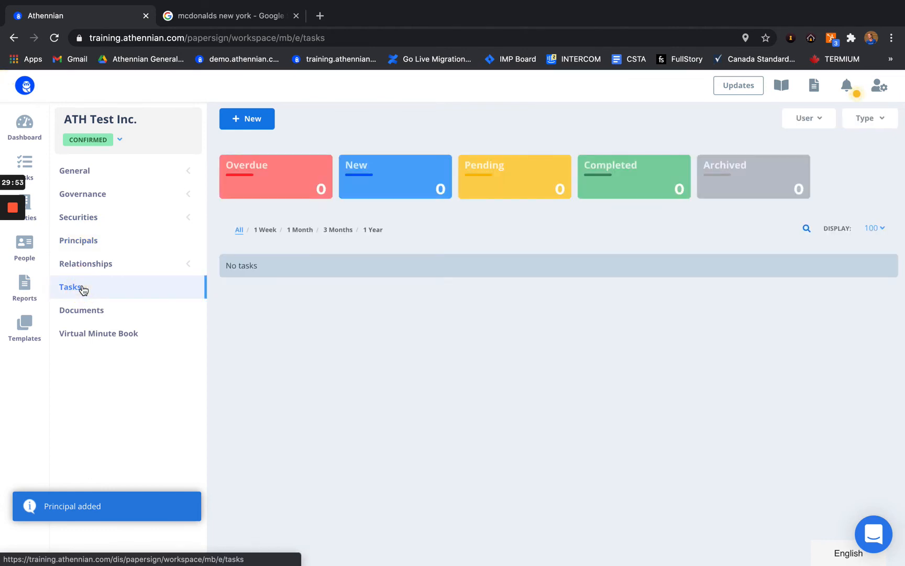
click(241, 116)
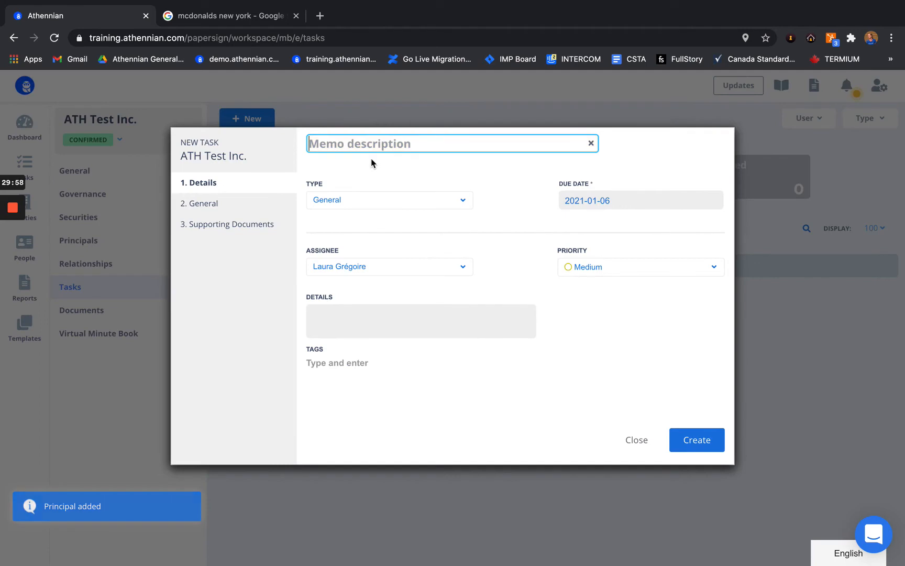
text(Election of L. Turner)
click(385, 198)
scroll(370, 272, down, 3)
click(352, 300)
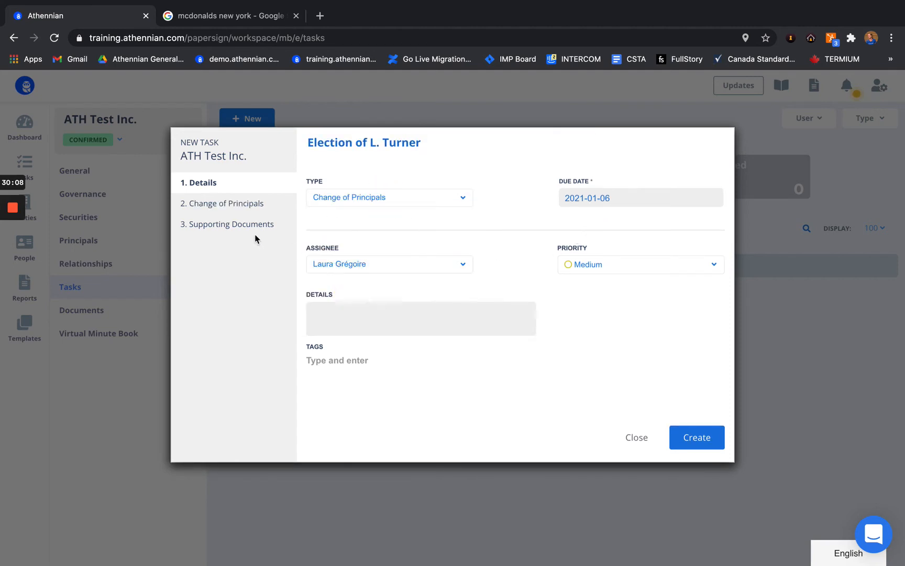
click(641, 199)
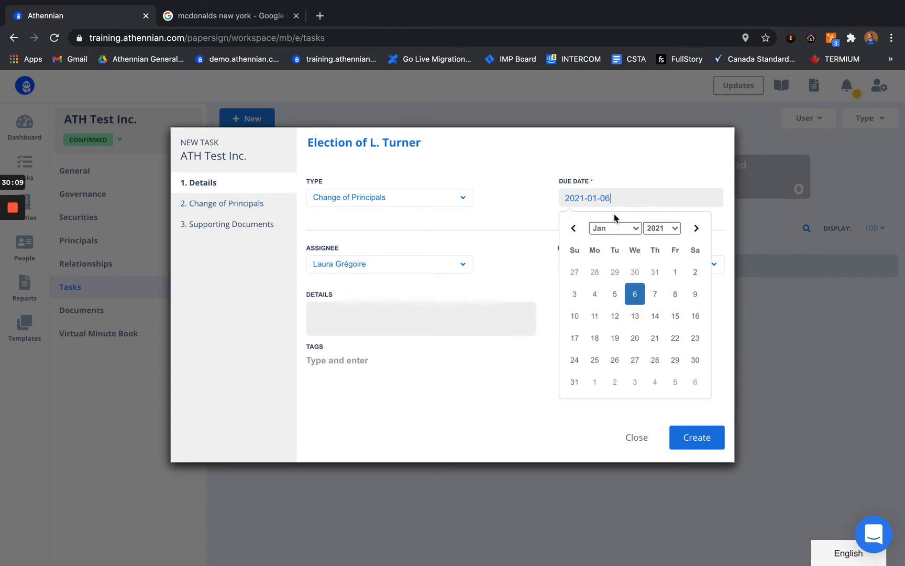
click(594, 315)
Step: Set the resolution and effective dates to 2021-01-11 and open the principals list
click(237, 208)
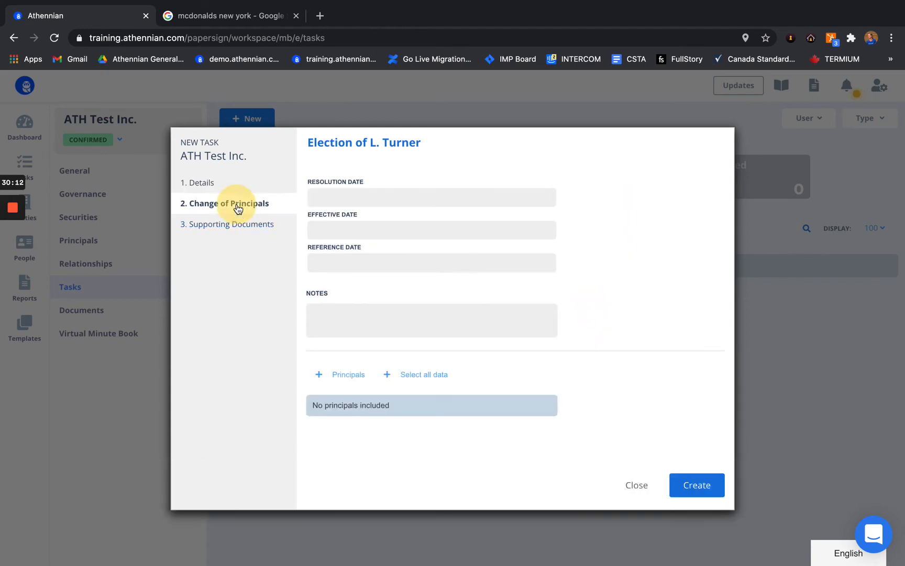
click(328, 197)
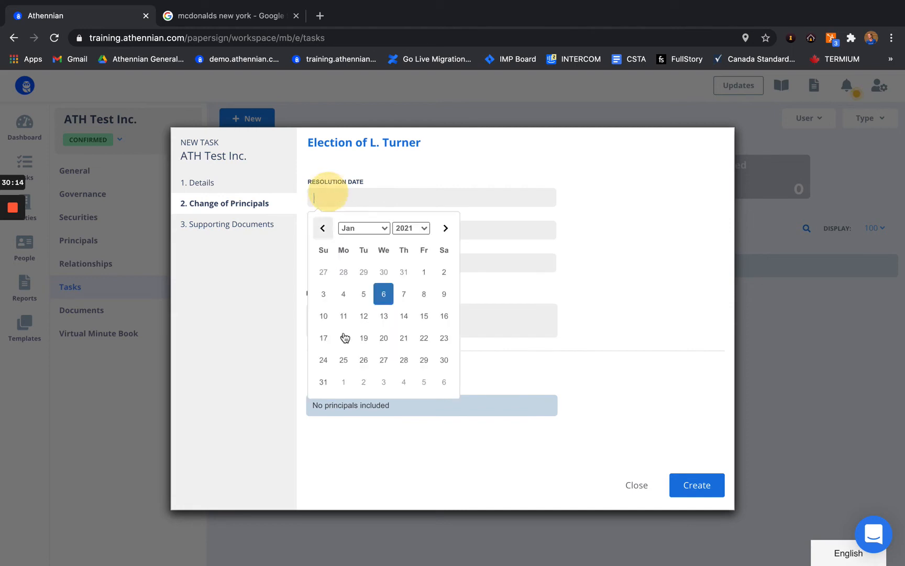
click(342, 315)
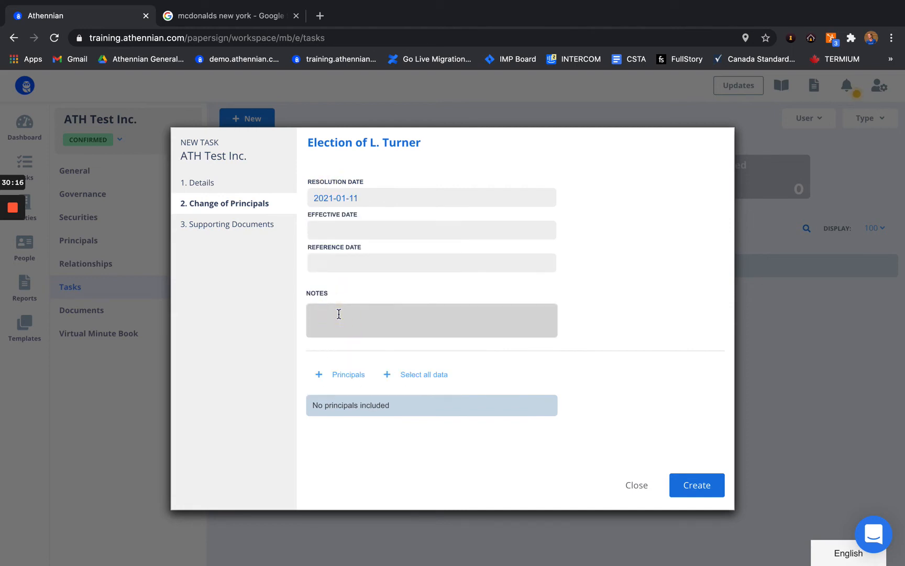
click(348, 235)
click(344, 348)
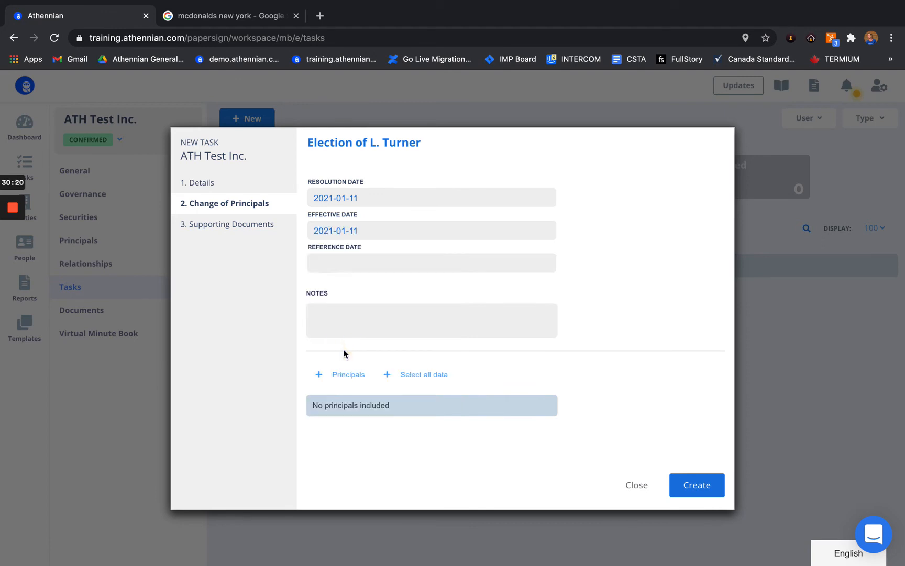
click(326, 380)
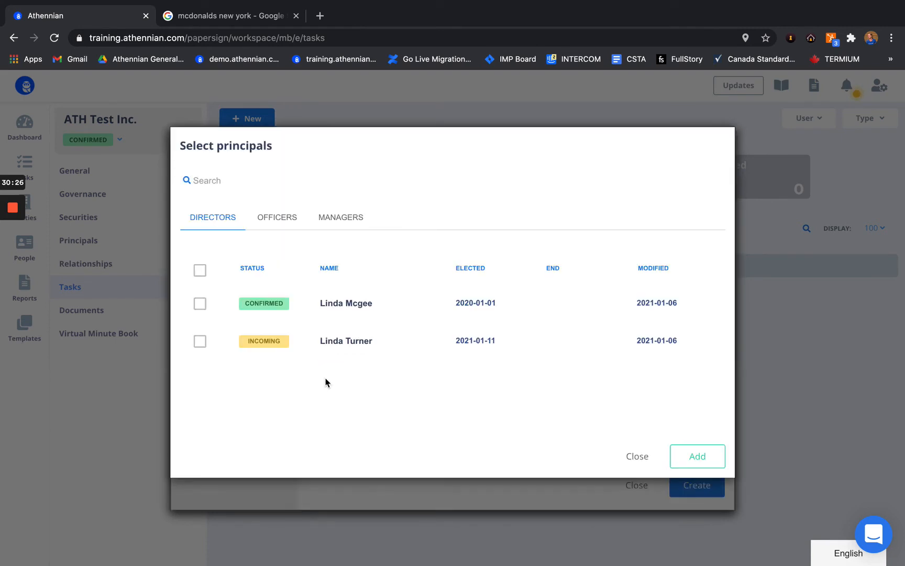
Step: Add the incoming director to the task, confirm no officers apply, and continue to Supporting Documents
click(200, 341)
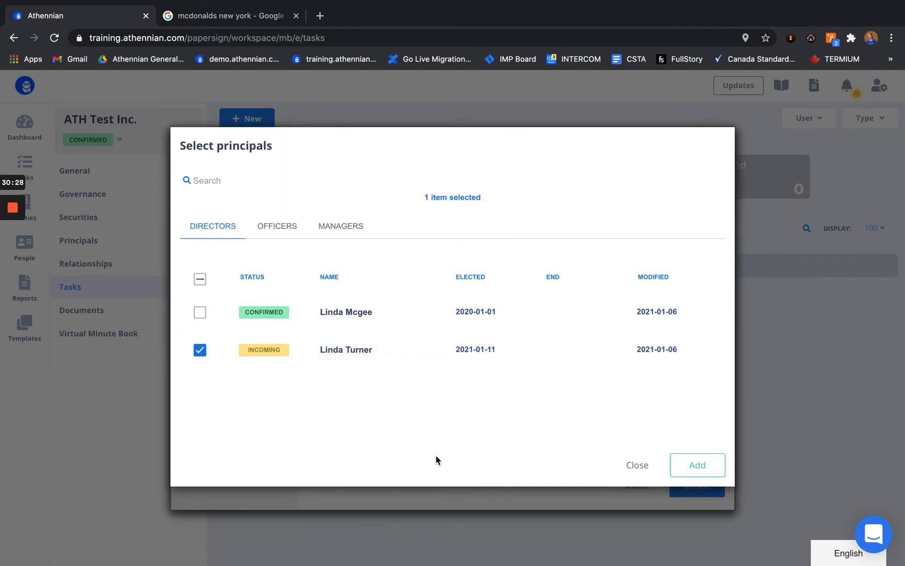
click(698, 463)
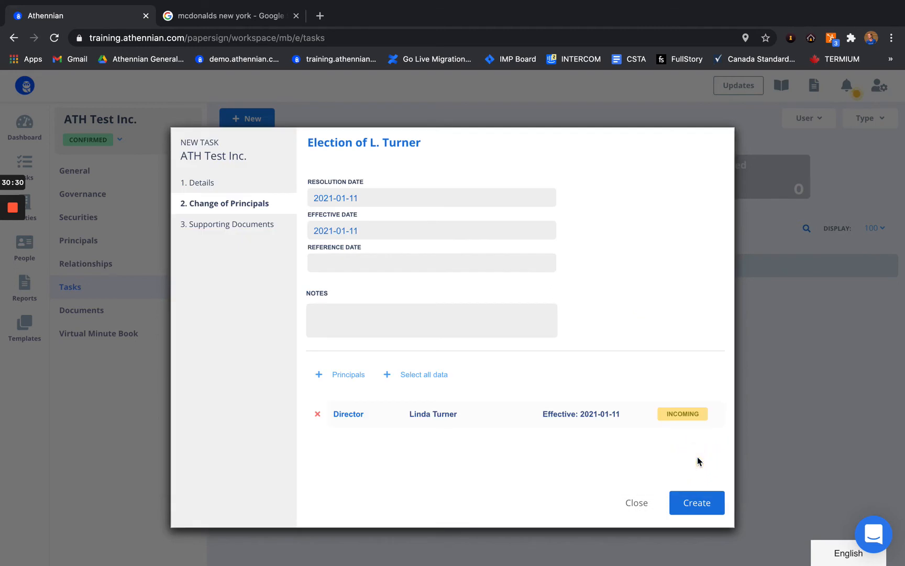
click(347, 373)
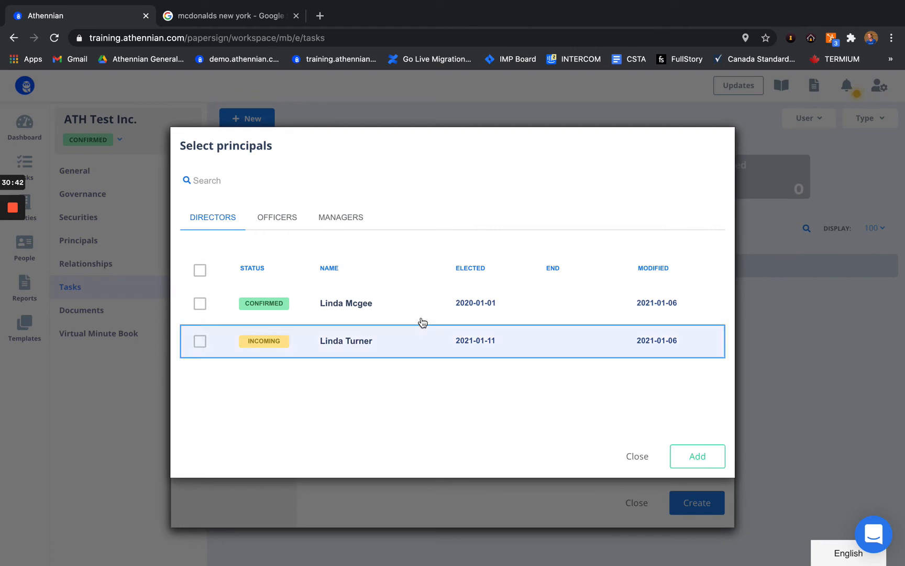
click(273, 217)
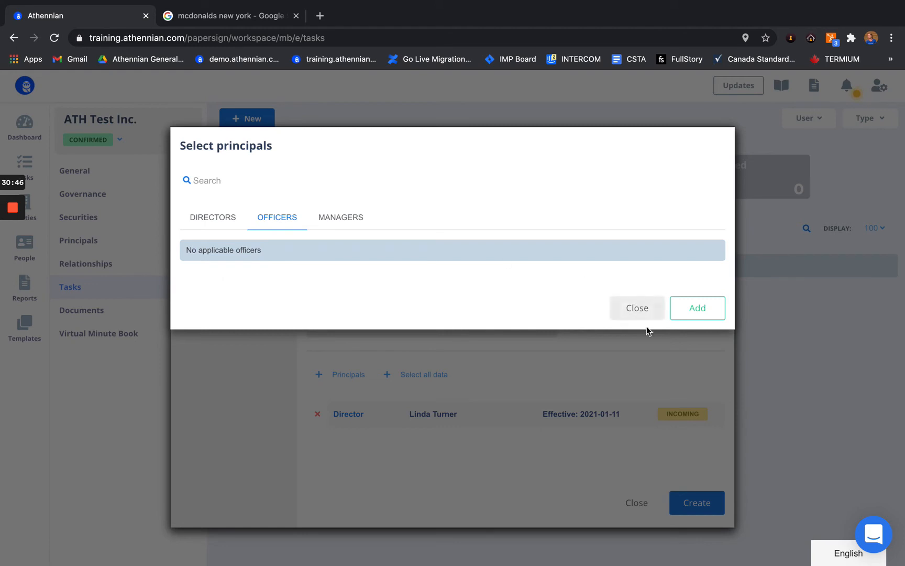
click(638, 309)
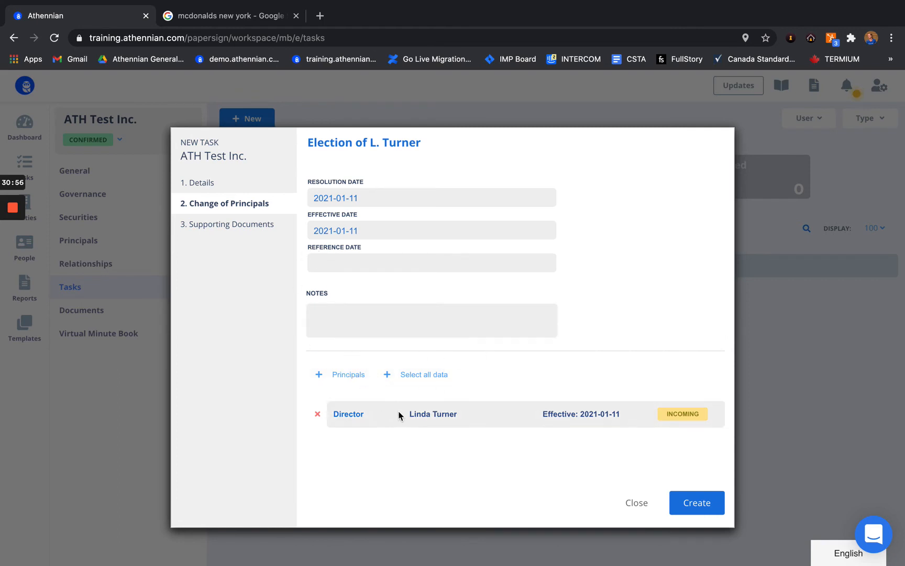
click(248, 228)
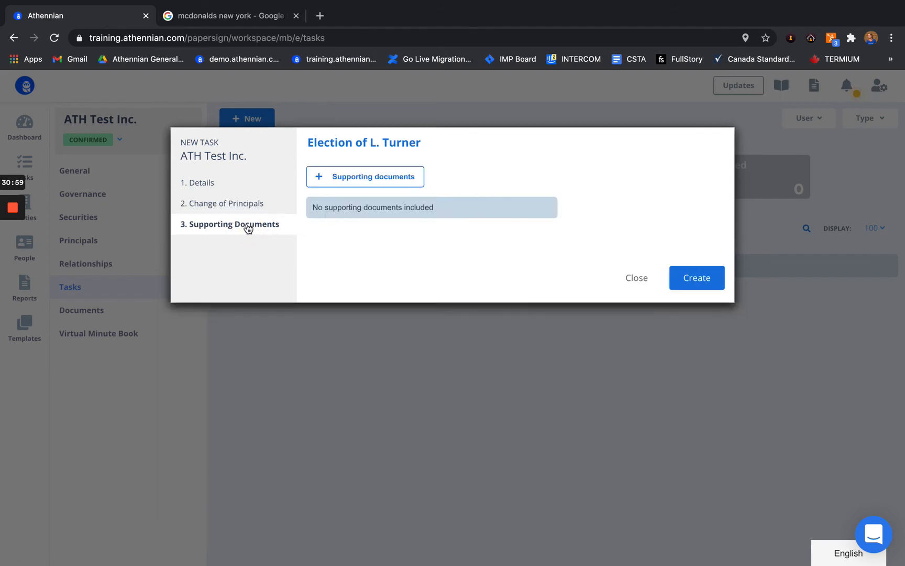
Step: Attach Shareholder Resolution Change Directors and Director Consent to Act templates and create the task
click(363, 177)
scroll(322, 337, down, 2)
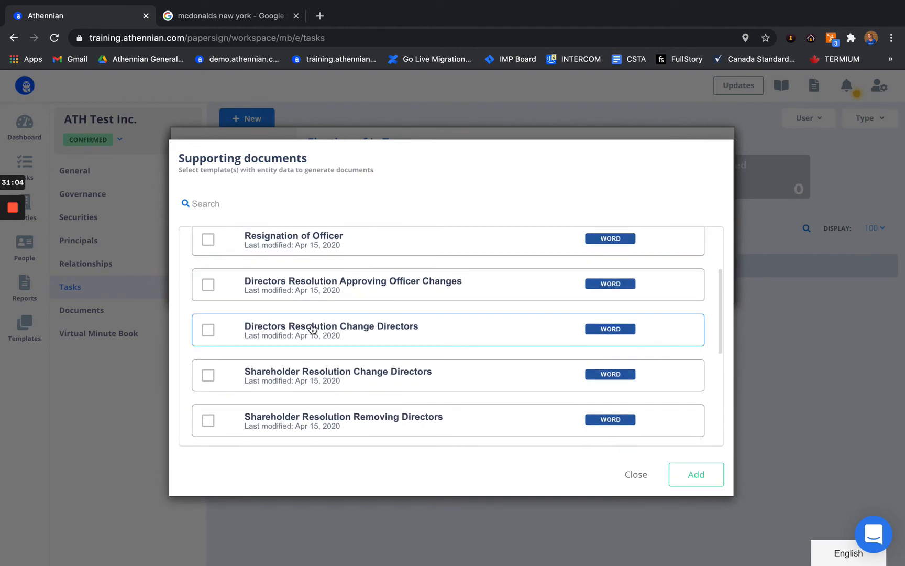
scroll(313, 329, down, 2)
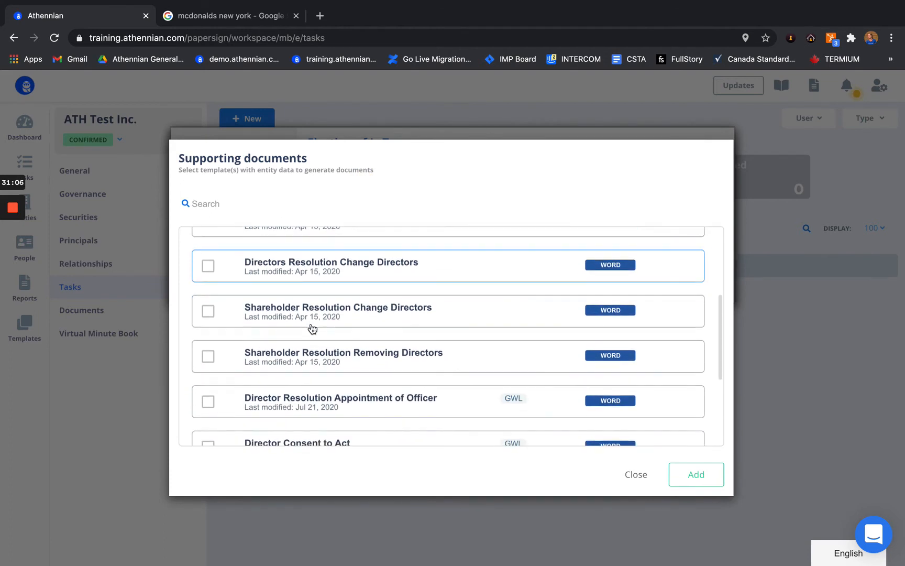
scroll(317, 315, up, 2)
scroll(321, 312, down, 1)
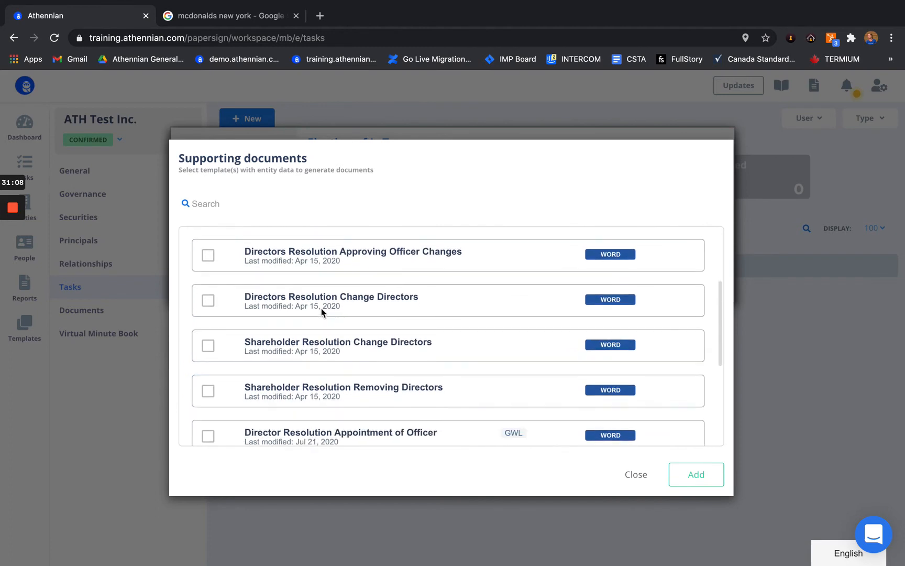
click(286, 352)
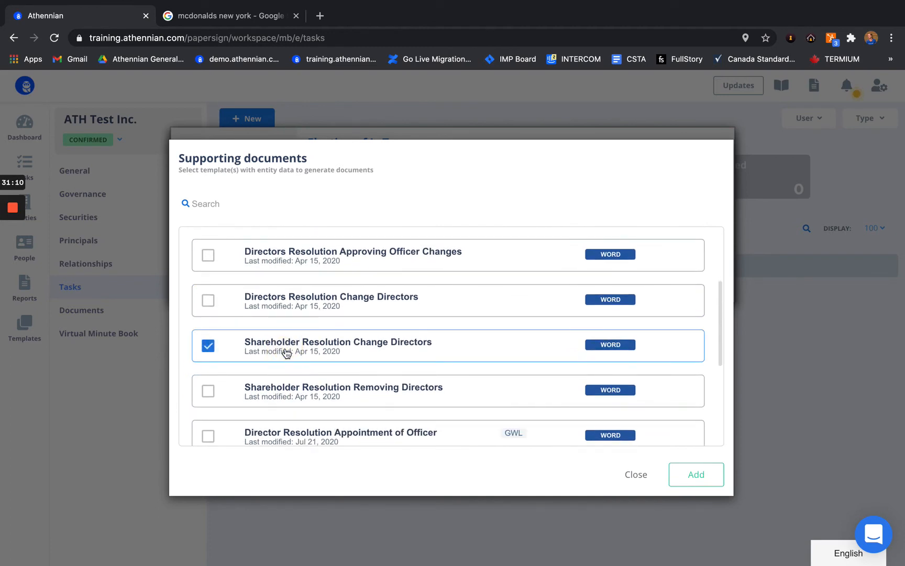
scroll(285, 352, down, 3)
scroll(286, 353, up, 1)
scroll(285, 352, down, 1)
click(285, 352)
click(710, 472)
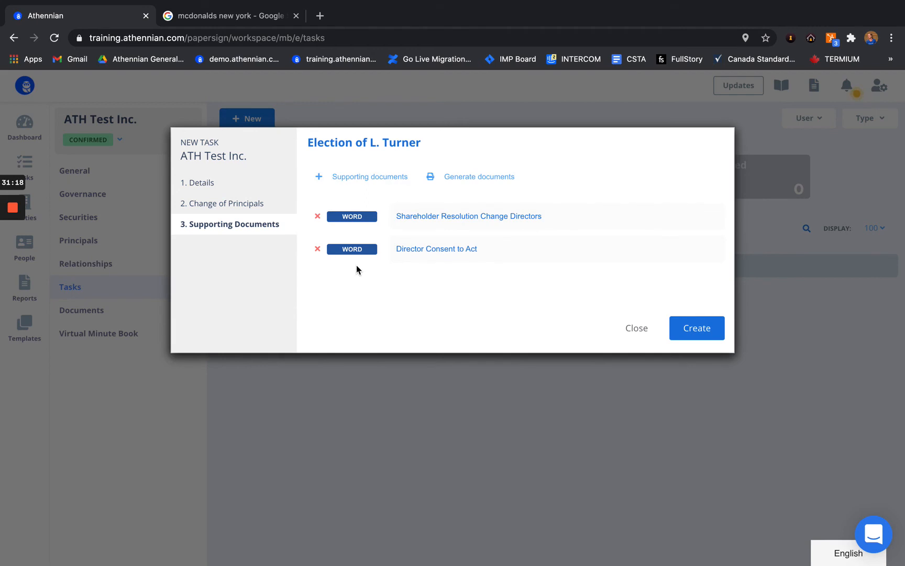
click(681, 328)
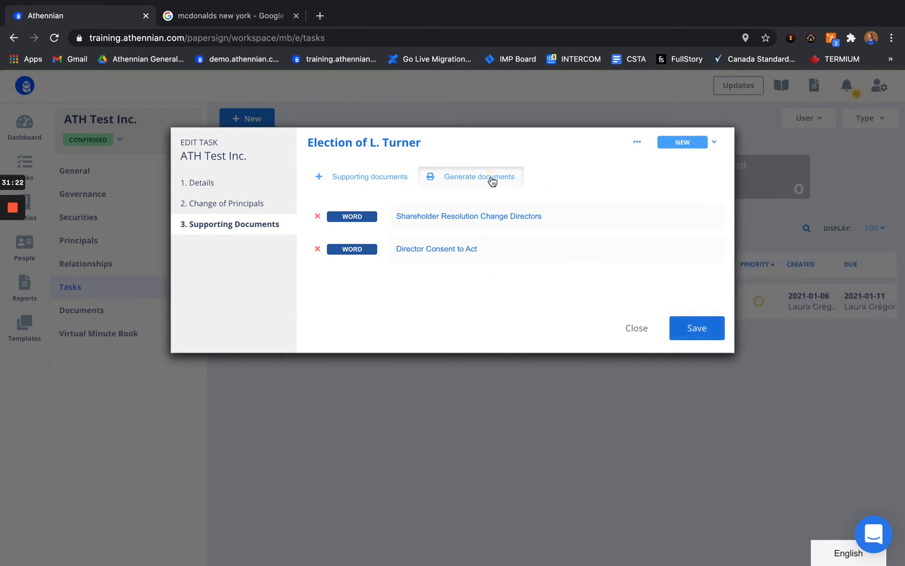
Step: Generate the Shareholder Resolution Change Directors and Director Consent to Act documents and view them
click(492, 178)
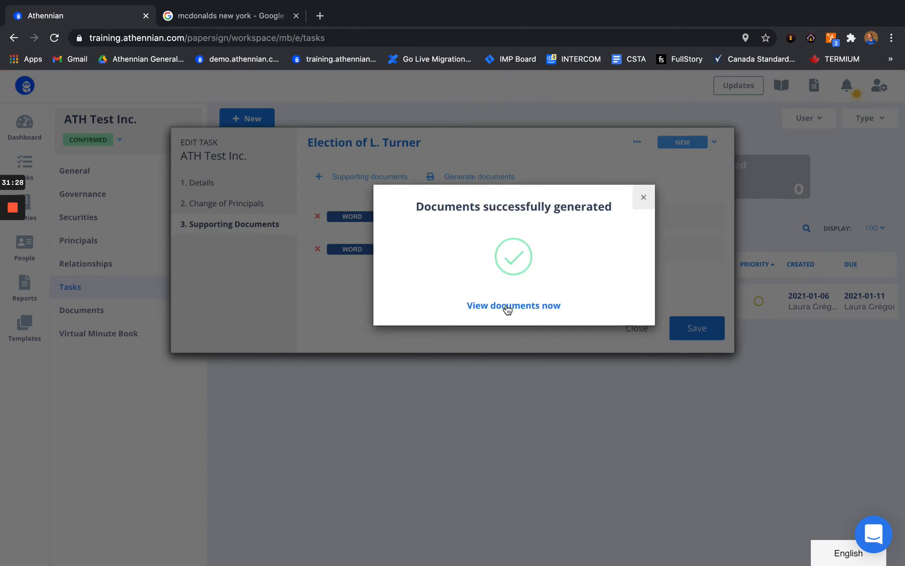
click(507, 309)
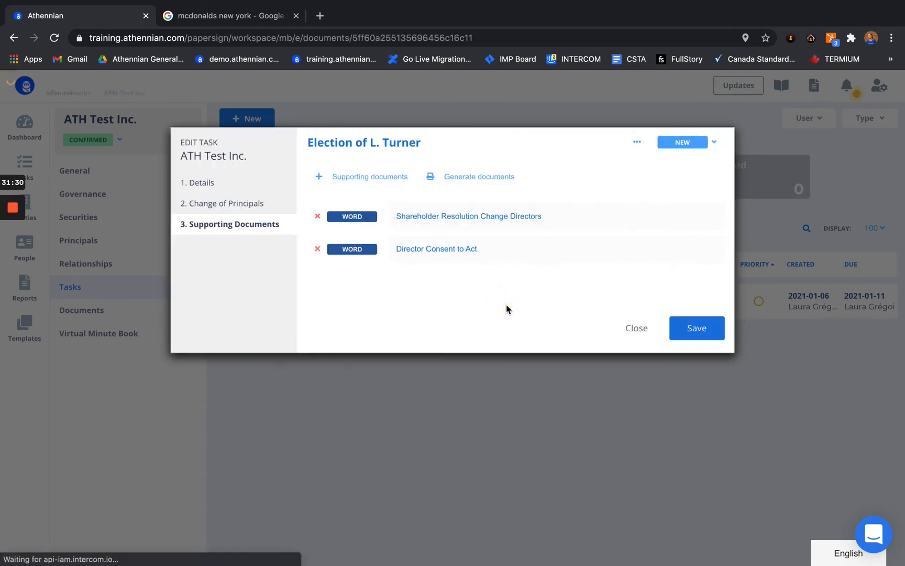
Step: Open the Shareholder Resolution Change Directors Word document and scroll through its preview
click(499, 238)
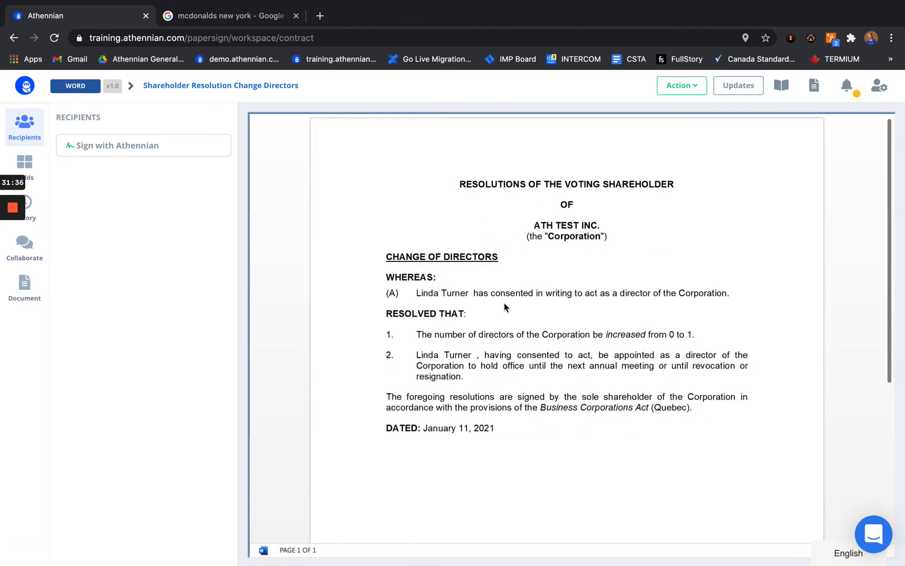
scroll(476, 361, down, 5)
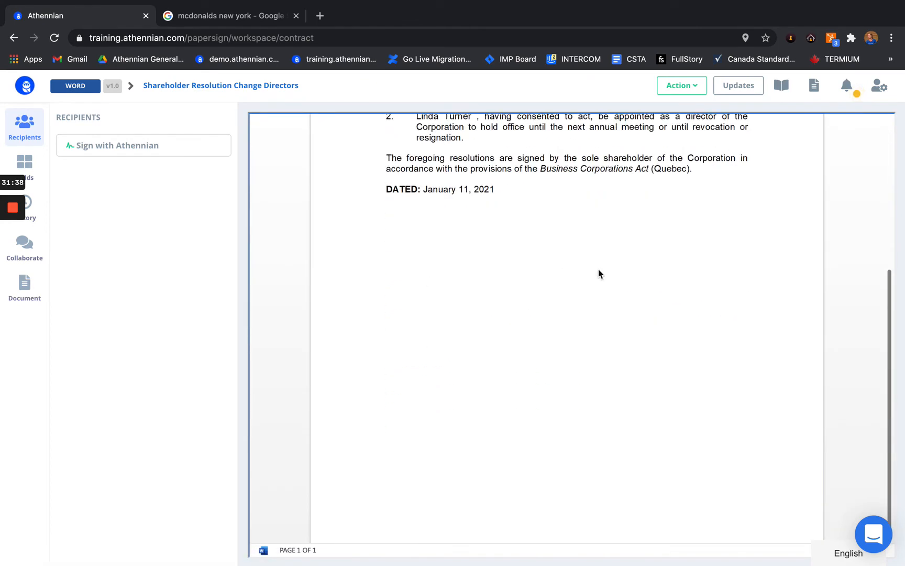
scroll(458, 264, up, 5)
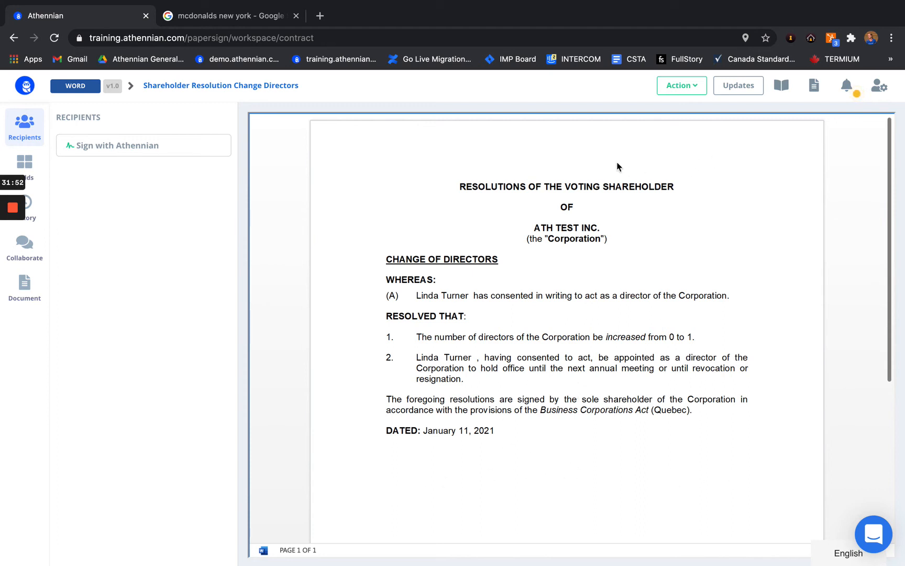
Step: Convert the Shareholder Resolution Change Directors document to a PDF copy and return to the documents list
click(673, 87)
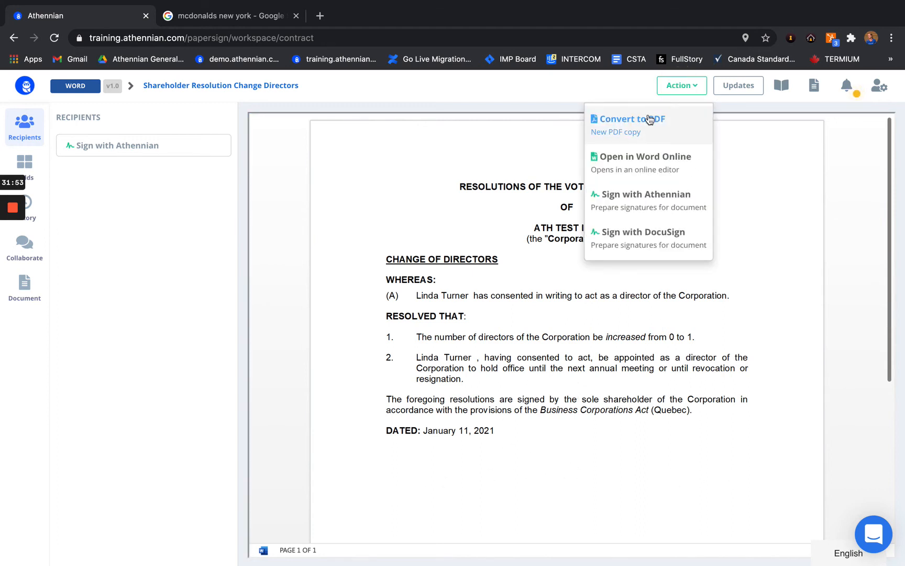
click(652, 120)
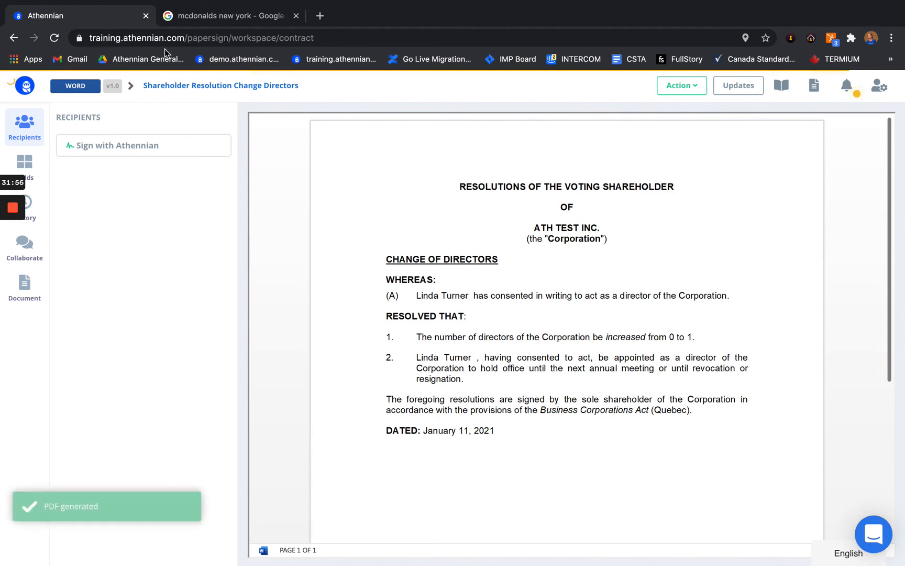
click(13, 38)
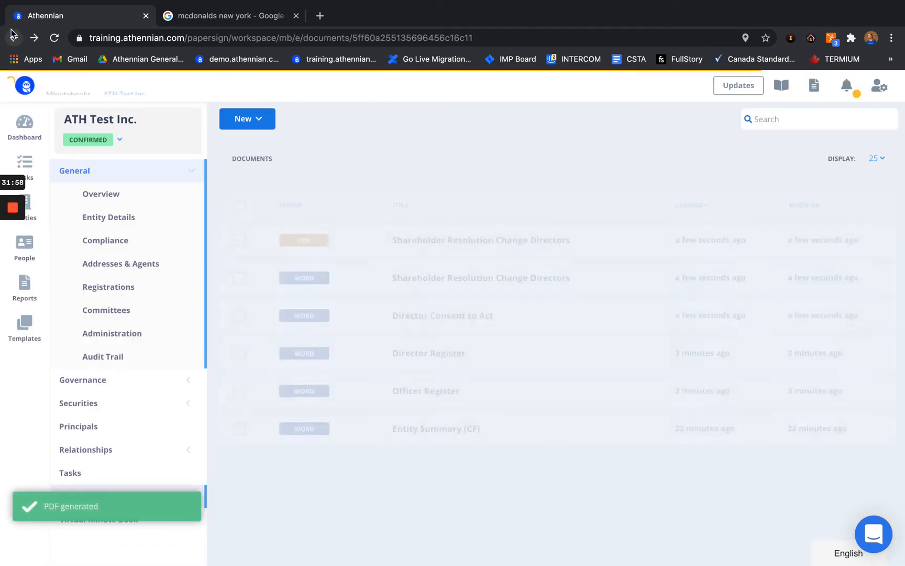
Step: Preview the new PDF copy, then reopen the Word version of the resolution
click(487, 238)
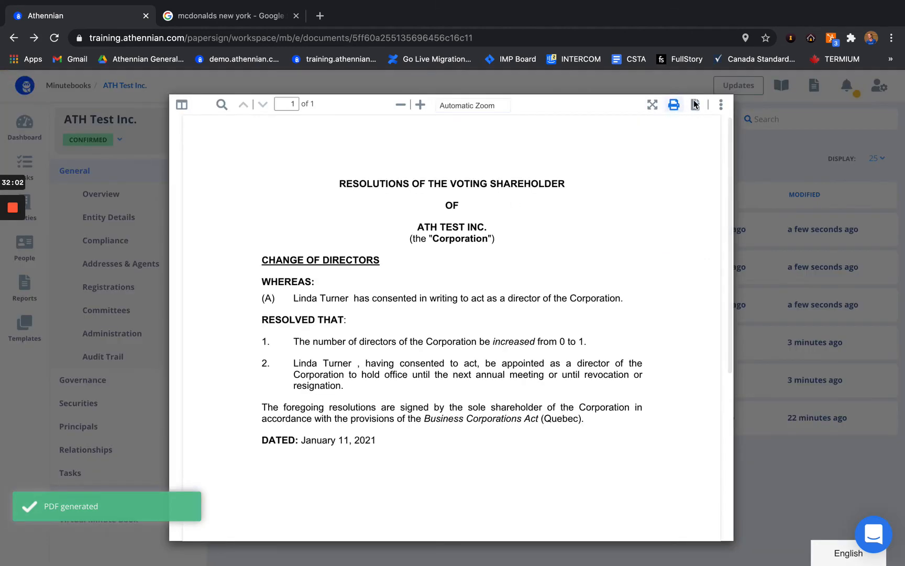
click(772, 184)
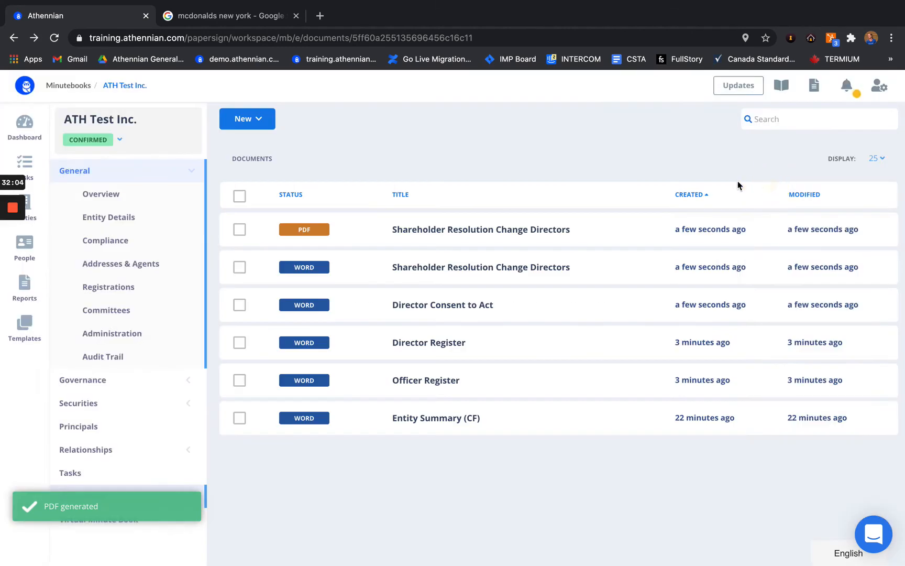
click(431, 262)
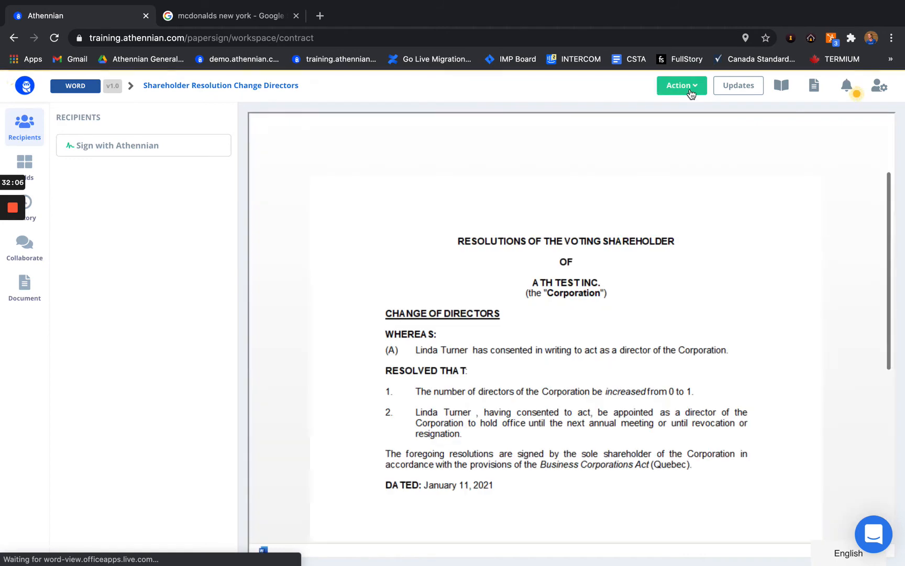
Step: View the resolution in Word Online, then return to Athennian's document view and its Action menu
click(689, 89)
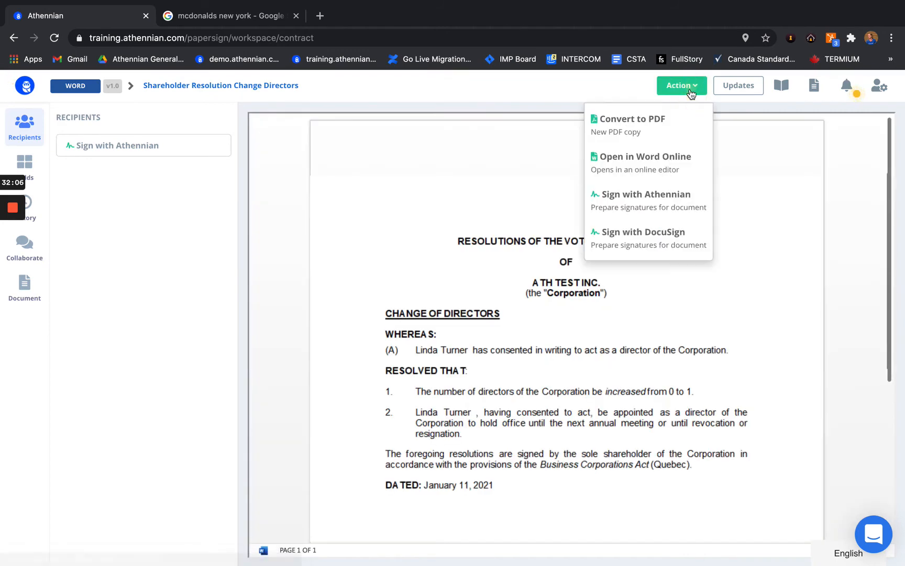
click(662, 164)
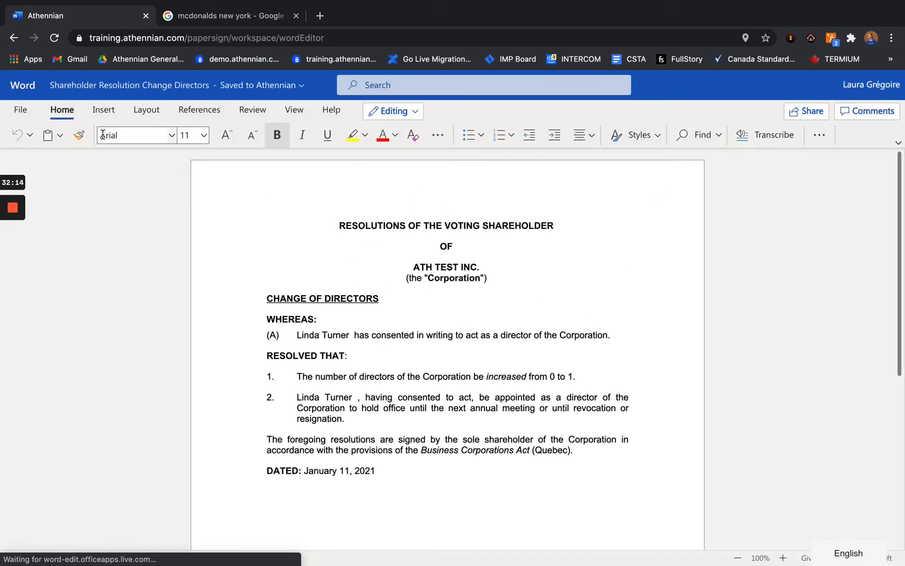
click(15, 39)
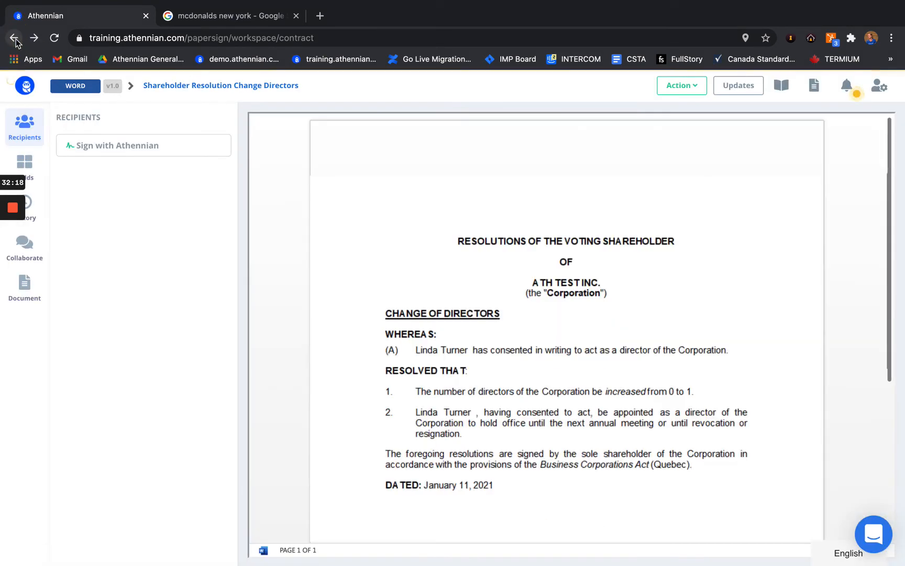
click(689, 90)
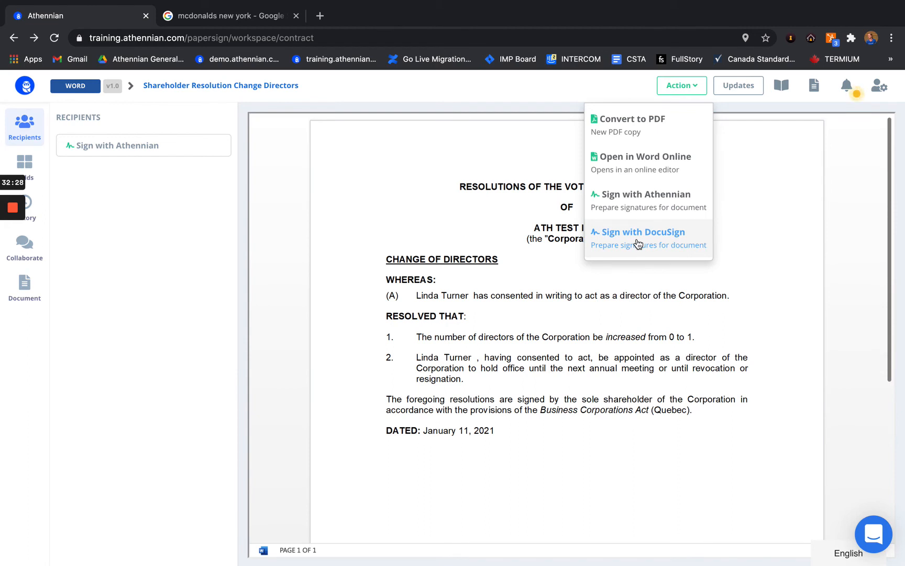
Step: Add a Sign with Athennian signature box below the DATED line for a new recipient
click(667, 202)
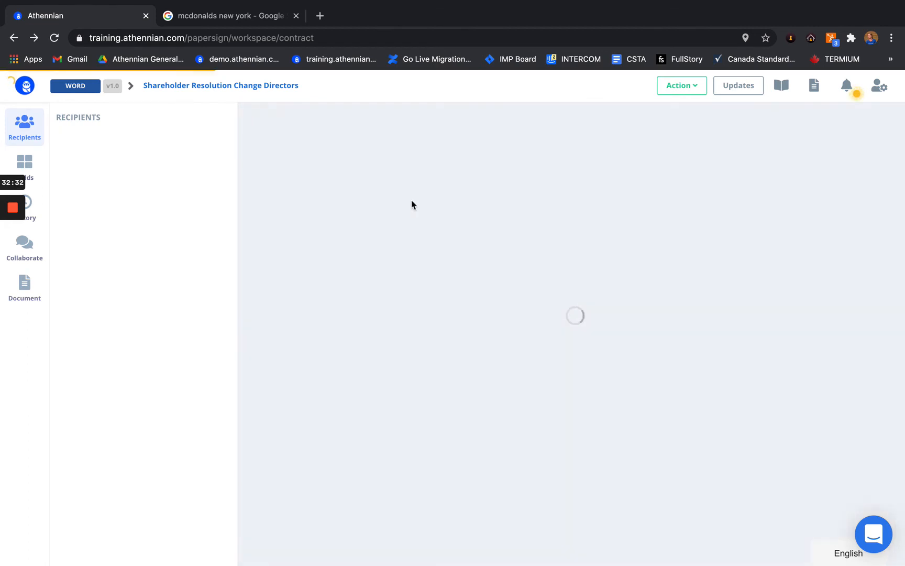
click(348, 137)
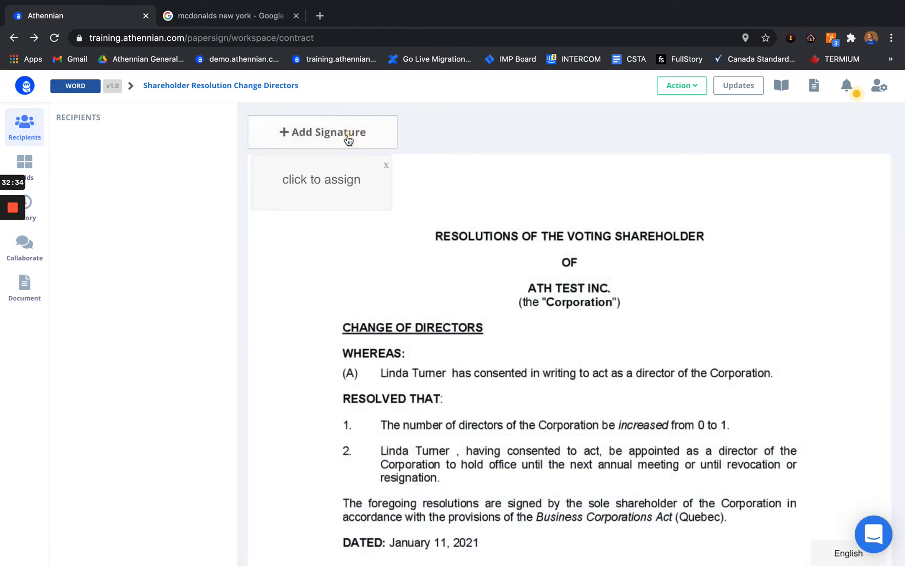
drag(336, 178, 531, 396)
scroll(530, 396, down, 3)
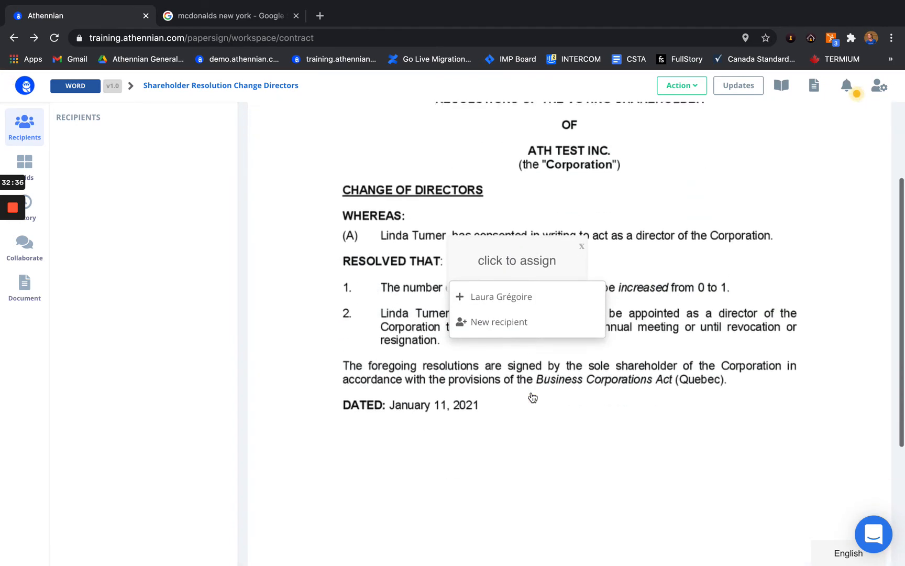
drag(530, 251, 427, 472)
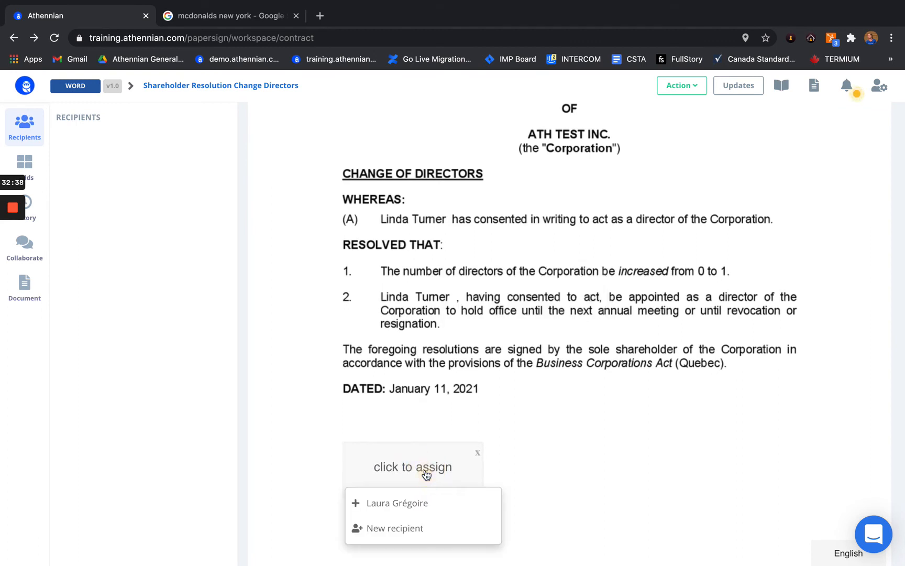
click(400, 530)
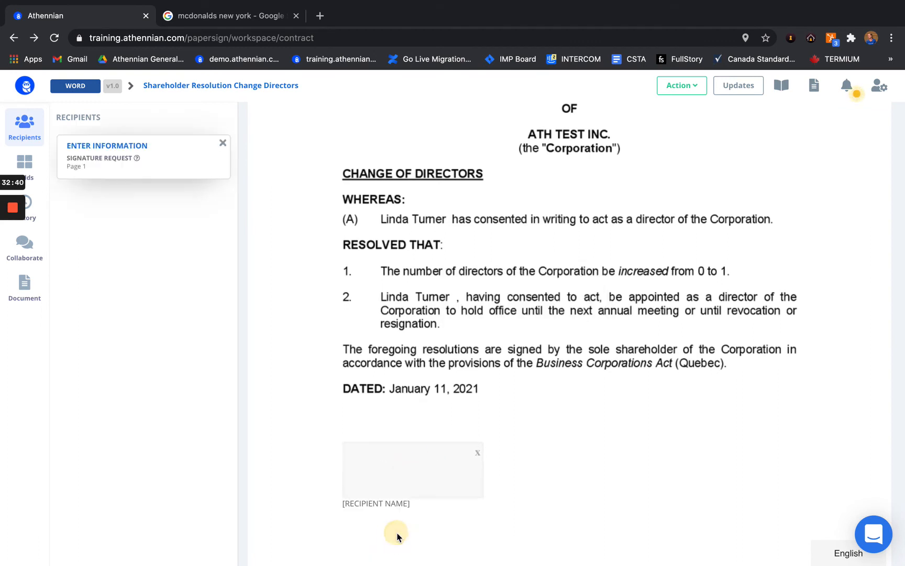
Step: Expand the new recipient's card, then return to ATH Test Inc.'s documents list
click(182, 171)
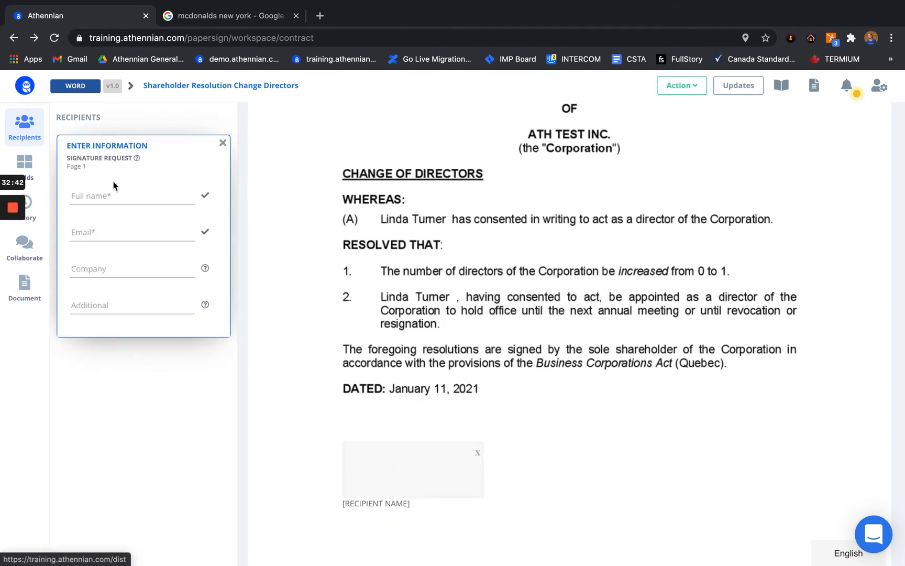
click(95, 197)
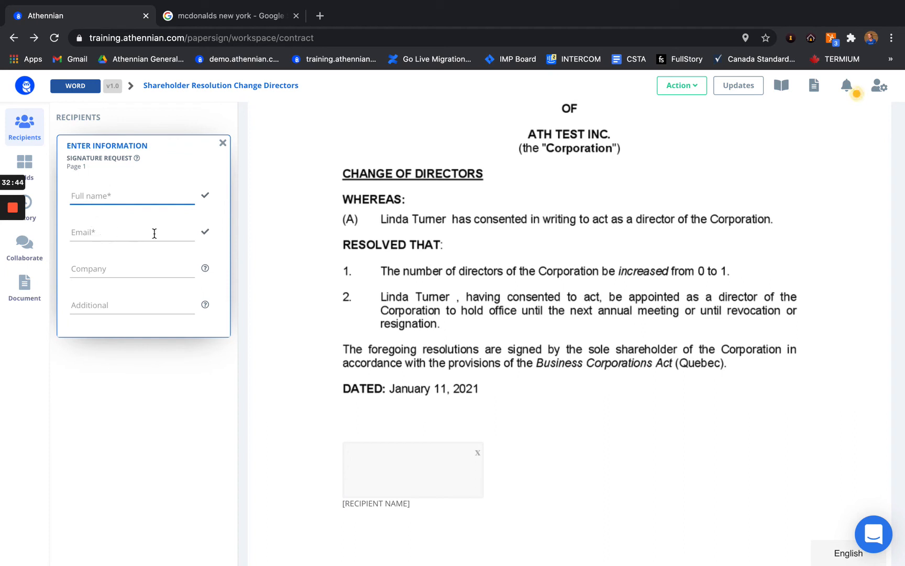
click(681, 86)
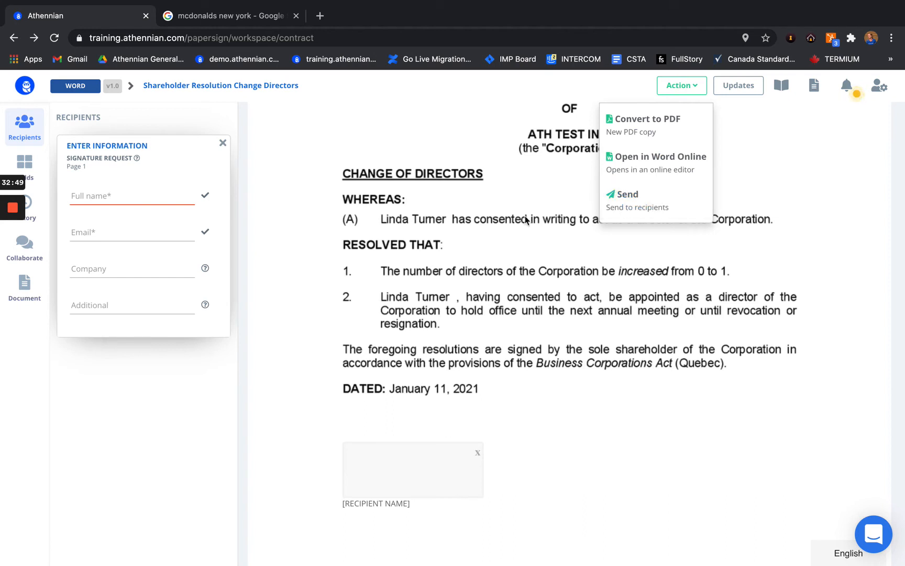
click(505, 213)
click(15, 38)
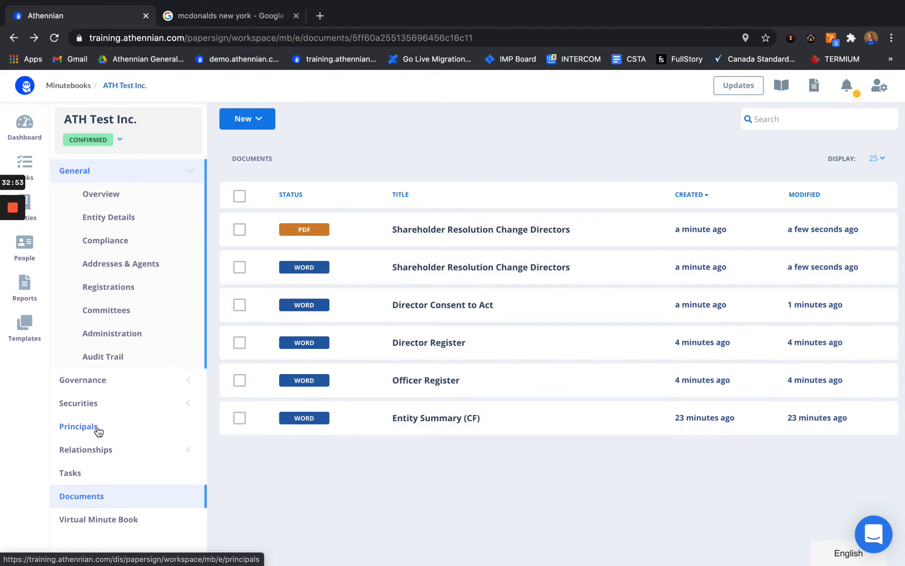
Step: Change the incoming director's status to CONFIRMED, save, then view ATH Test Inc.'s tasks
click(99, 427)
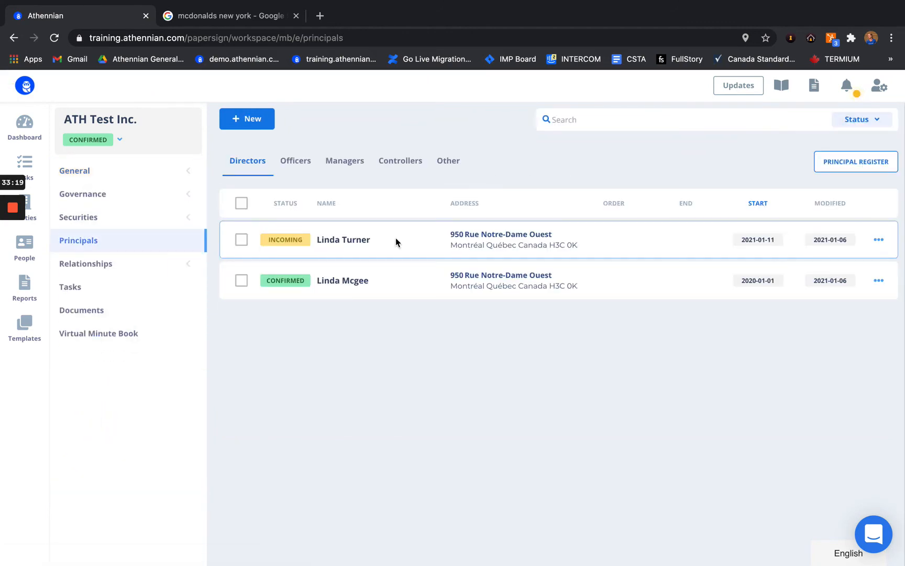
click(396, 238)
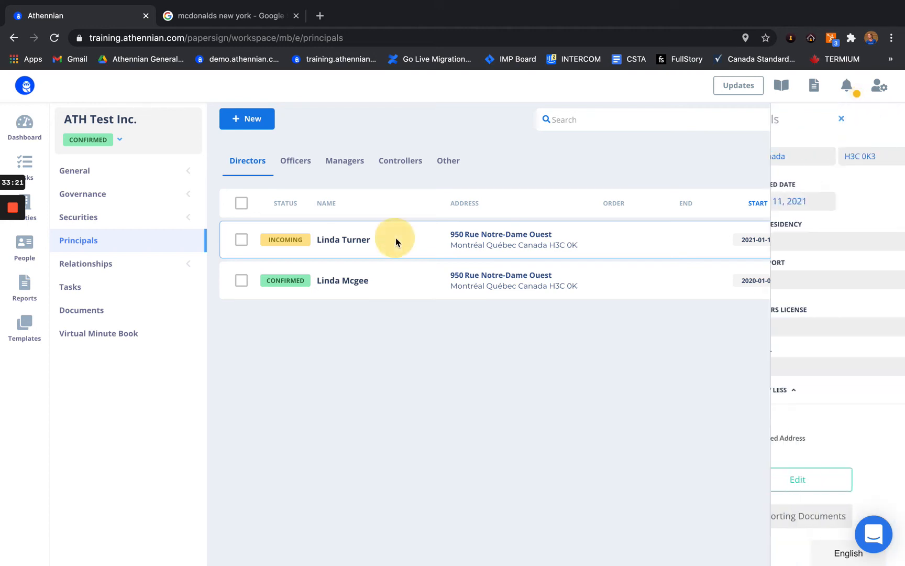
click(770, 480)
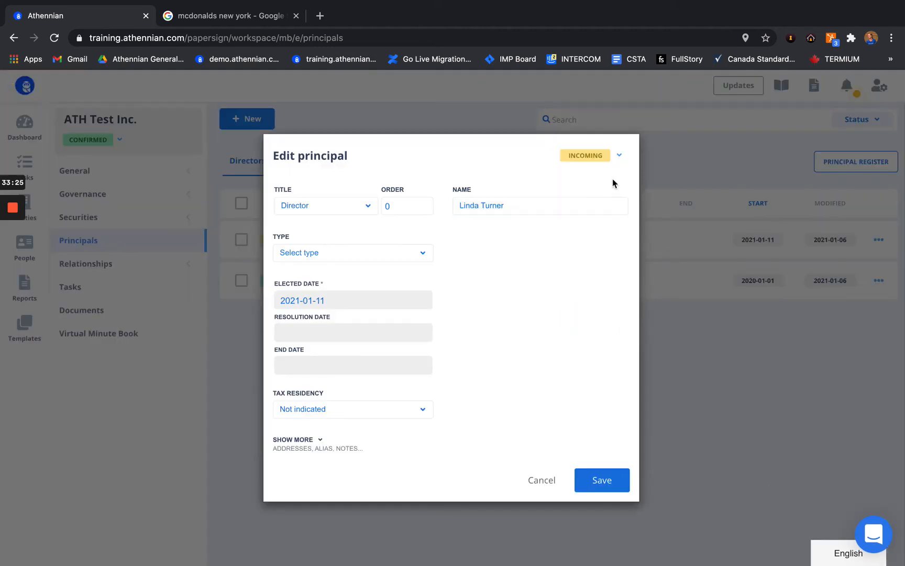
click(610, 156)
click(604, 214)
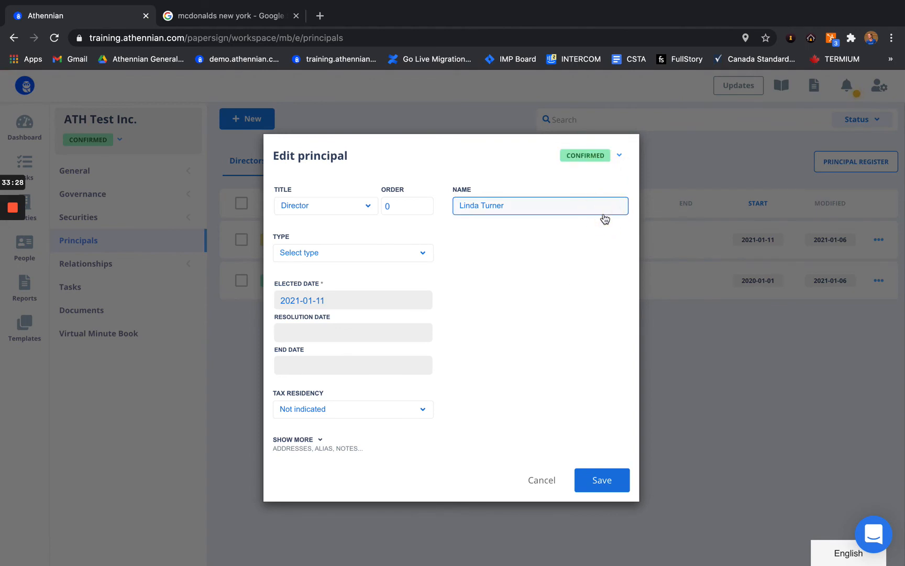
click(600, 484)
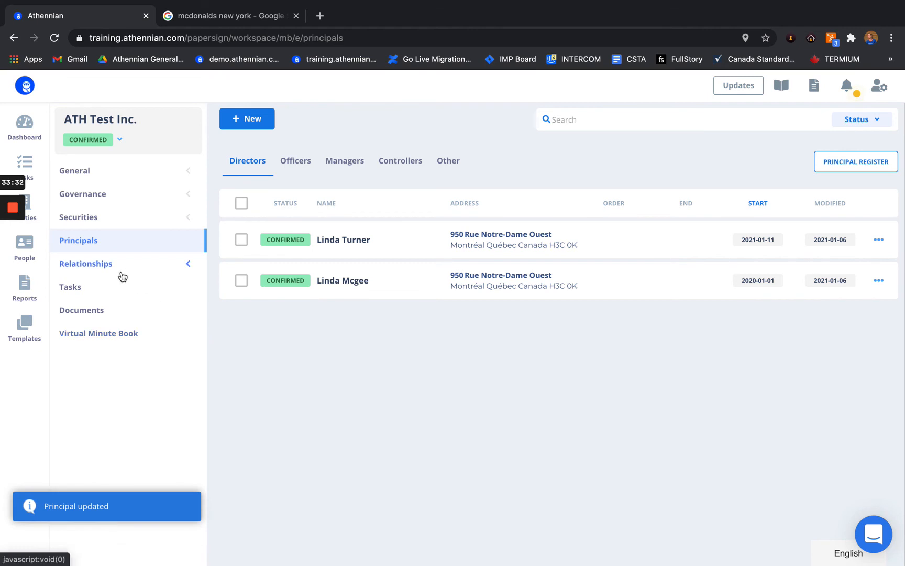
click(105, 287)
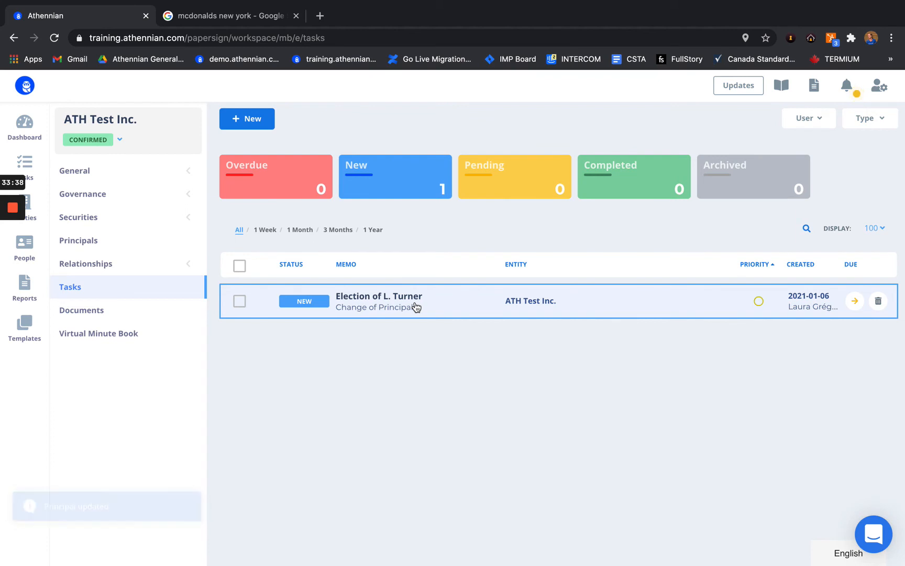
Step: Return to ATH Test Inc.'s principals and select both directors with the header checkbox
click(115, 247)
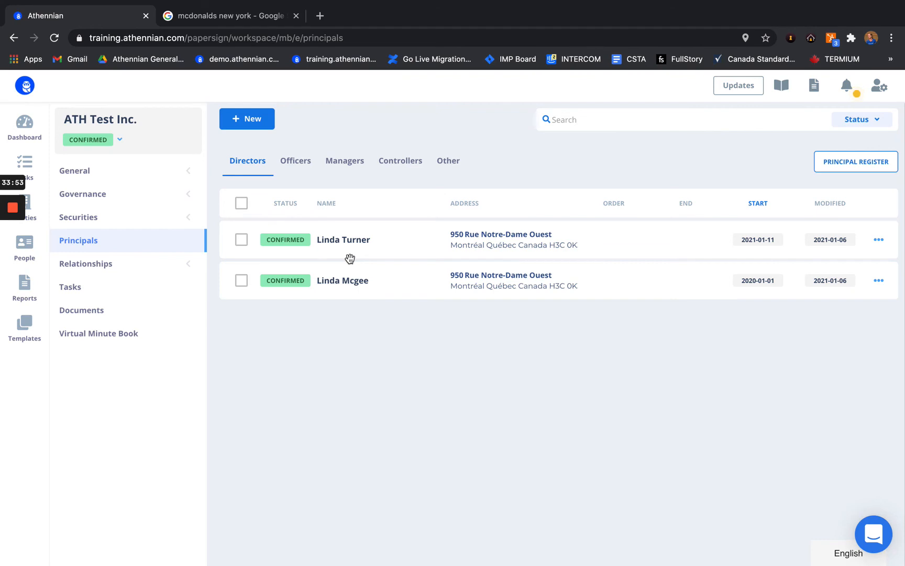
click(242, 203)
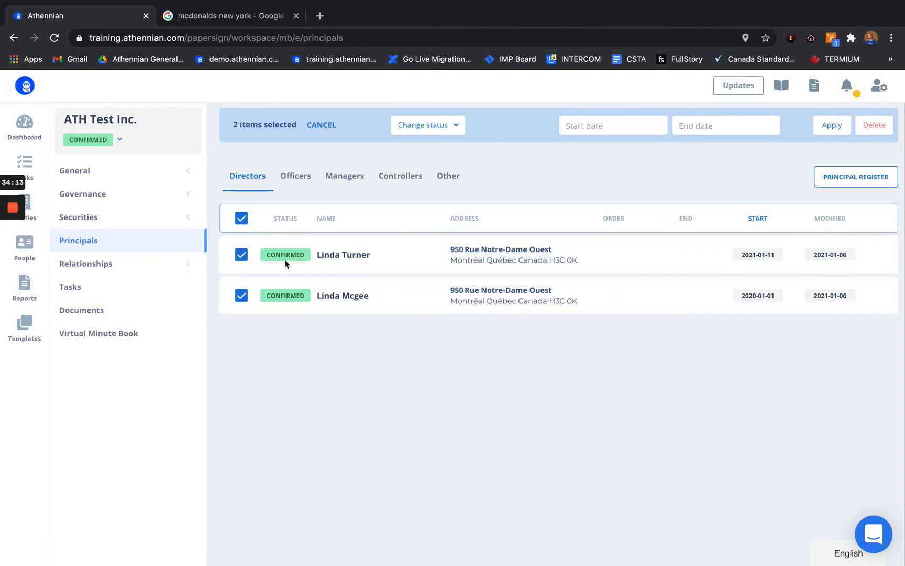
Step: Apply a start date of 1 February 2020 to both directors, then show the Officers tab
click(589, 126)
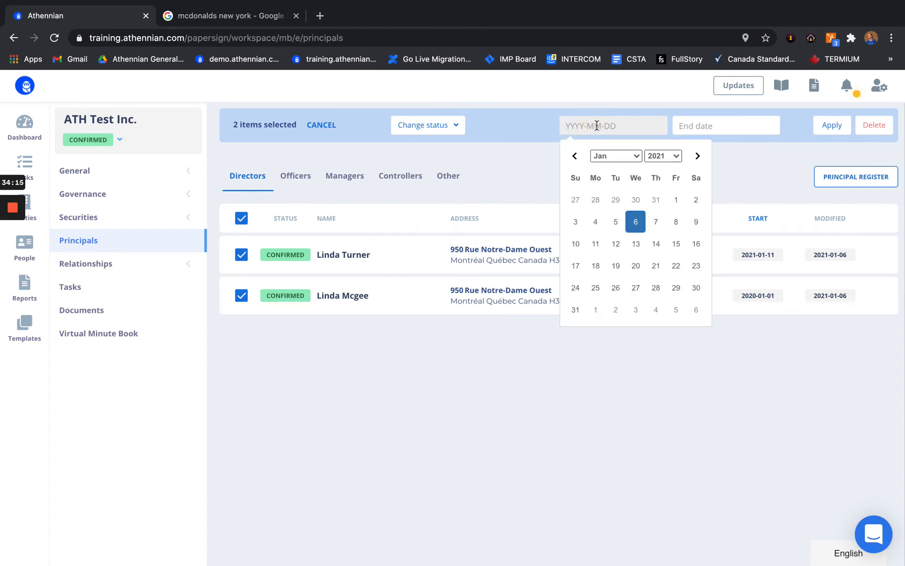
click(623, 156)
click(618, 165)
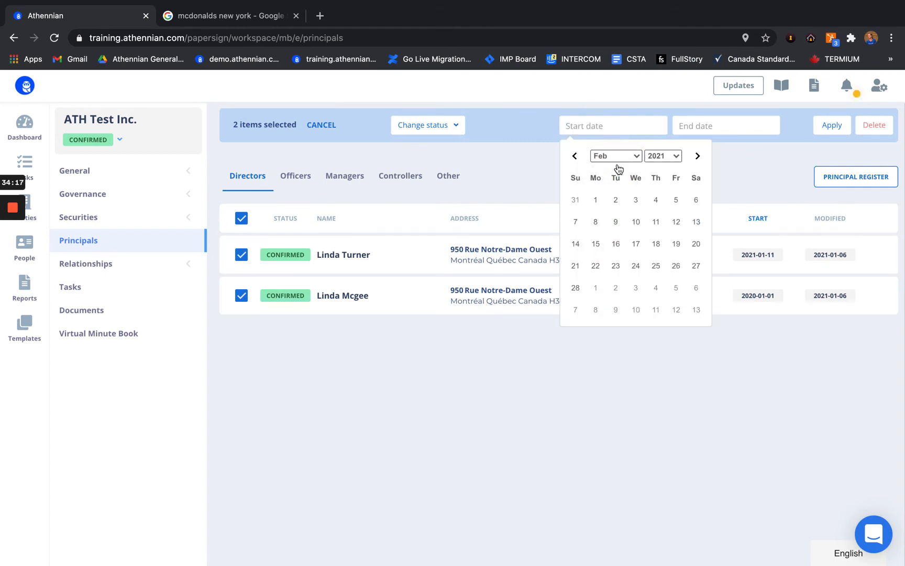
click(667, 155)
click(667, 146)
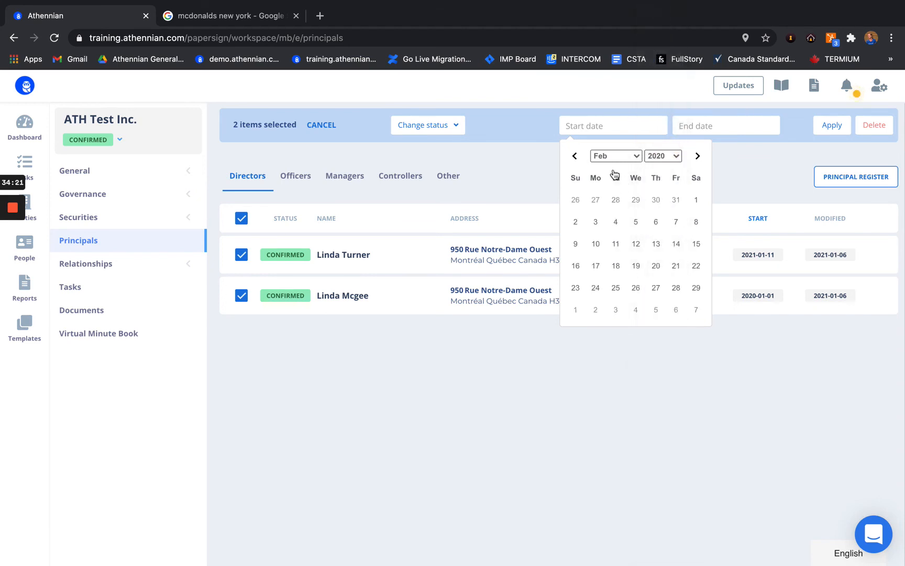
click(697, 201)
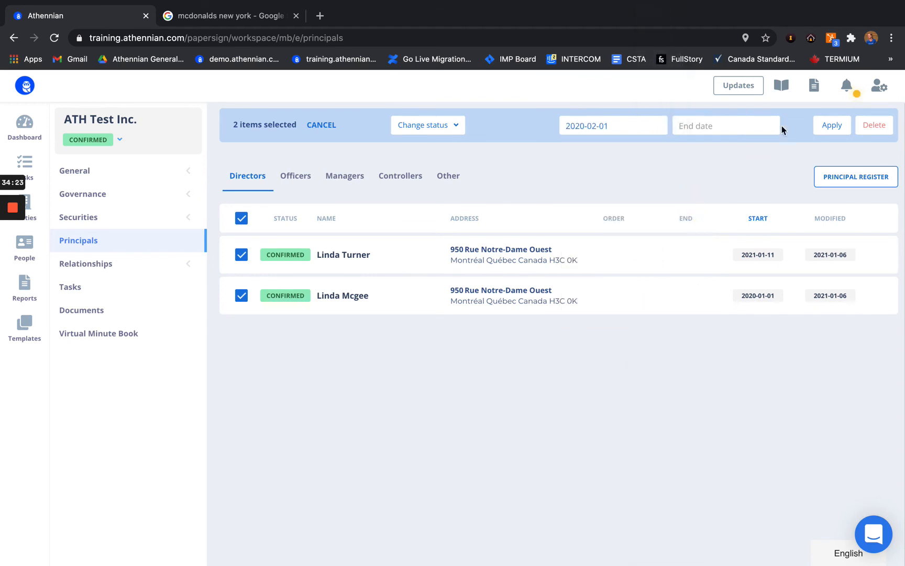
click(831, 125)
click(831, 125)
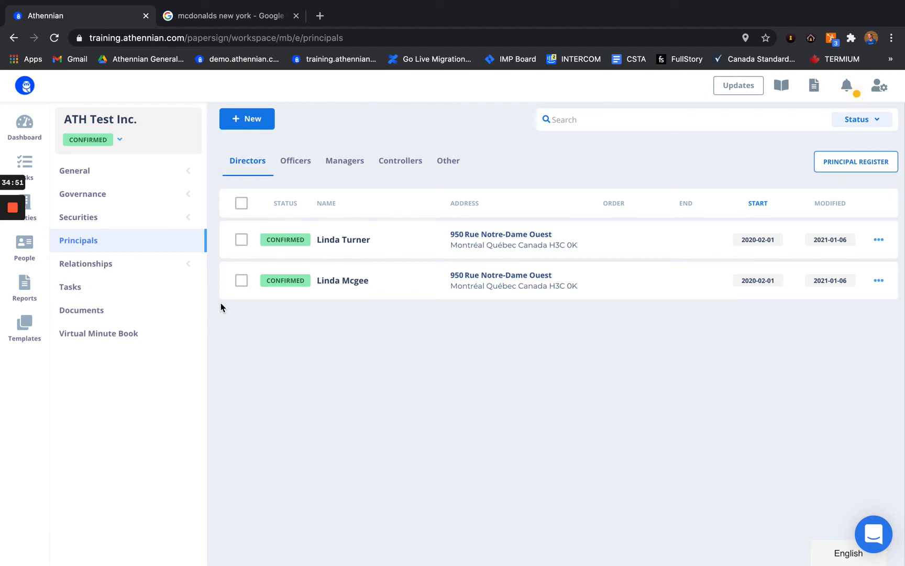
click(291, 161)
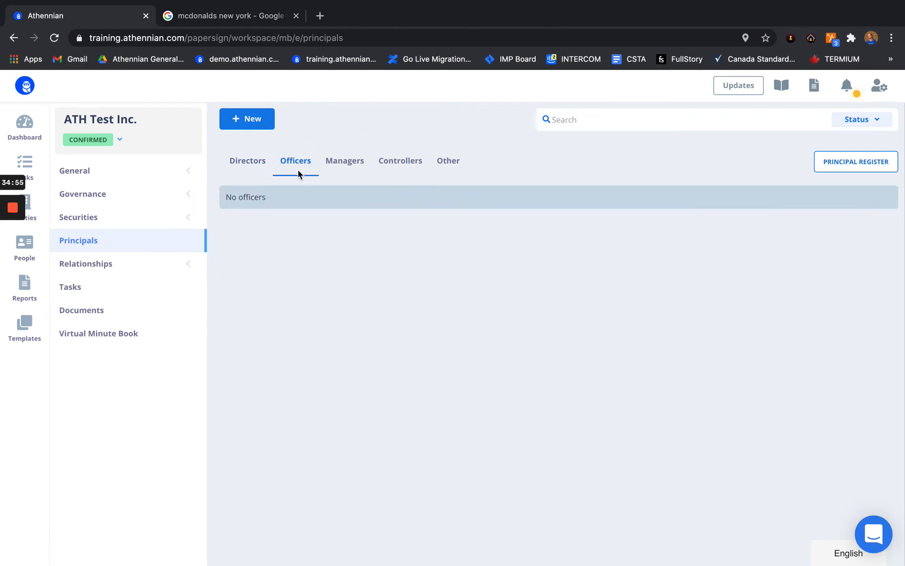
Step: Start a new principal using the existing director's person profile
click(268, 125)
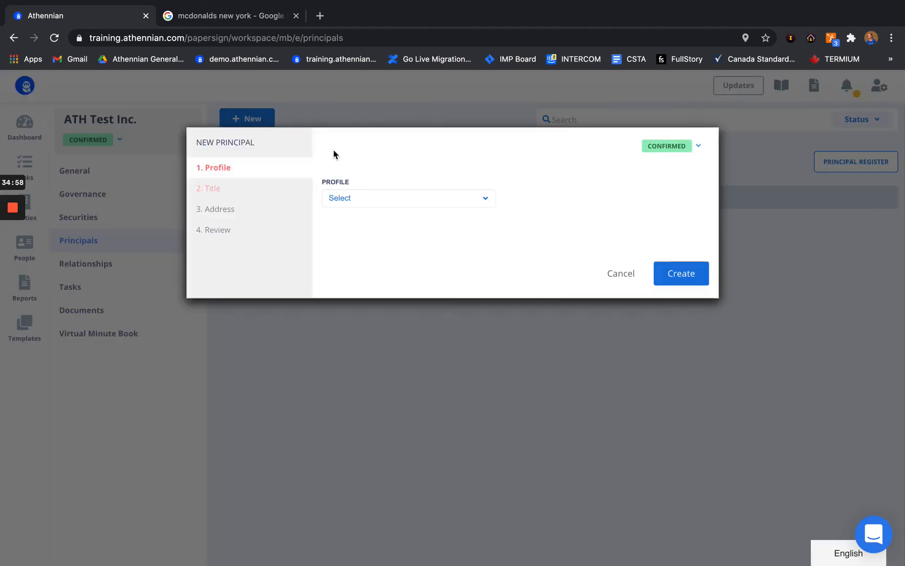
click(370, 204)
click(365, 225)
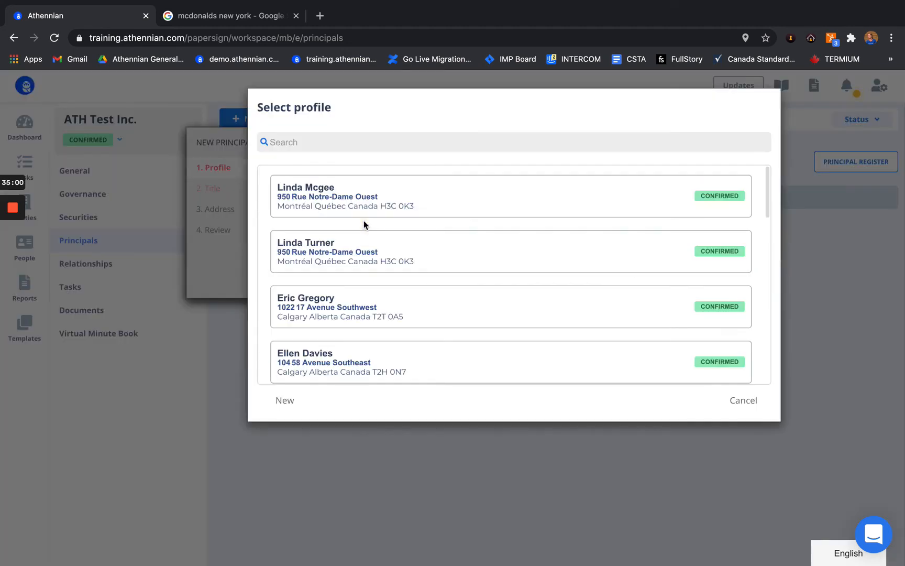
click(339, 209)
click(236, 208)
Step: Set the office to President with an appointed date of 1 February 2020
click(444, 254)
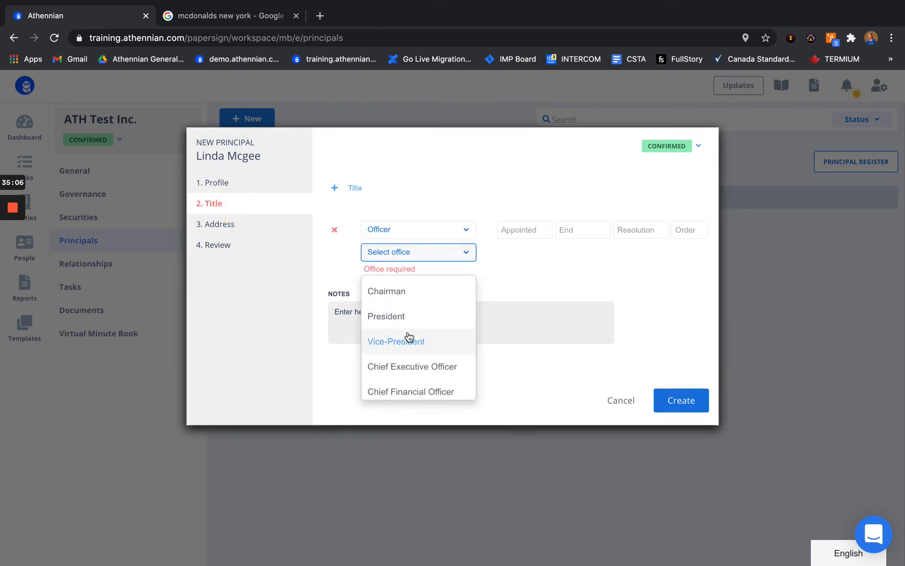
click(400, 322)
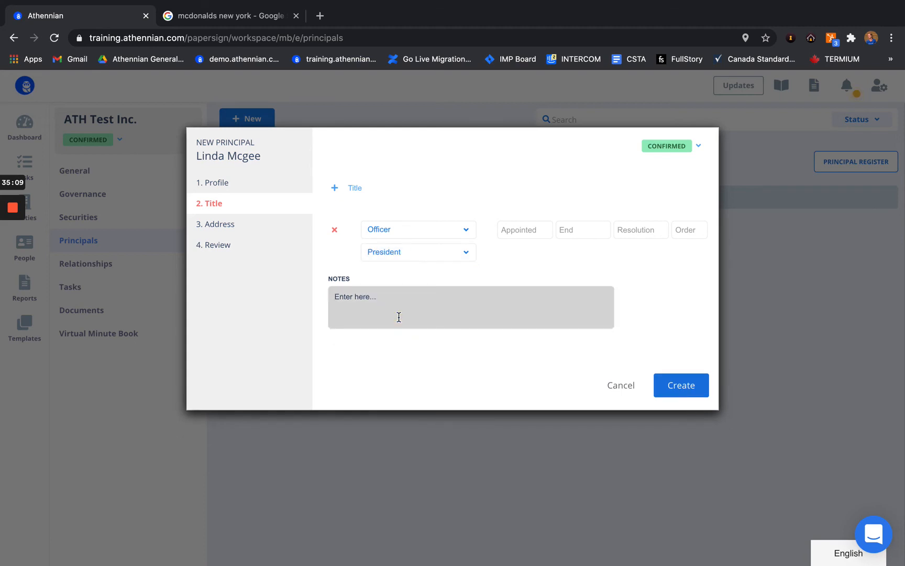
click(523, 230)
click(595, 260)
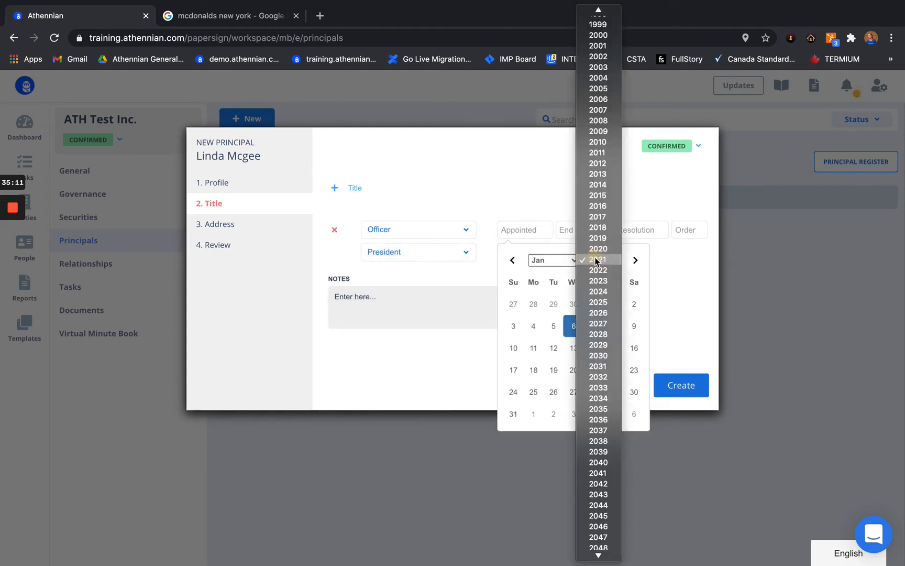
click(599, 248)
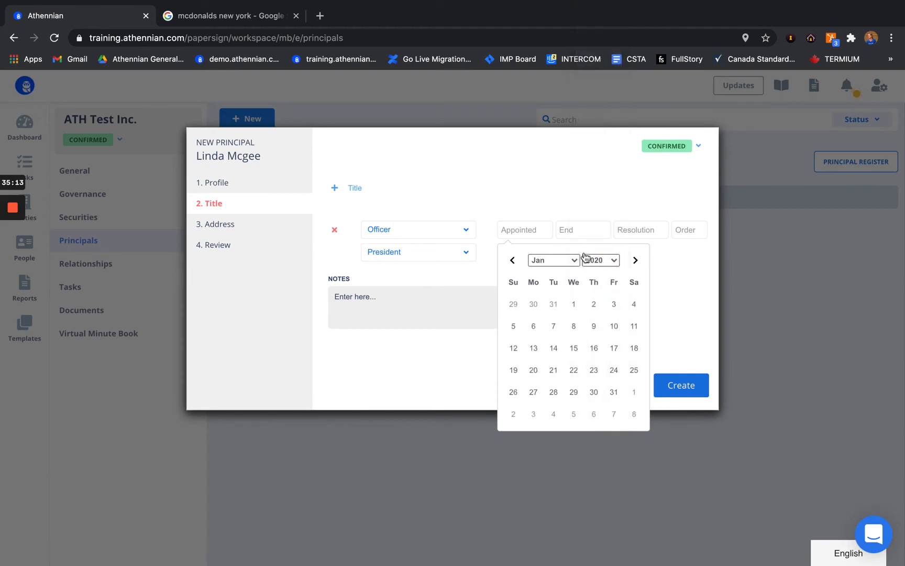
click(574, 260)
click(564, 274)
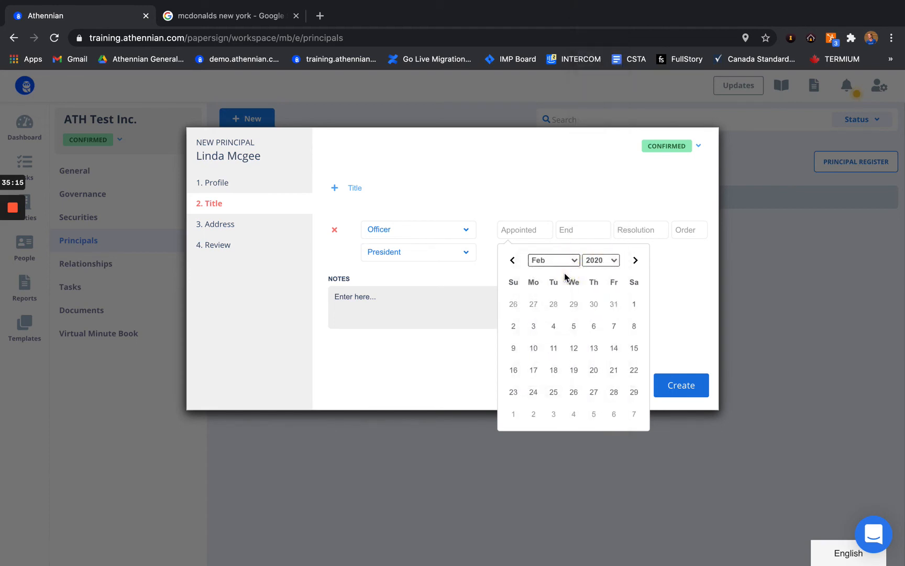
click(637, 306)
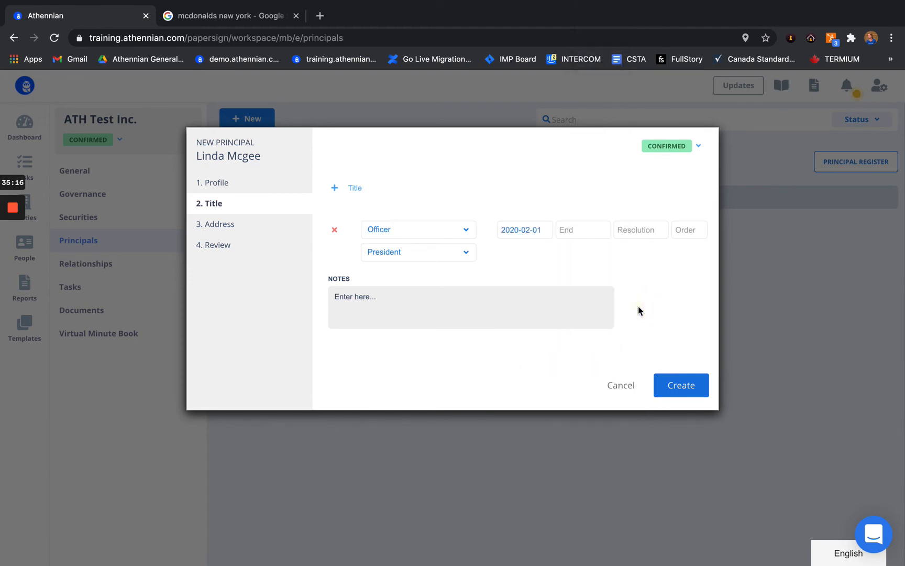
Step: Proceed through the Address and Review steps and create the President officer record
click(253, 228)
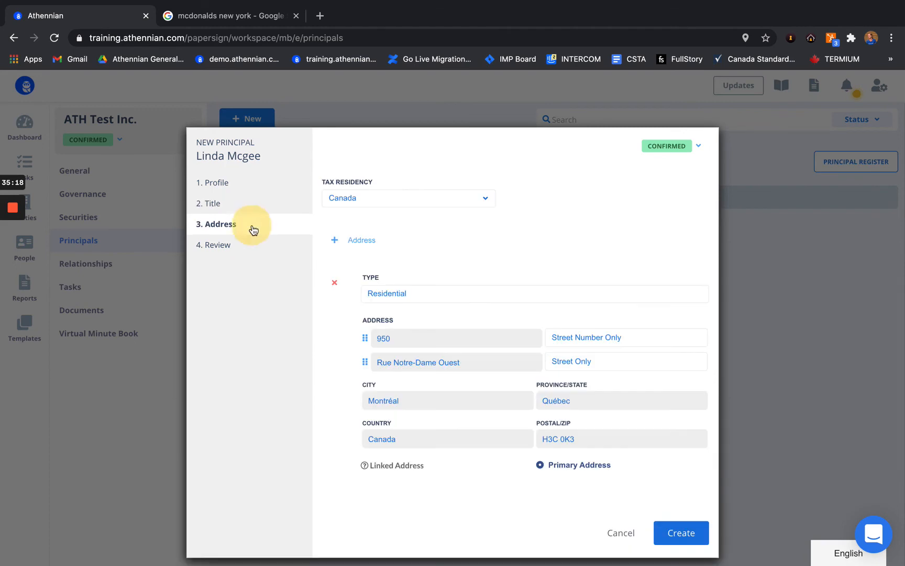
click(232, 246)
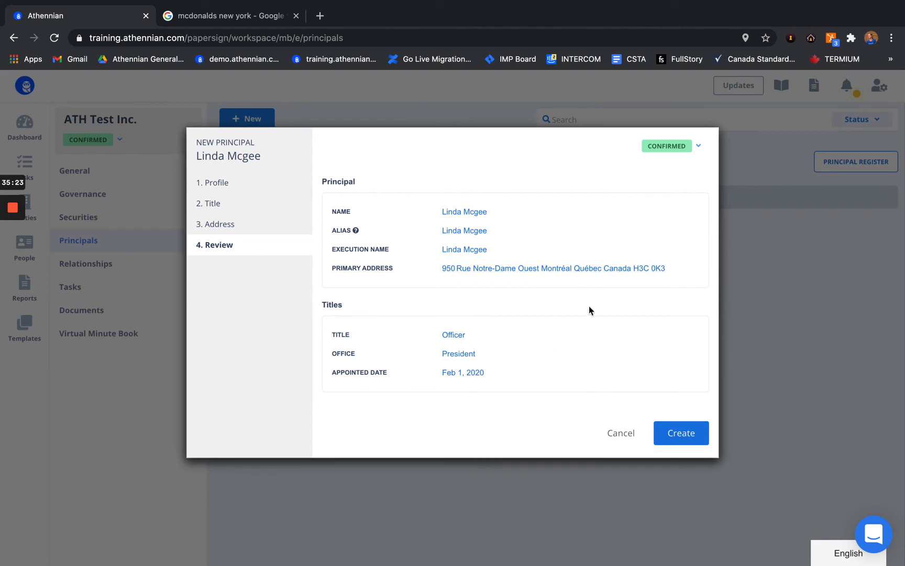
click(681, 422)
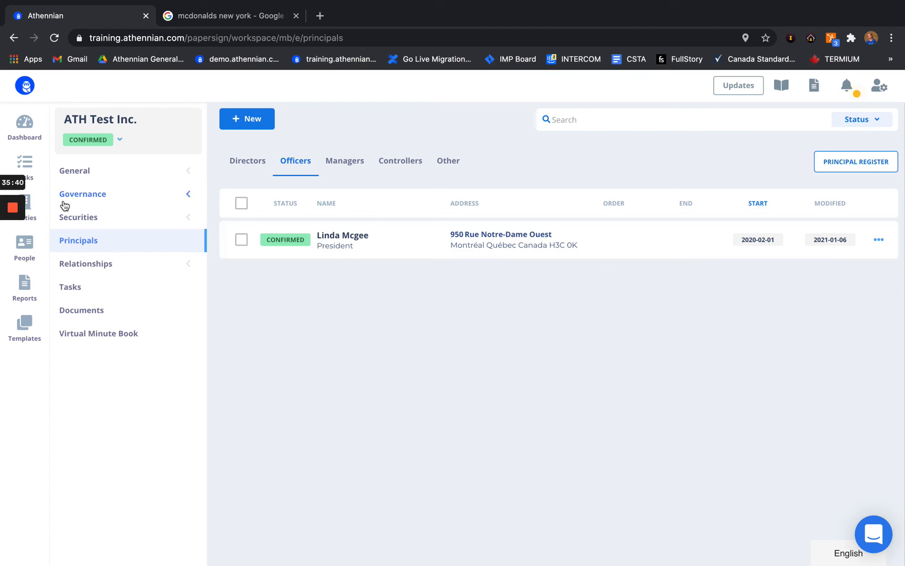
mouse_move(12, 246)
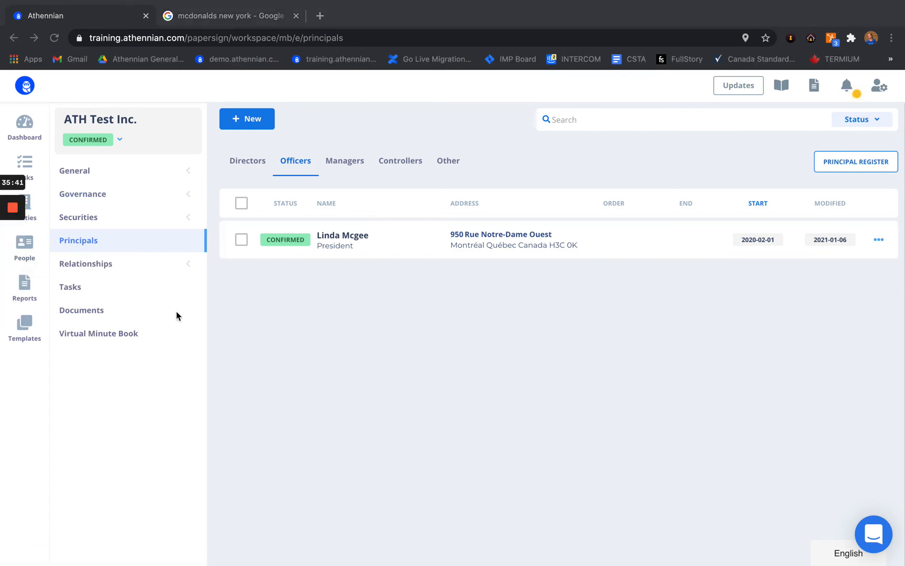
click(27, 244)
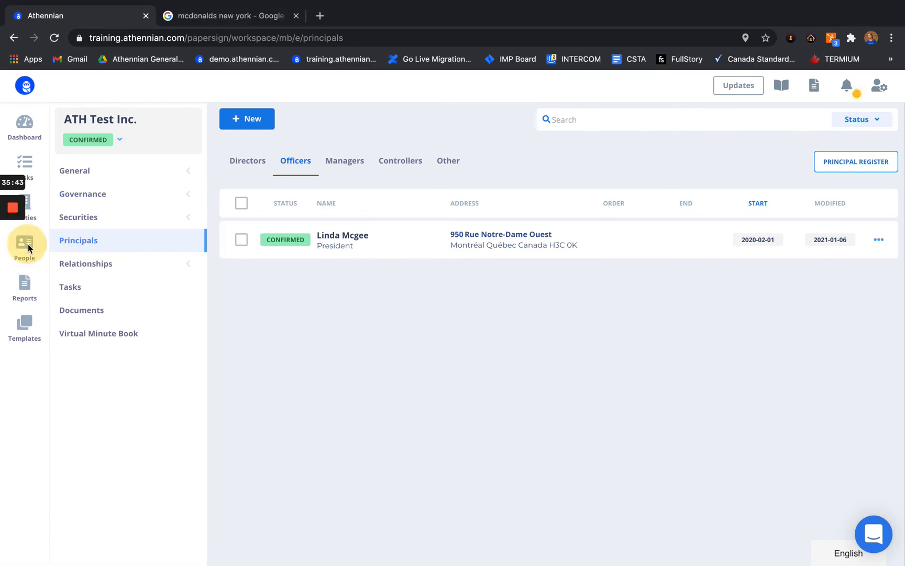
click(26, 244)
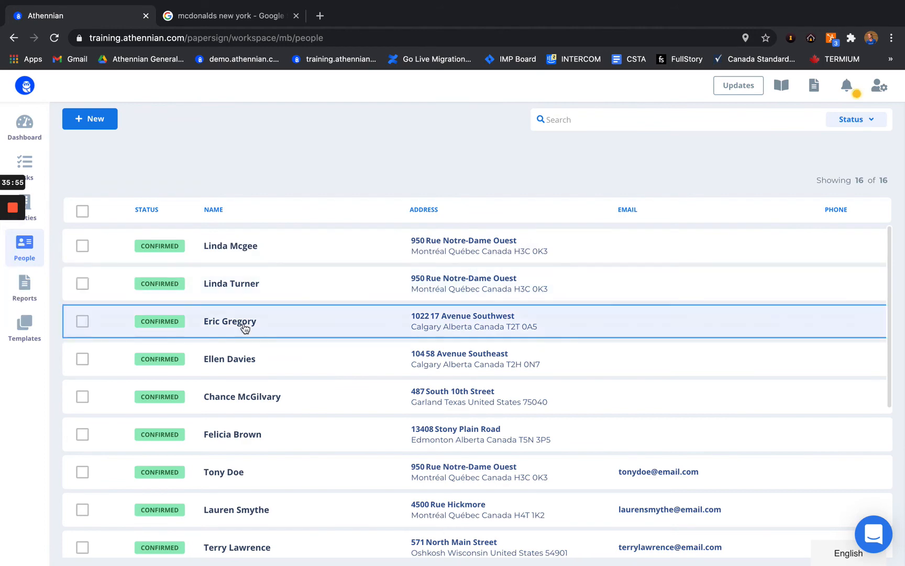
scroll(244, 333, down, 3)
scroll(244, 327, up, 3)
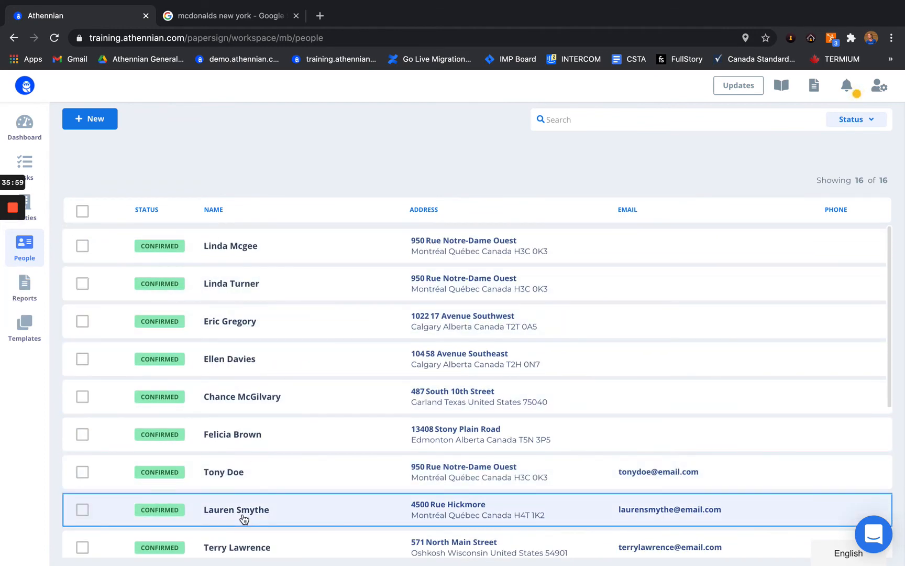
click(259, 247)
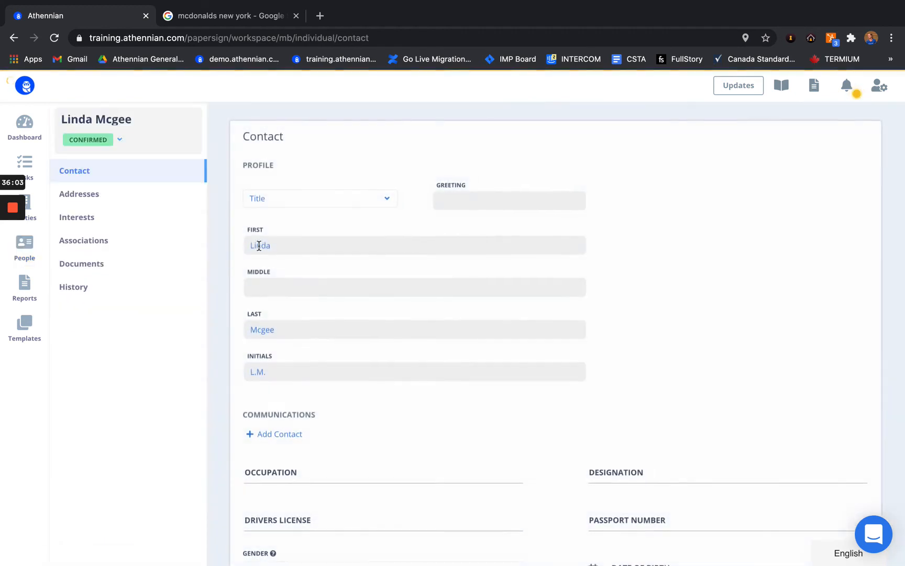
scroll(249, 364, down, 3)
scroll(247, 360, up, 3)
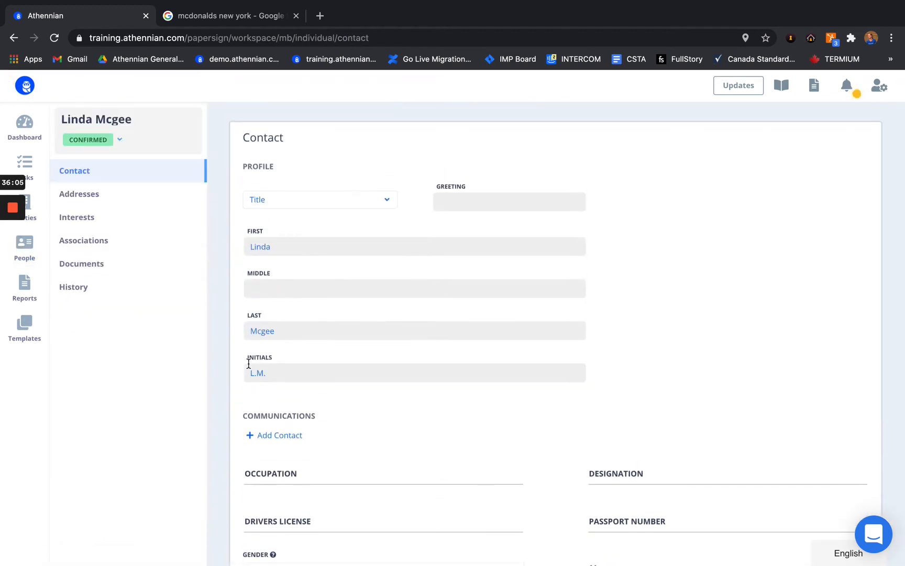
scroll(319, 376, down, 5)
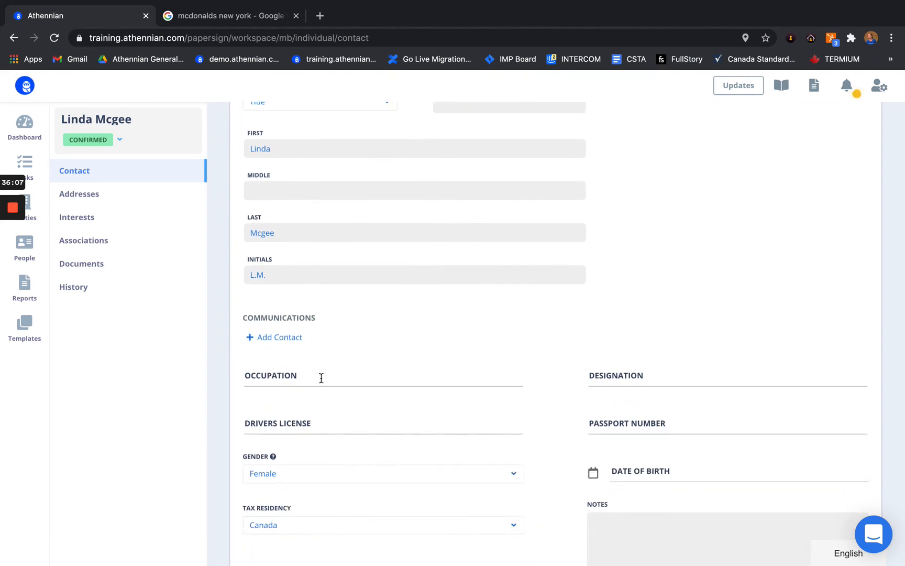
scroll(221, 423, down, 2)
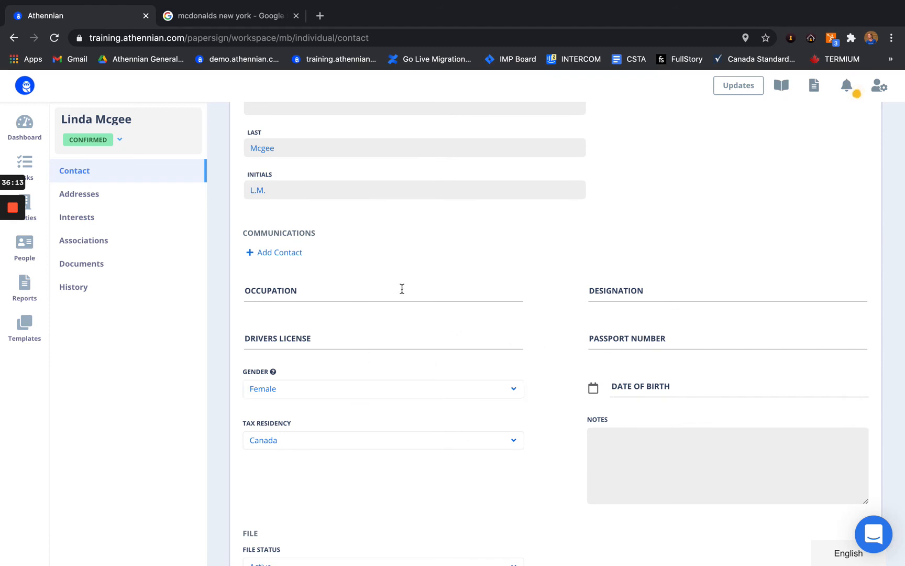
scroll(401, 285, up, 3)
Step: Begin a new address for the person, cancel it, and open the person's Interests page
click(87, 200)
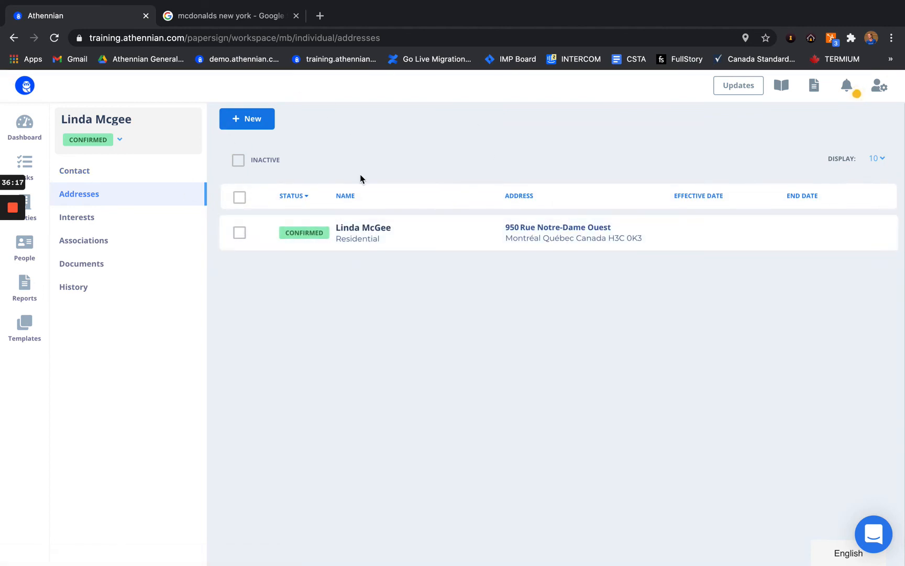
click(258, 124)
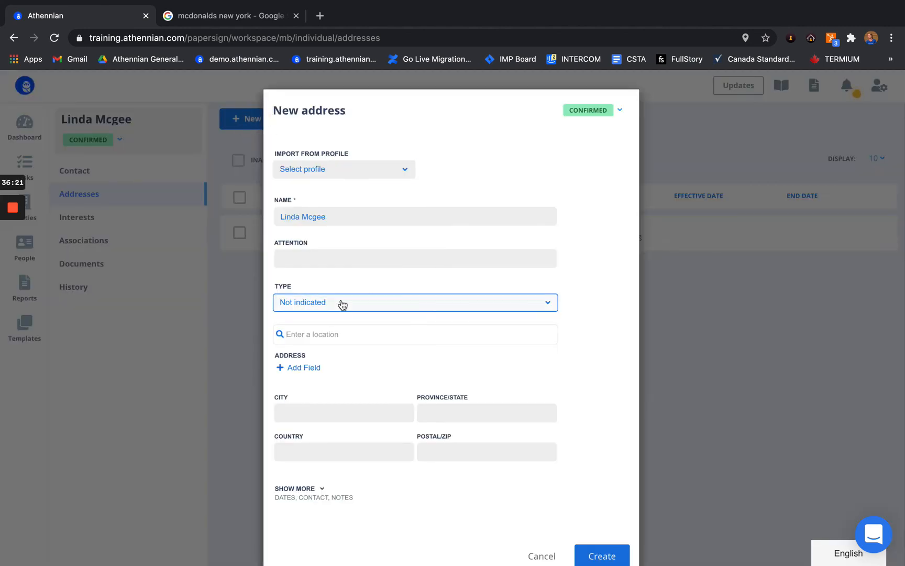
click(342, 304)
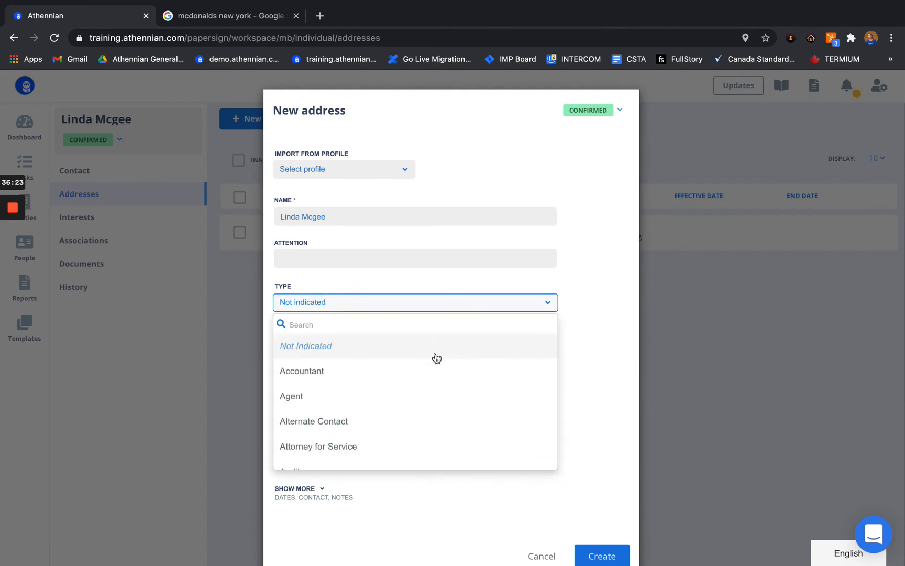
click(609, 351)
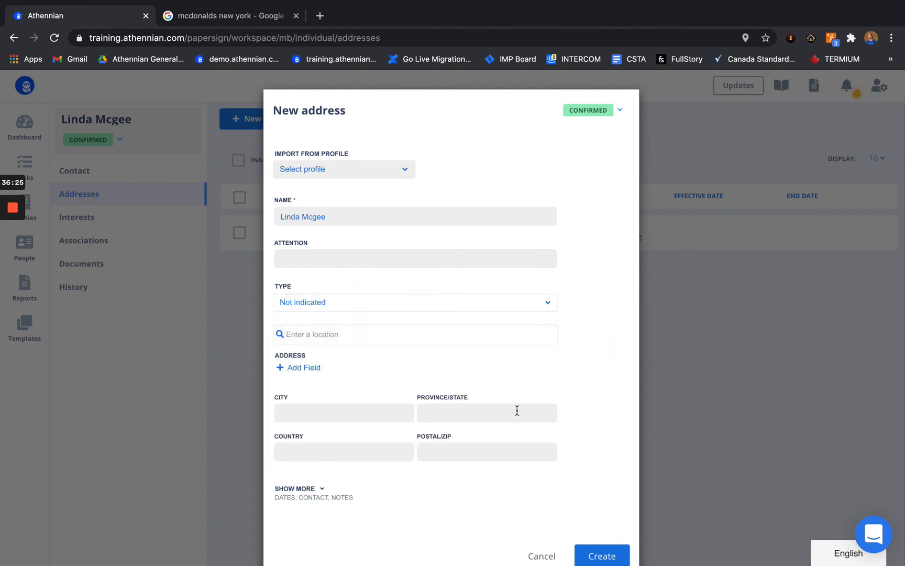
click(542, 556)
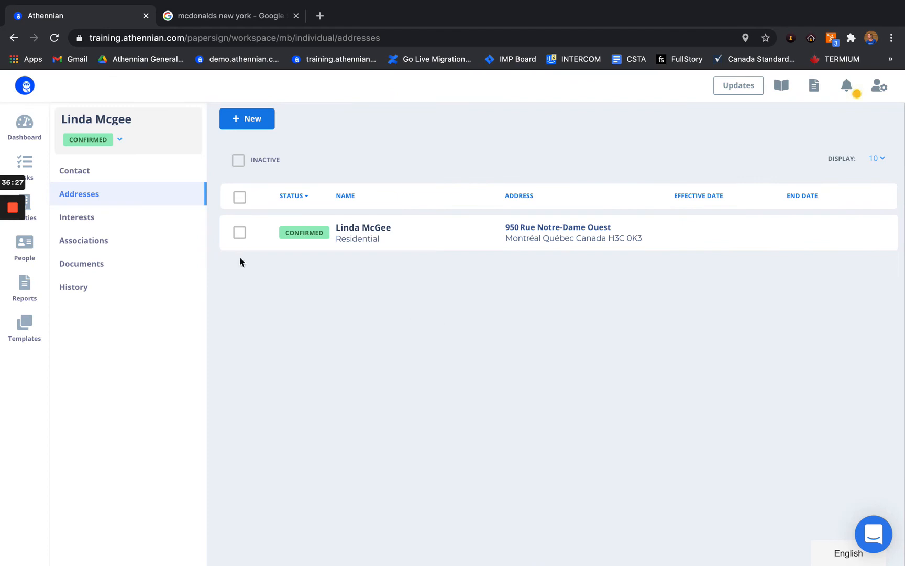
click(105, 222)
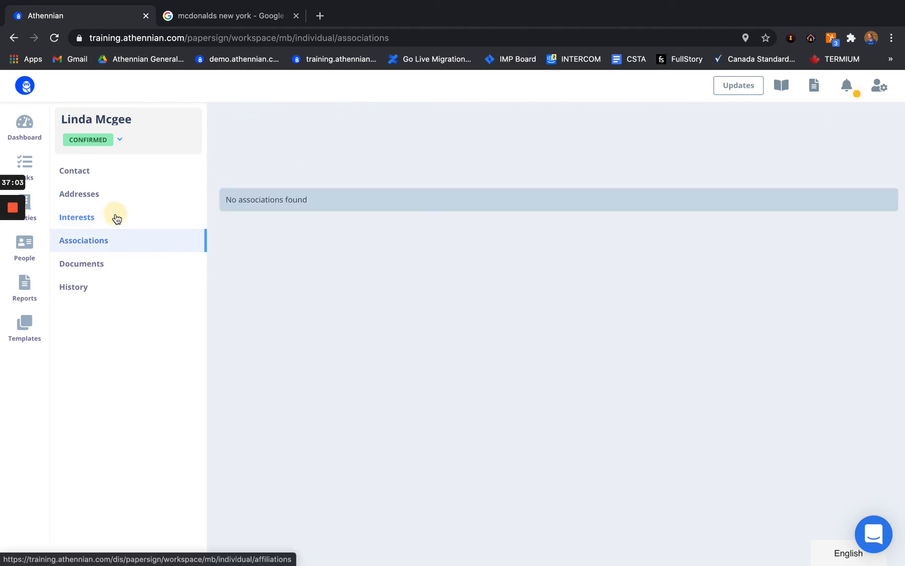
Step: Reload the interests list and select both ATH Test Inc. positions, President and Director
click(115, 218)
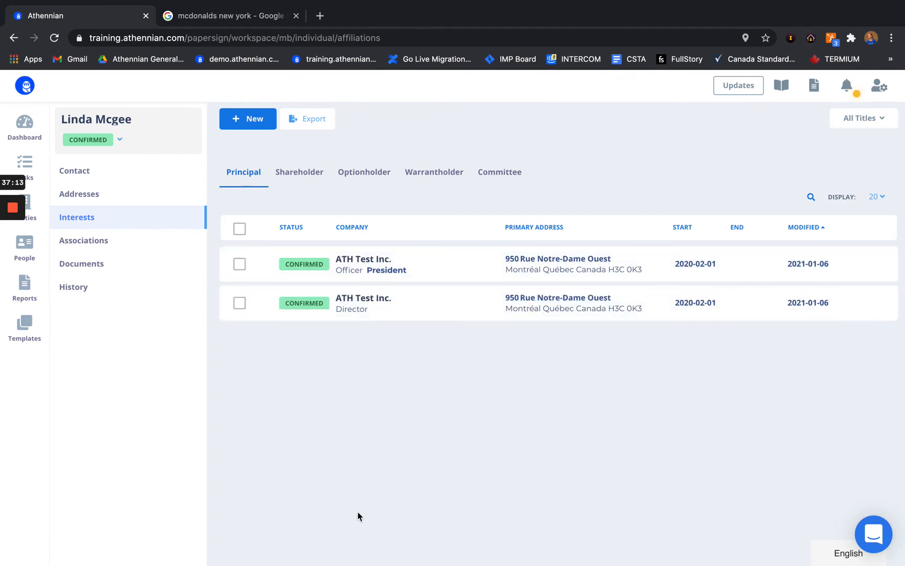
click(249, 233)
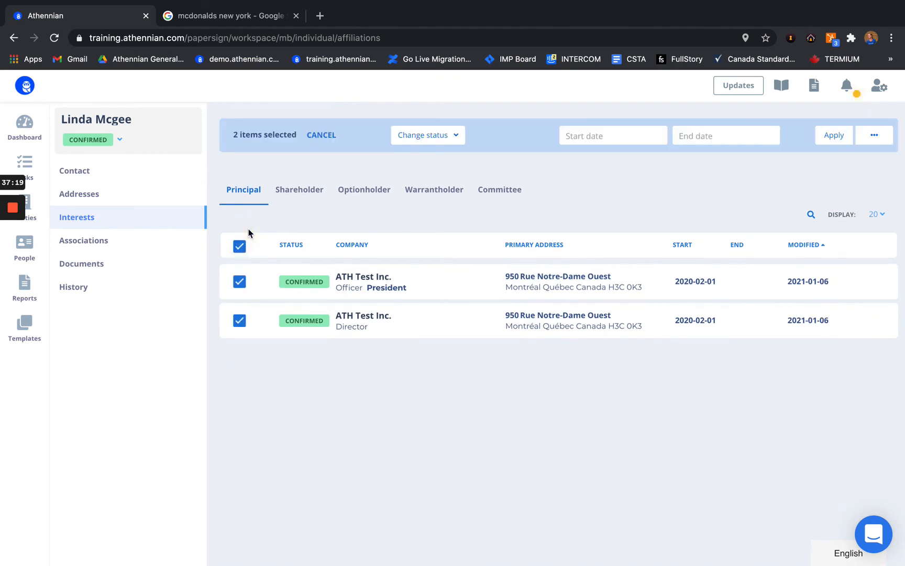
click(455, 138)
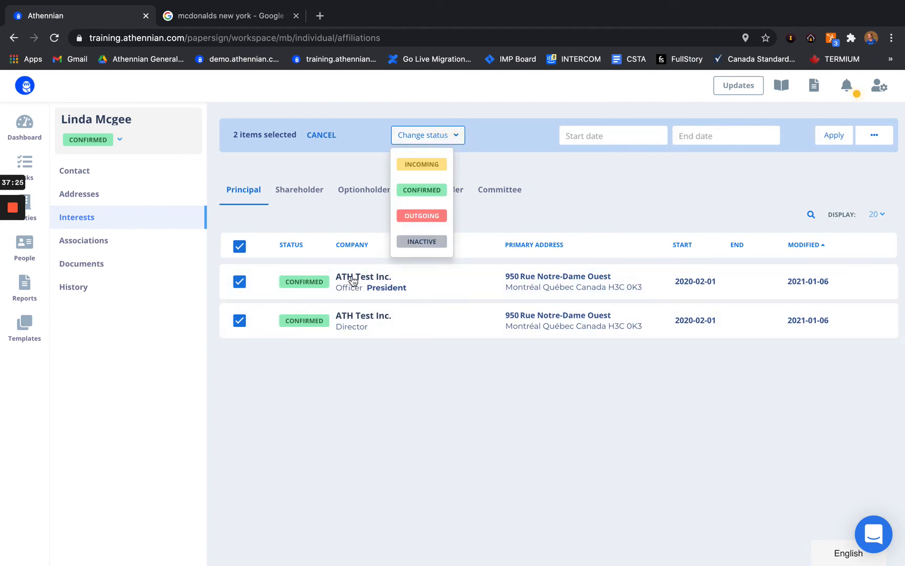
click(492, 137)
Step: Mark both positions Outgoing as Resigned with an end date of 2021-01-06
click(702, 138)
click(458, 137)
click(432, 212)
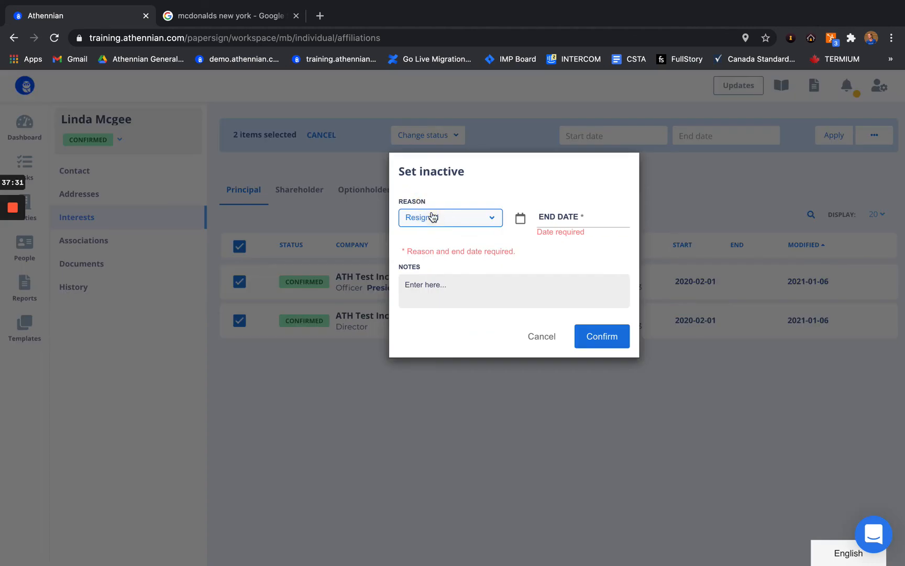
click(583, 218)
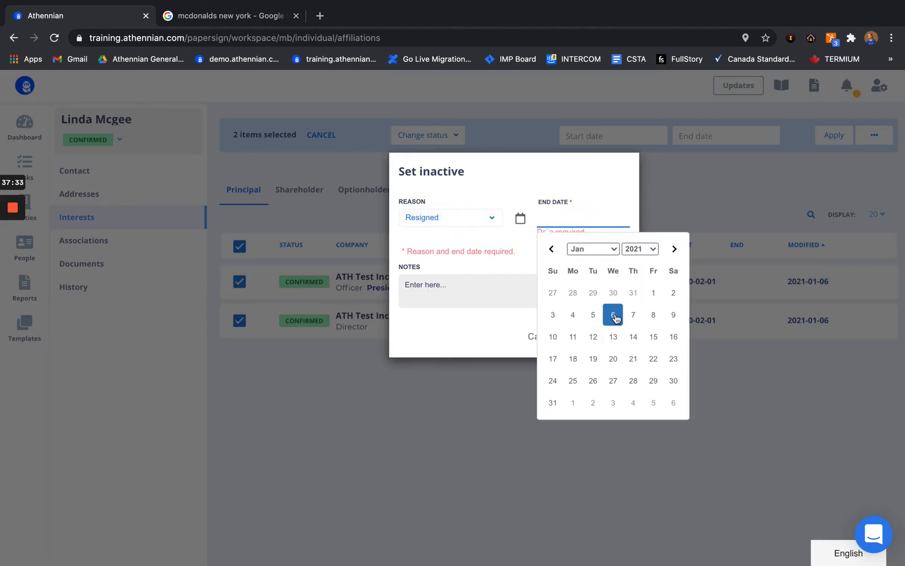
click(614, 317)
click(592, 326)
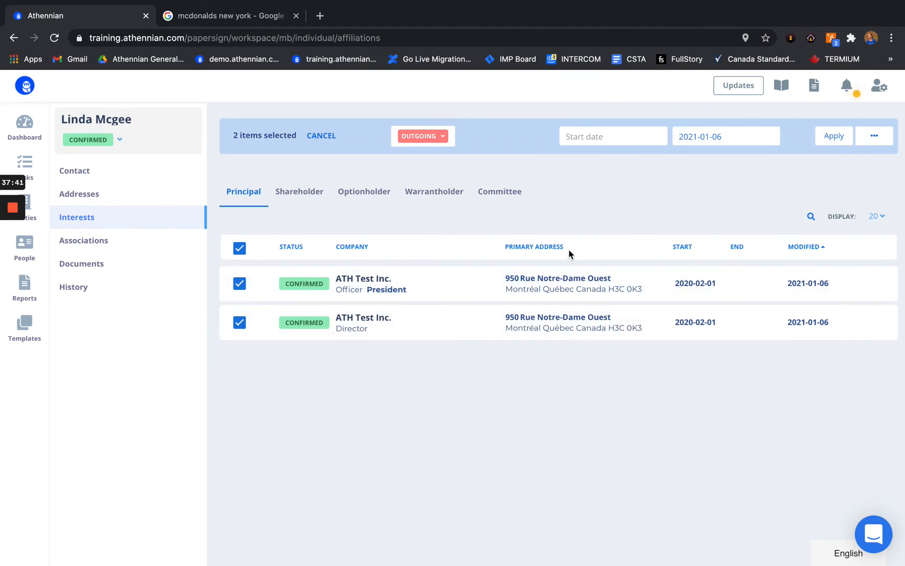
Step: Revert both positions to Confirmed with no end date, then start Replace principal
click(444, 137)
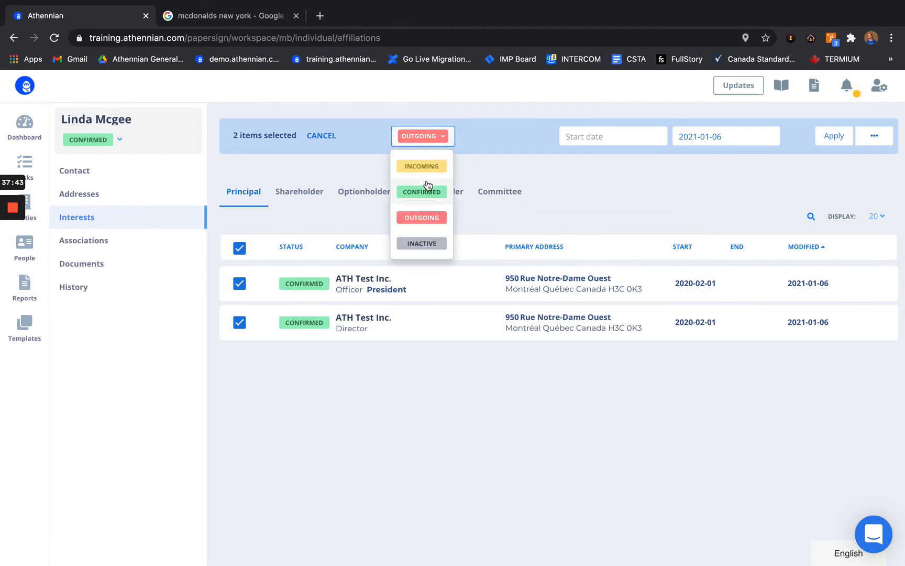
click(429, 195)
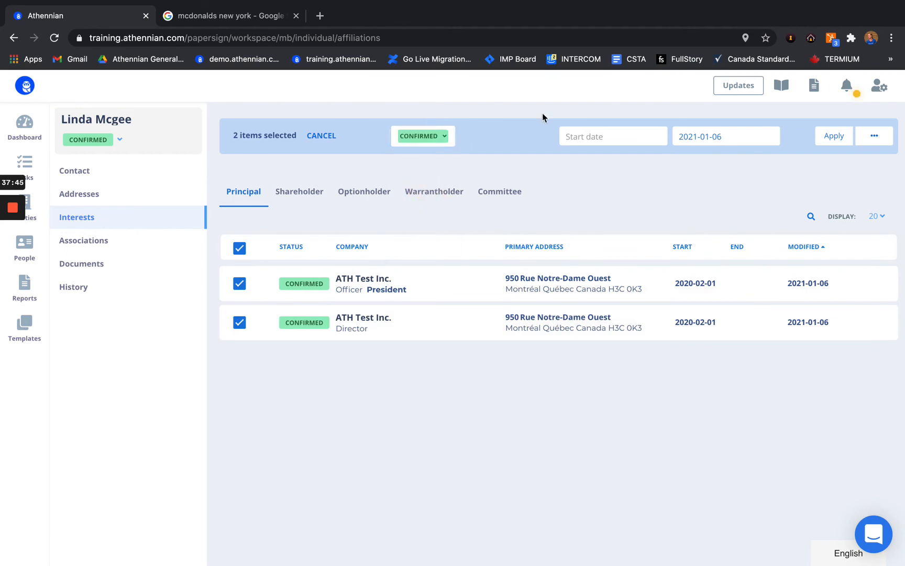
click(678, 132)
key(BackSpace)
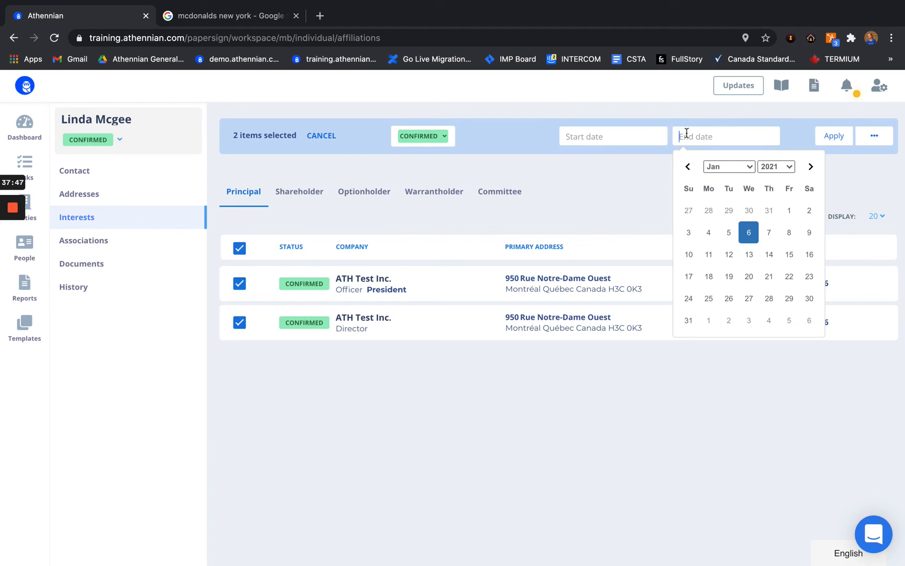
click(875, 137)
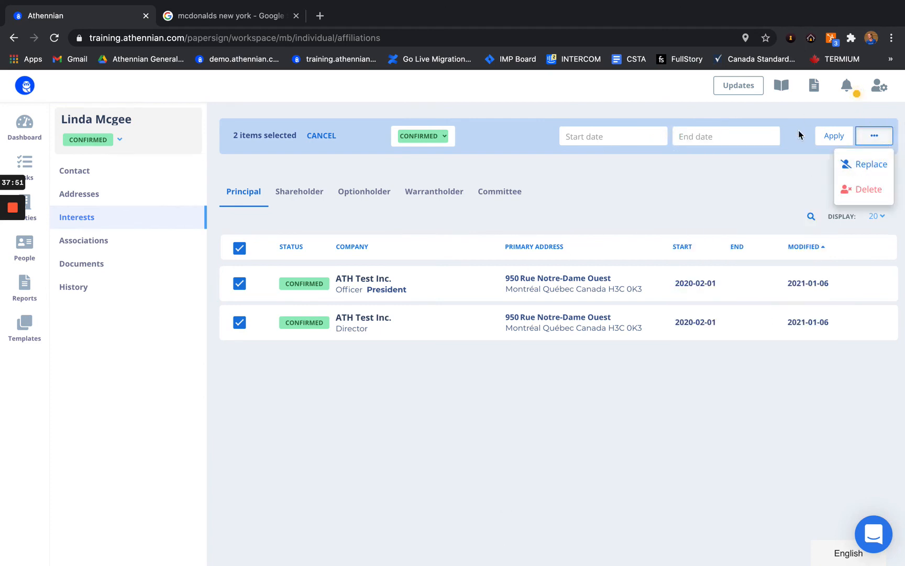
click(879, 163)
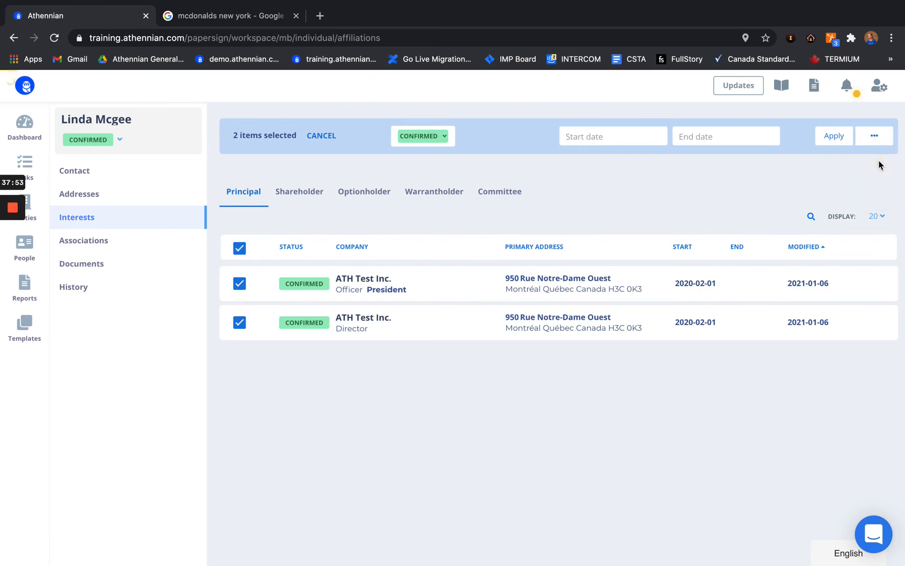
Step: Choose the incoming replacement person and keep the departure reason as Removed
click(408, 159)
scroll(387, 290, down, 3)
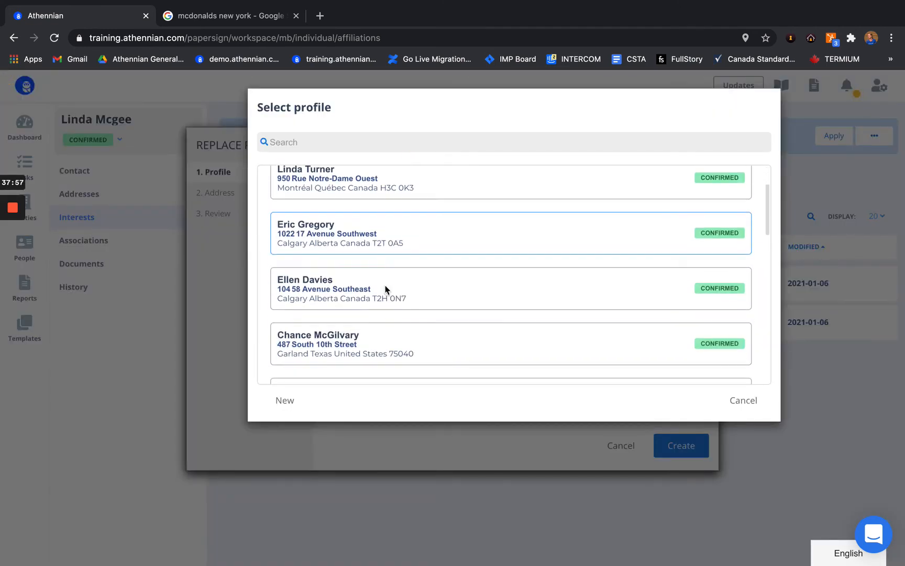
click(402, 237)
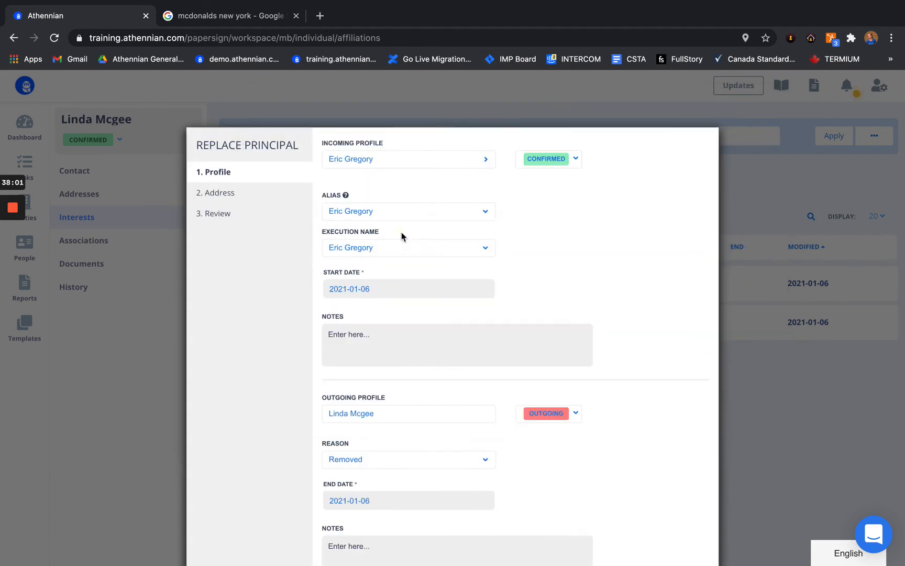
scroll(402, 236, down, 1)
scroll(390, 352, down, 1)
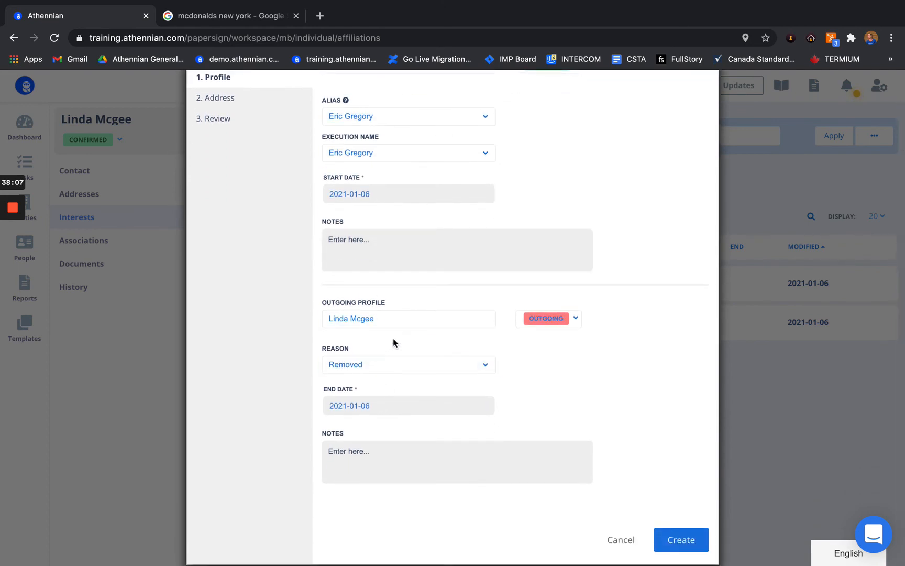
click(381, 364)
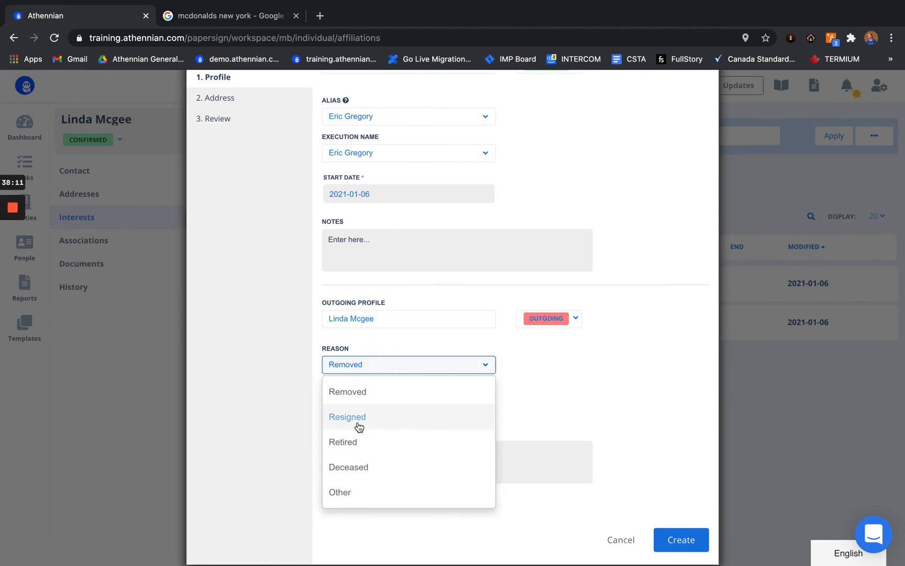
click(540, 362)
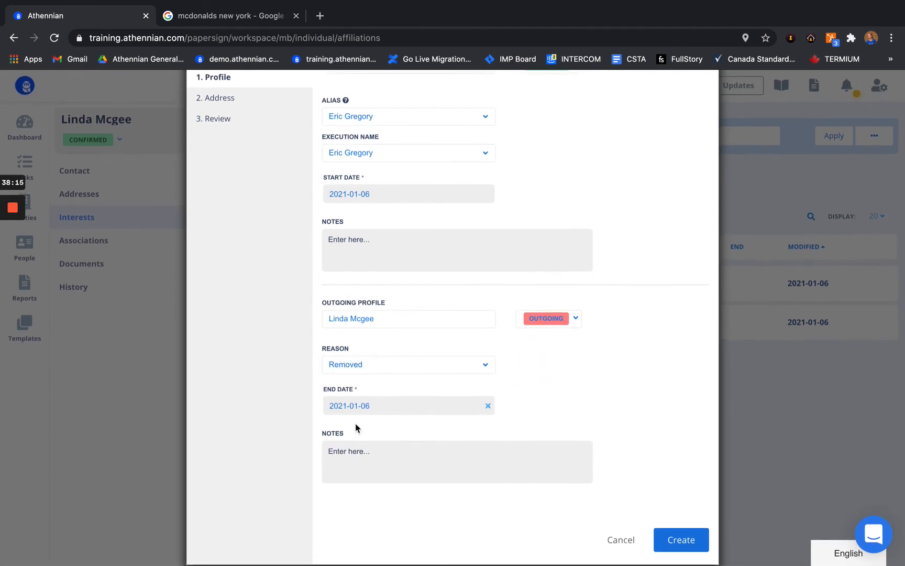
scroll(325, 398, up, 3)
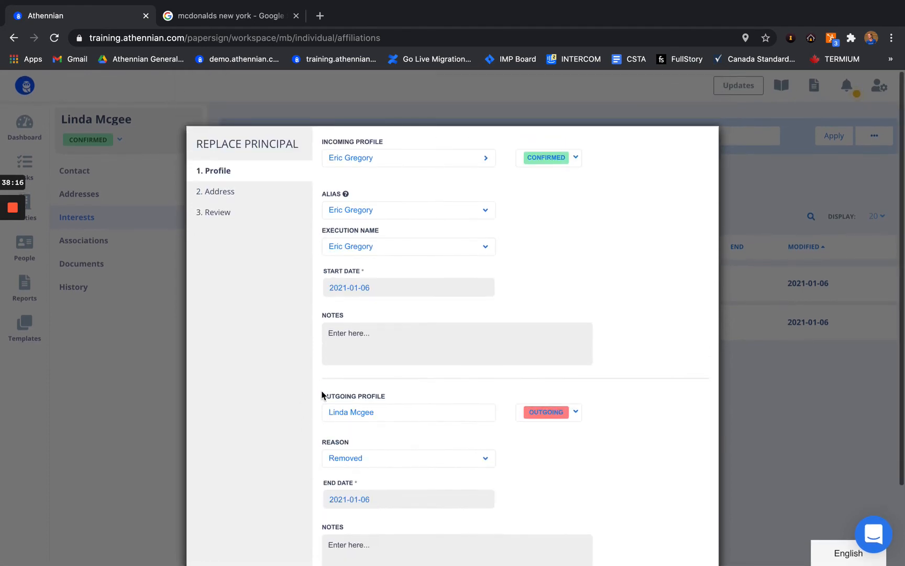
Step: Add the incoming person's residential address, review, and create the replacement principals
click(233, 201)
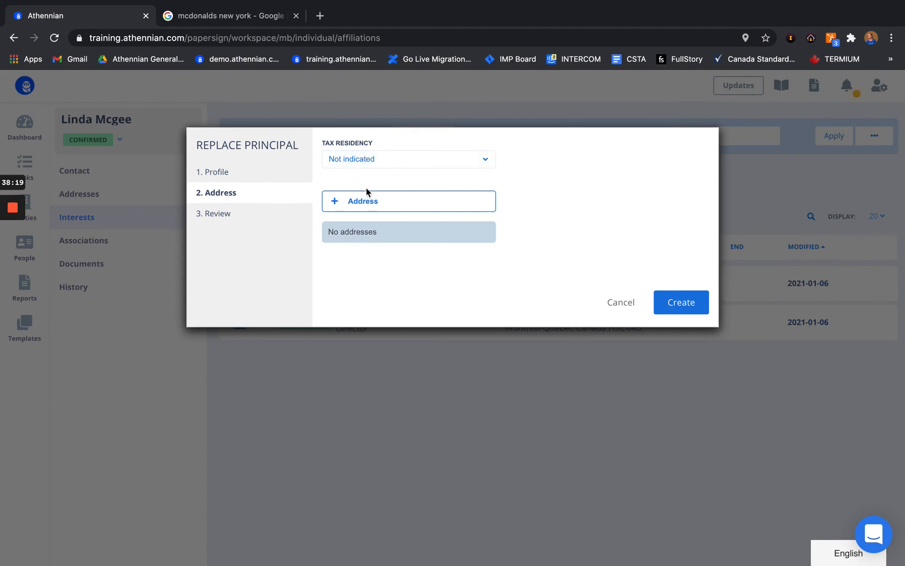
click(368, 206)
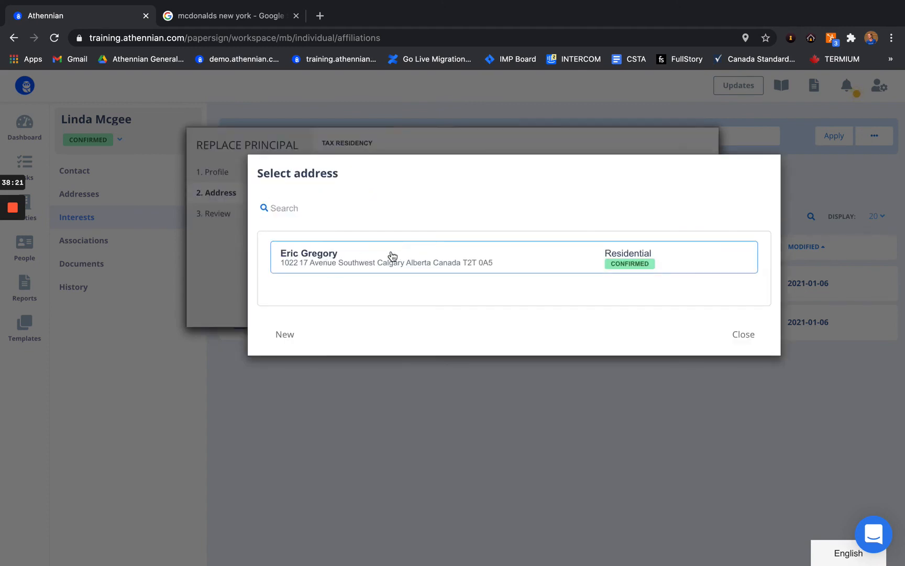
click(320, 258)
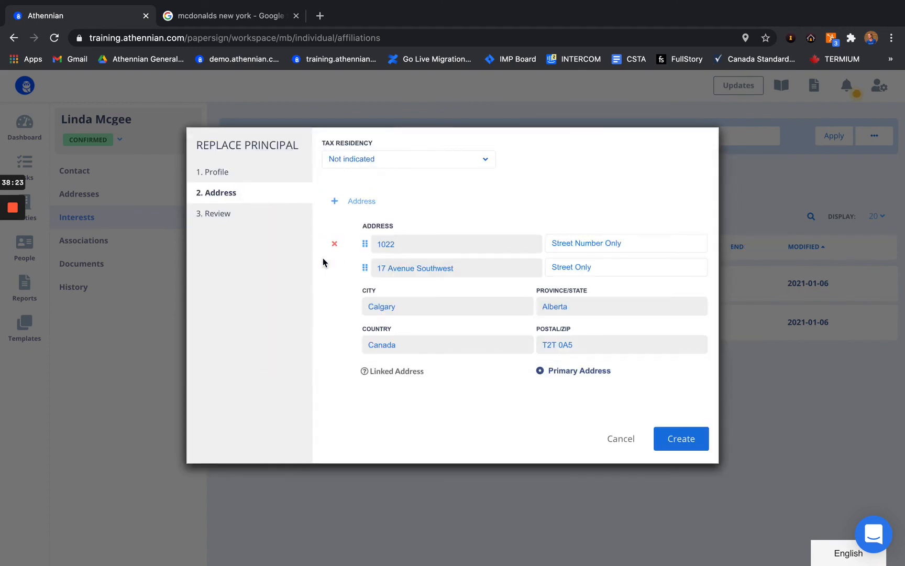
click(213, 215)
click(680, 400)
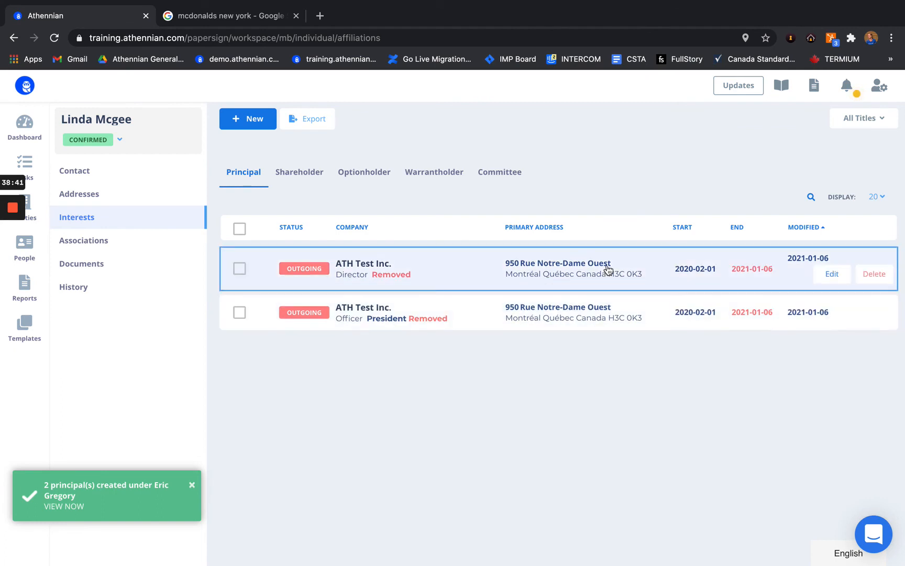
Step: Open the replacement person's profile and view their interests
click(32, 252)
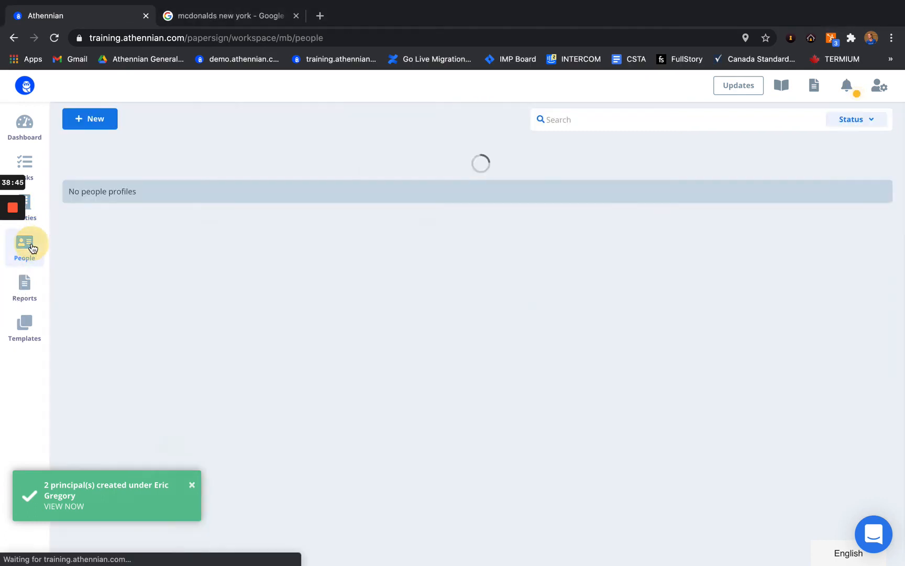
click(239, 324)
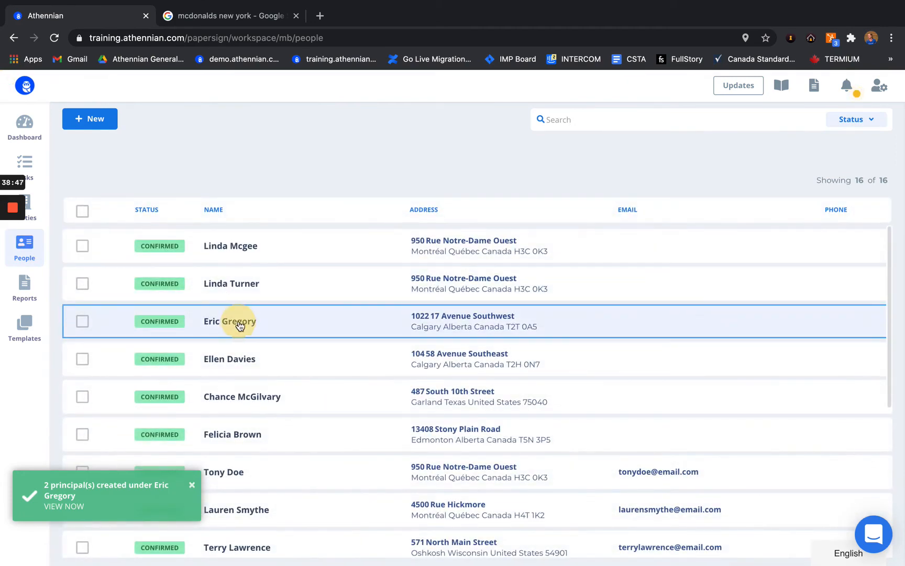
click(102, 221)
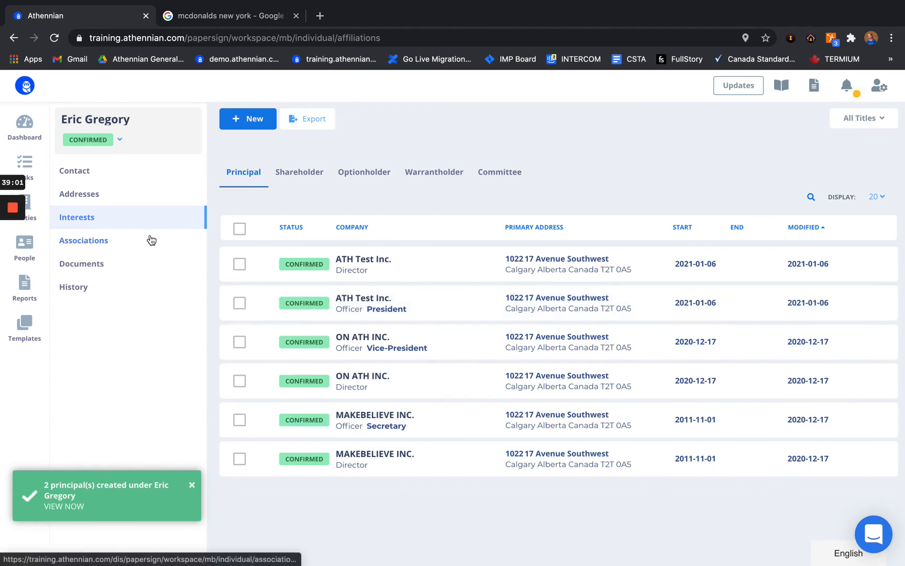
Step: Return to the full People list of 16 confirmed people
click(30, 257)
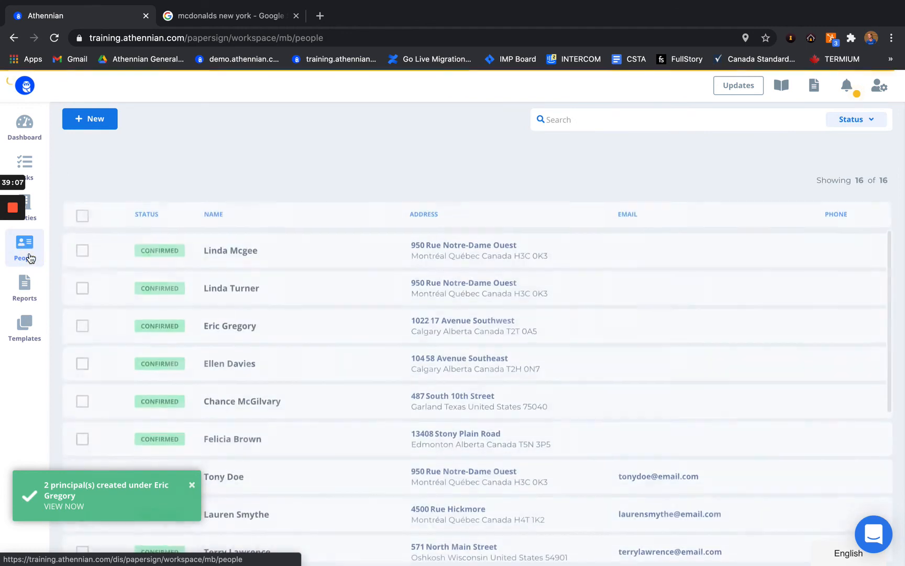
scroll(229, 297, down, 1)
scroll(241, 296, up, 1)
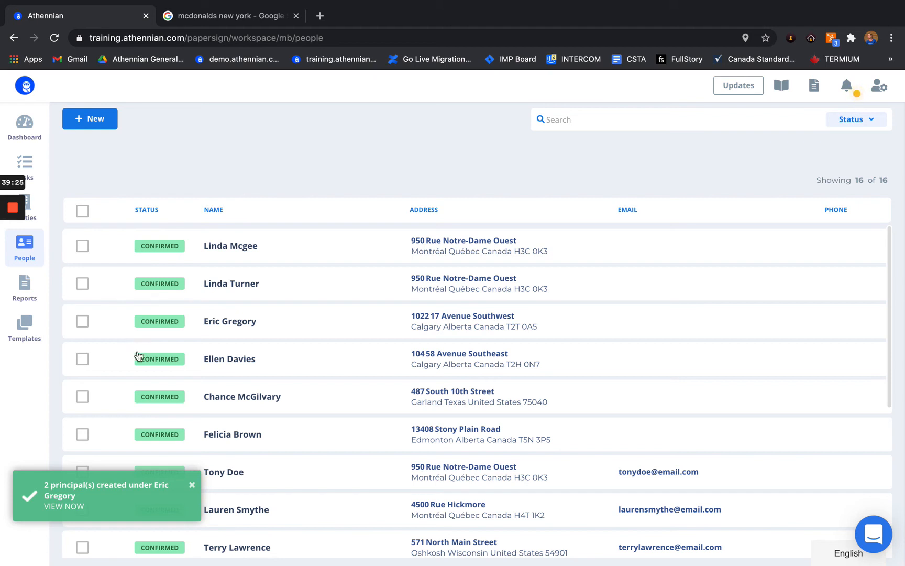
Step: Select two people and Combine them, confirming the retiring profile merges into the surviving one
click(82, 247)
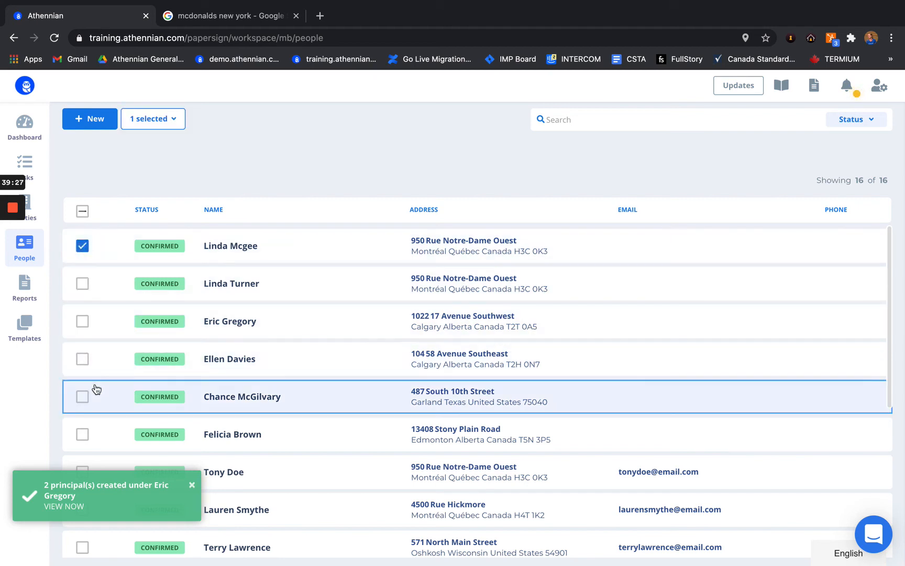
click(83, 324)
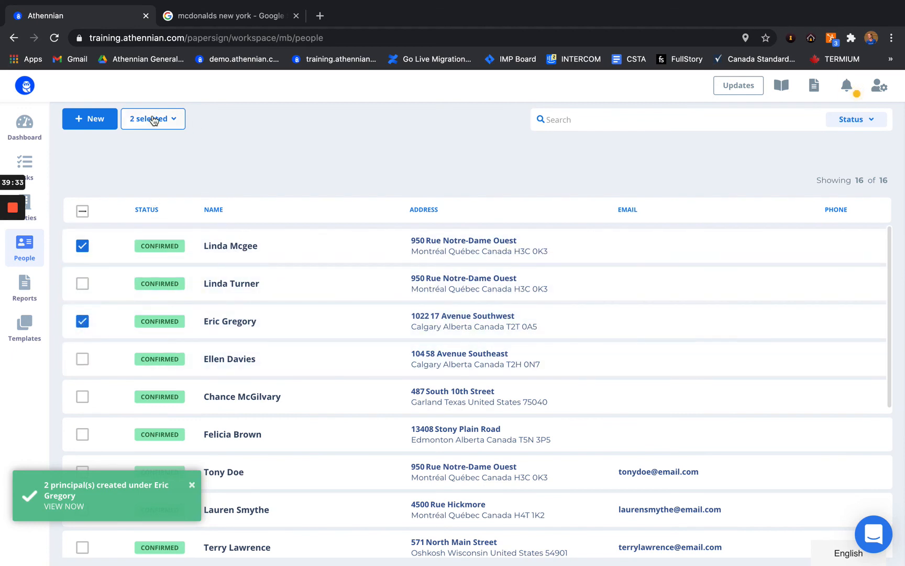
click(153, 118)
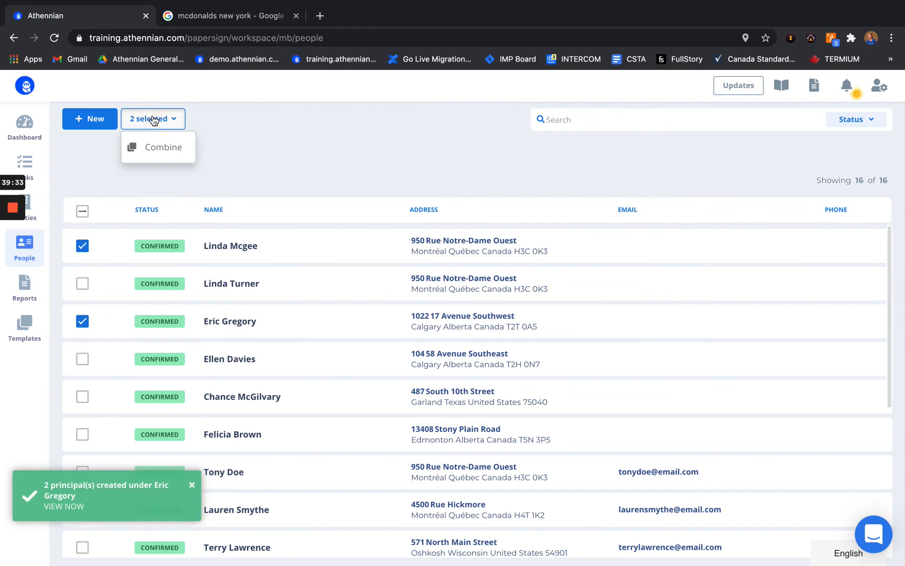
click(175, 153)
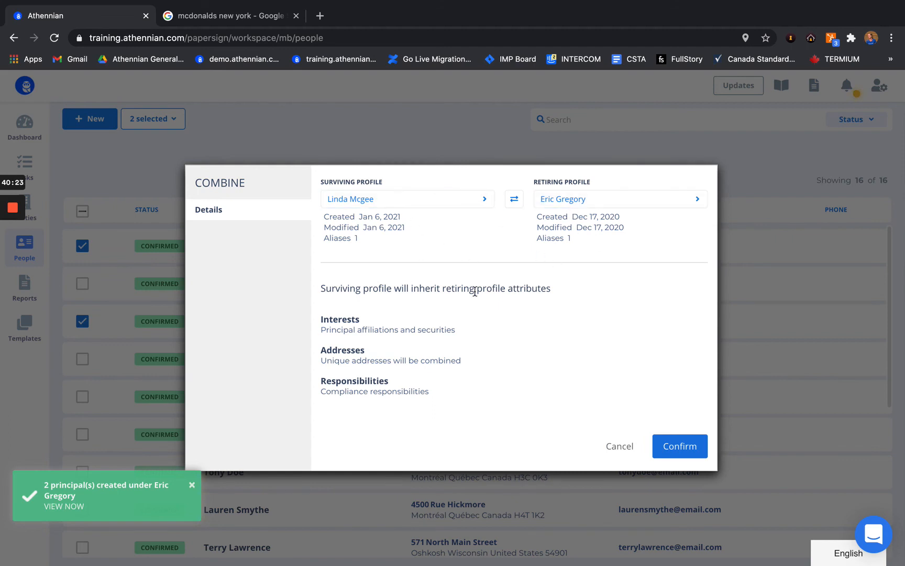
click(680, 445)
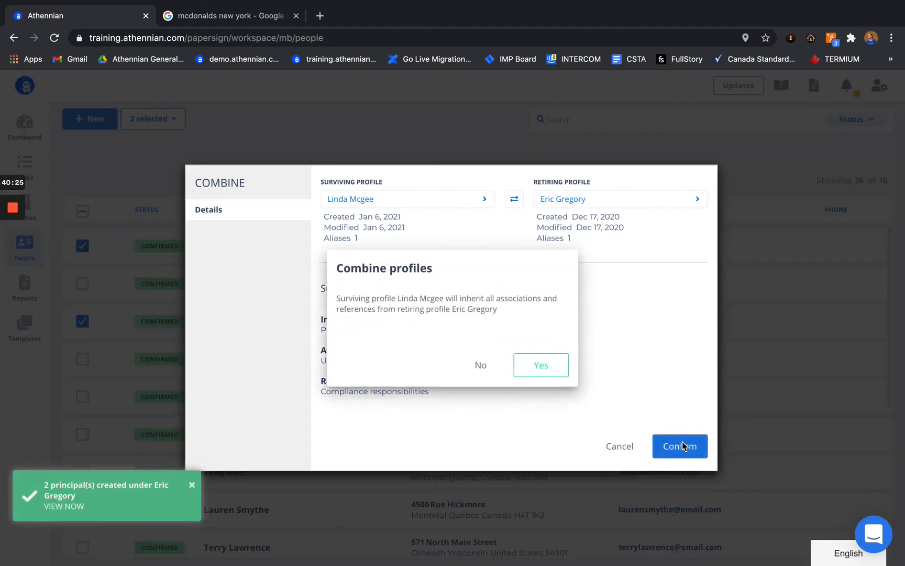
click(533, 369)
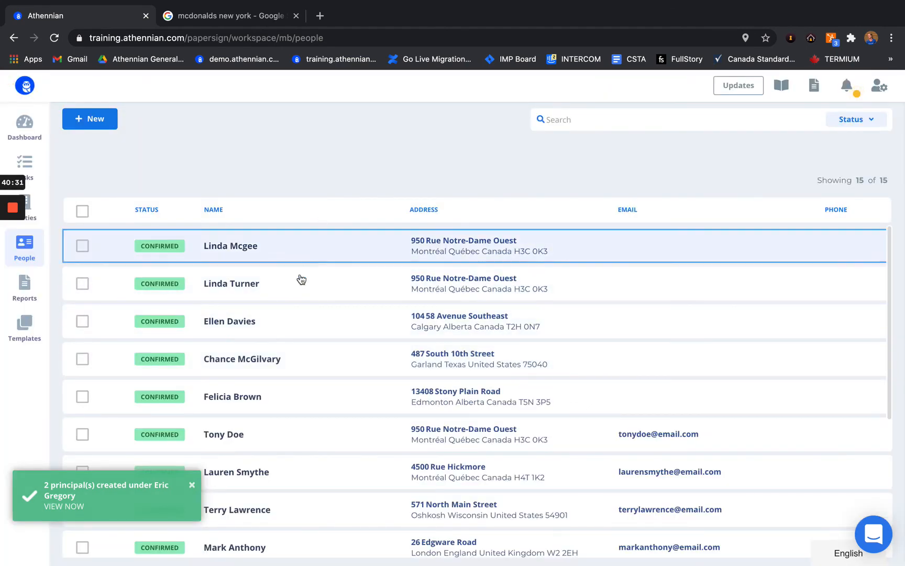
Step: Review the surviving person's eight affiliations, including ATH Test Inc. roles, then go to the Dashboard
click(293, 247)
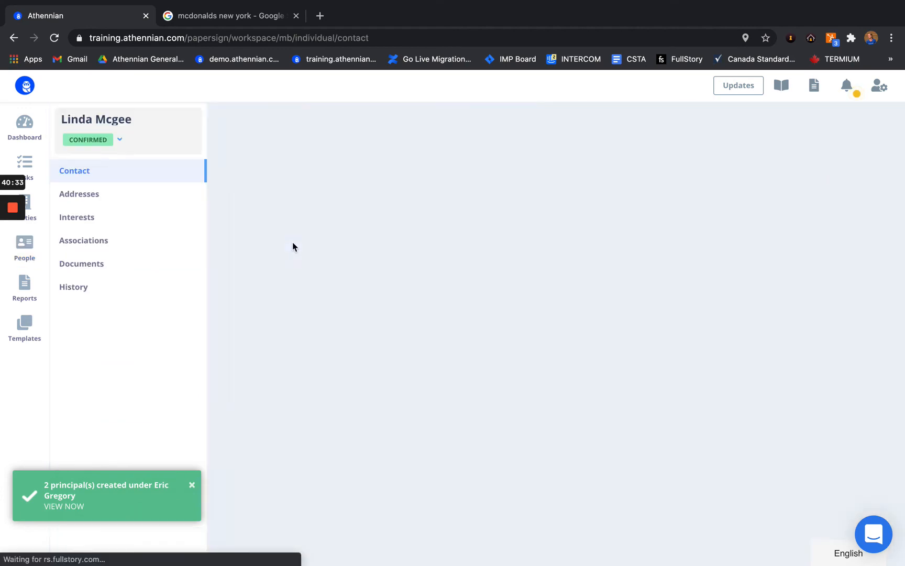
click(90, 226)
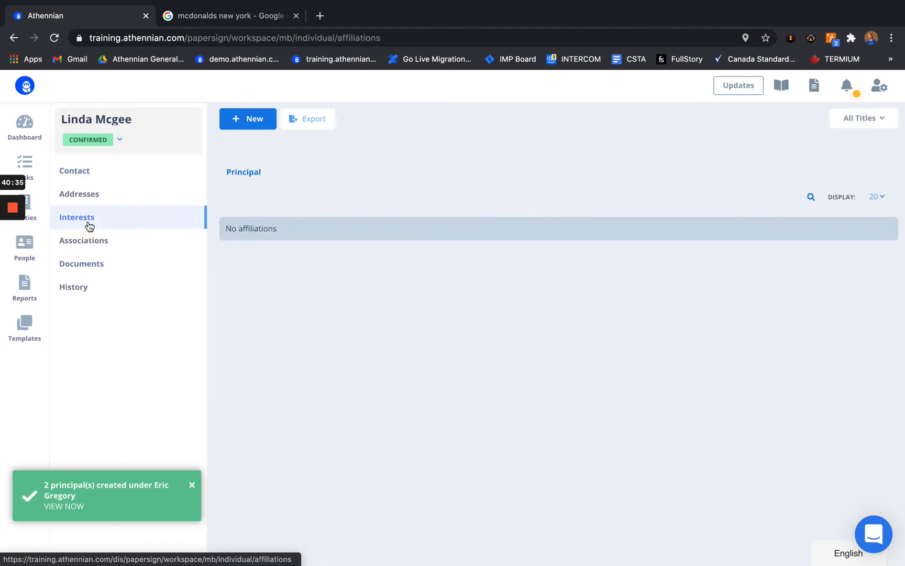
scroll(321, 373, down, 2)
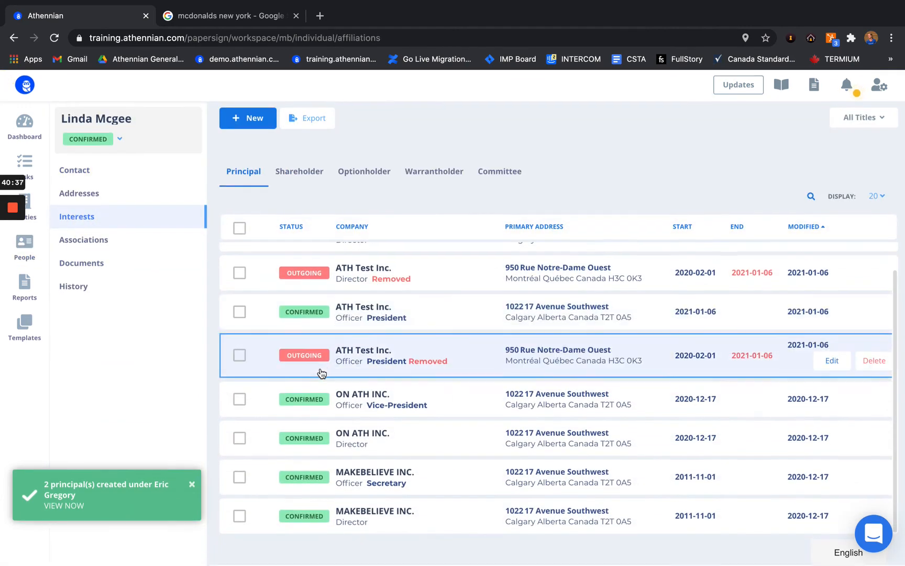
scroll(373, 348, up, 1)
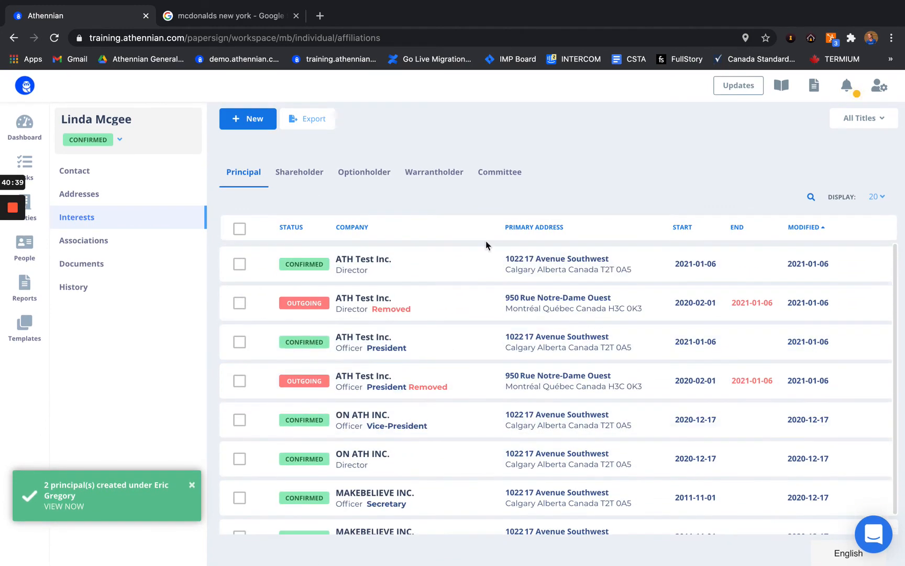
scroll(388, 463, down, 1)
scroll(247, 293, up, 1)
click(239, 229)
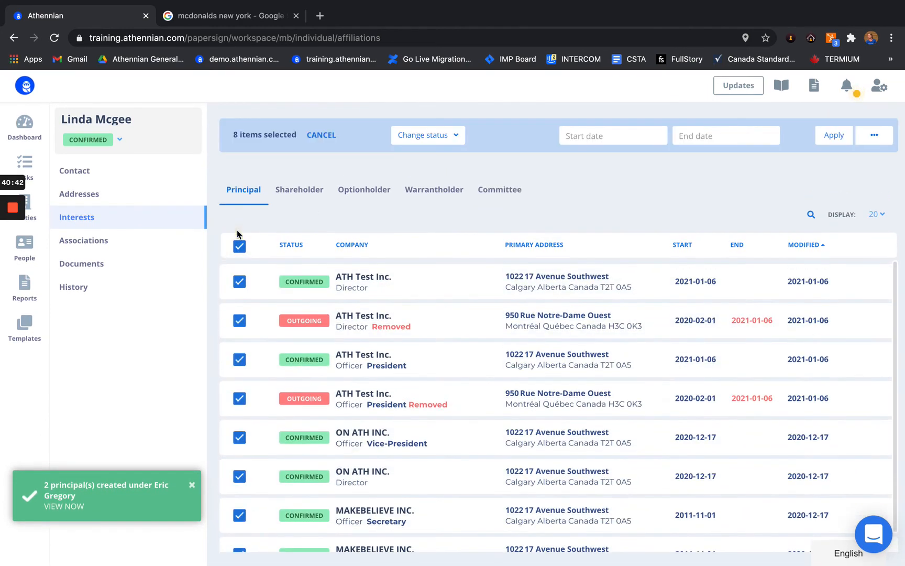
click(443, 135)
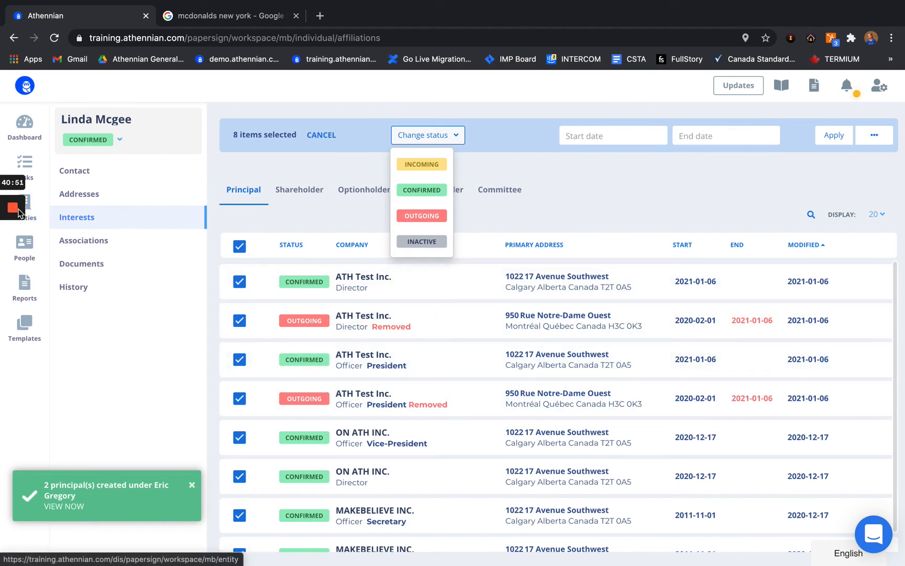
click(13, 259)
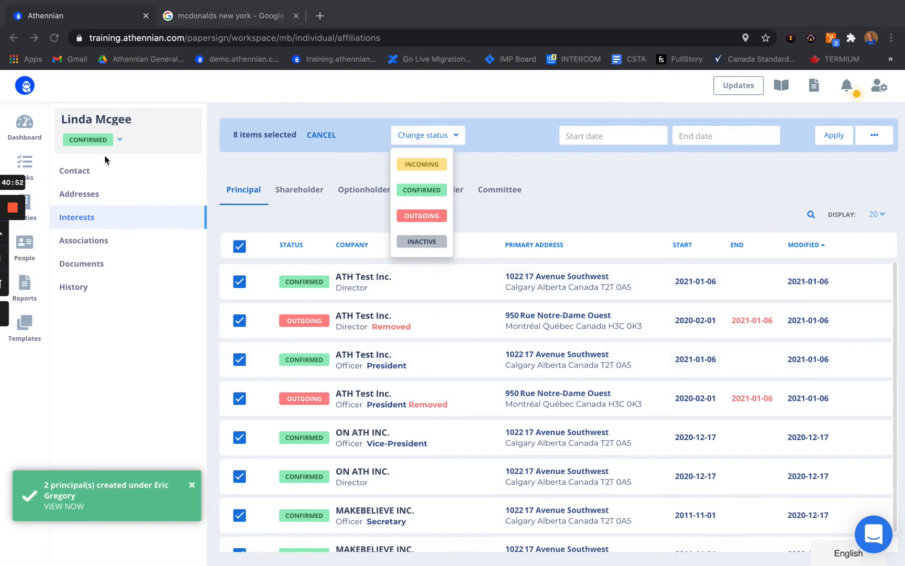
click(26, 123)
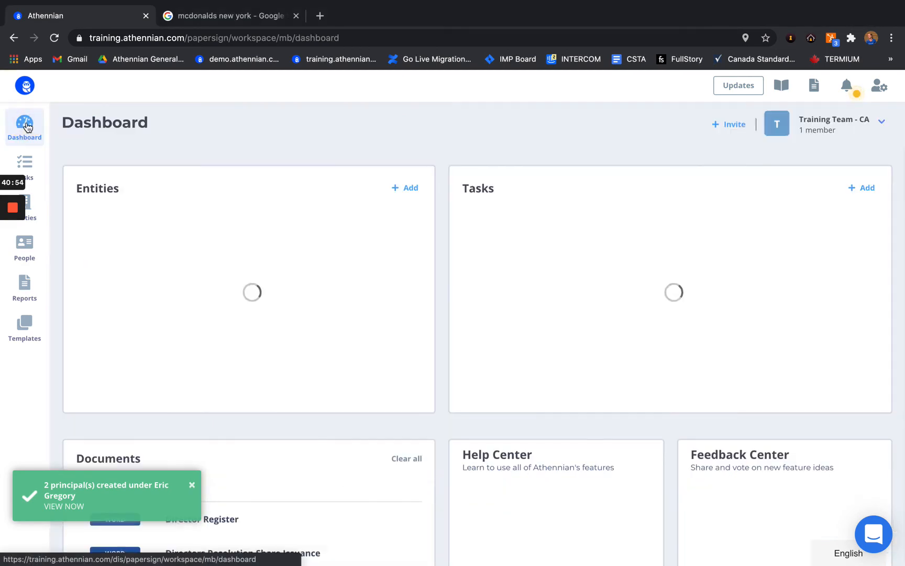
Step: Merge a Director Register and Officer Register for ATH Test Inc. and view its documents
click(166, 257)
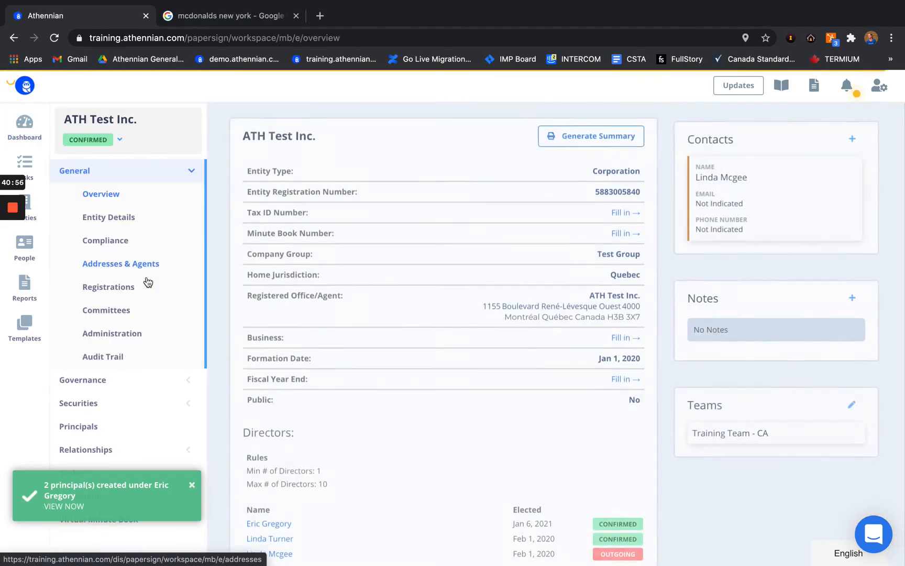
click(89, 425)
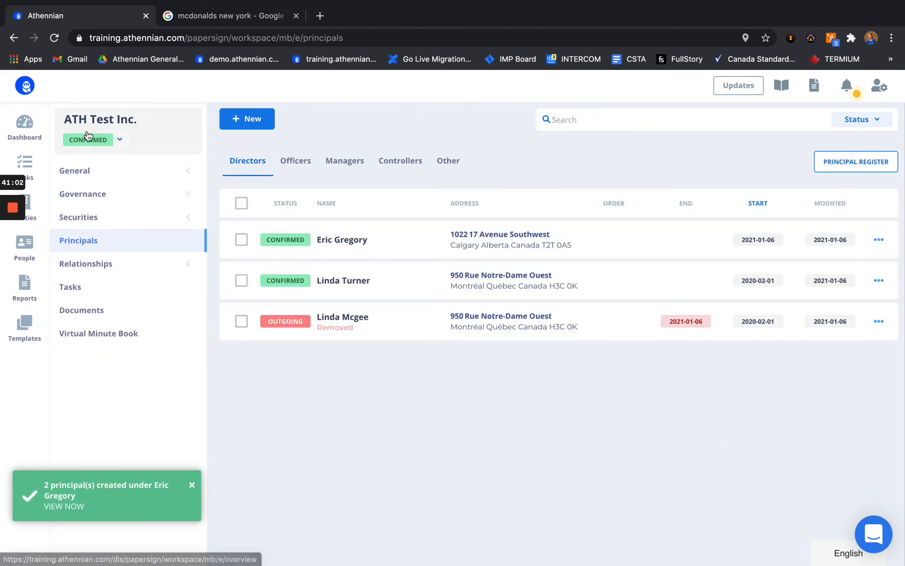
click(872, 163)
click(399, 276)
click(401, 309)
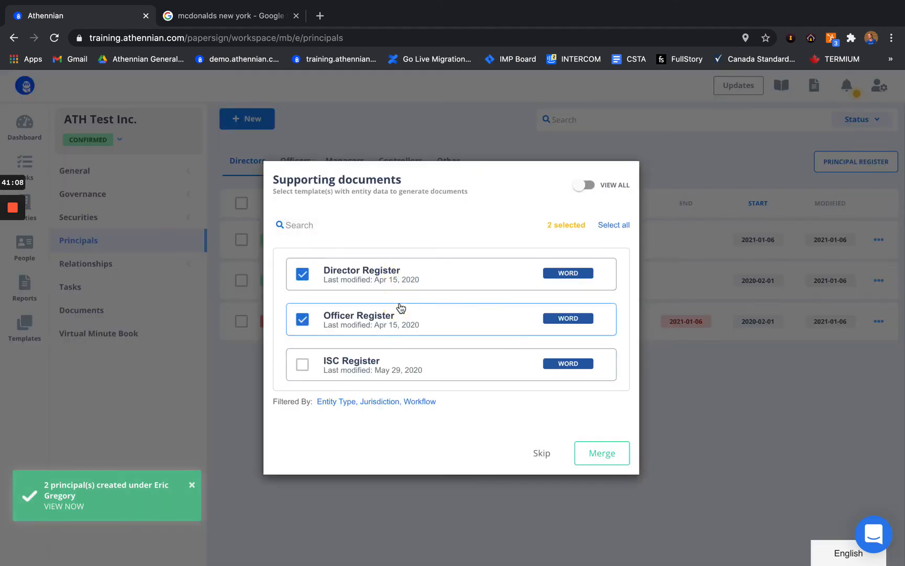
click(602, 458)
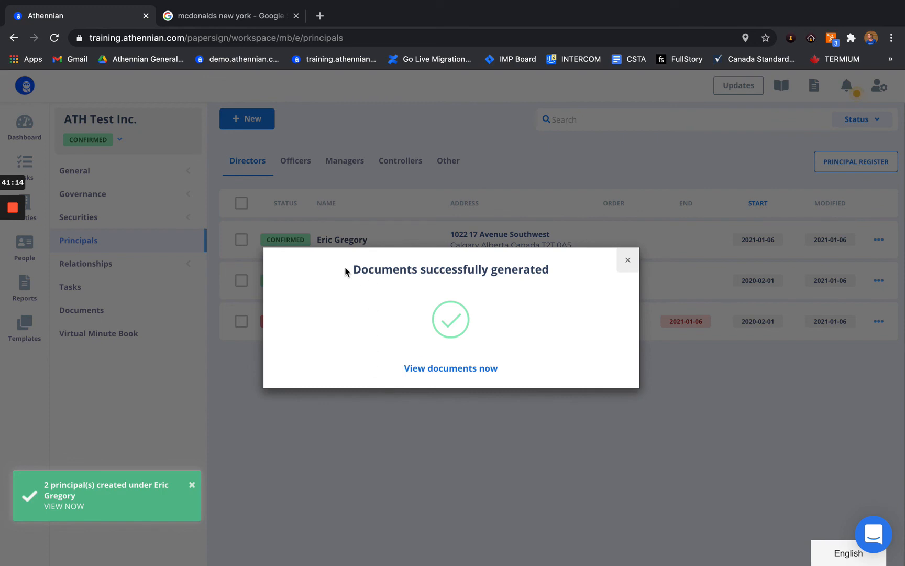
click(465, 370)
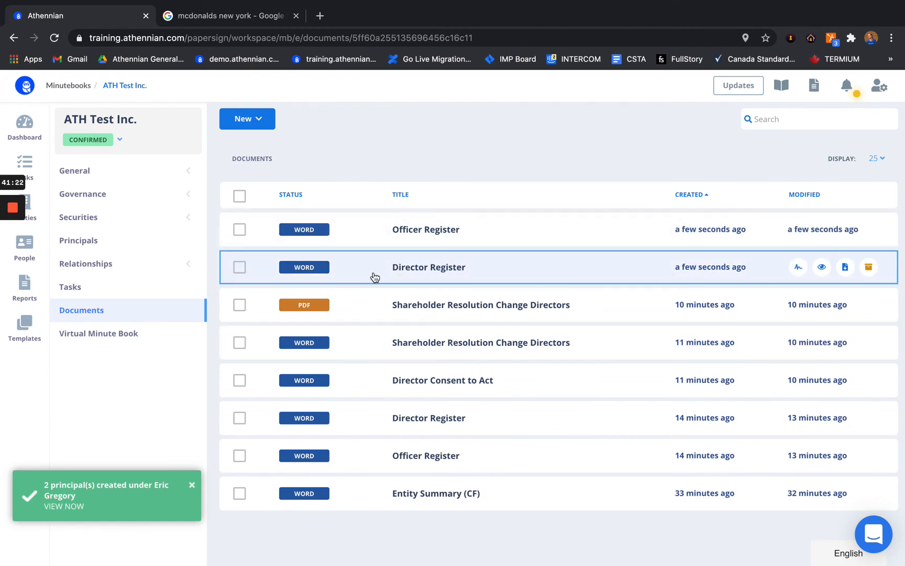
click(374, 277)
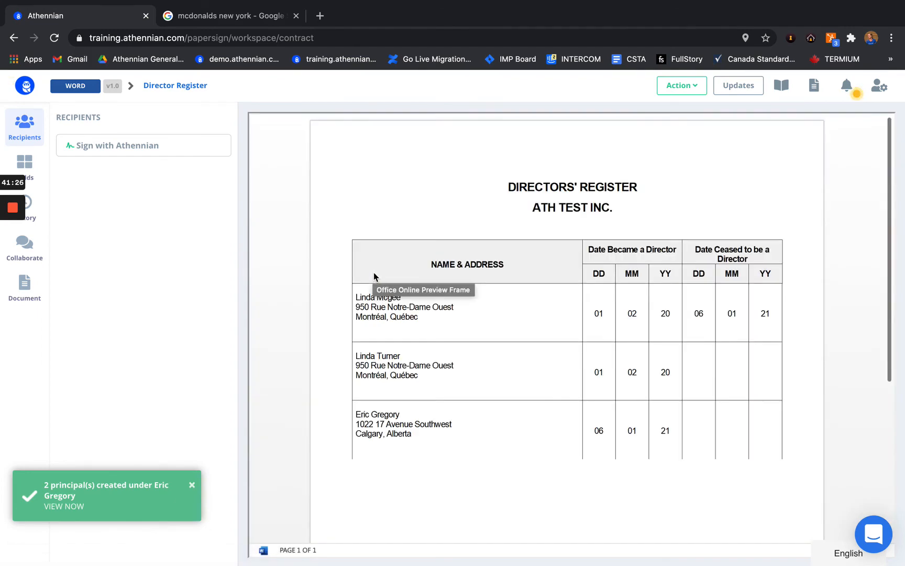
scroll(470, 303, down, 2)
scroll(470, 306, down, 2)
scroll(475, 240, up, 4)
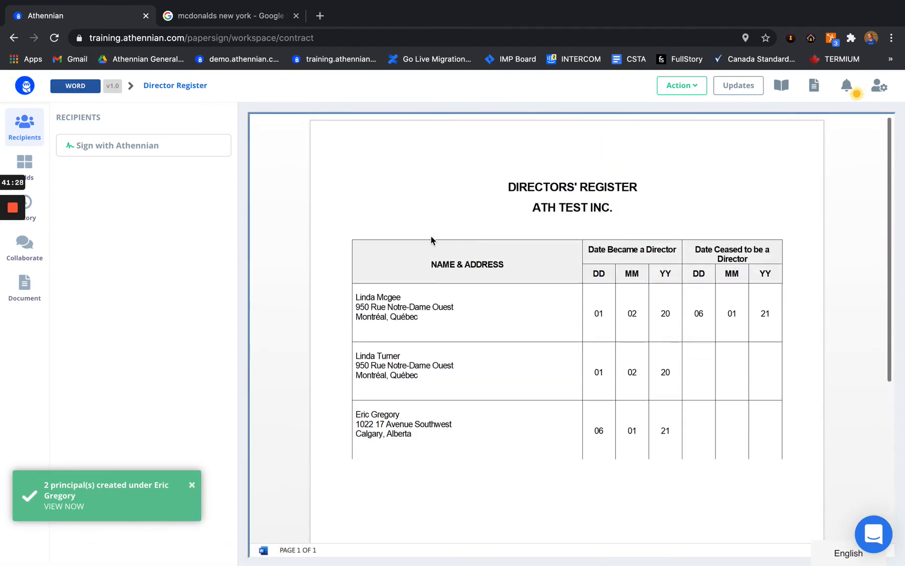
scroll(436, 320, down, 4)
scroll(530, 261, up, 3)
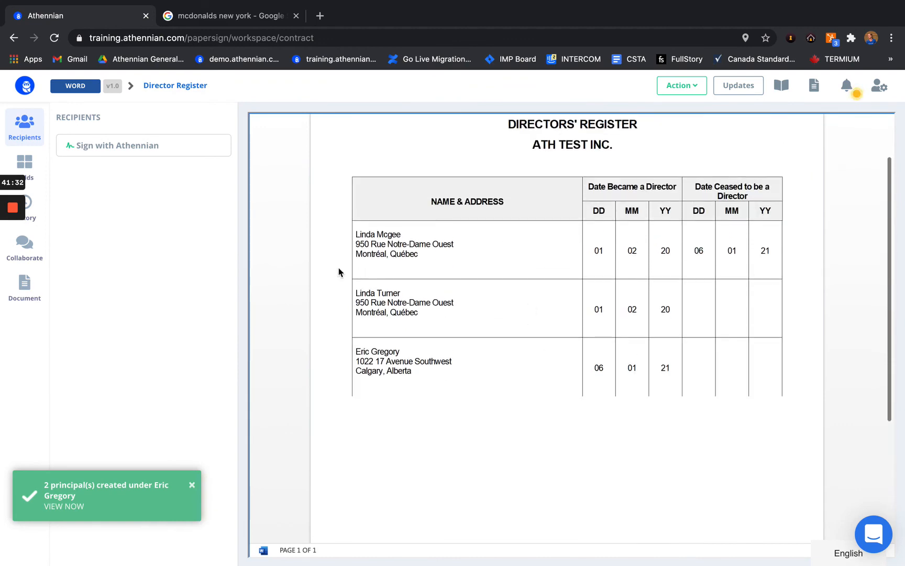
click(14, 39)
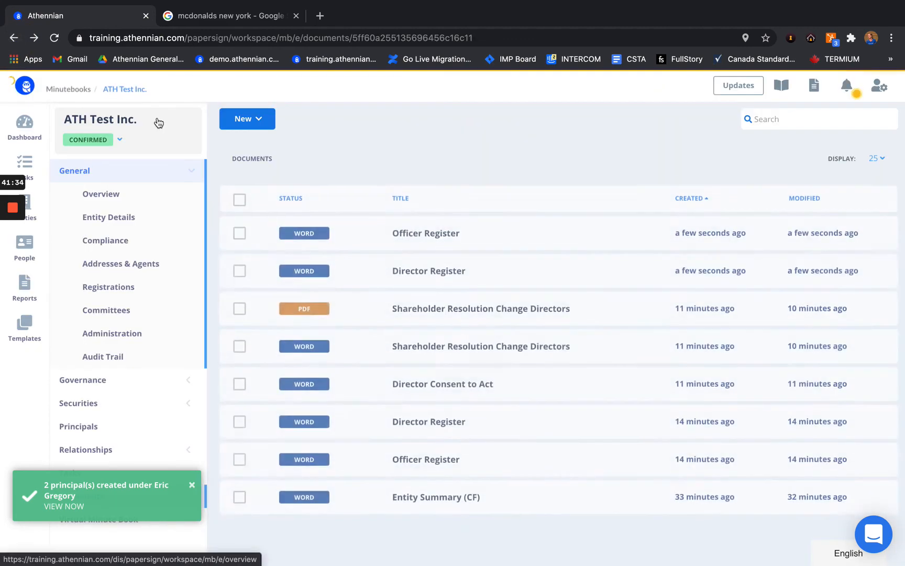
mouse_move(19, 213)
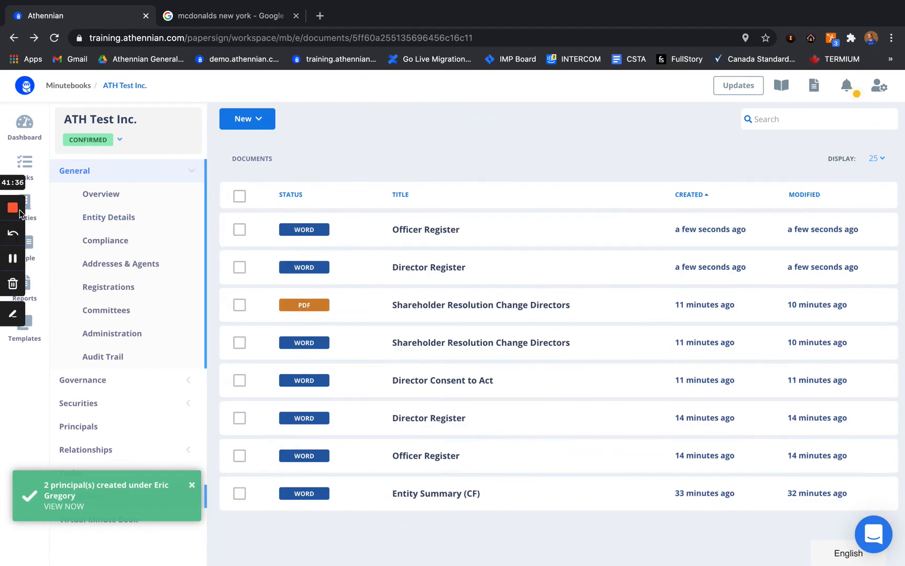
click(13, 258)
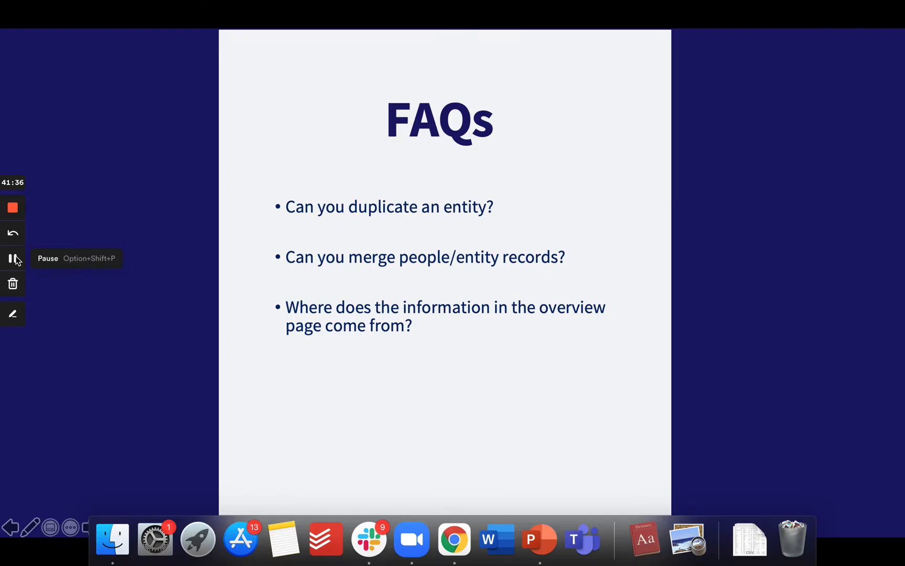
Step: Switch from the PowerPoint FAQs slideshow back to the Athennian browser window
click(381, 181)
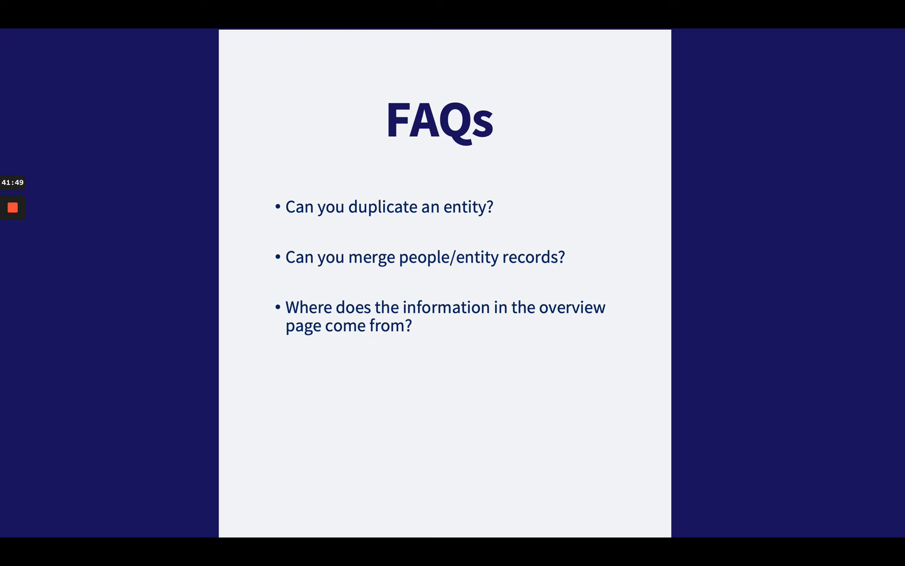
key(ctrl+Right)
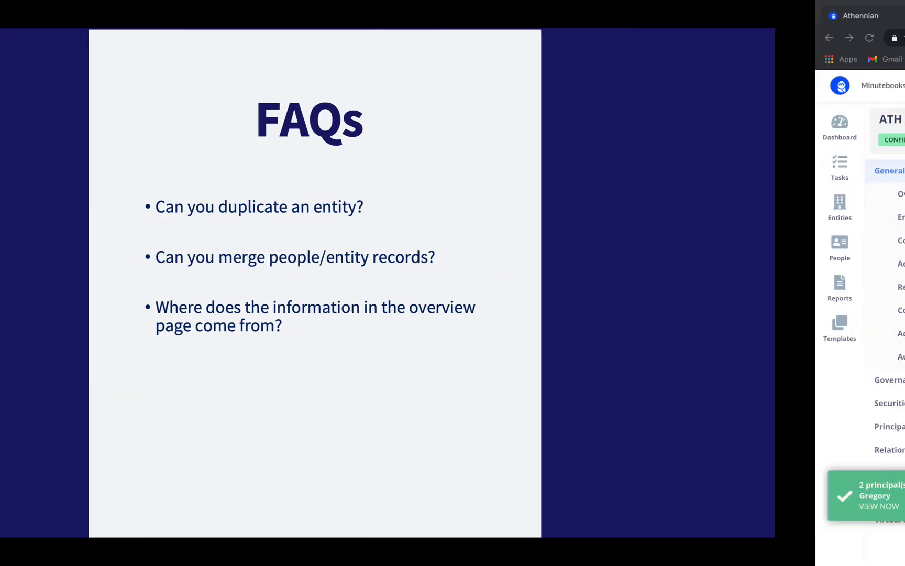
Step: Change the ATH Test Inc. entity's status to Template
click(16, 130)
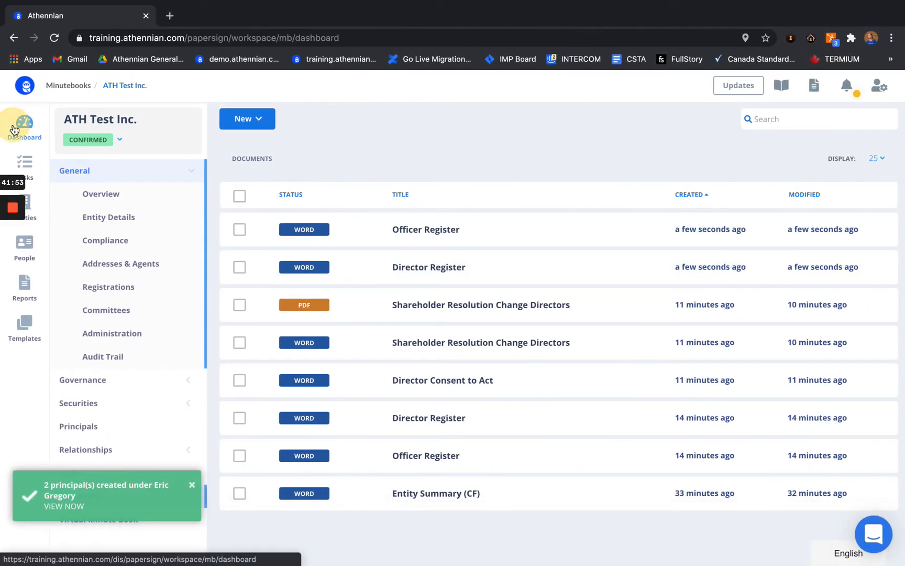
click(43, 221)
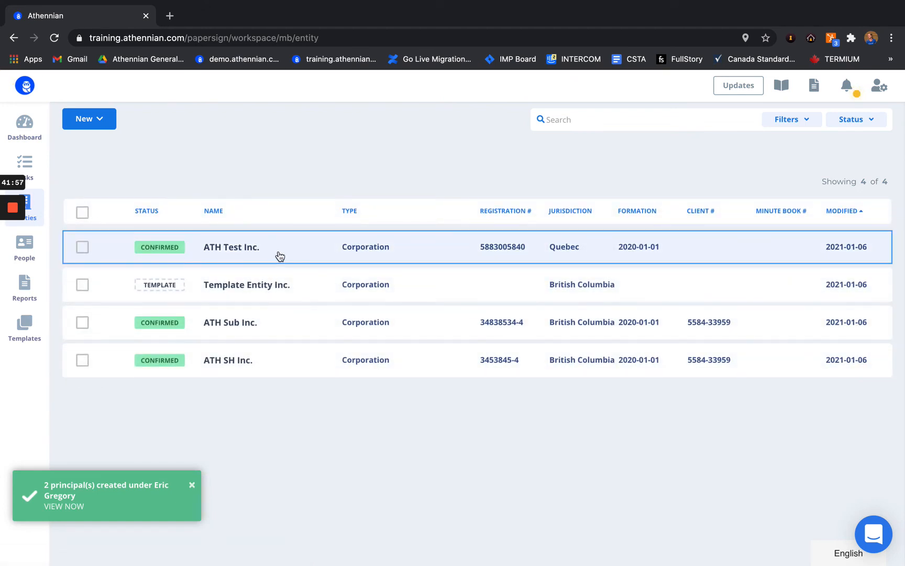
click(189, 256)
click(99, 143)
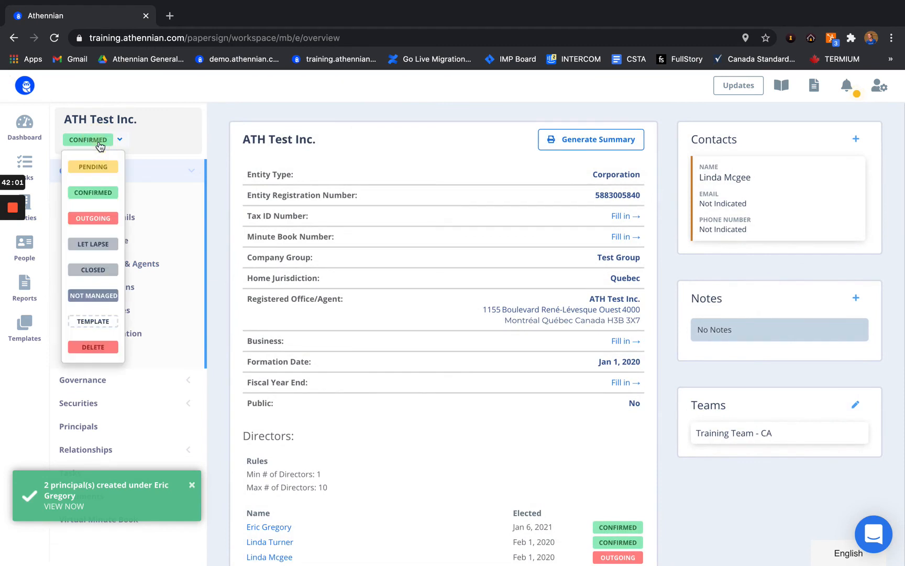
click(98, 326)
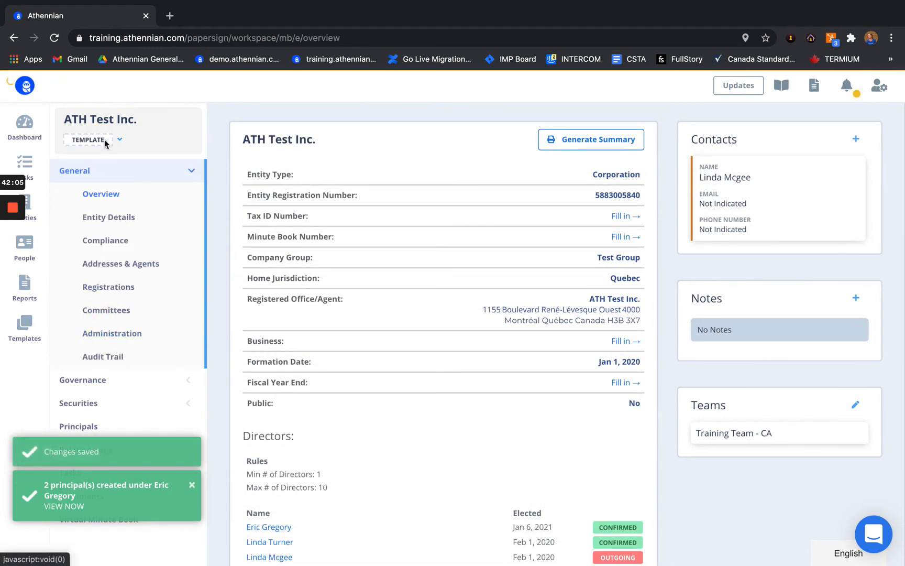
Step: From the Entities list, start a New Entity from Template
click(35, 217)
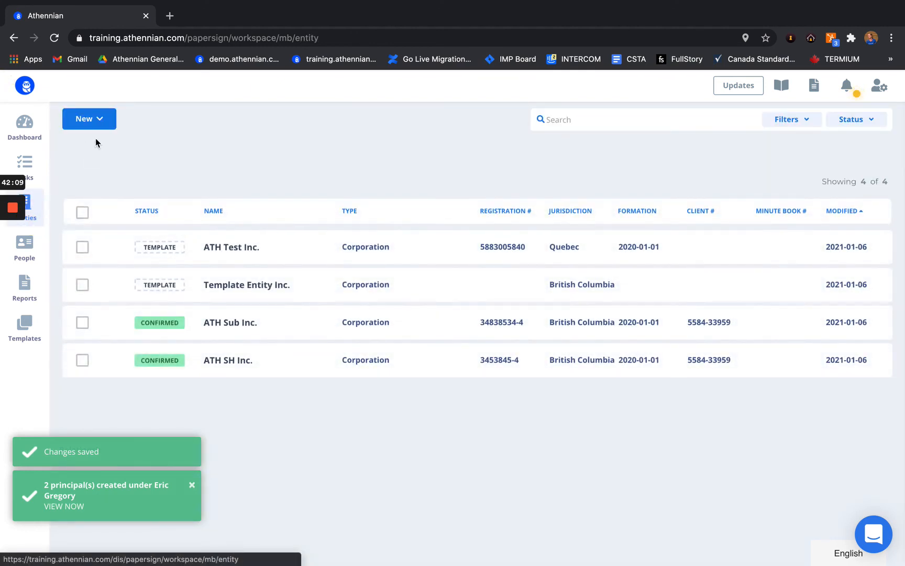
click(98, 123)
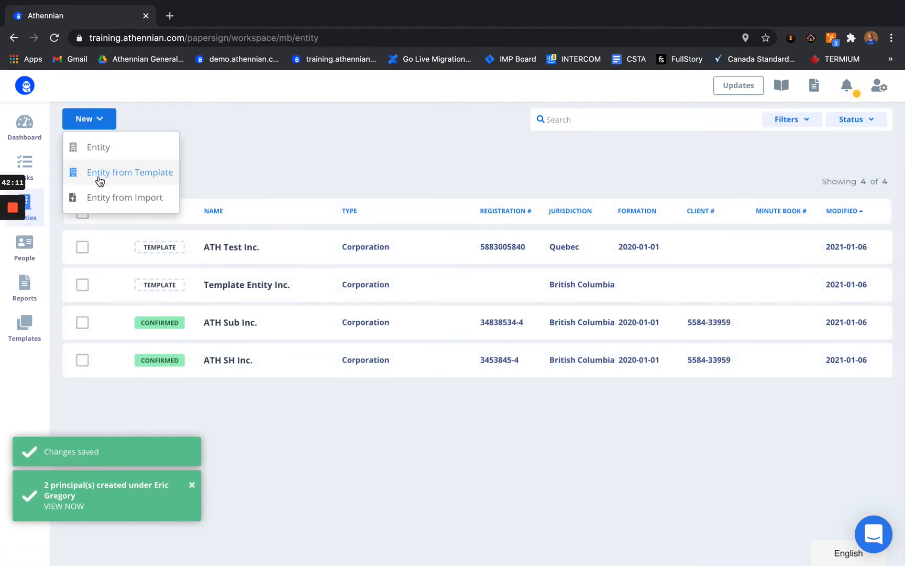
click(146, 175)
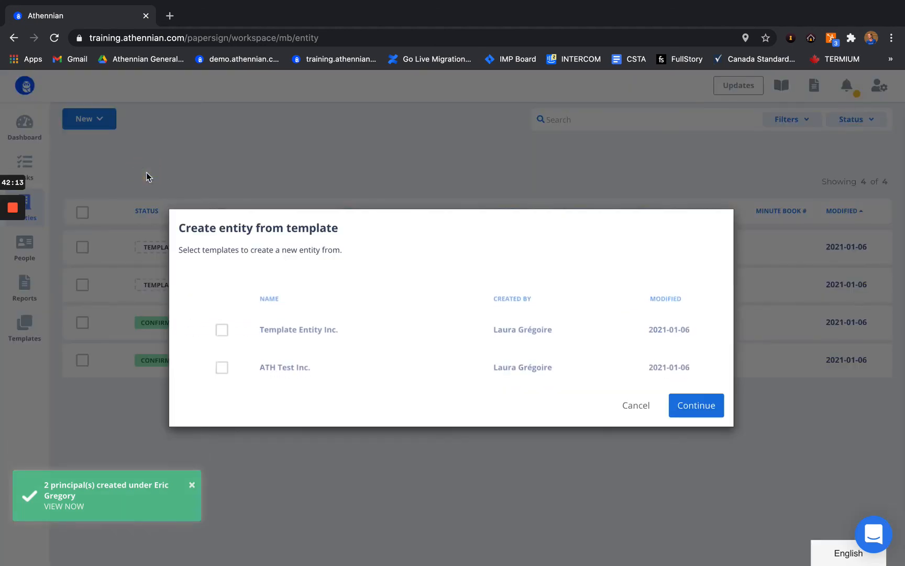
Step: Create 'Copied Entity Inc.' from the ATH Test Inc. template and list all entities
click(222, 362)
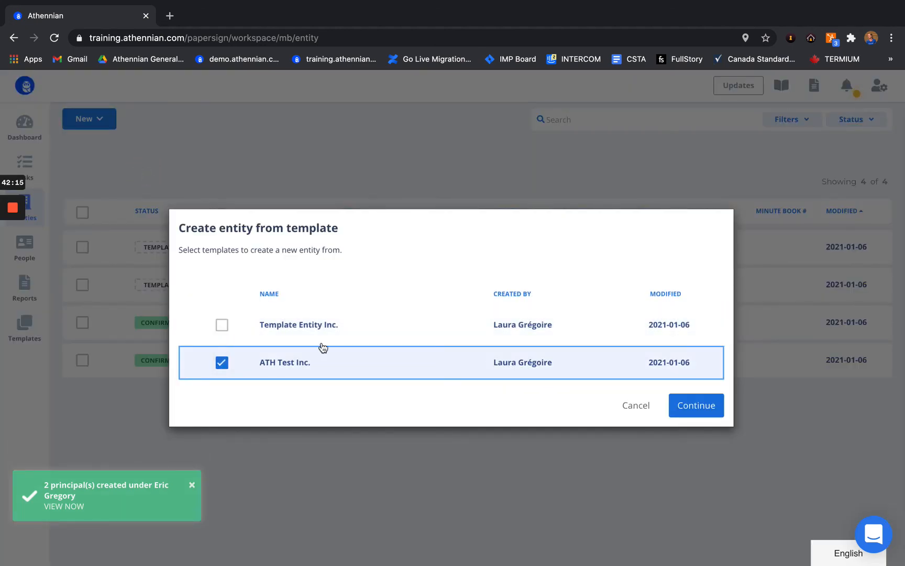
click(705, 410)
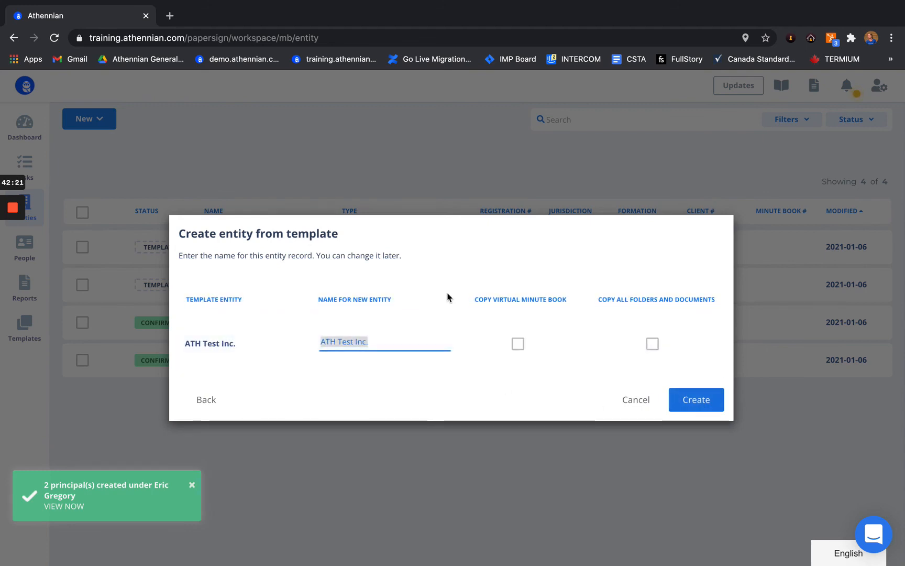
text(Copied)
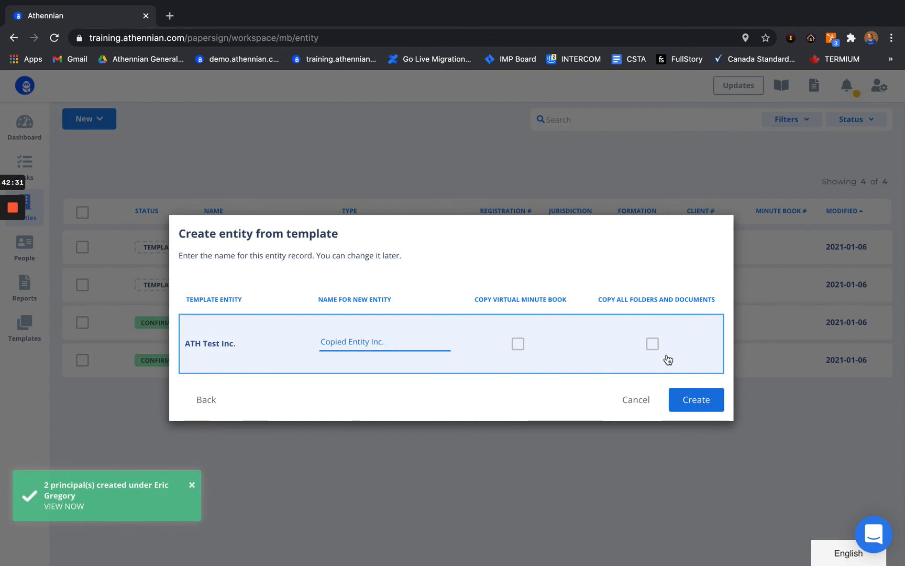
click(696, 400)
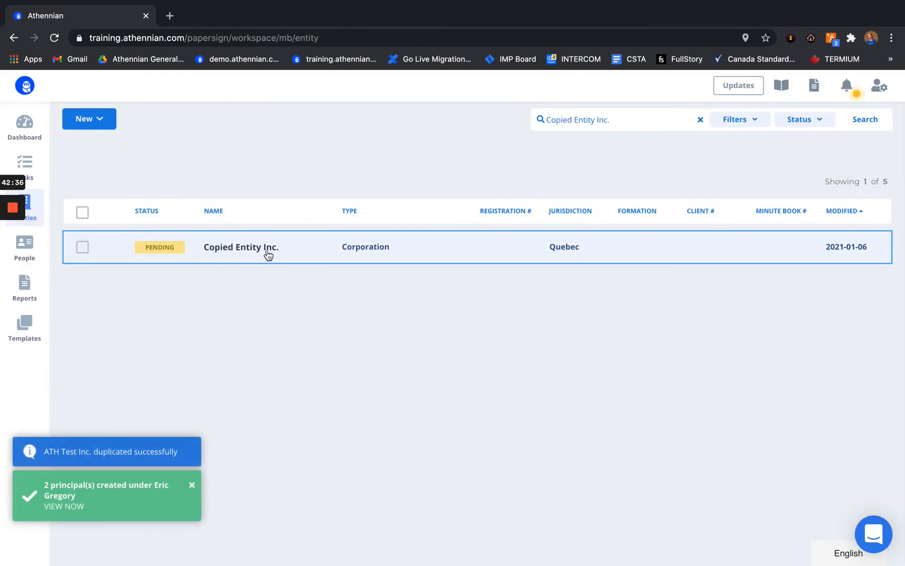
click(700, 119)
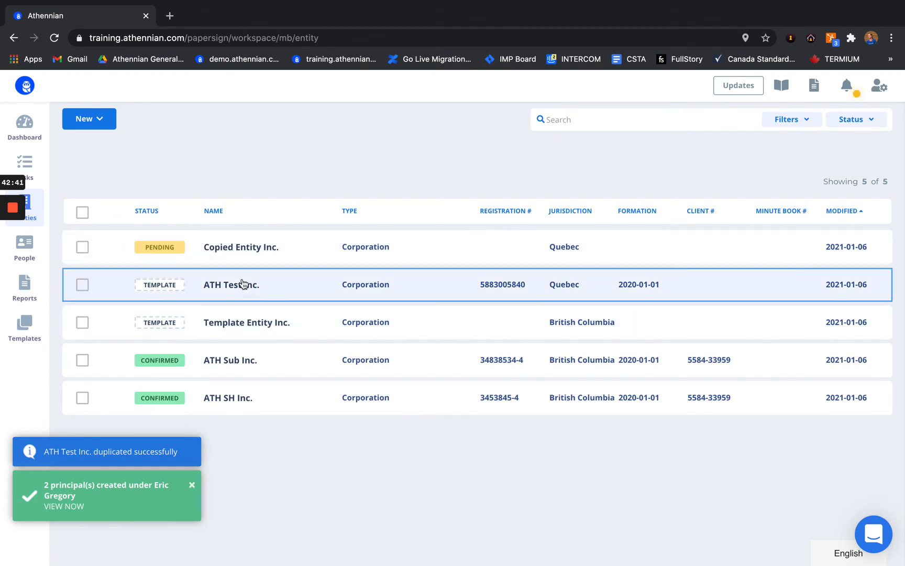
Step: Change ATH Test Inc.'s status from Template to Confirmed, then go back to the Entities list
click(243, 283)
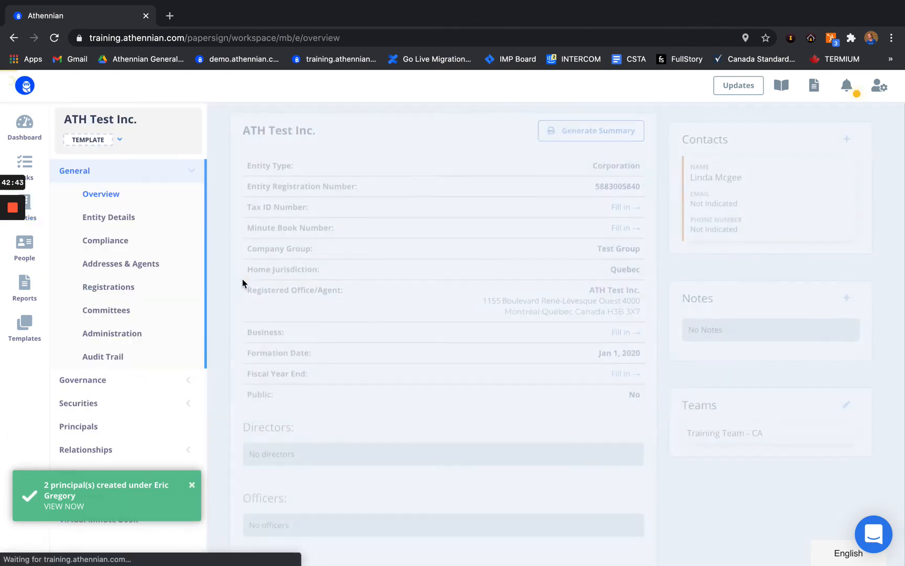
click(110, 141)
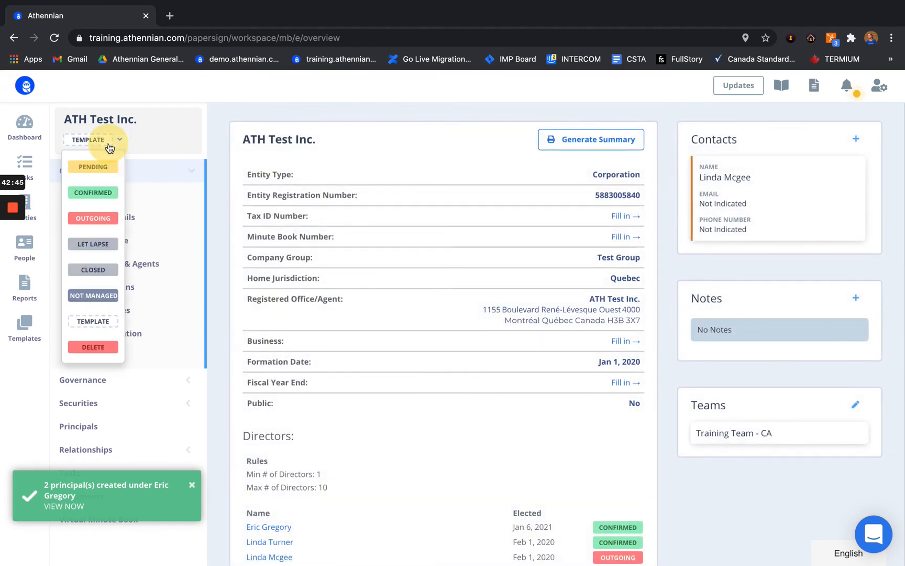
click(100, 194)
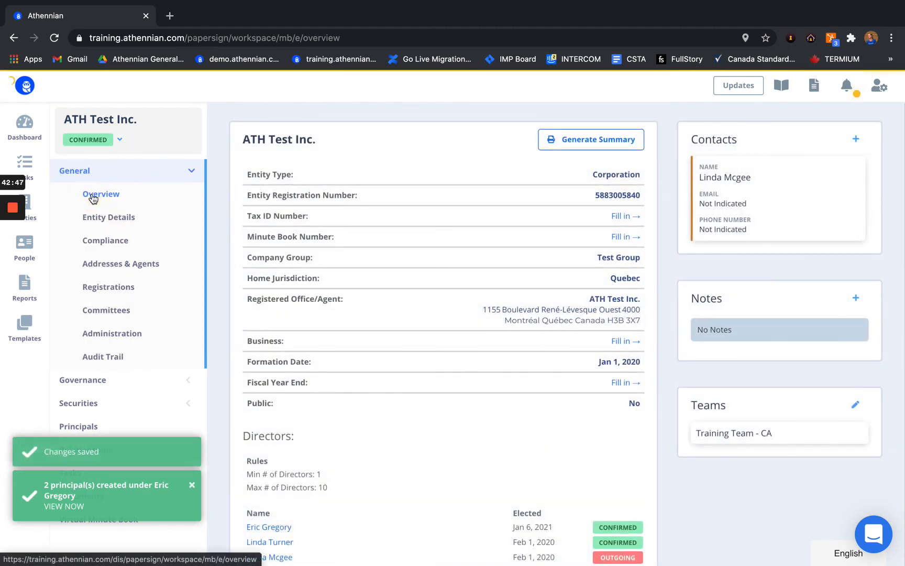
click(40, 211)
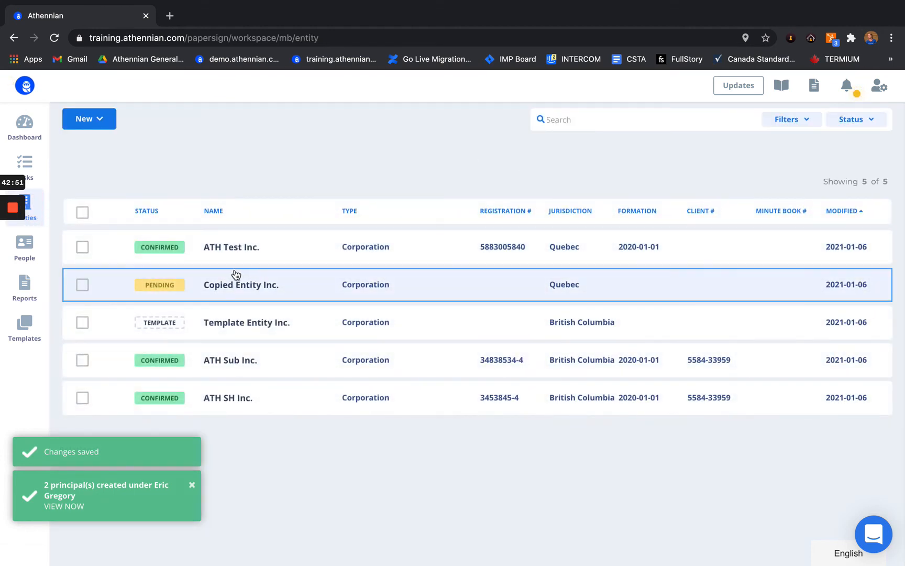
Step: Open Copied Entity Inc. and scroll through its Overview to review the inherited details
click(296, 289)
scroll(389, 343, down, 5)
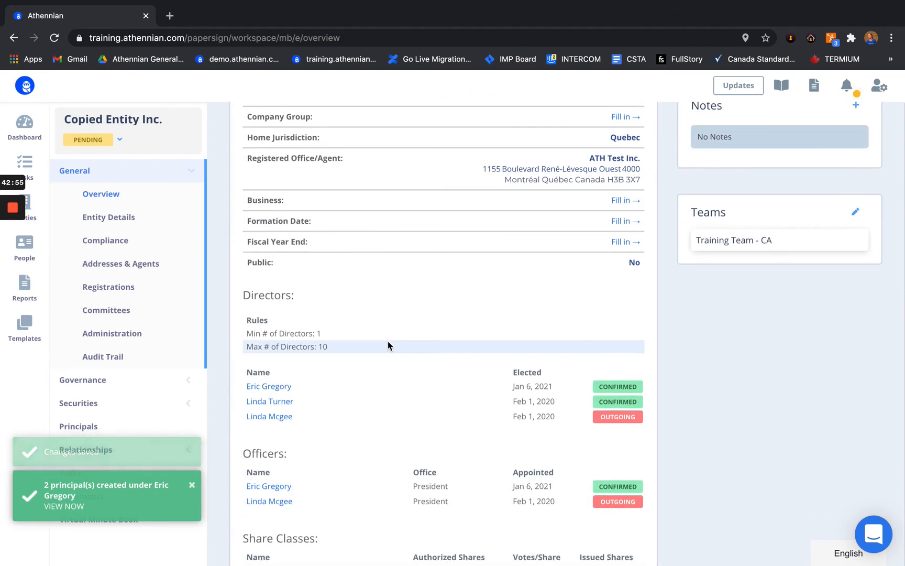
scroll(392, 228, down, 5)
scroll(393, 228, down, 3)
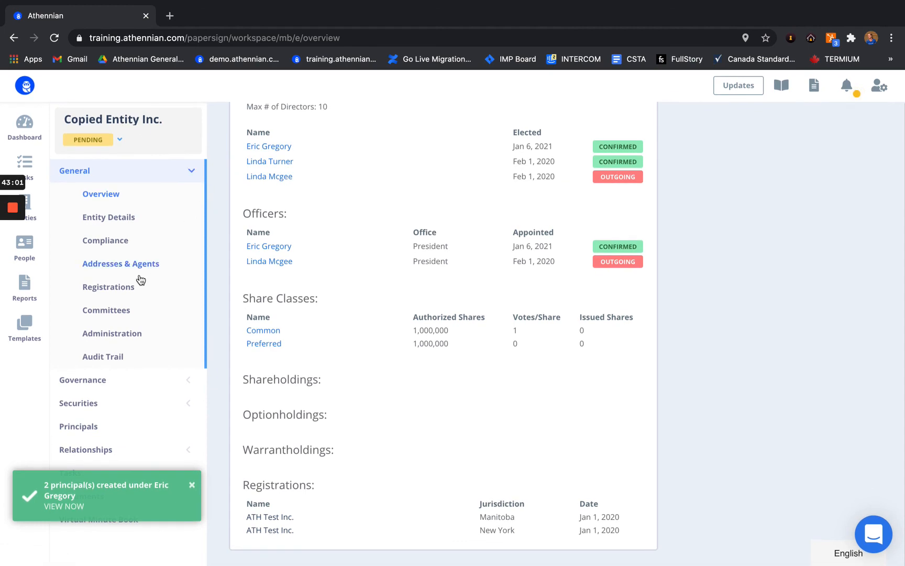
scroll(336, 254, up, 8)
scroll(336, 254, up, 5)
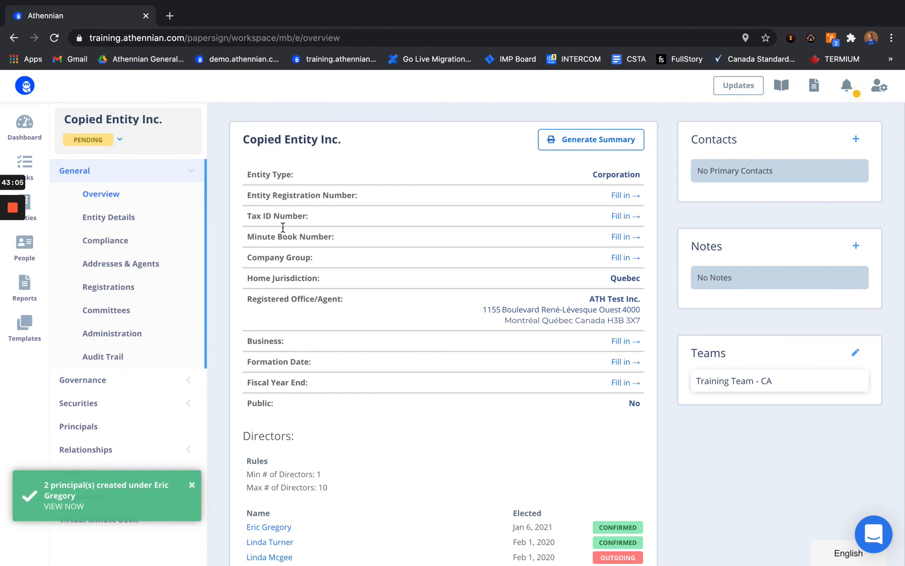
scroll(327, 375, down, 2)
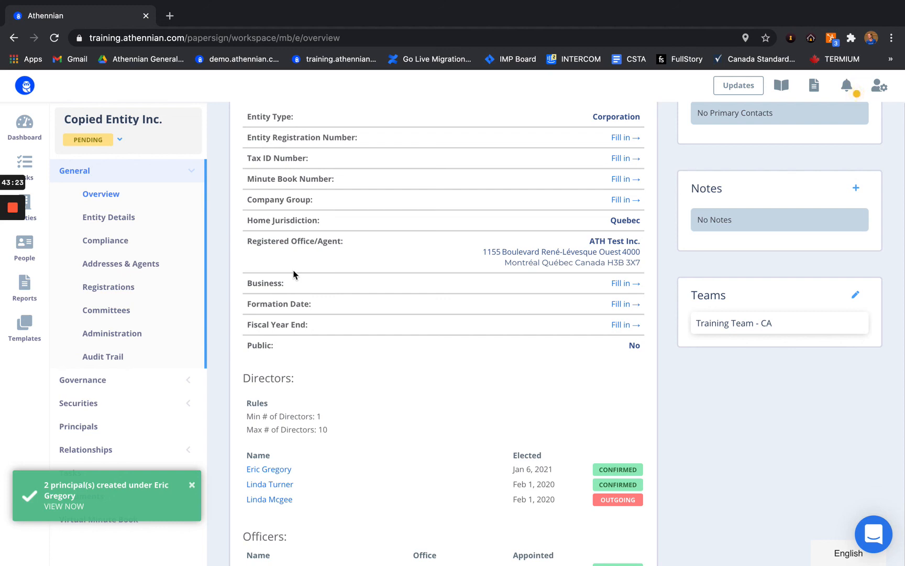
Step: Change Copied Entity Inc.'s status from Pending to Confirmed, then switch to the FAQs slide
click(89, 140)
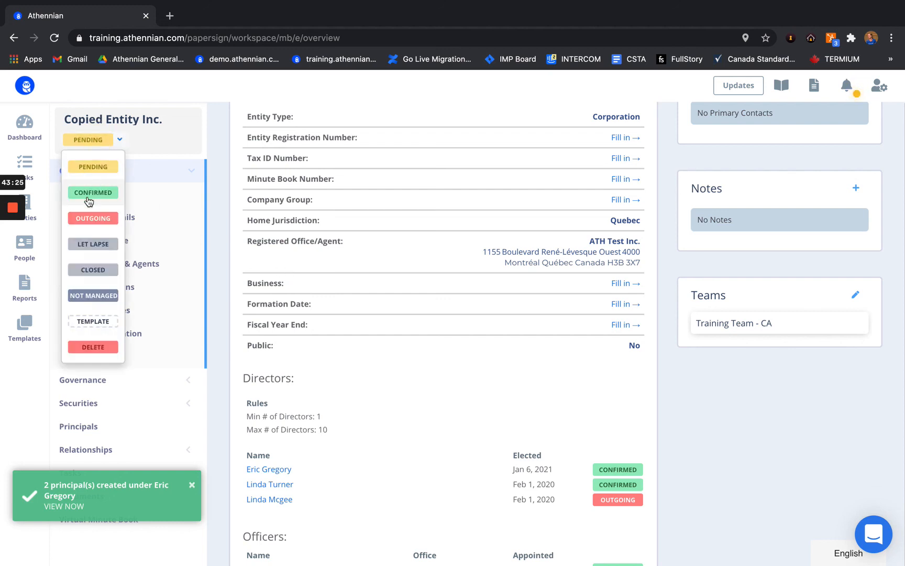
click(87, 189)
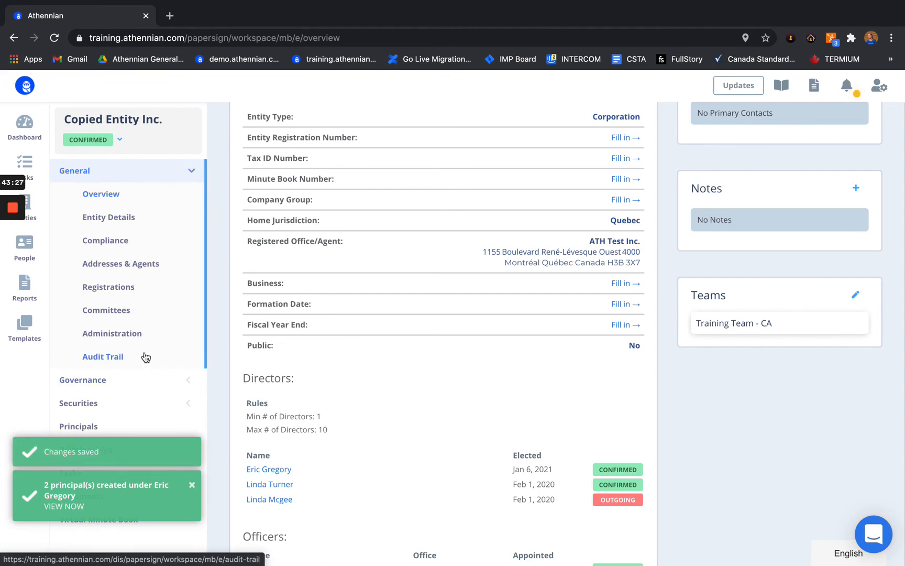
key(ctrl+Left)
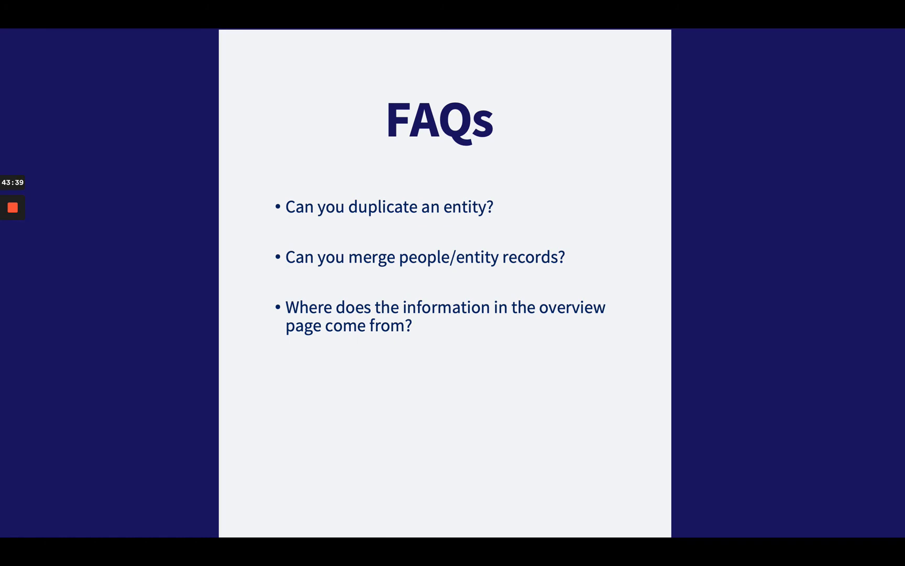
Step: In People, select two people, open Combine from the '2 selected' menu, then cancel it
key(ctrl+Right)
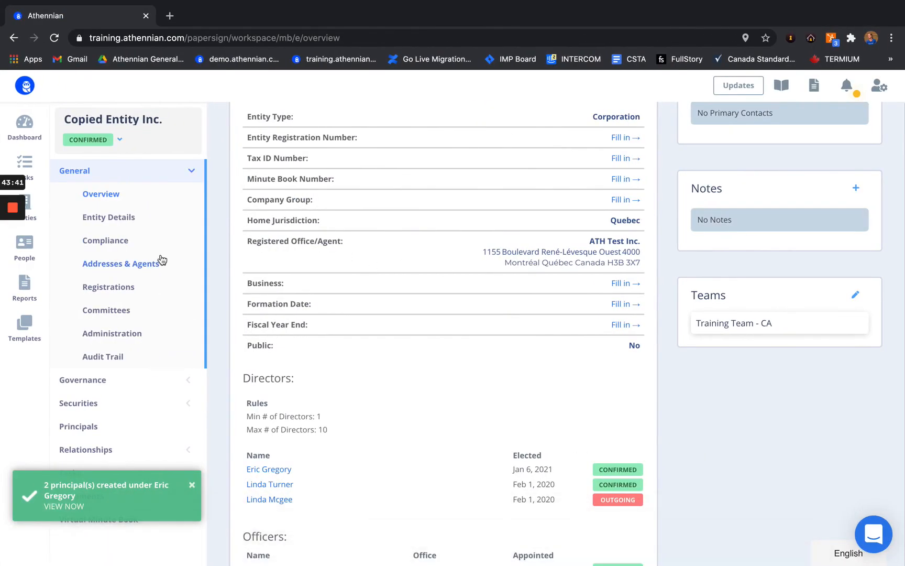
click(34, 243)
click(76, 244)
click(82, 283)
click(157, 118)
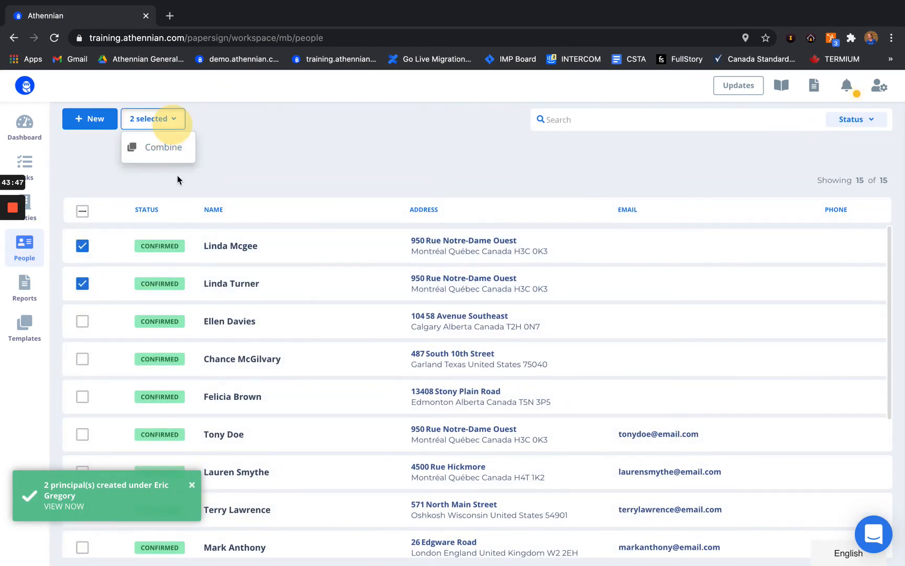
click(176, 153)
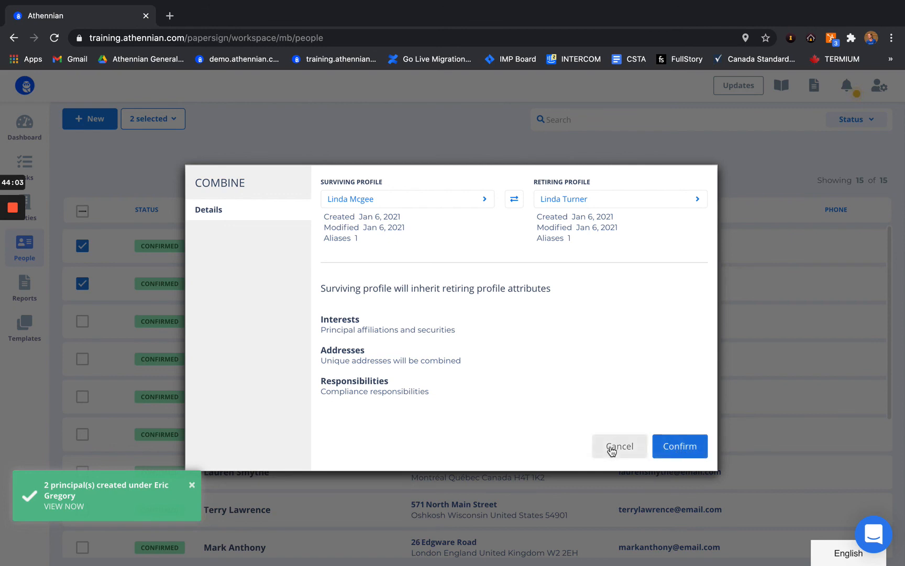
mouse_move(18, 209)
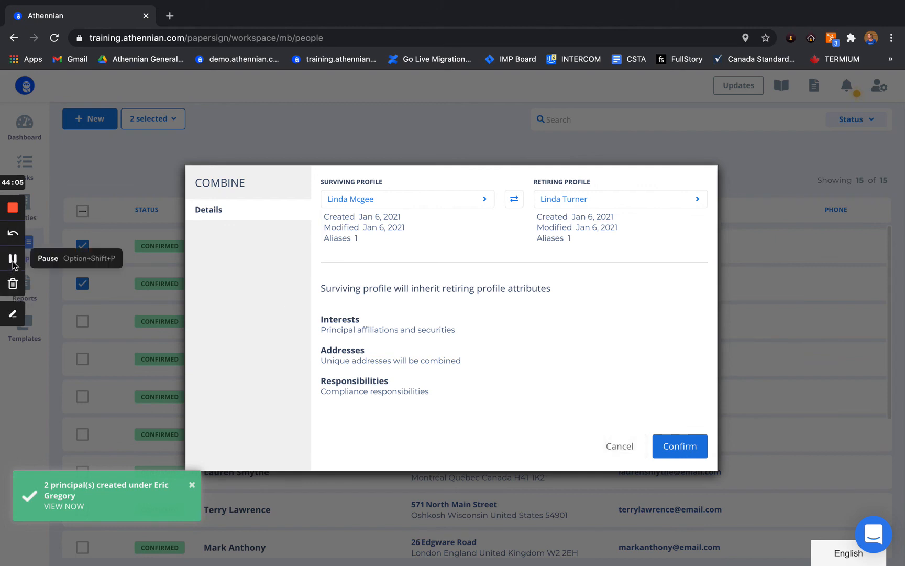
click(13, 258)
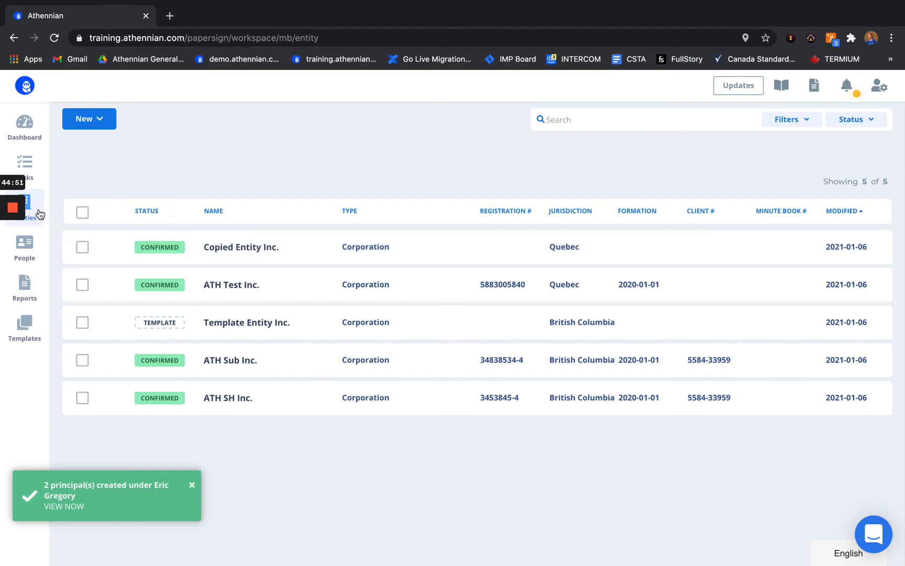
Step: Select Copied Entity Inc. and ATH Test Inc., preview Combine, cancel it, and bring up the FAQs slide
click(83, 248)
click(82, 286)
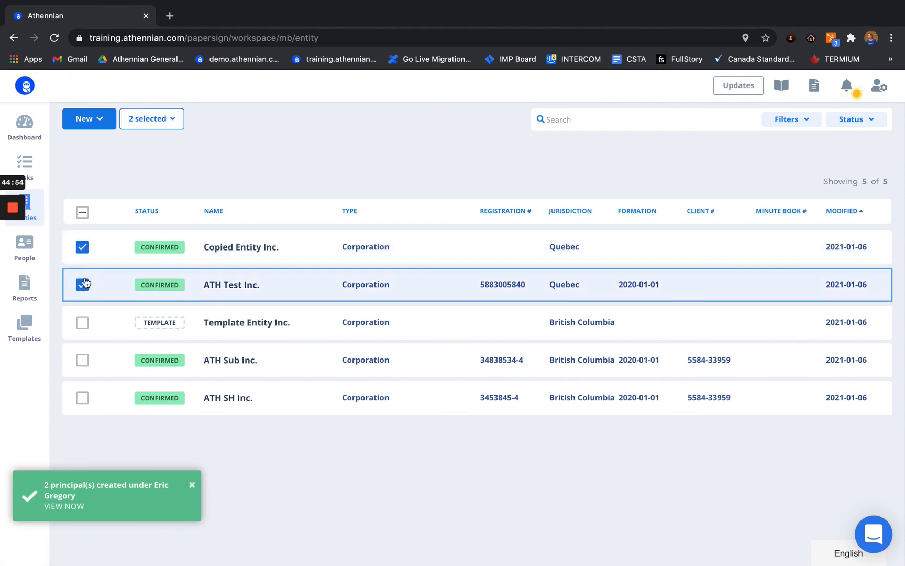
click(160, 120)
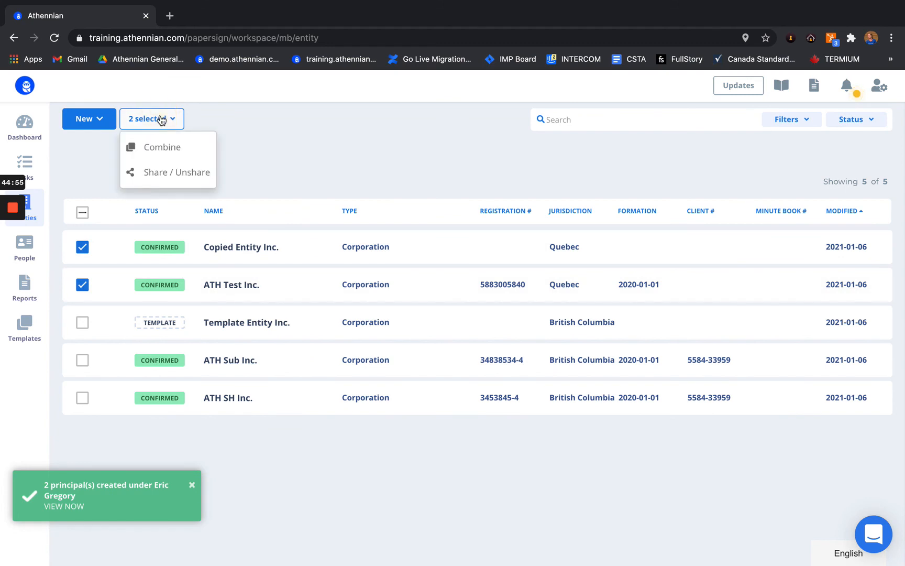
click(153, 147)
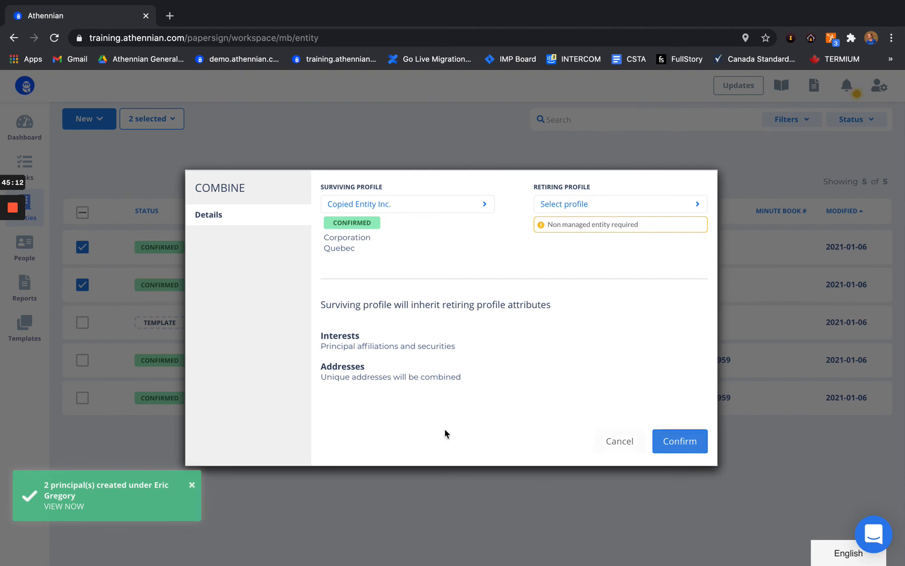
click(608, 441)
mouse_move(15, 216)
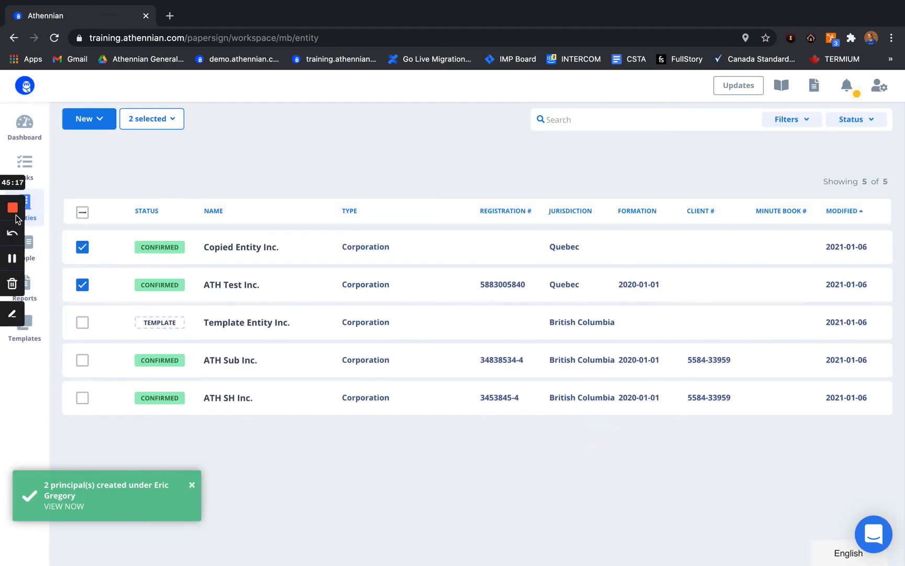
click(13, 257)
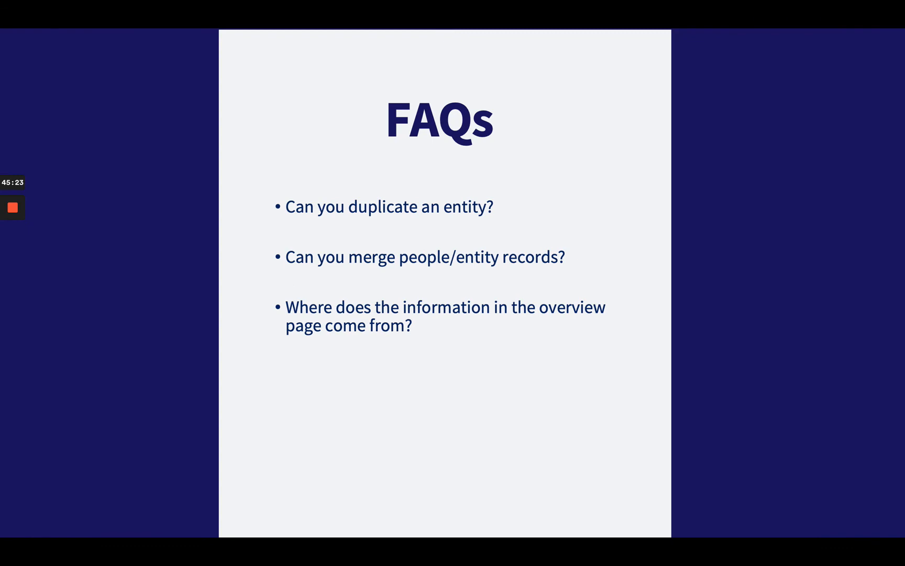
Step: Open ATH Test Inc. from the Dashboard and scroll its Overview of directors, officers, share classes and registrations
key(ctrl+Right)
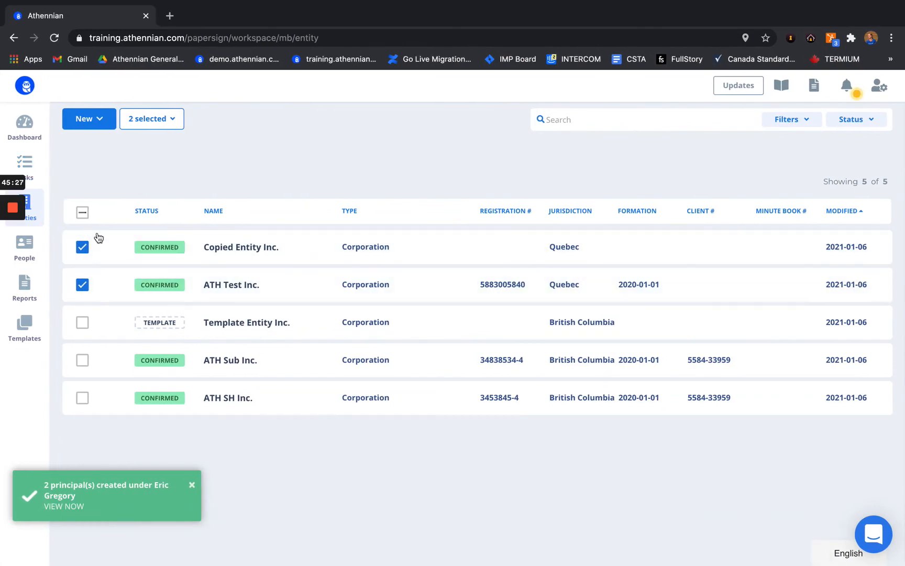
click(37, 137)
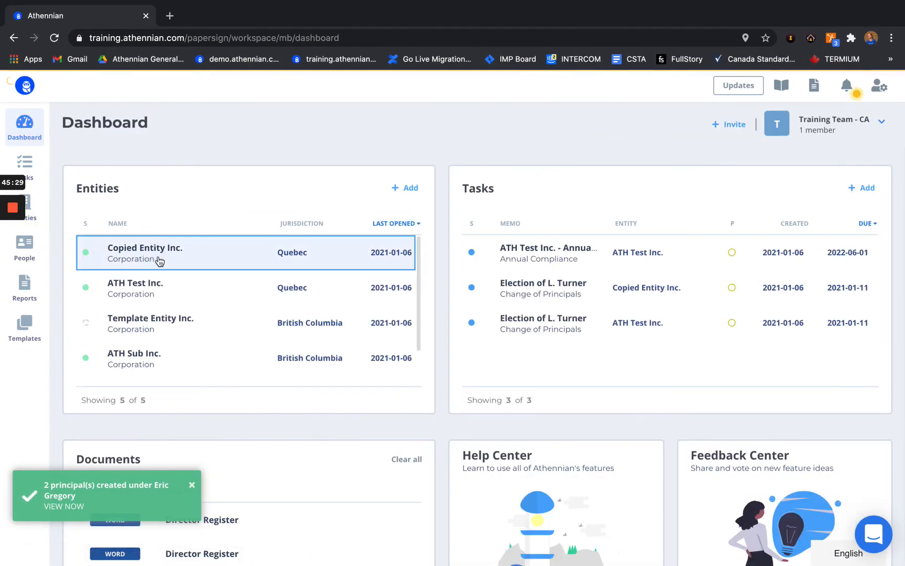
click(151, 296)
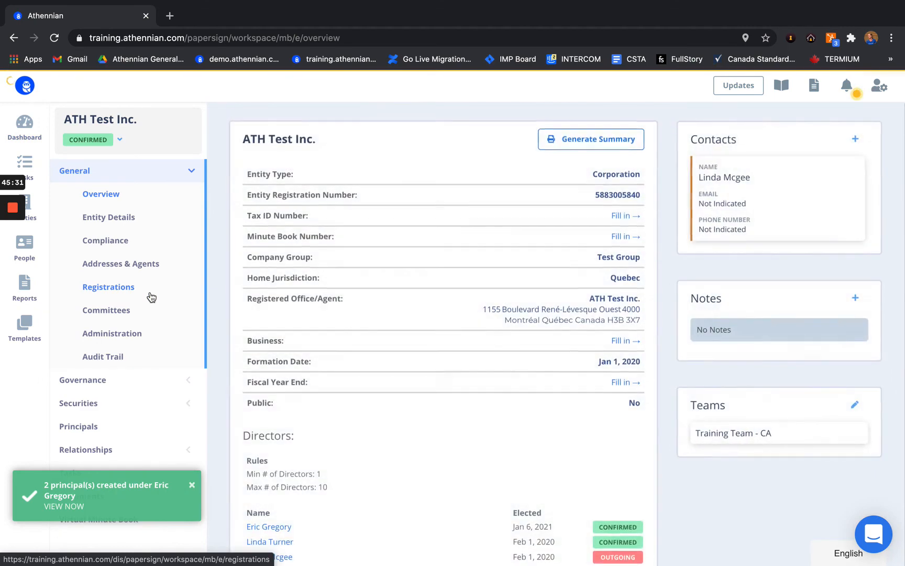
scroll(284, 272, down, 1)
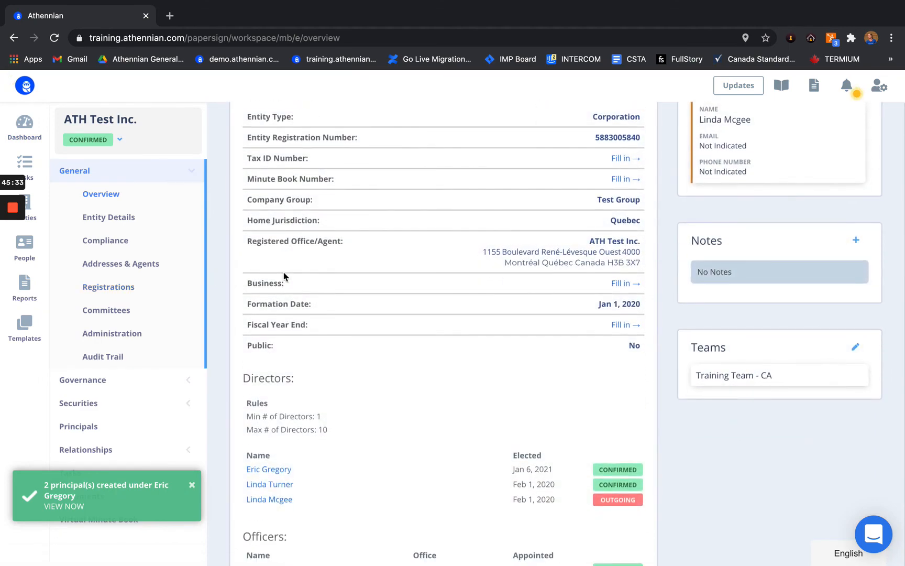
scroll(284, 272, down, 1)
scroll(518, 345, down, 2)
scroll(518, 345, down, 3)
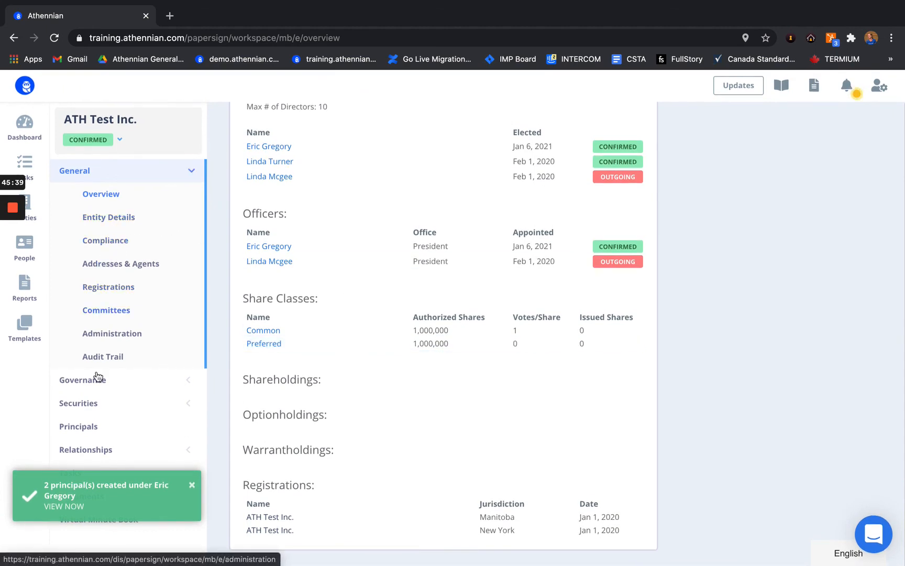
scroll(299, 247, up, 7)
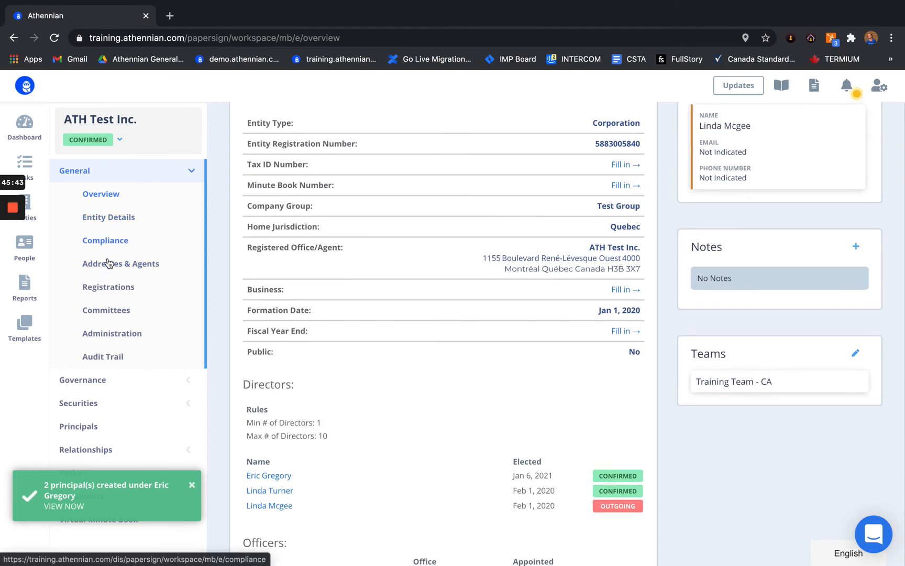
scroll(425, 256, up, 2)
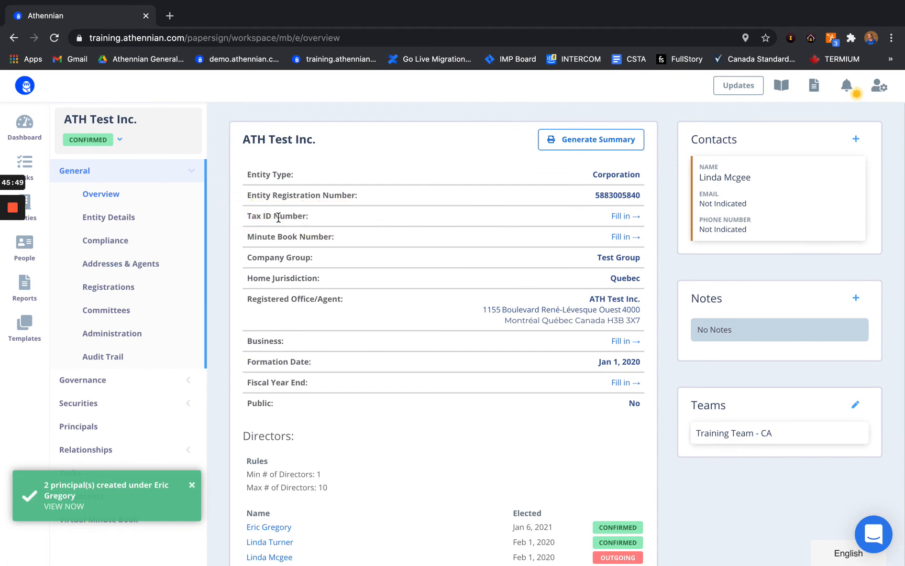
Step: Enter 6858304 as ATH Test Inc.'s Tax ID Number under Entity Details > Compliance and save
click(127, 218)
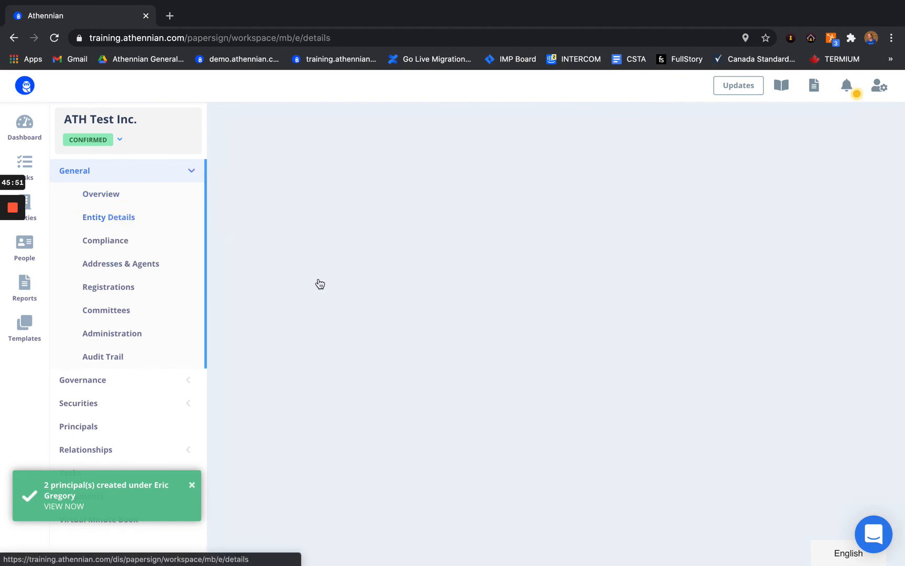
scroll(334, 298, down, 4)
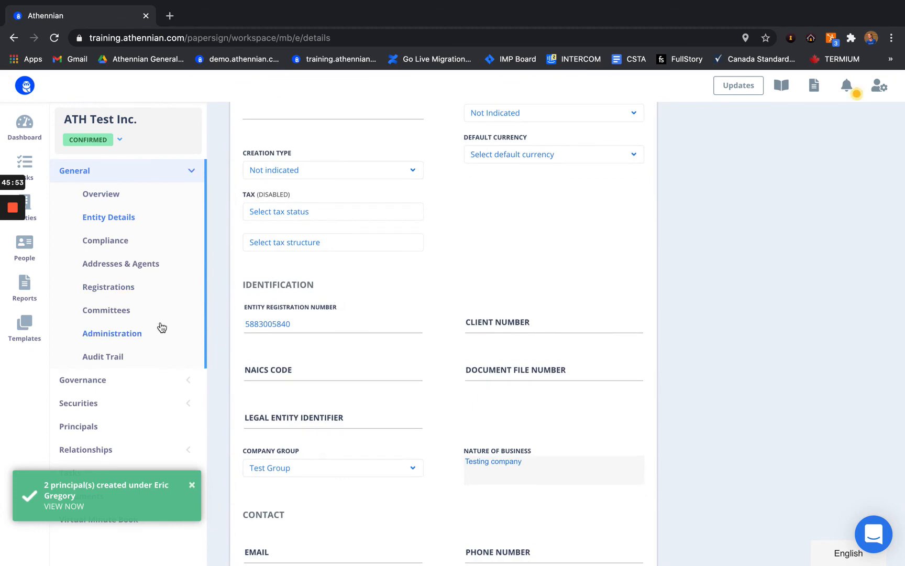
click(116, 242)
scroll(375, 333, down, 2)
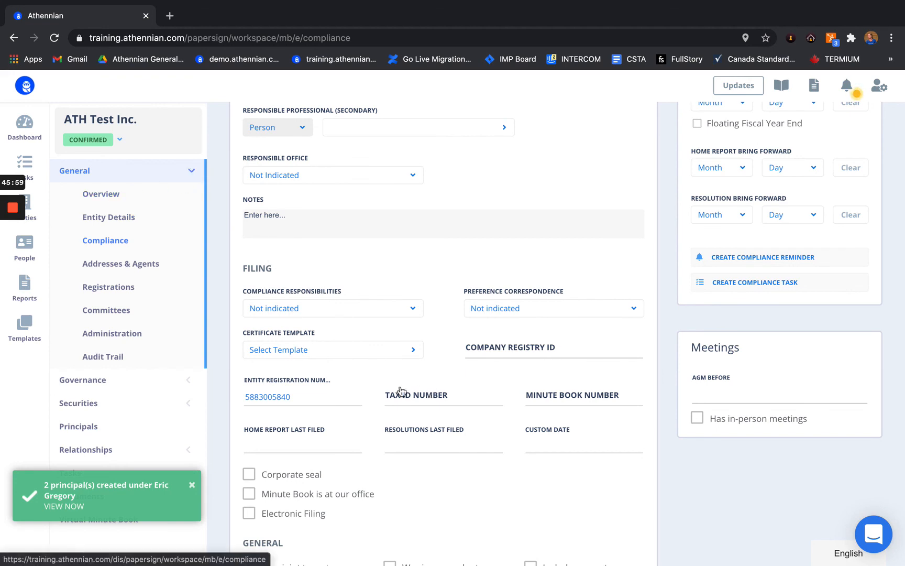
click(431, 398)
text(6858304)
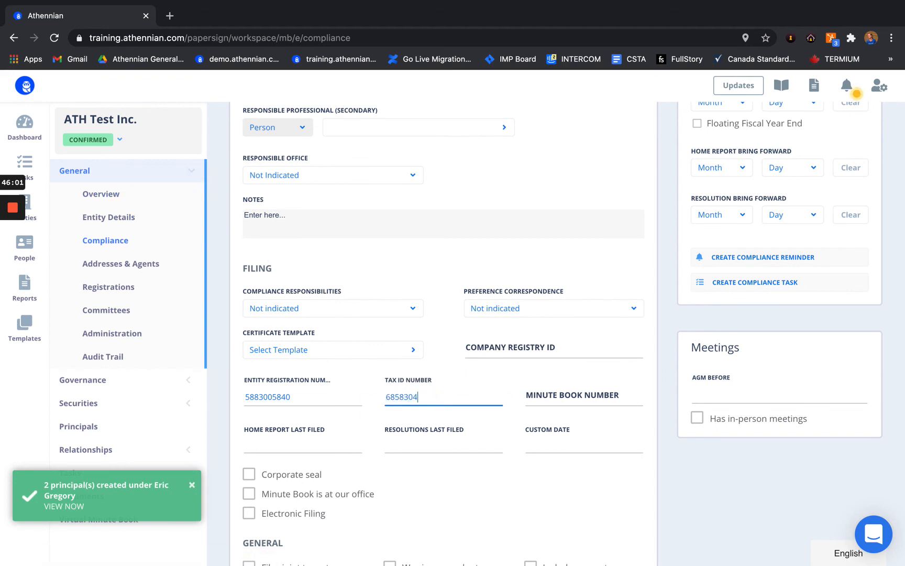
click(109, 192)
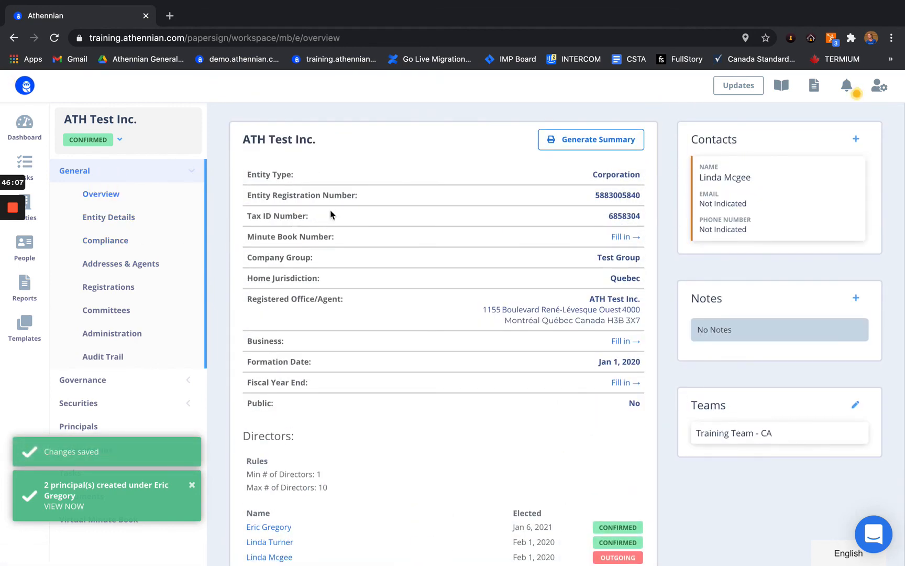
Step: Review the updated ATH Test Inc. overview, then bring up the Help Center sections slide
drag(367, 197, 242, 194)
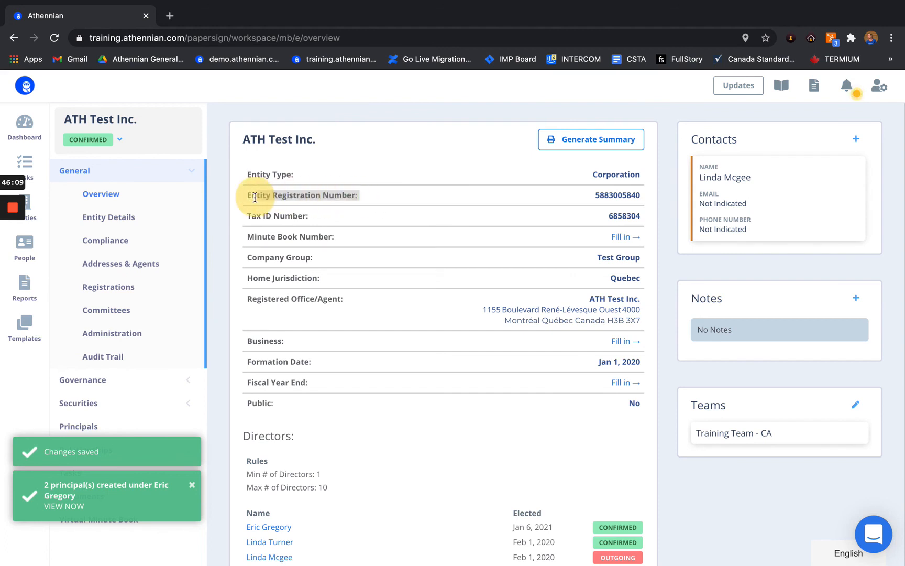
click(616, 201)
scroll(530, 262, down, 2)
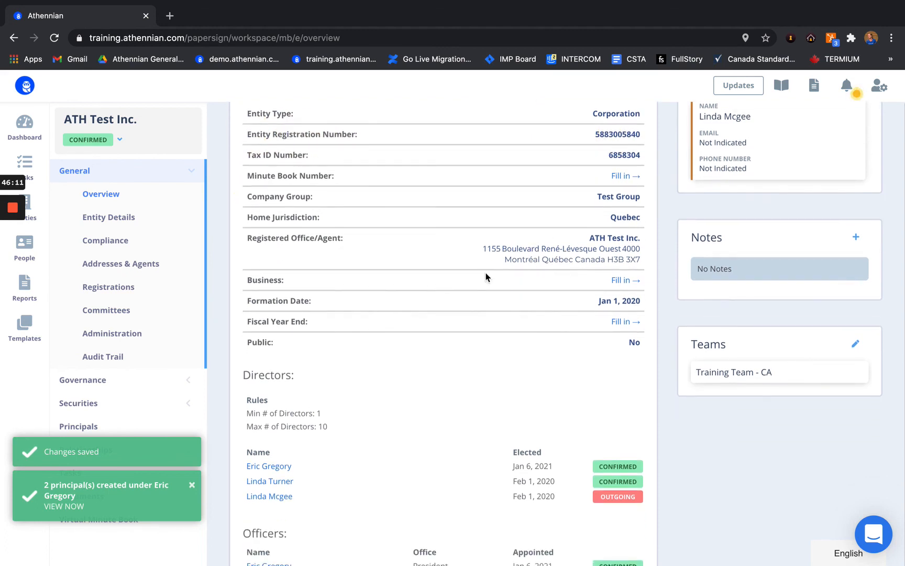
scroll(288, 474, down, 2)
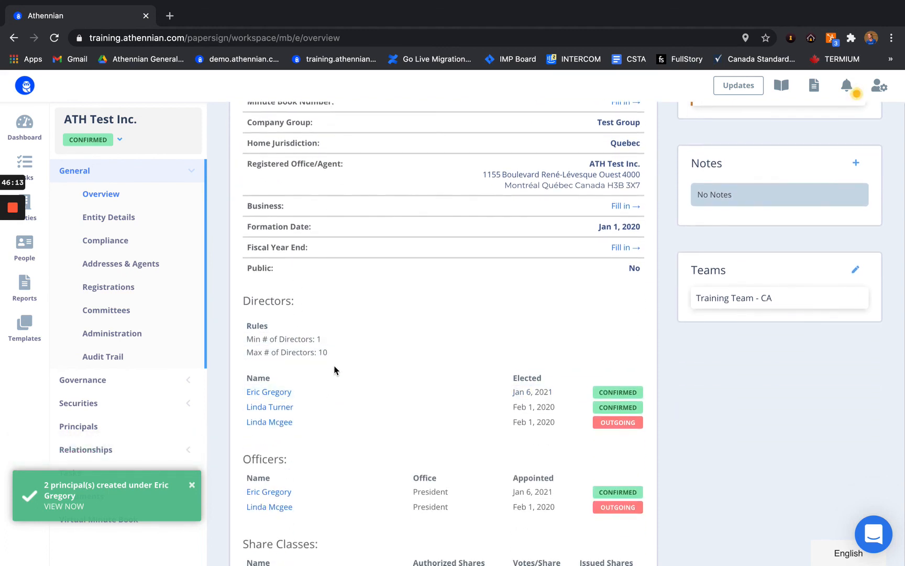
scroll(292, 484, down, 2)
scroll(291, 485, down, 4)
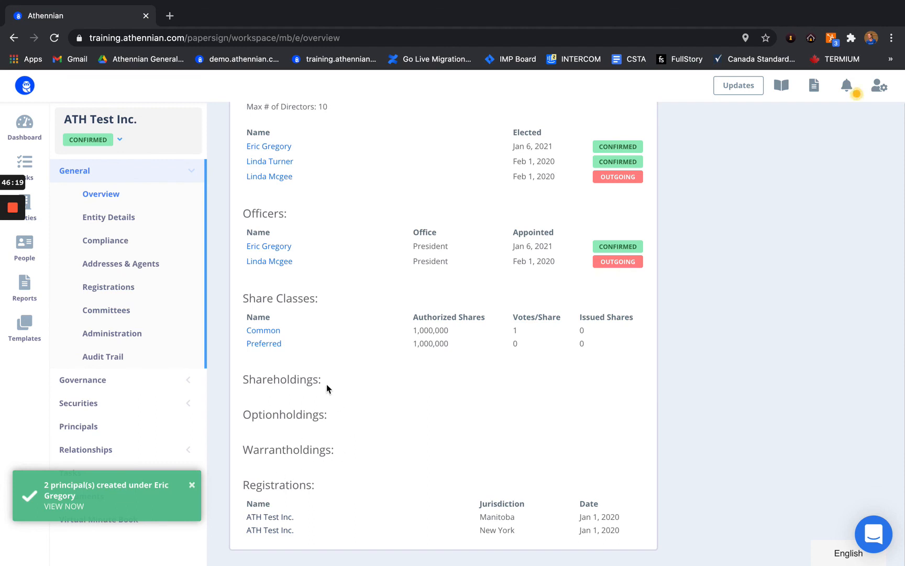
scroll(376, 310, up, 8)
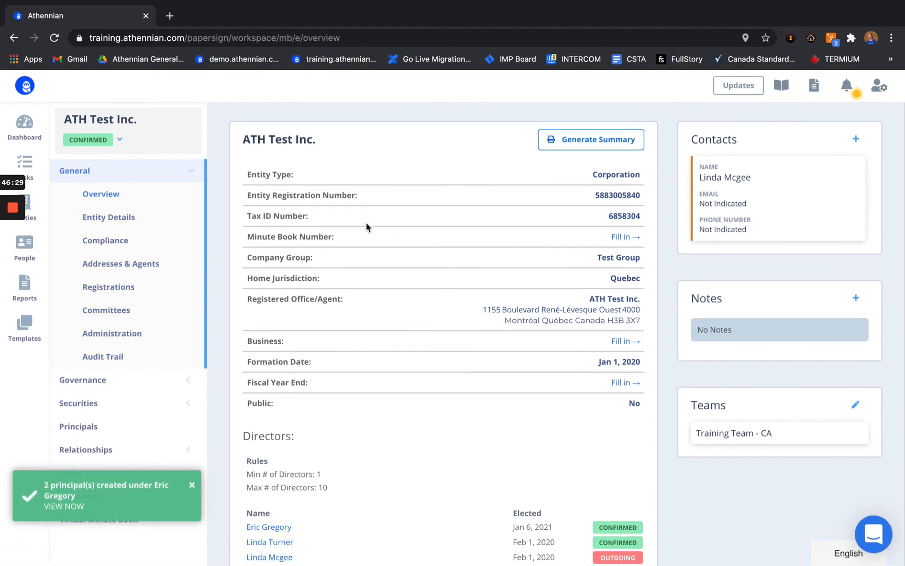
click(13, 262)
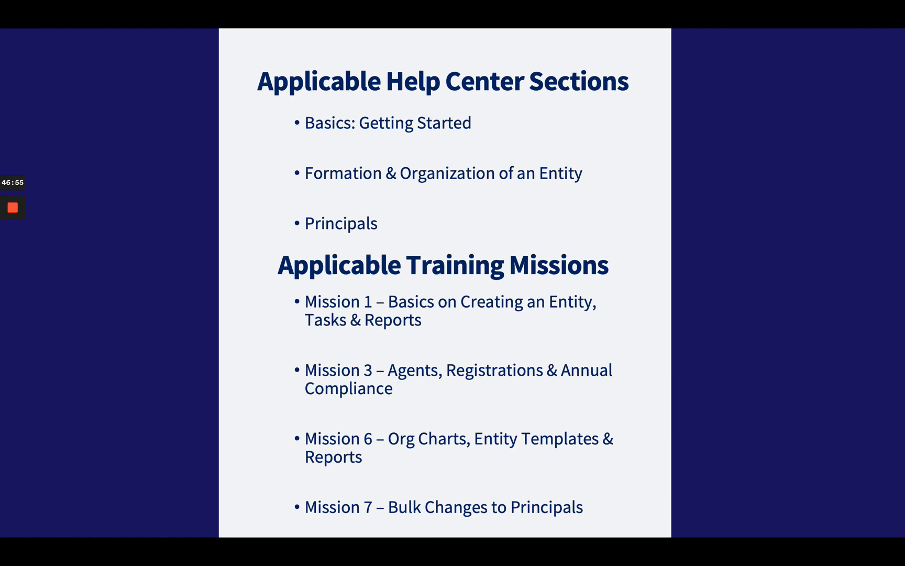
Step: From the Dashboard, open the Help Center card's View Now link in a new tab
key(ctrl+Right)
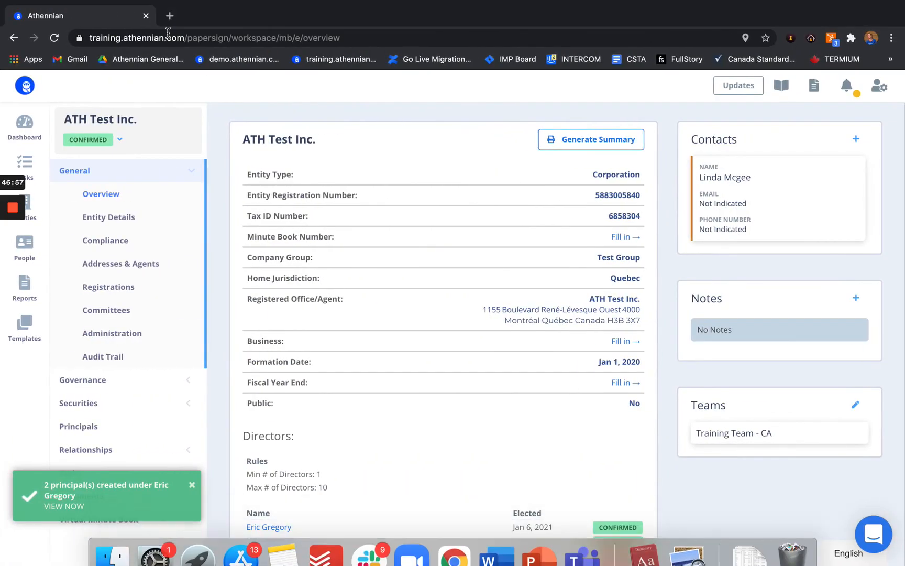
click(23, 128)
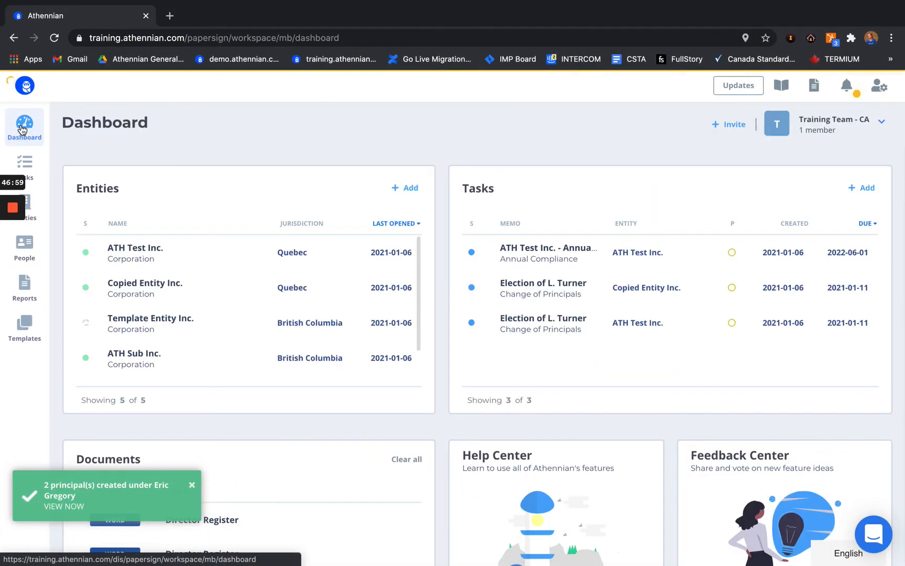
scroll(349, 327, down, 1)
scroll(443, 413, down, 3)
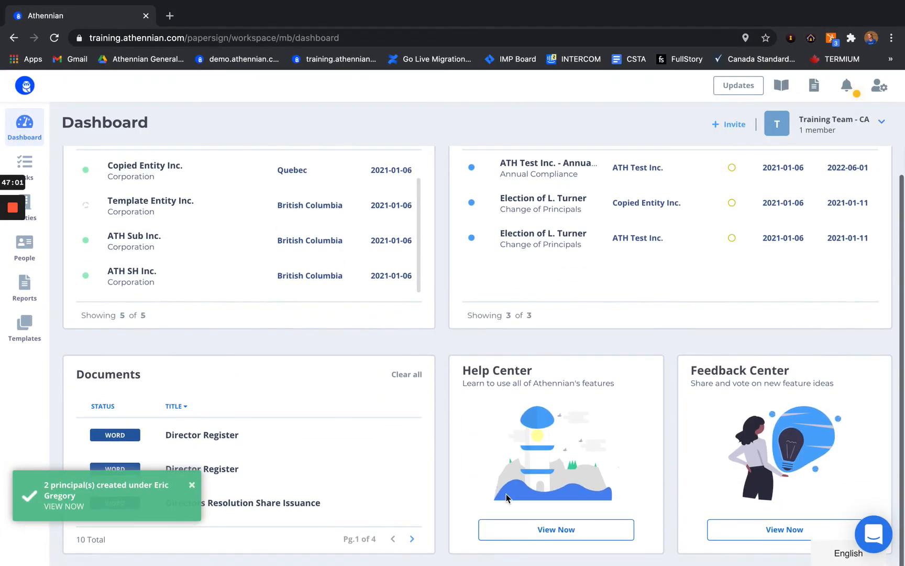
click(530, 531)
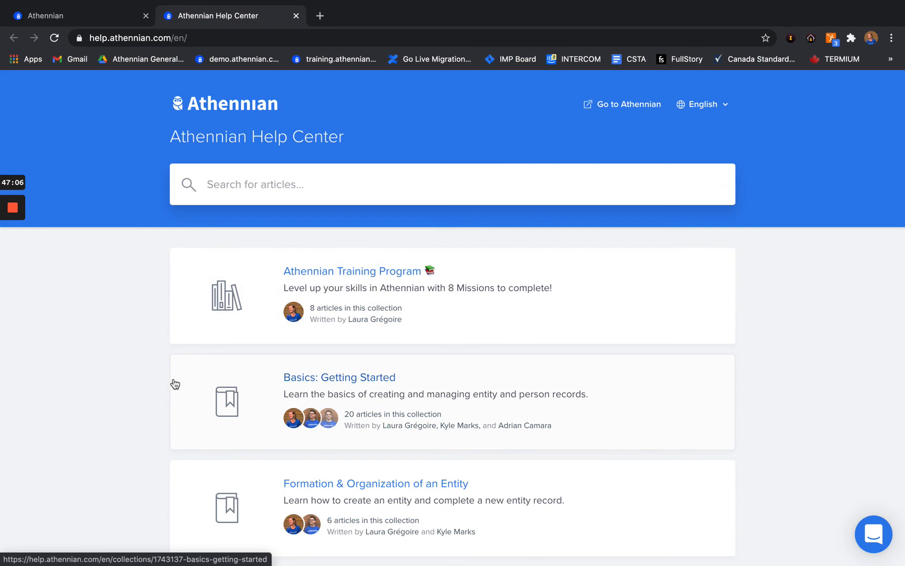
Step: Open the Basics: Getting Started collection and scroll through it
click(338, 385)
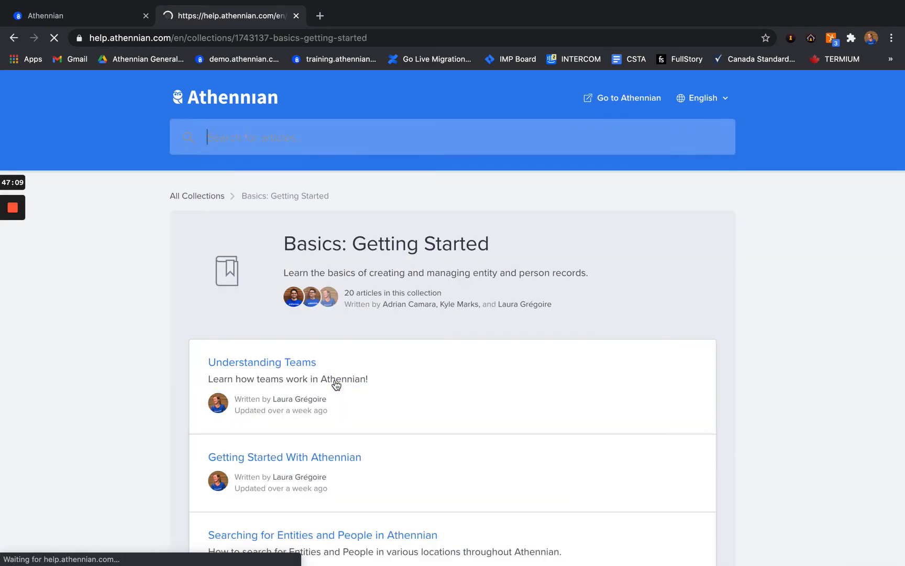
scroll(277, 443, down, 10)
scroll(276, 442, up, 13)
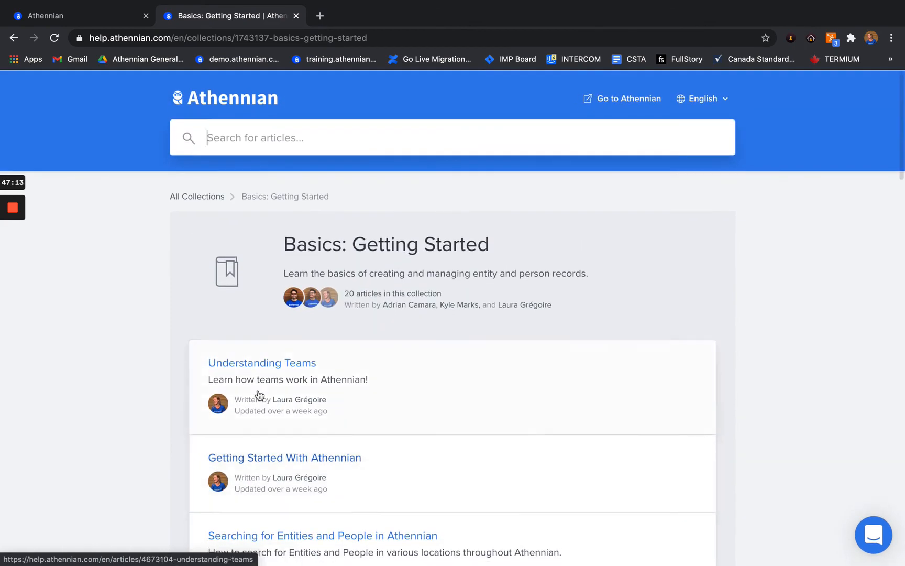
Step: Back on the Help Center home, open Formation & Organization of an Entity, then return to the slide
click(19, 38)
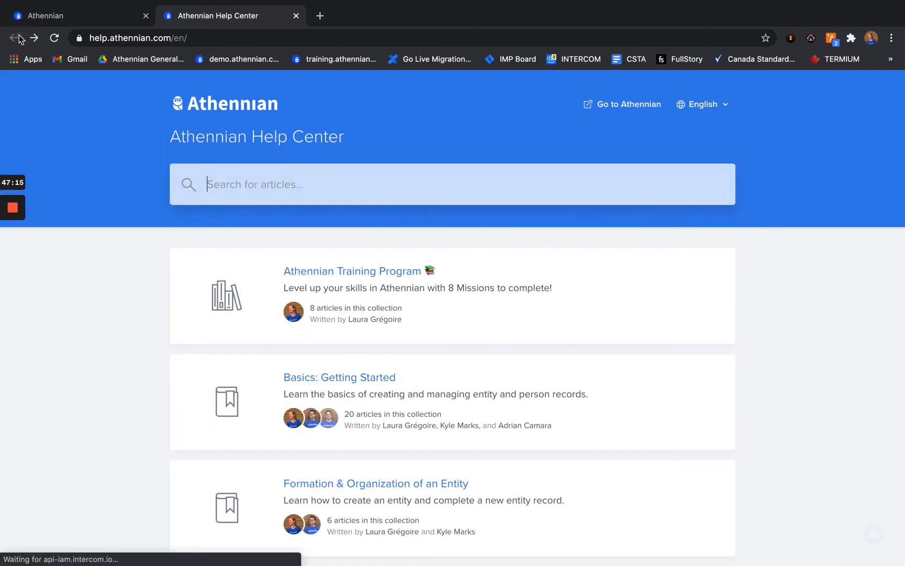
scroll(277, 414, down, 2)
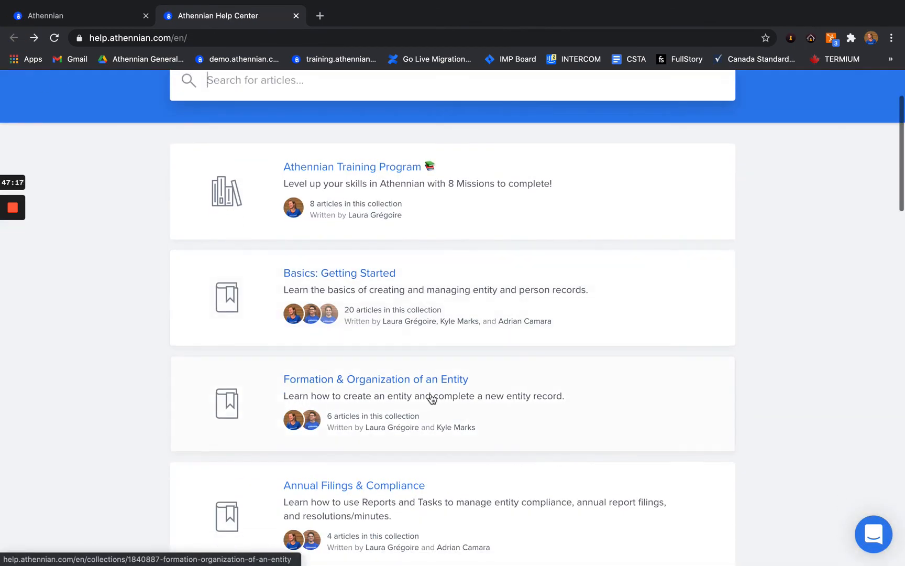
click(389, 385)
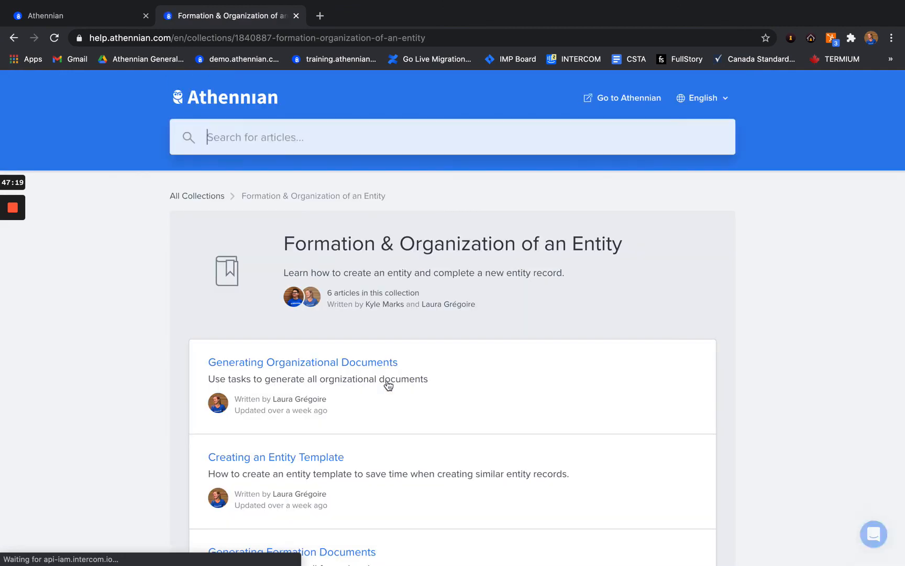
scroll(313, 402, down, 2)
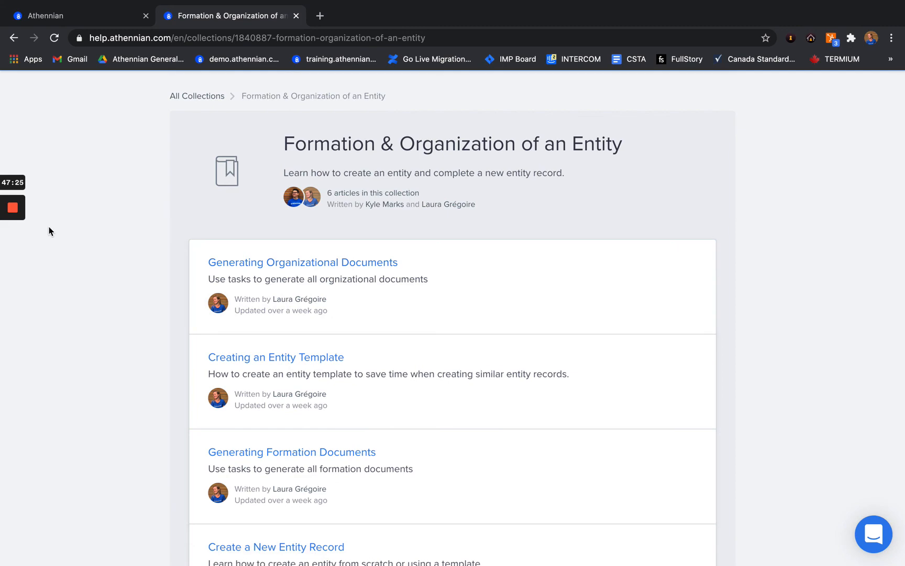
key(ctrl+Left)
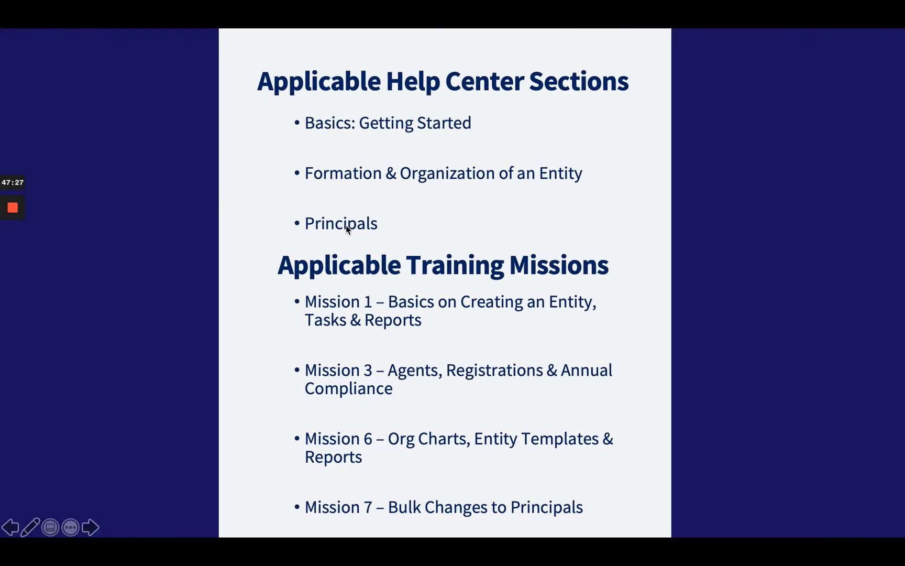
Step: From the Help Center home, open and scroll the Principals collection, then show the slide
key(ctrl+Right)
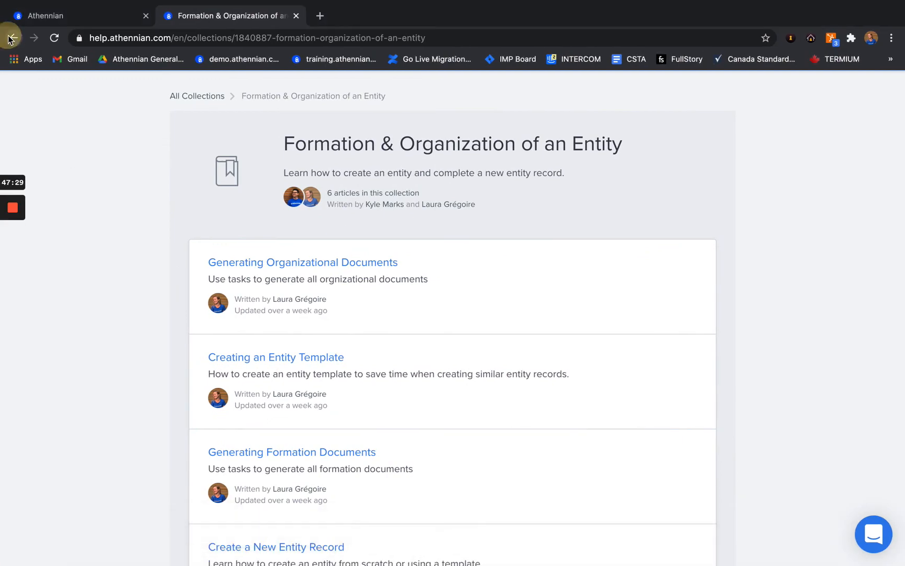
click(10, 39)
scroll(186, 370, down, 8)
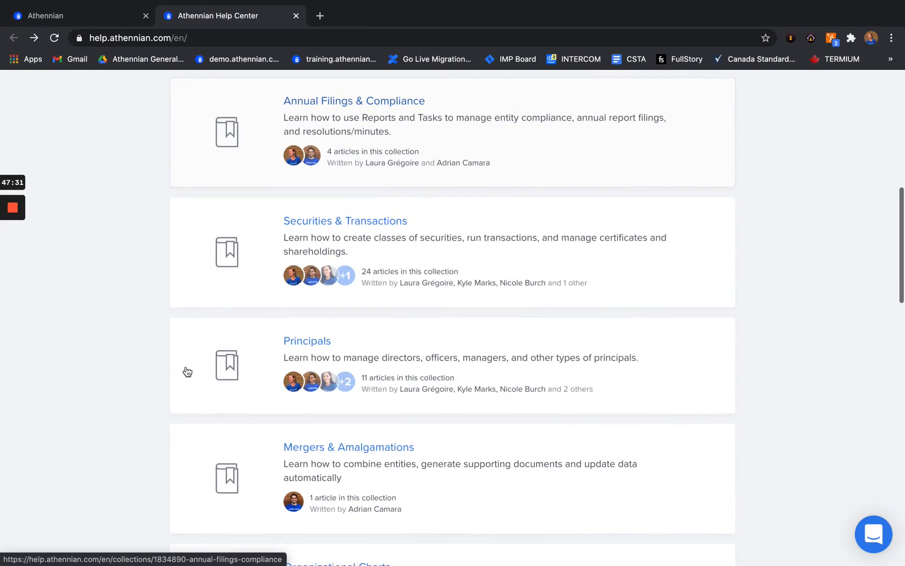
click(313, 342)
scroll(314, 367, down, 5)
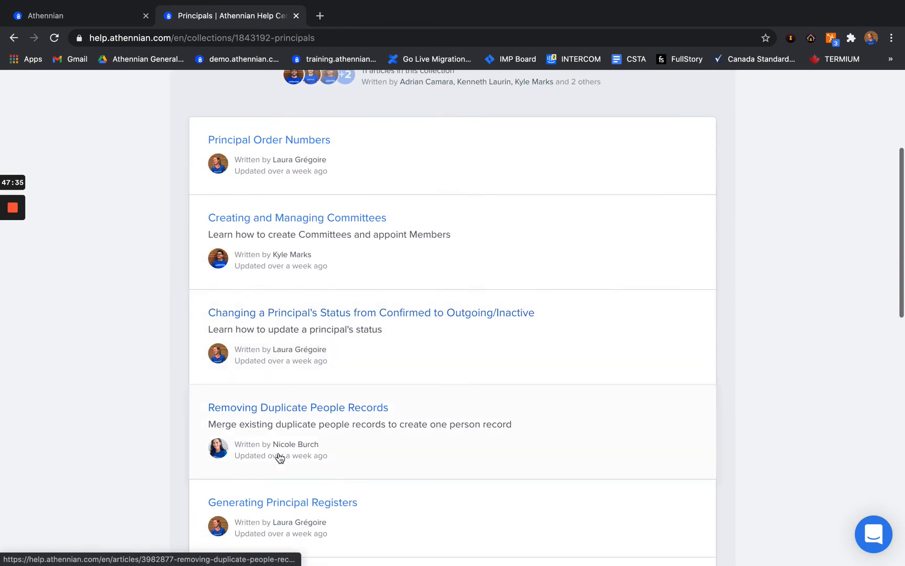
scroll(280, 458, up, 2)
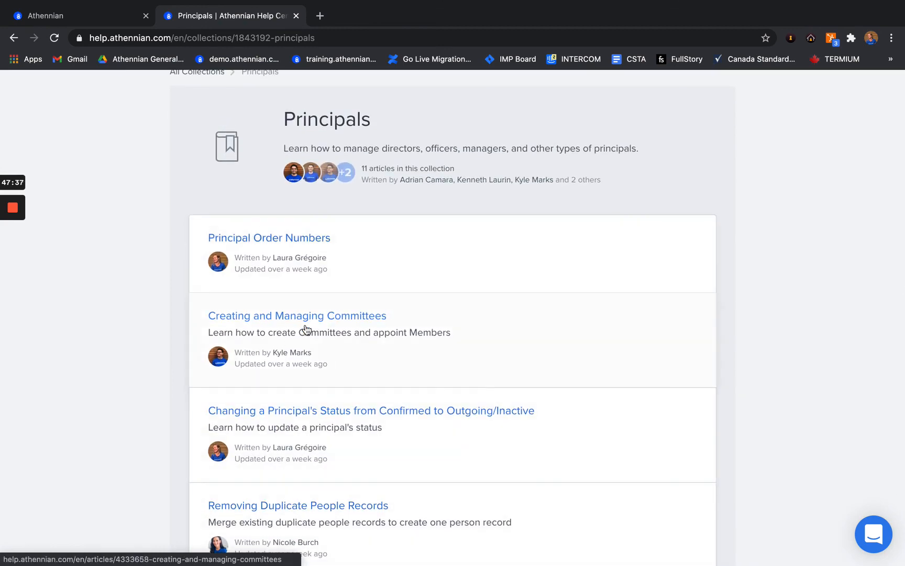
key(super+Tab)
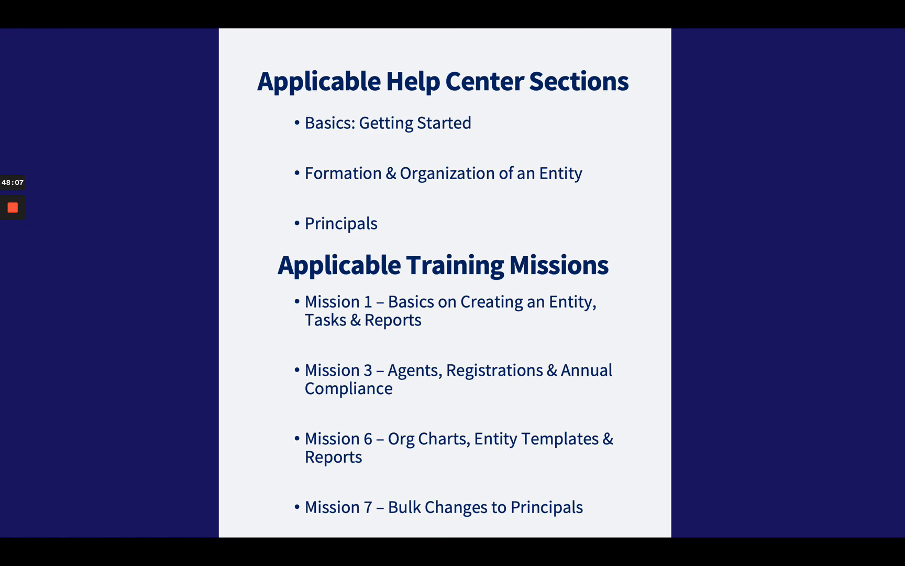
Step: Go back to the Help Center home and open the Athennian Training Program collection
key(ctrl+Right)
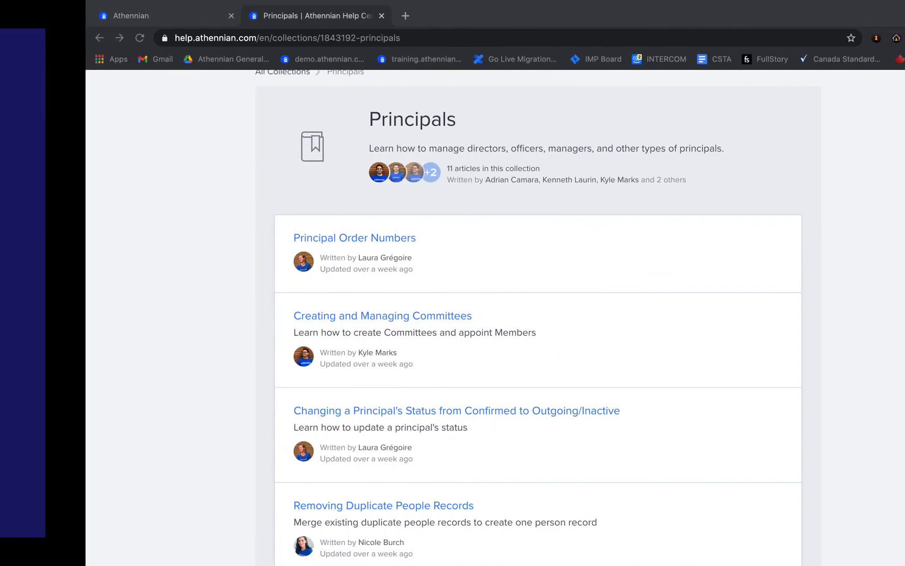
click(11, 39)
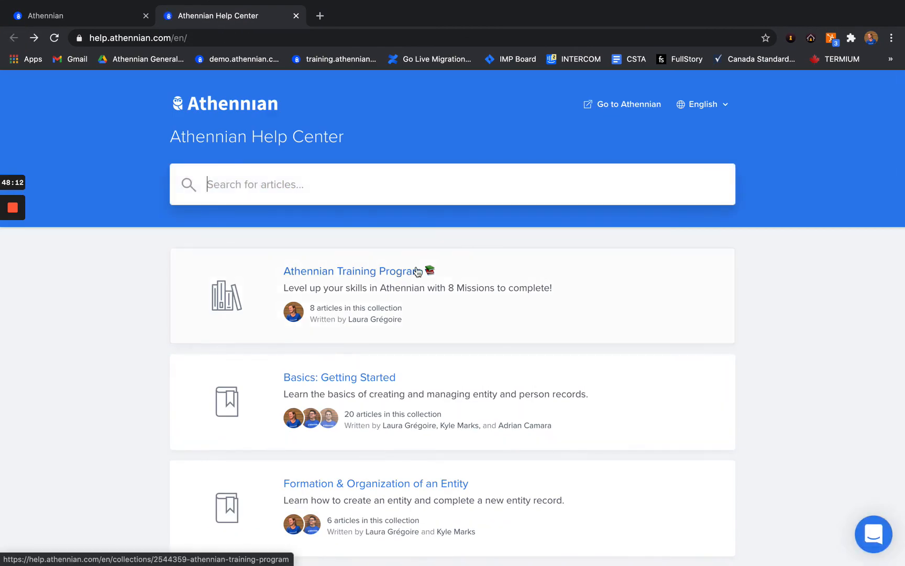
click(367, 273)
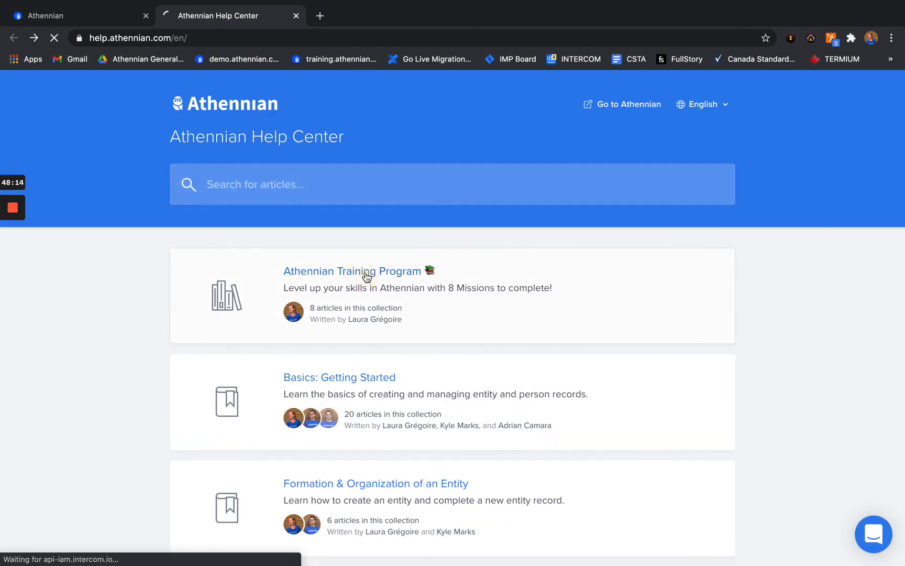
scroll(367, 278, down, 3)
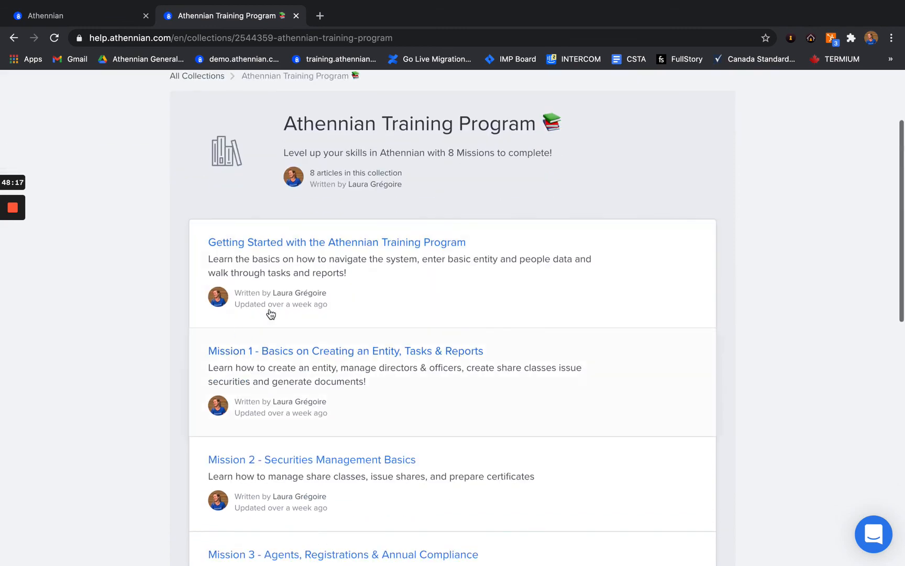
scroll(342, 434, down, 3)
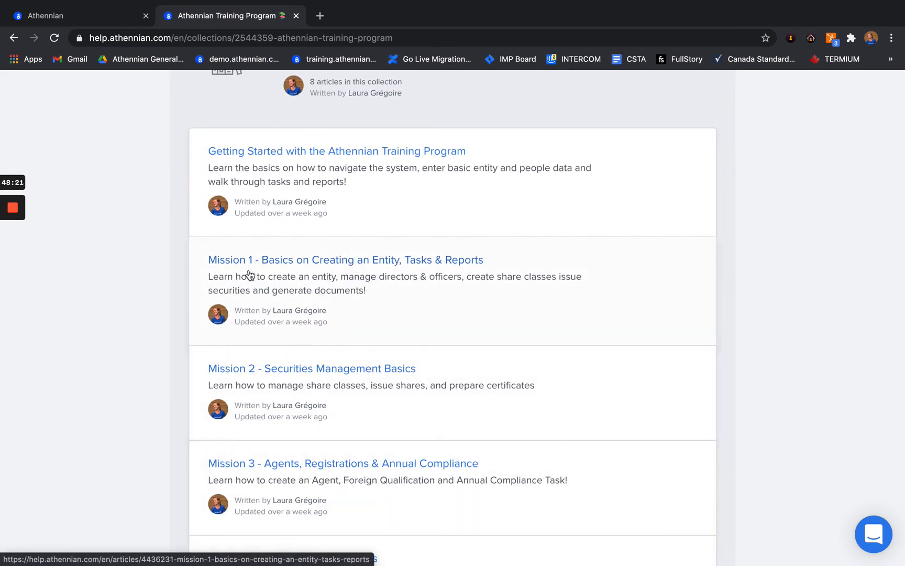
Step: Read through the Mission 1 article on creating an entity, tasks and reports, then switch to the slides
click(402, 265)
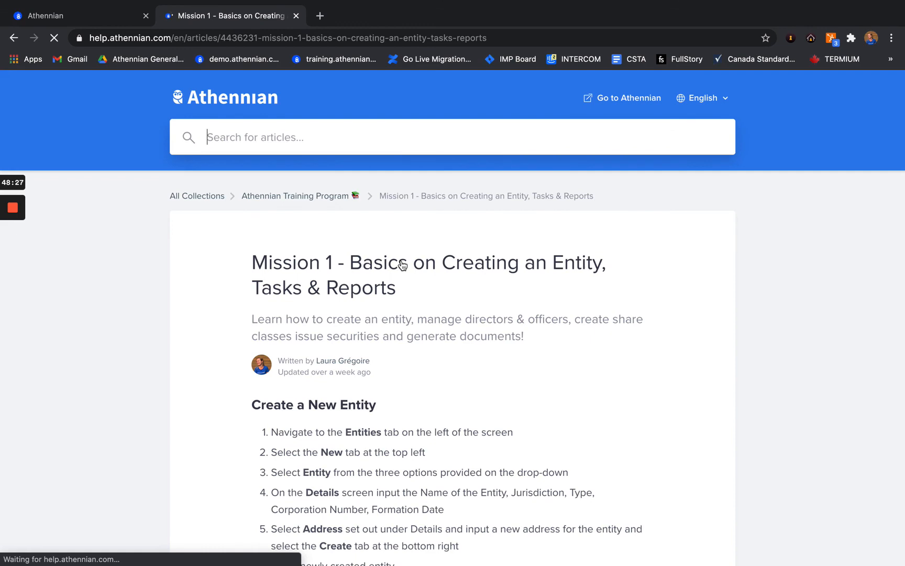
scroll(352, 331, down, 3)
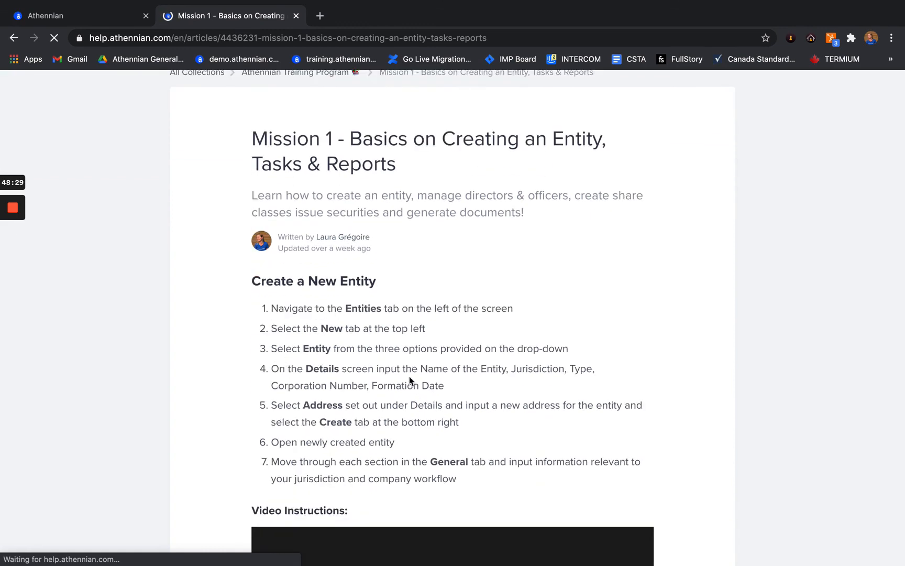
scroll(330, 450, down, 4)
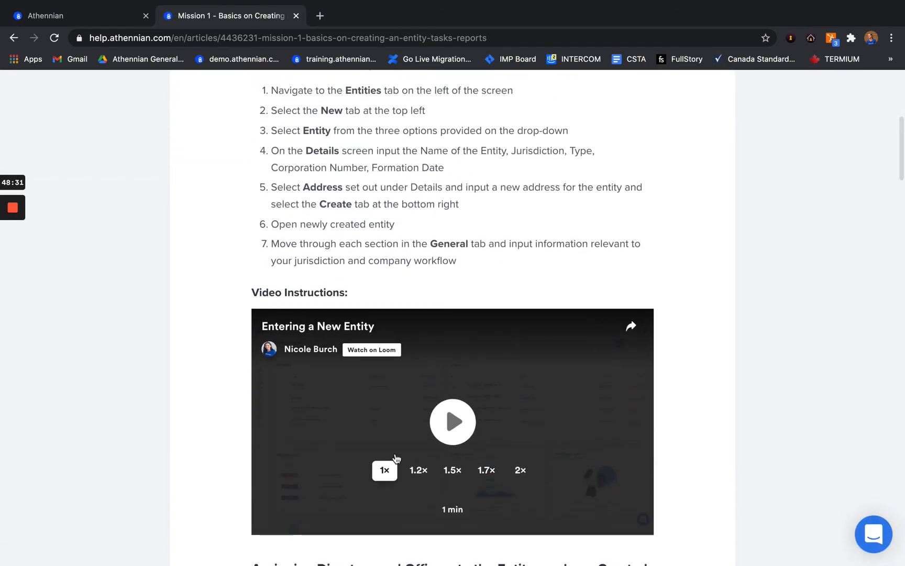
scroll(398, 408, down, 4)
scroll(397, 458, down, 5)
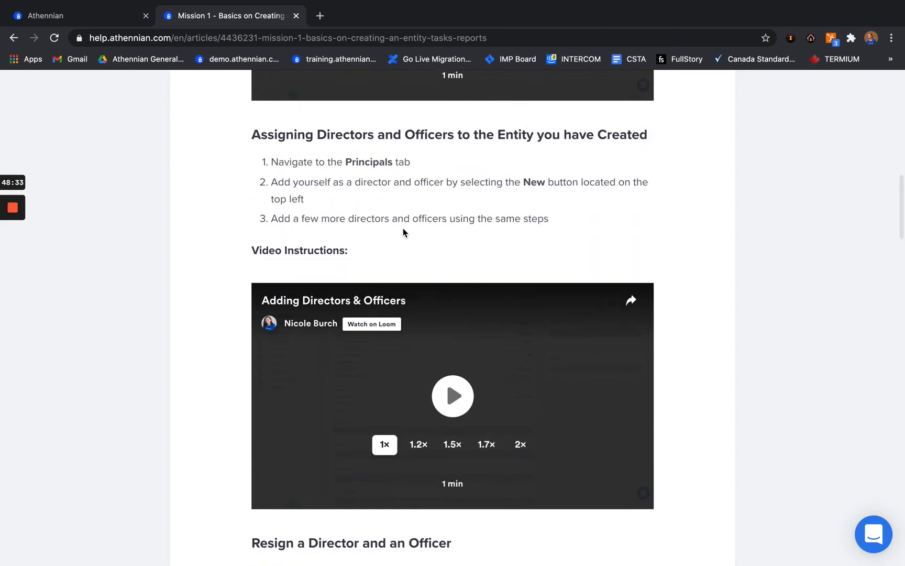
scroll(387, 378, down, 2)
scroll(387, 378, down, 1)
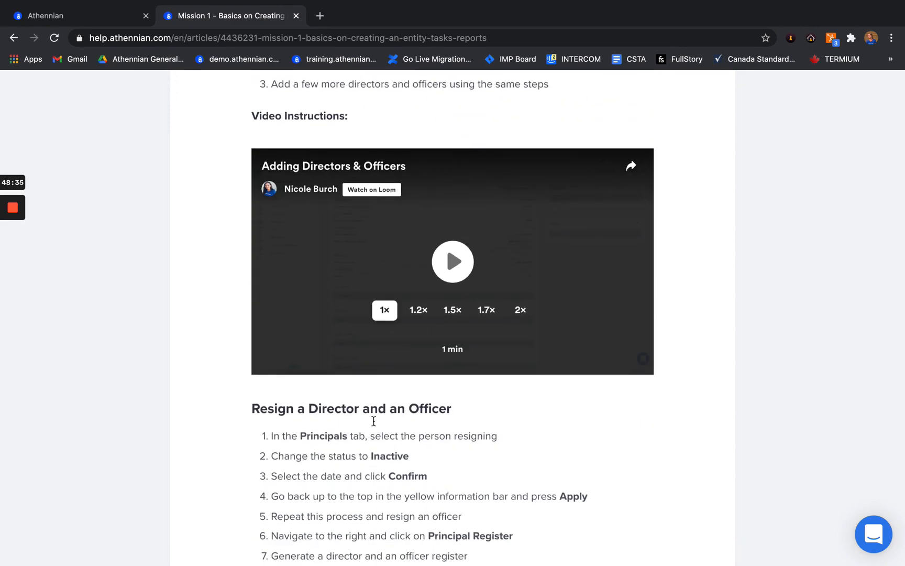
scroll(333, 492, down, 3)
scroll(332, 492, down, 8)
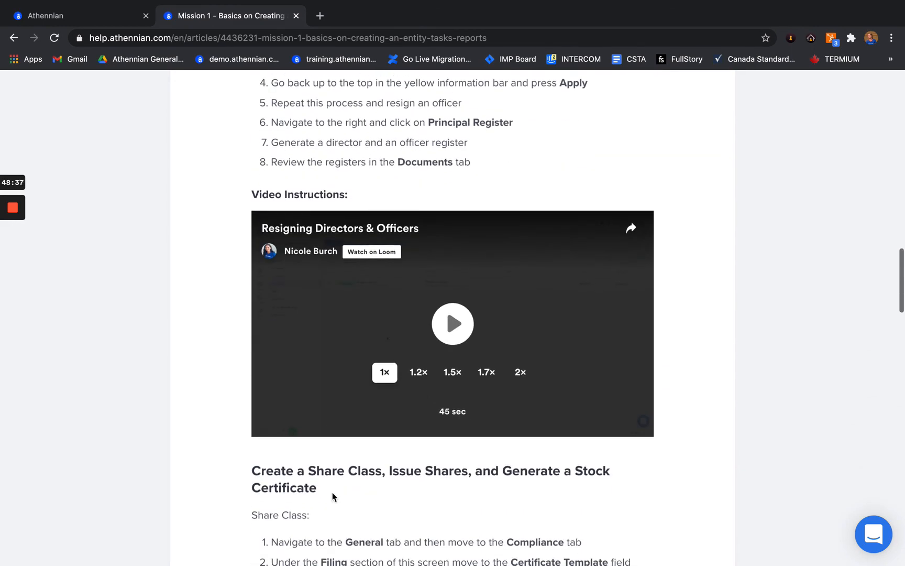
scroll(333, 496, down, 1)
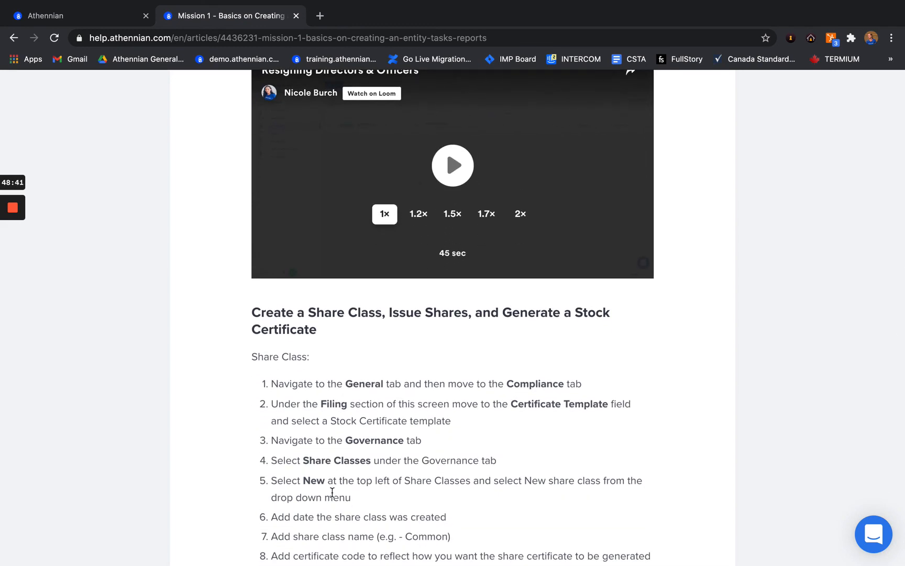
scroll(304, 444, up, 10)
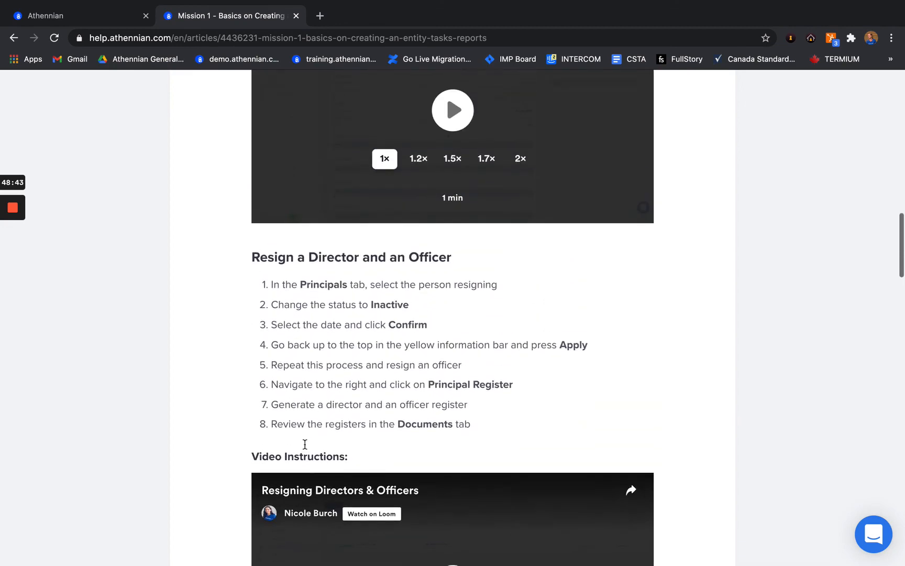
key(ctrl+Left)
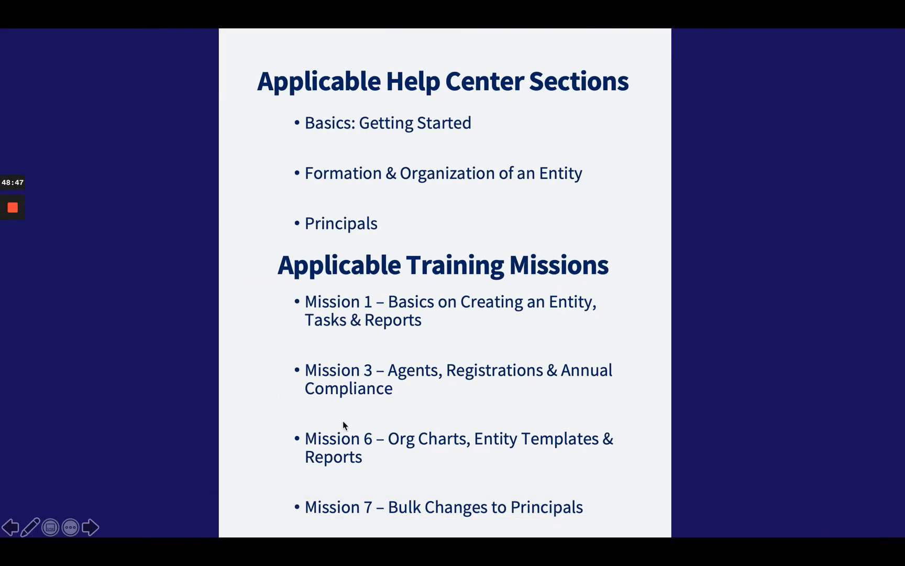
Step: Go back from the Mission 1 article to the Athennian Training Program collection and scroll to Missions 3–7
key(ctrl+Right)
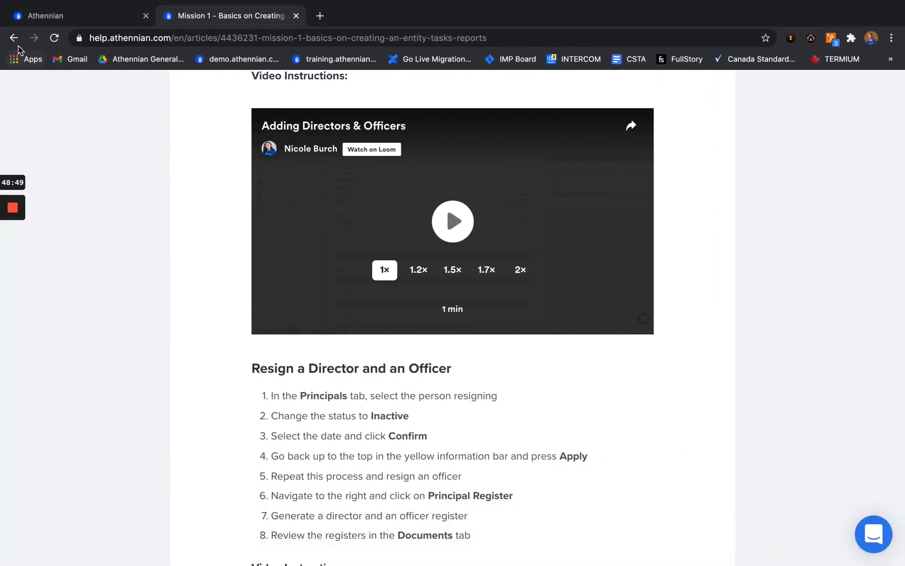
click(15, 38)
scroll(188, 285, down, 5)
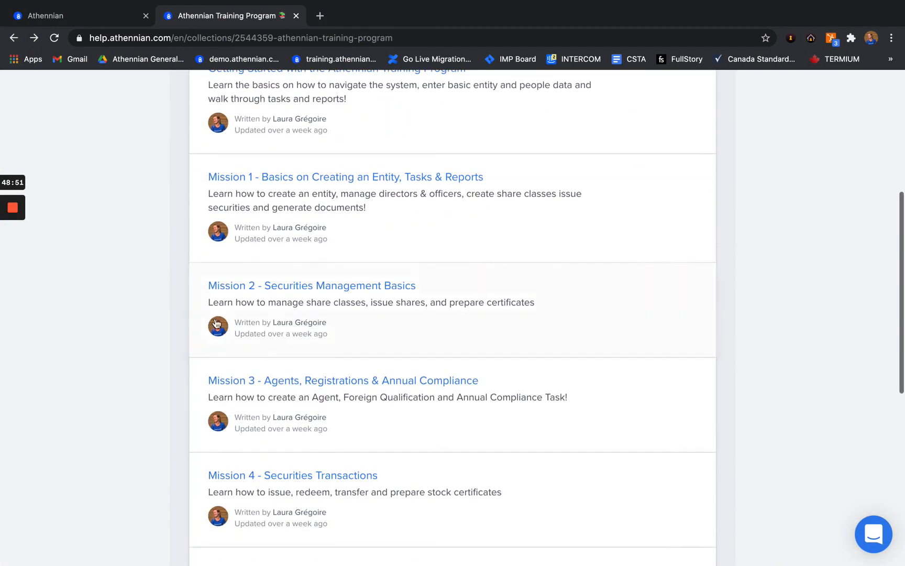
scroll(262, 437, down, 5)
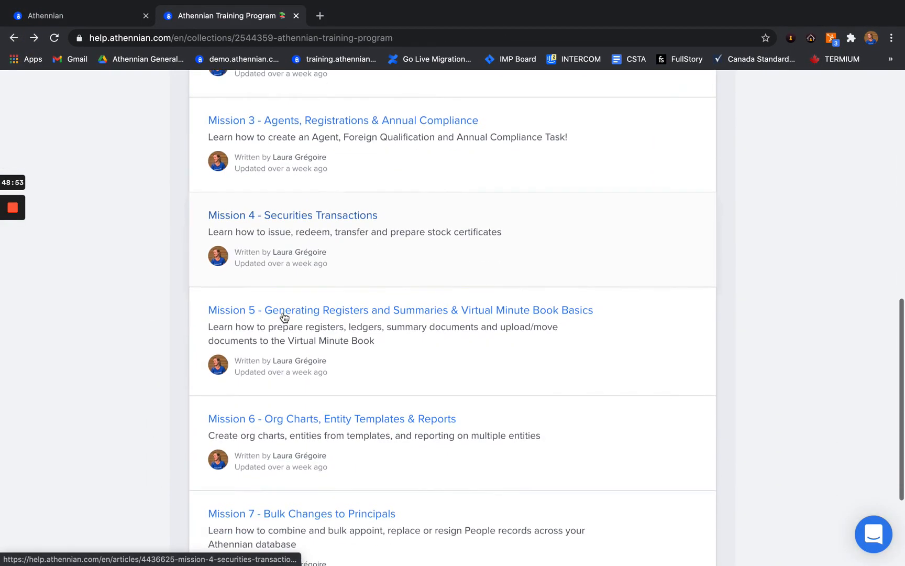
mouse_move(14, 231)
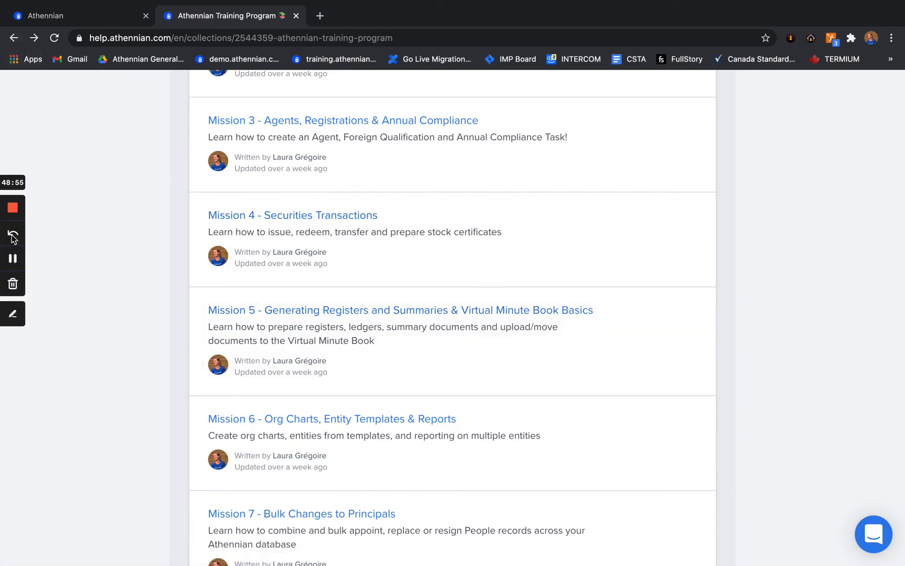